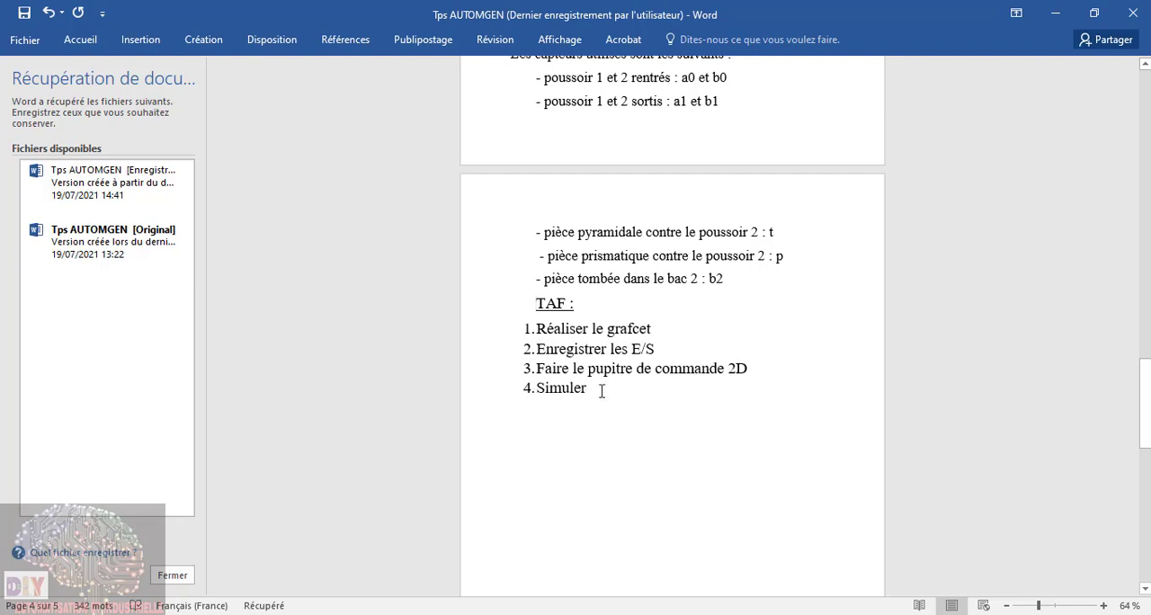
# Step: Minimize the Word document and launch AUTOMGEN 8 from the desktop
pyautogui.click(1056, 18)
pyautogui.doubleClick(452, 187)
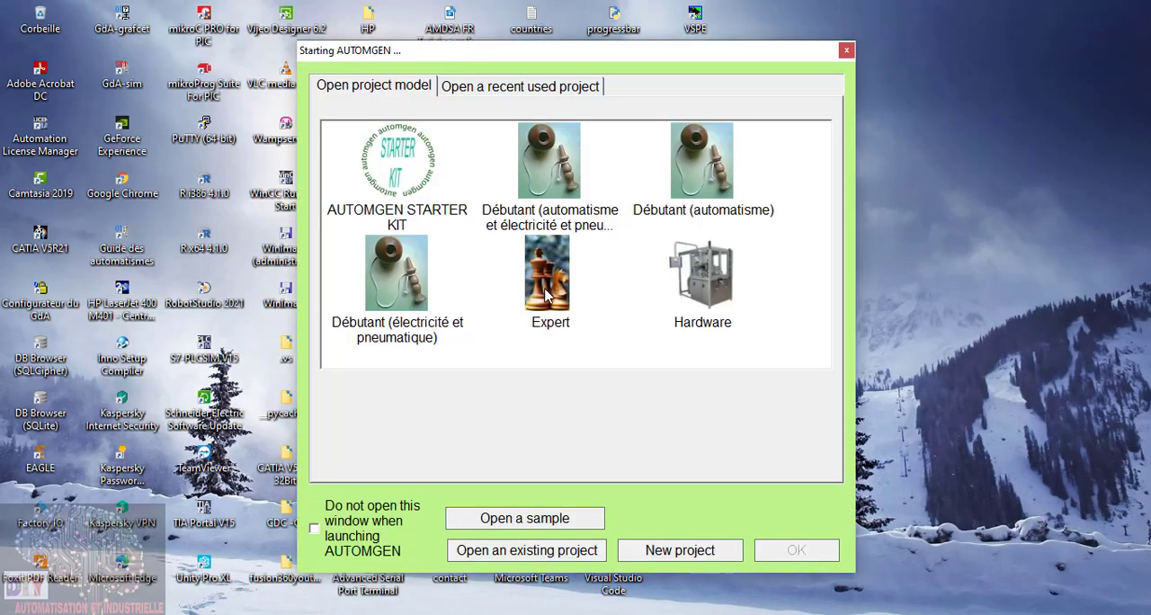
pyautogui.doubleClick(549, 295)
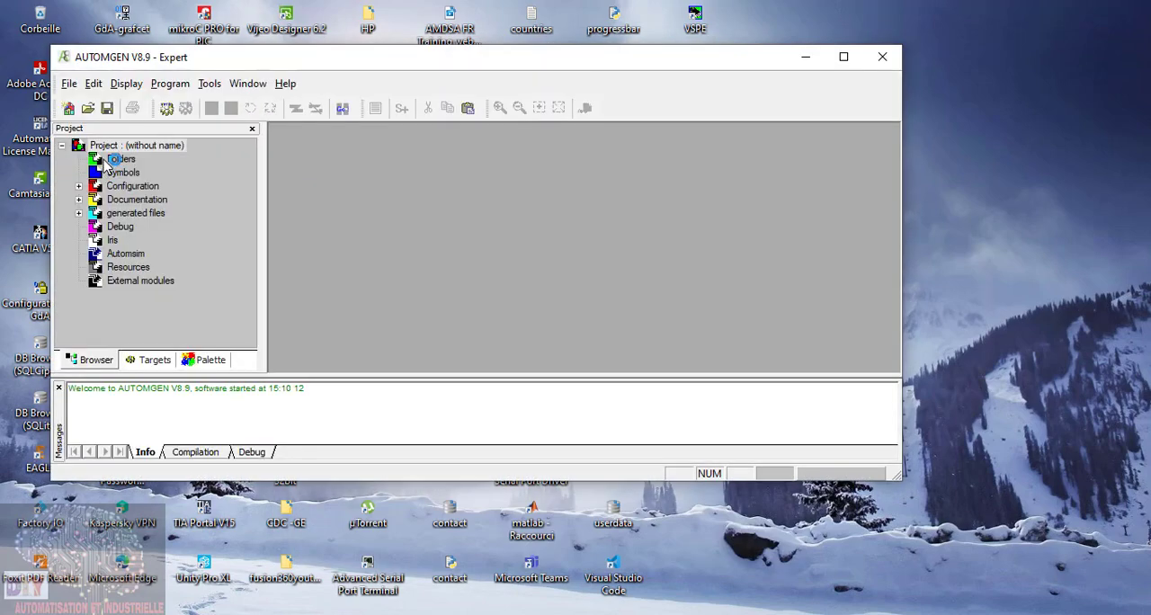
# Step: Add a new XXL folder named grafcet to the project
pyautogui.rightClick(115, 160)
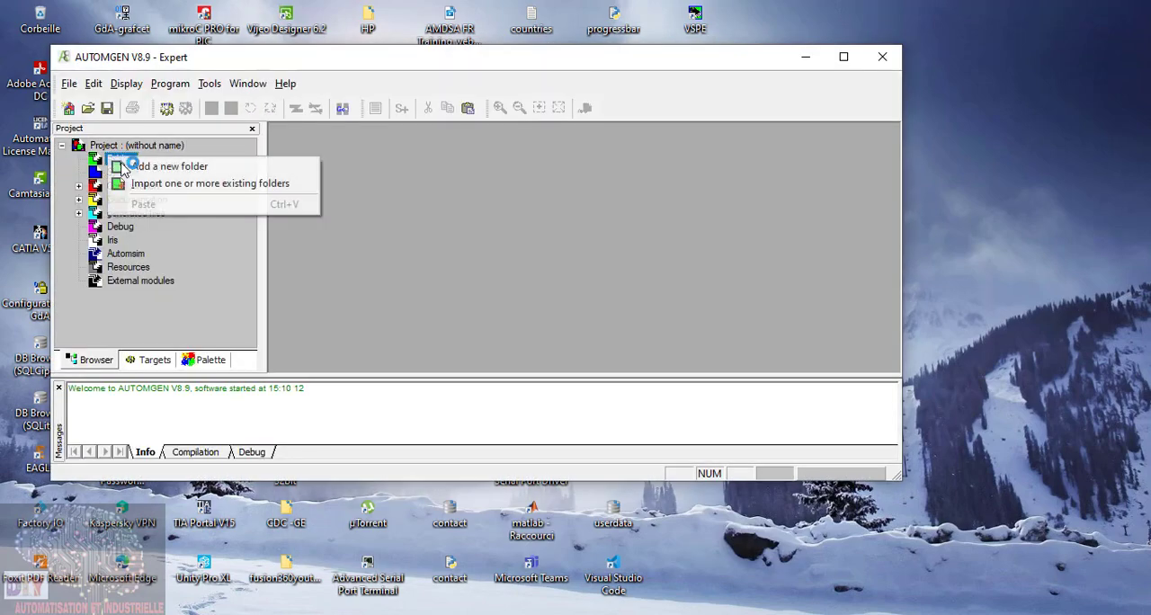
pyautogui.click(184, 171)
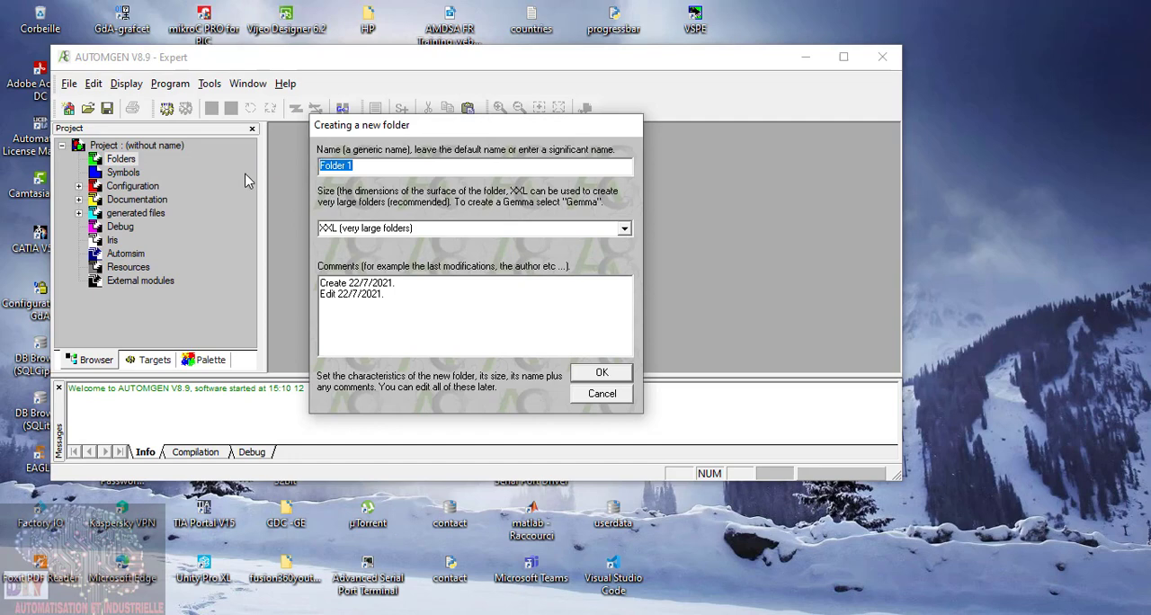
pyautogui.write('grafcet')
pyautogui.click(613, 373)
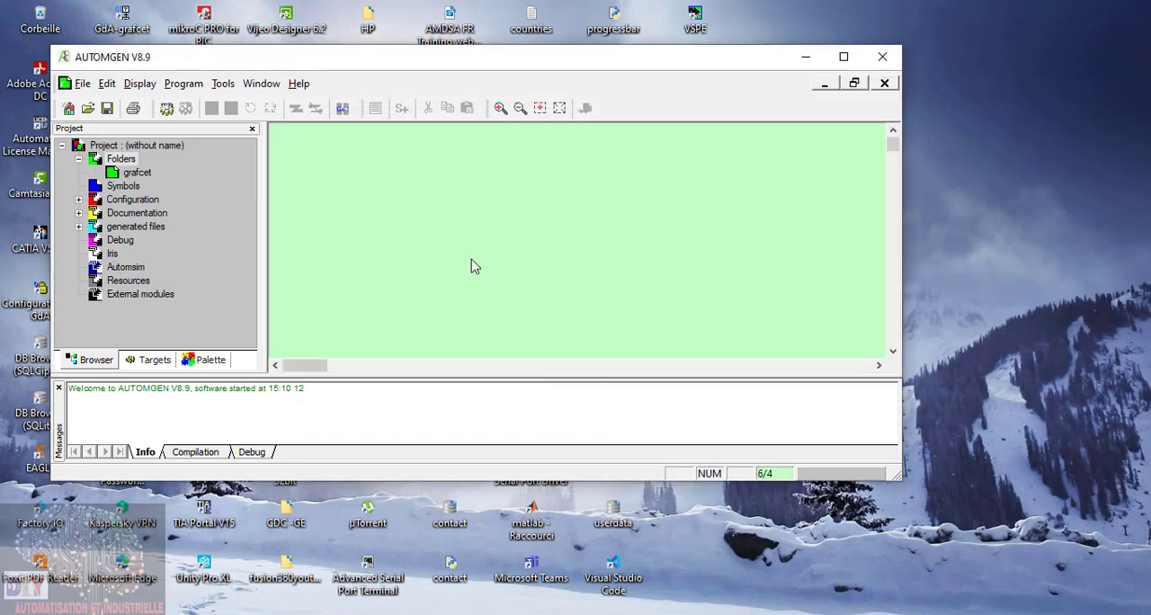
# Step: Maximize AUTOMGEN, then bring up the grafcet.jpeg sketch in Photos at full size to study its steps, transitions and actions
pyautogui.click(843, 57)
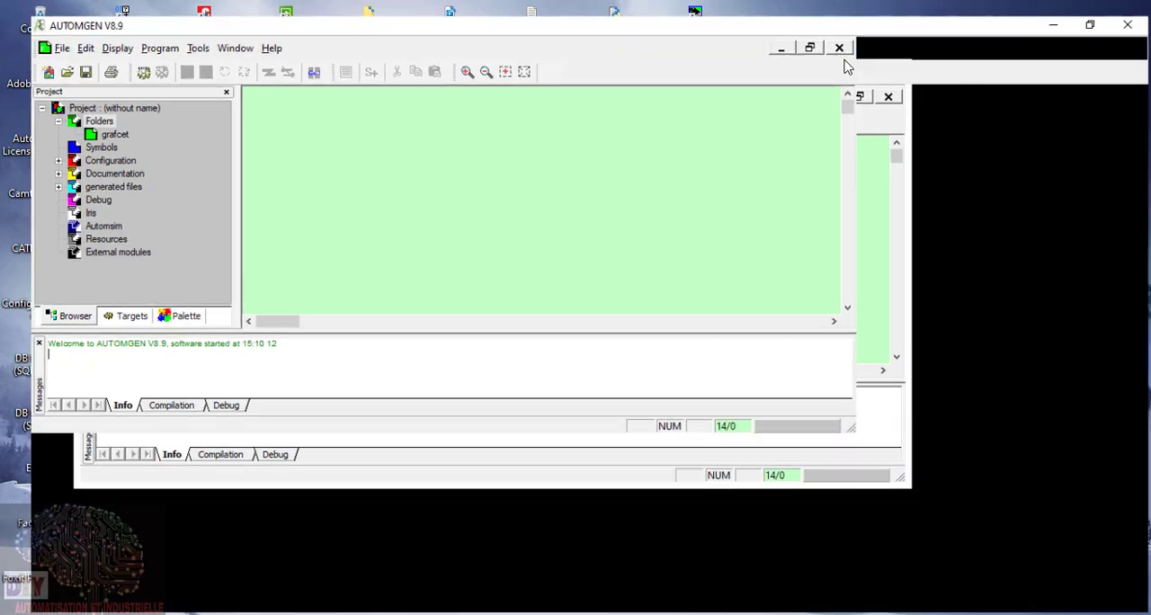
pyautogui.click(741, 614)
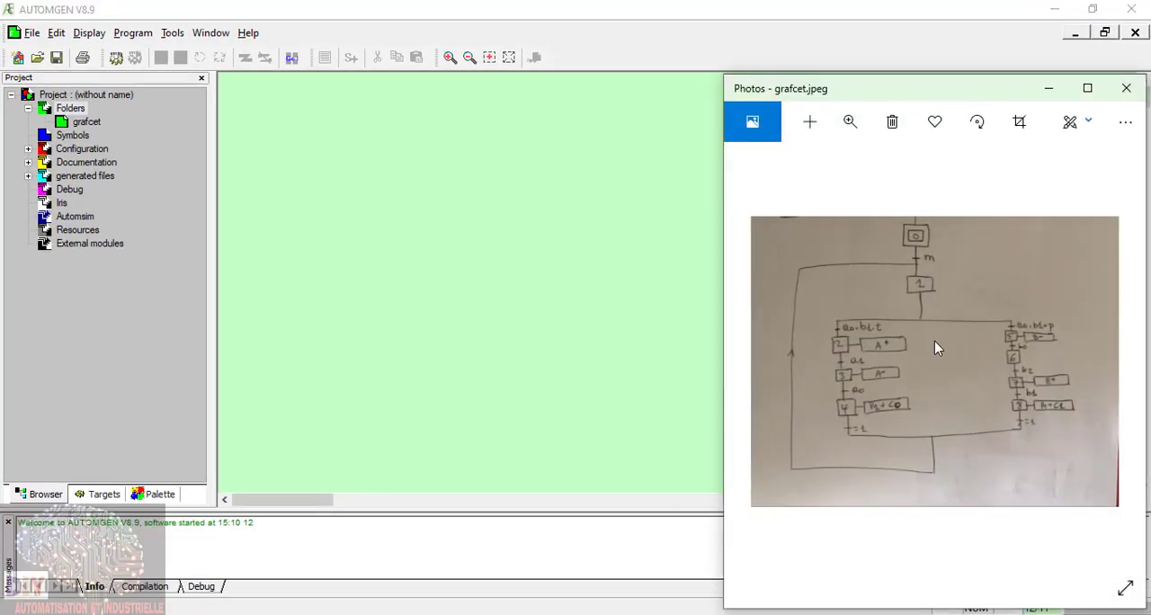
pyautogui.scroll(2, 935, 341)
pyautogui.scroll(-2, 935, 340)
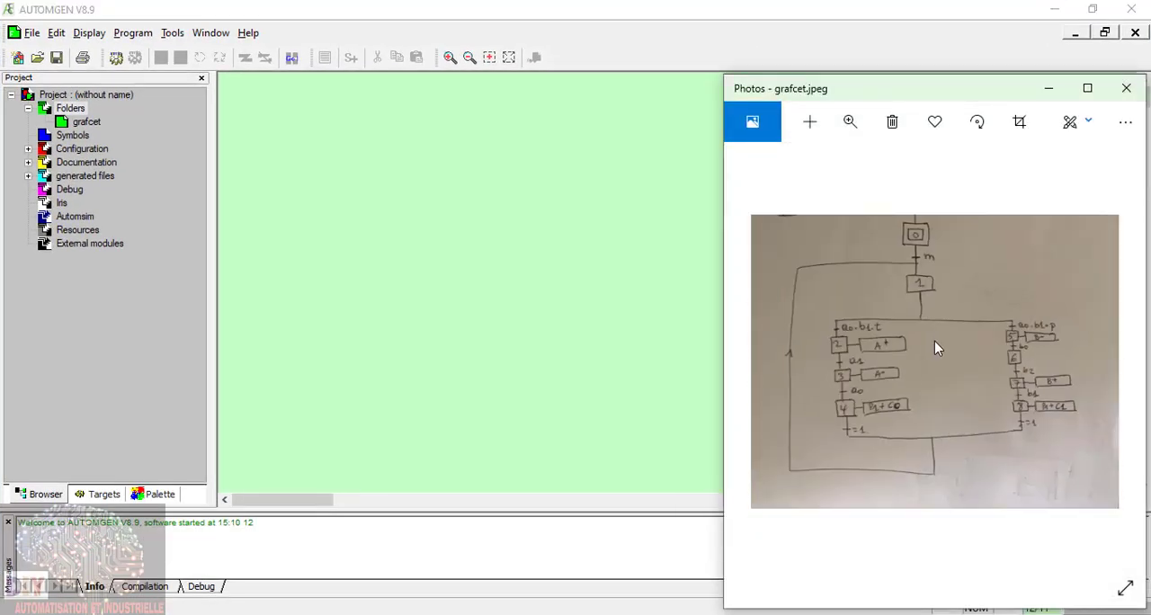
pyautogui.doubleClick(817, 89)
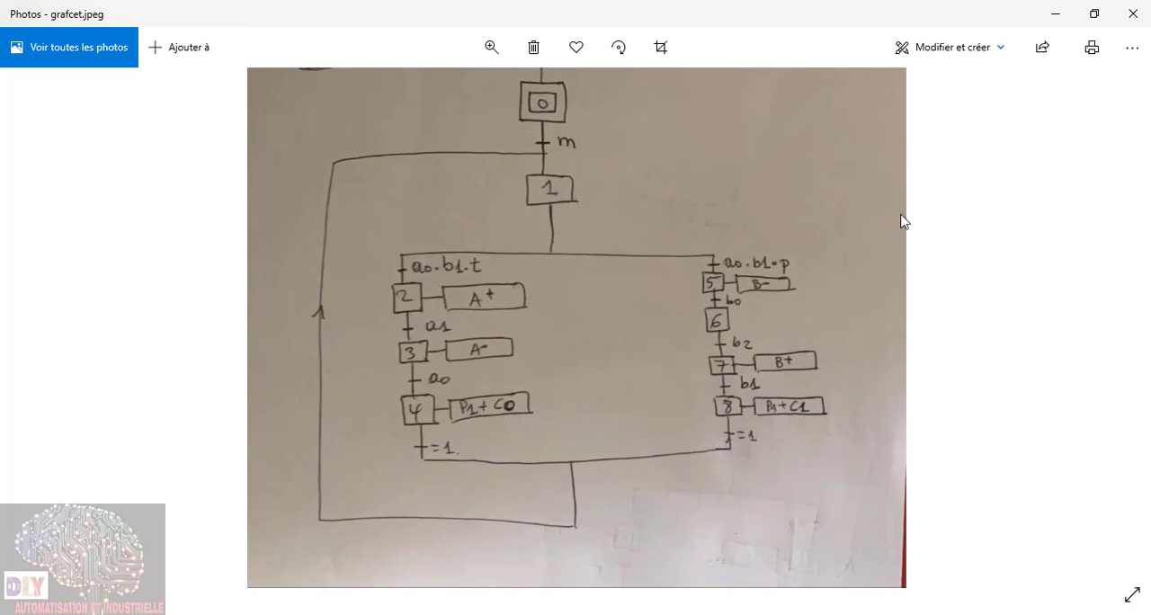
# Step: Tile the grafcet.jpeg photo and the AUTOMGEN window side by side
pyautogui.press('super+Right')
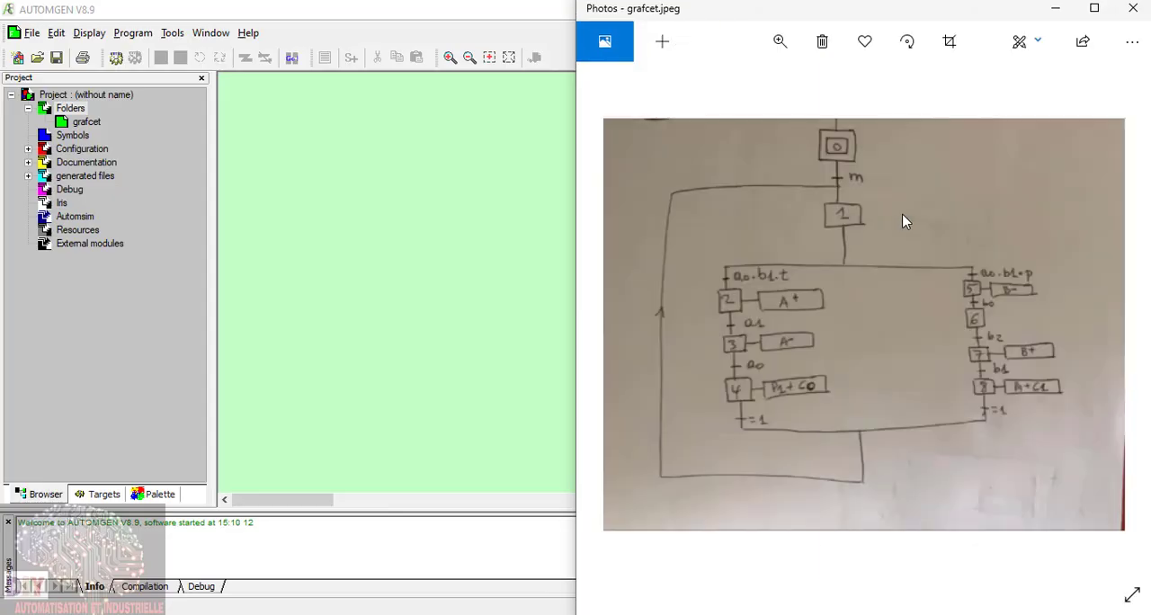
pyautogui.click(385, 156)
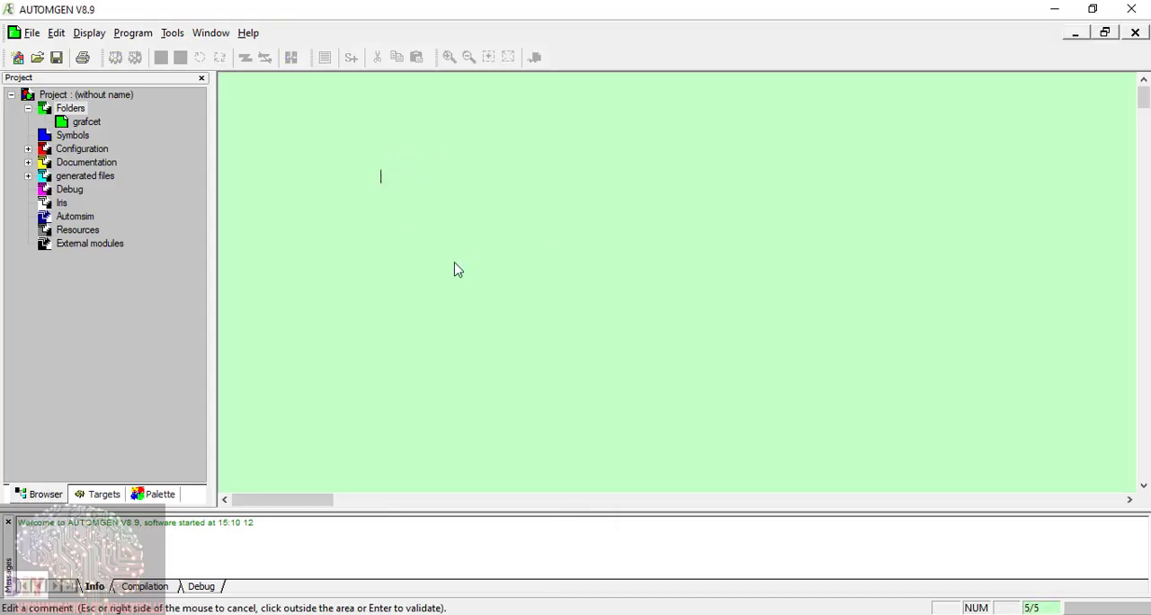
pyautogui.press('super+Left')
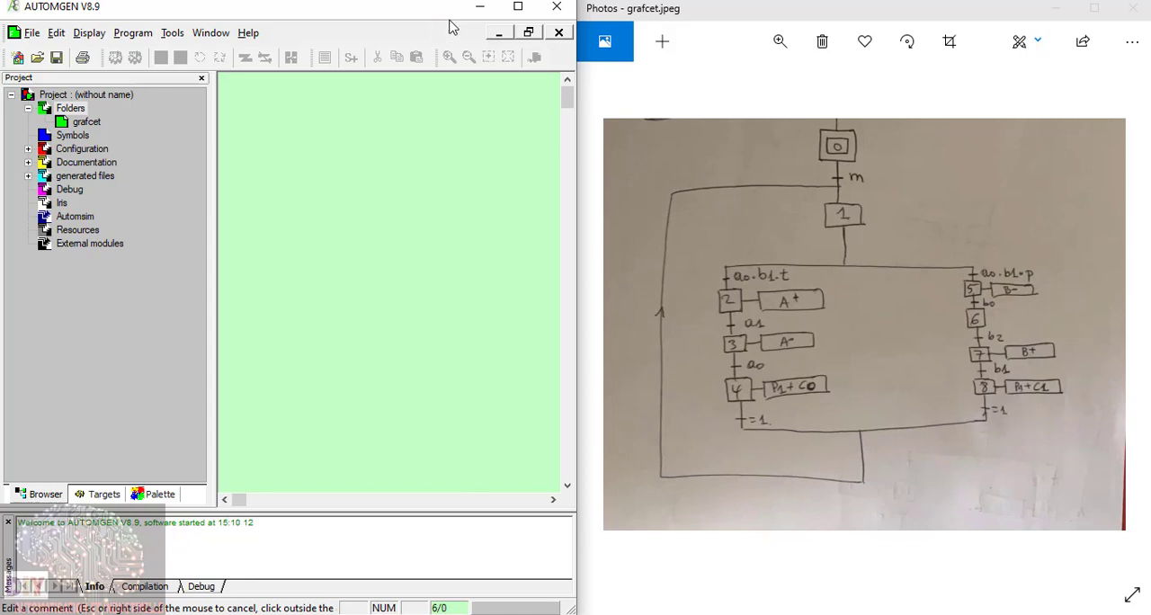
# Step: Place an initial step near the top of the grafcet sheet
pyautogui.click(346, 140)
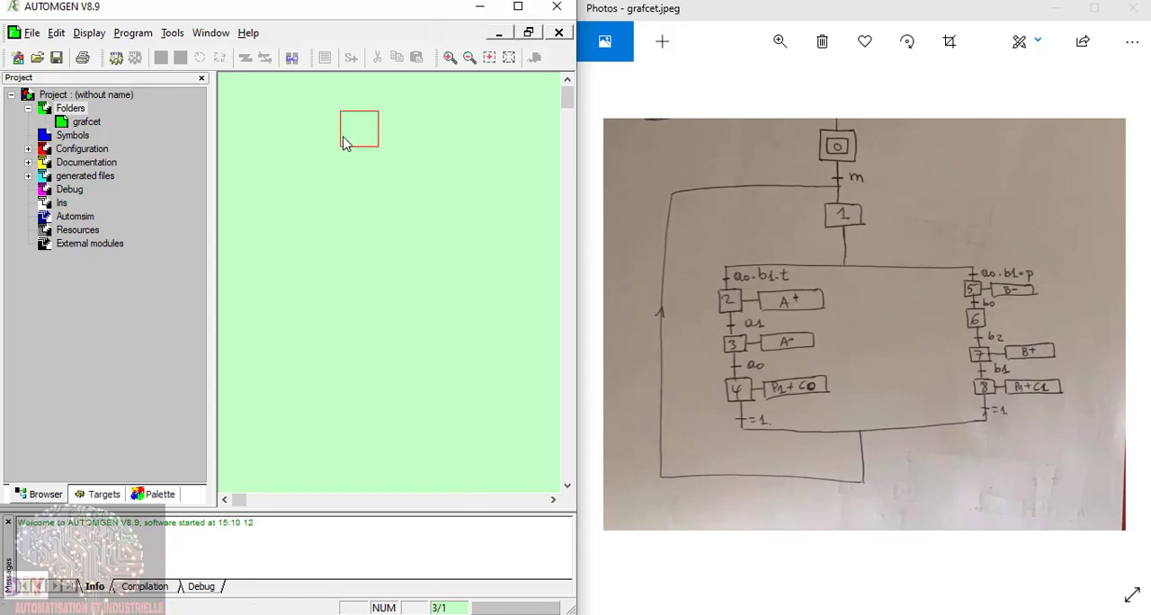
pyautogui.rightClick(347, 140)
pyautogui.click(364, 166)
pyautogui.rightClick(364, 169)
pyautogui.click(412, 191)
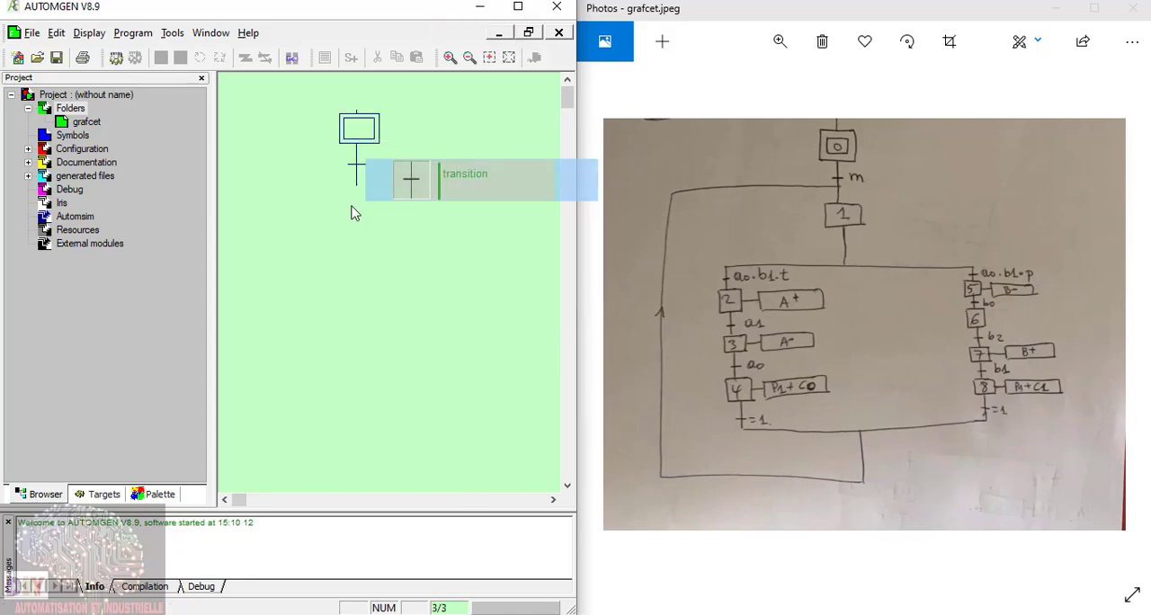
pyautogui.rightClick(349, 198)
pyautogui.click(387, 263)
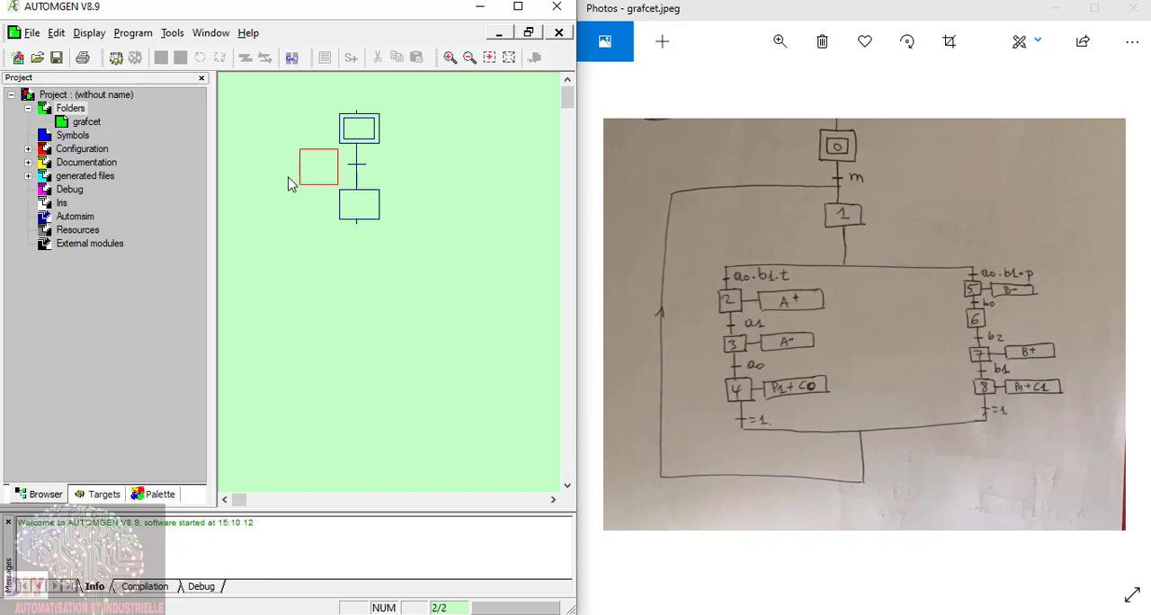
pyautogui.moveTo(300, 180); pyautogui.dragTo(392, 241)
pyautogui.press('Delete')
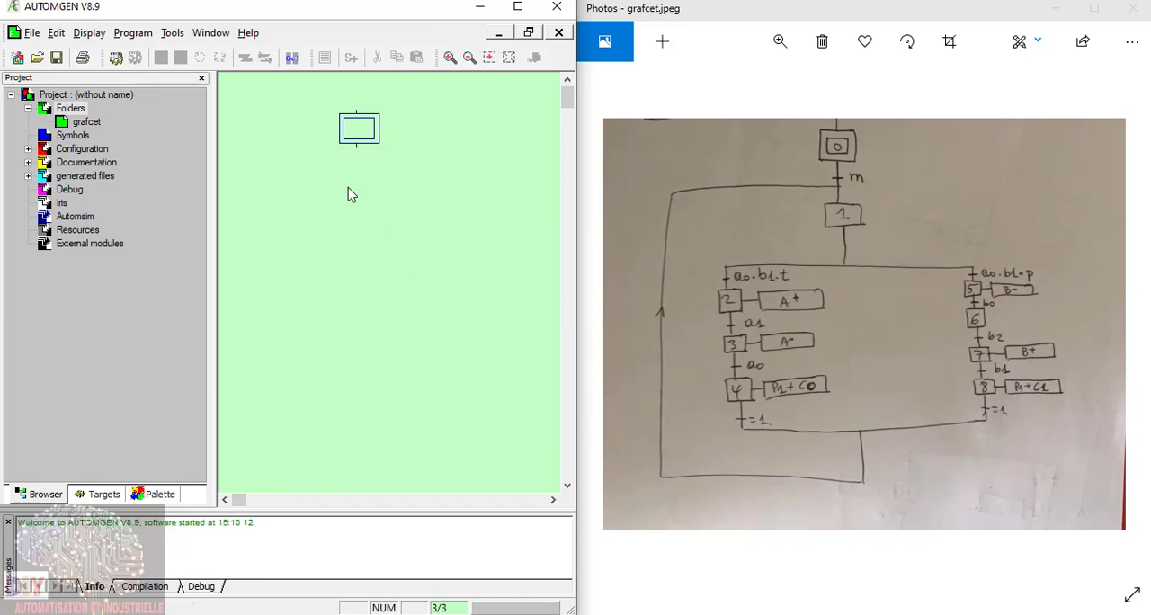
# Step: Add a transition directly below the initial step
pyautogui.click(363, 160)
pyautogui.rightClick(360, 172)
pyautogui.click(405, 177)
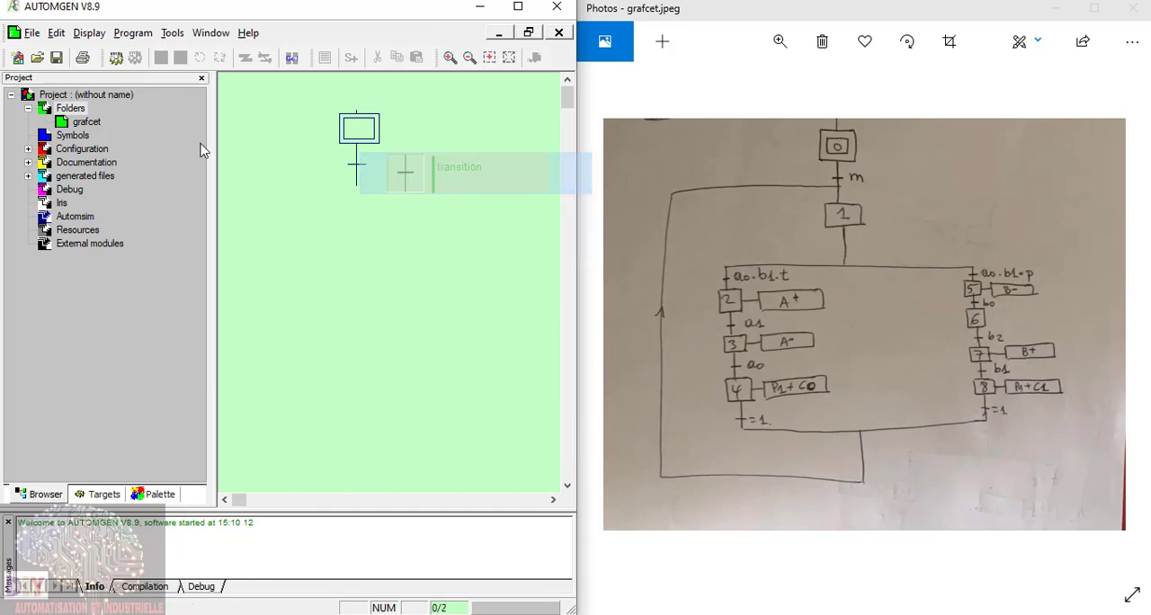
# Step: Place a left-branching link junction from the ladder symbols below the transition and add a normal step beneath it
pyautogui.click(89, 33)
pyautogui.click(110, 189)
pyautogui.moveTo(237, 161)
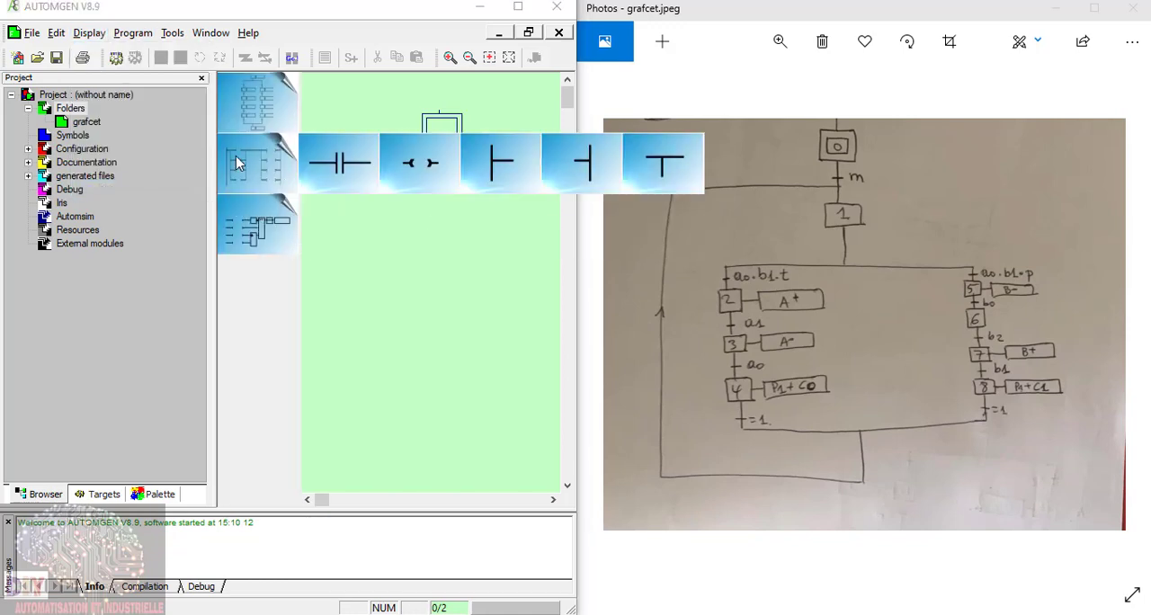
pyautogui.moveTo(576, 161); pyautogui.dragTo(398, 205)
pyautogui.rightClick(393, 234)
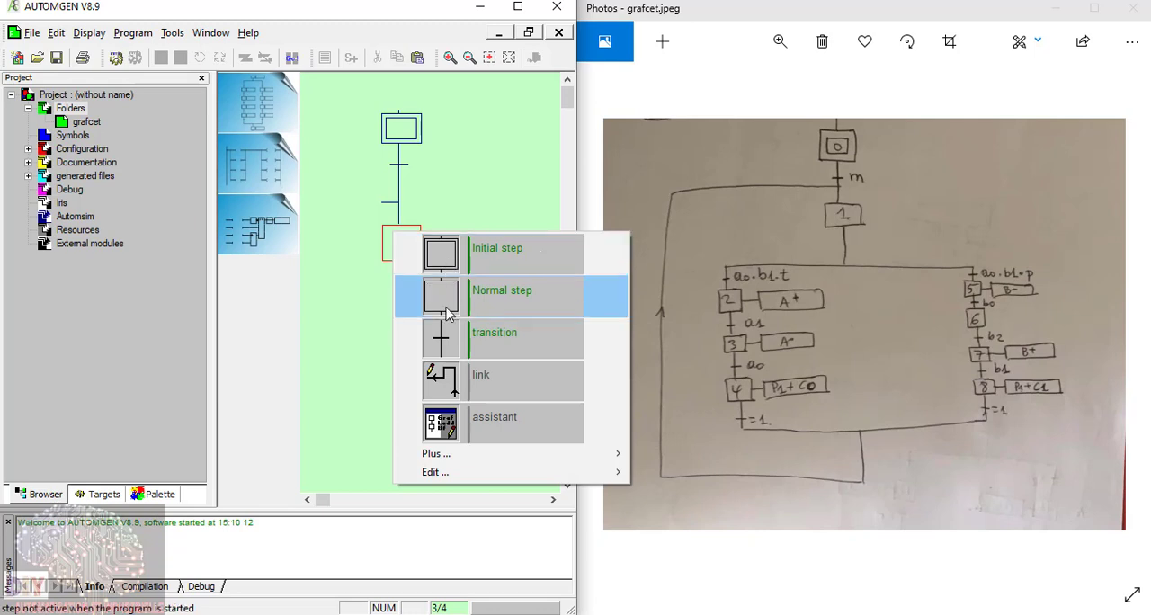
pyautogui.click(441, 295)
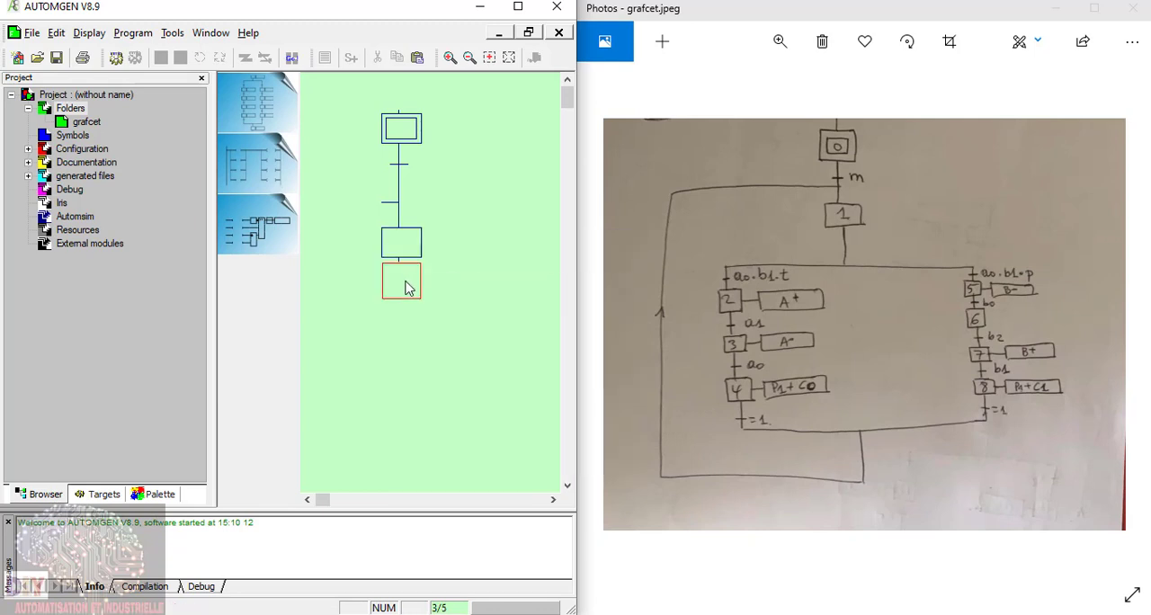
# Step: Use the assistant to attach a divergence in Or with 2 branches of 4 steps, numbered consecutively from 2, below the normal step
pyautogui.rightClick(405, 286)
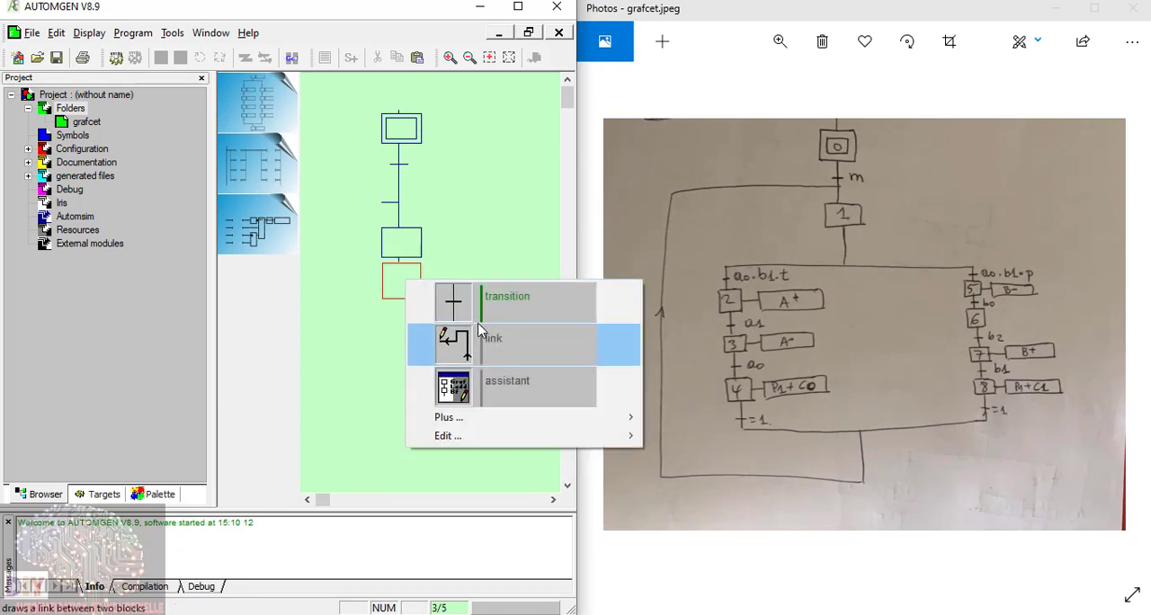
pyautogui.click(475, 392)
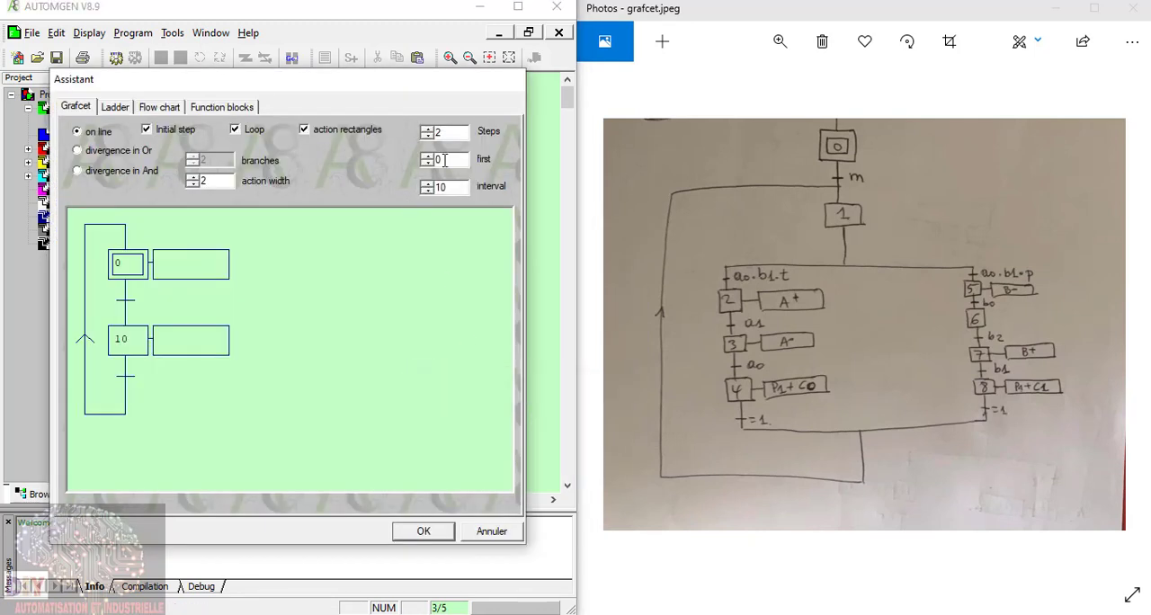
pyautogui.click(117, 155)
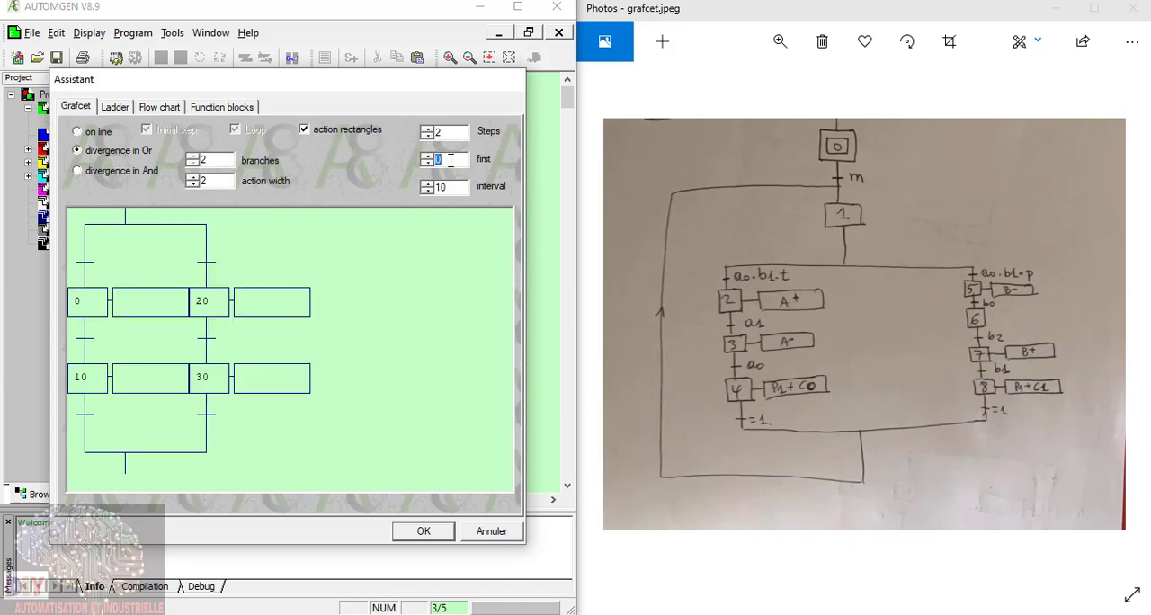
pyautogui.write('2')
pyautogui.write('4')
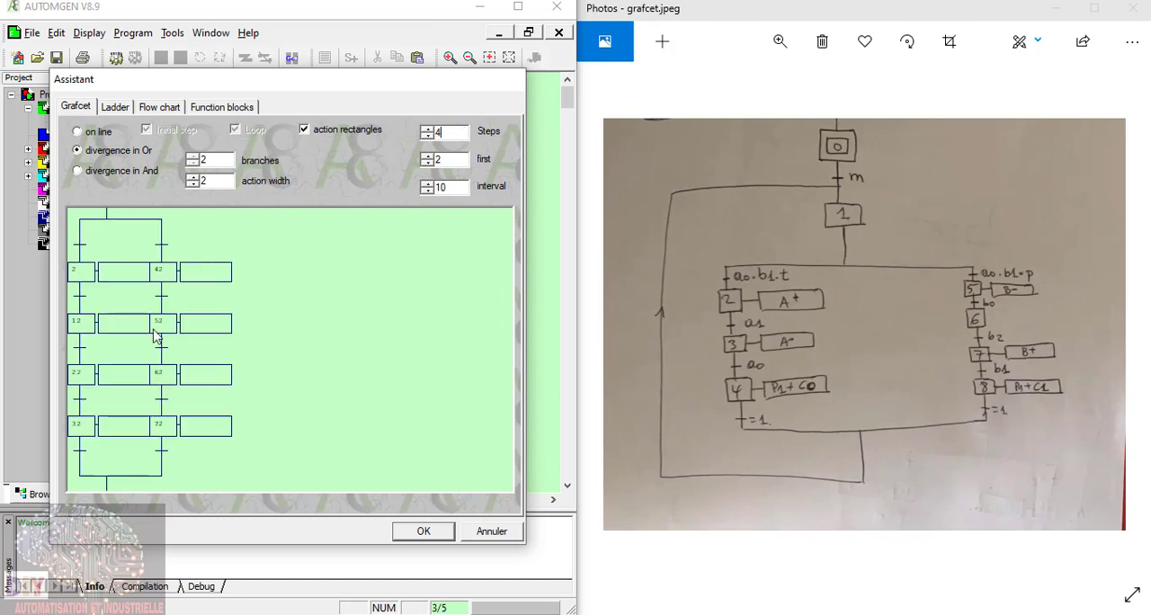
pyautogui.click(461, 190)
pyautogui.click(422, 533)
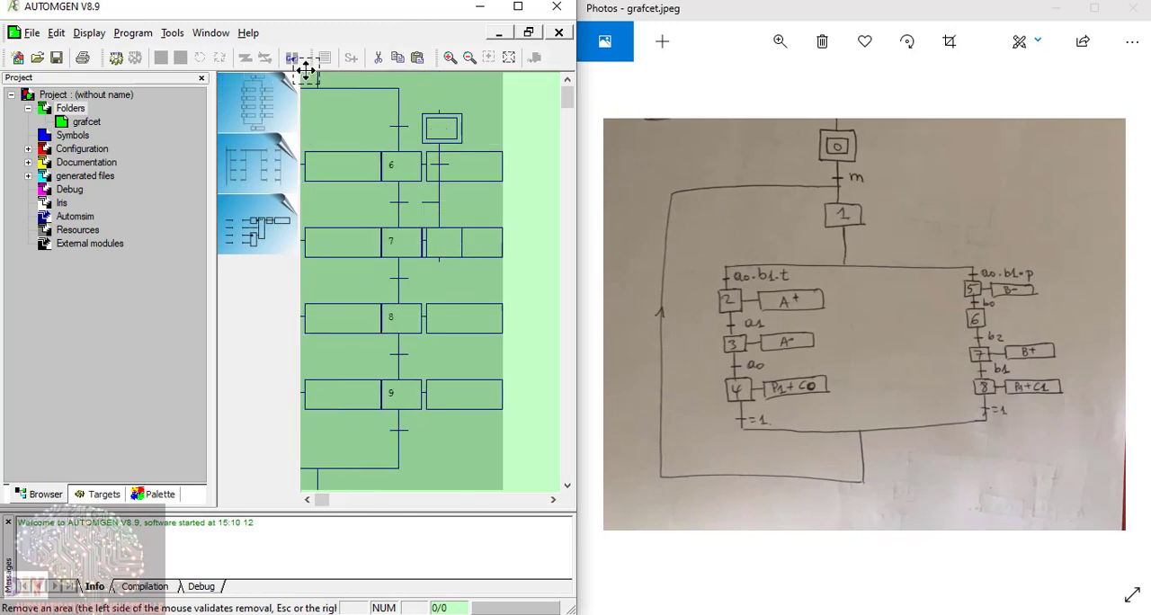
pyautogui.click(402, 286)
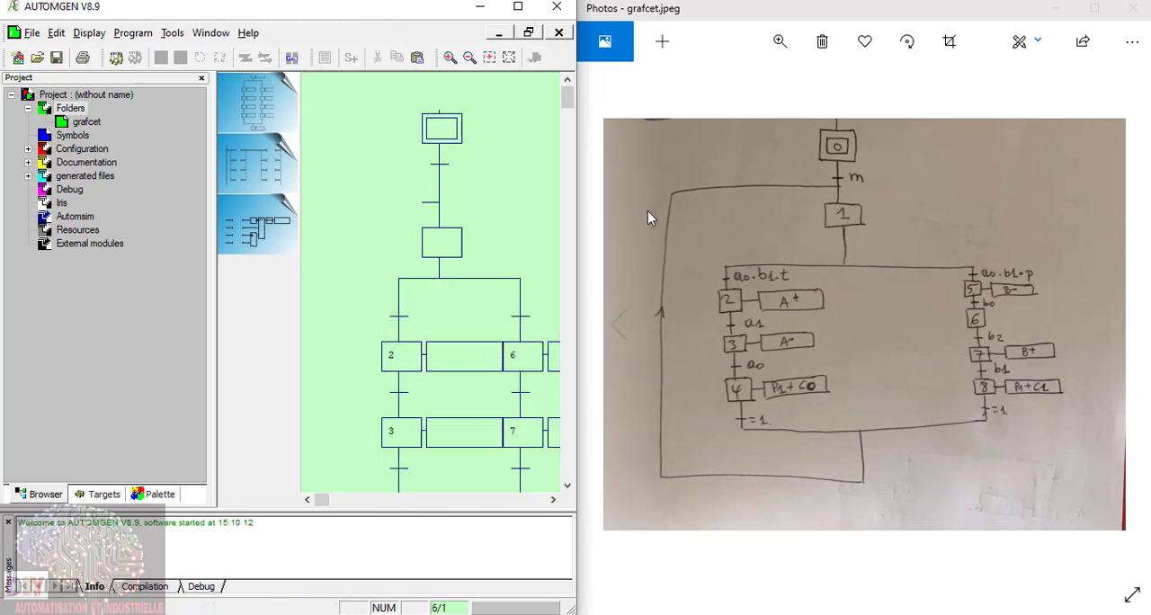
# Step: Shrink the grafcet.jpeg photo window, move it beside the diagram and widen the AUTOMGEN window to show both branches
pyautogui.press('super')
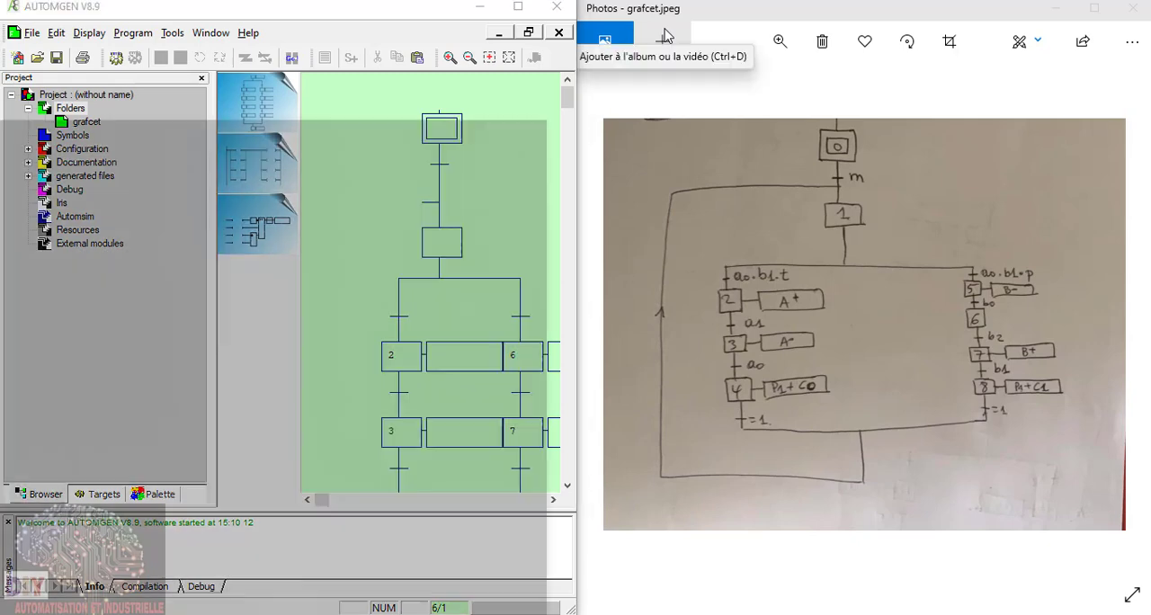
pyautogui.click(663, 180)
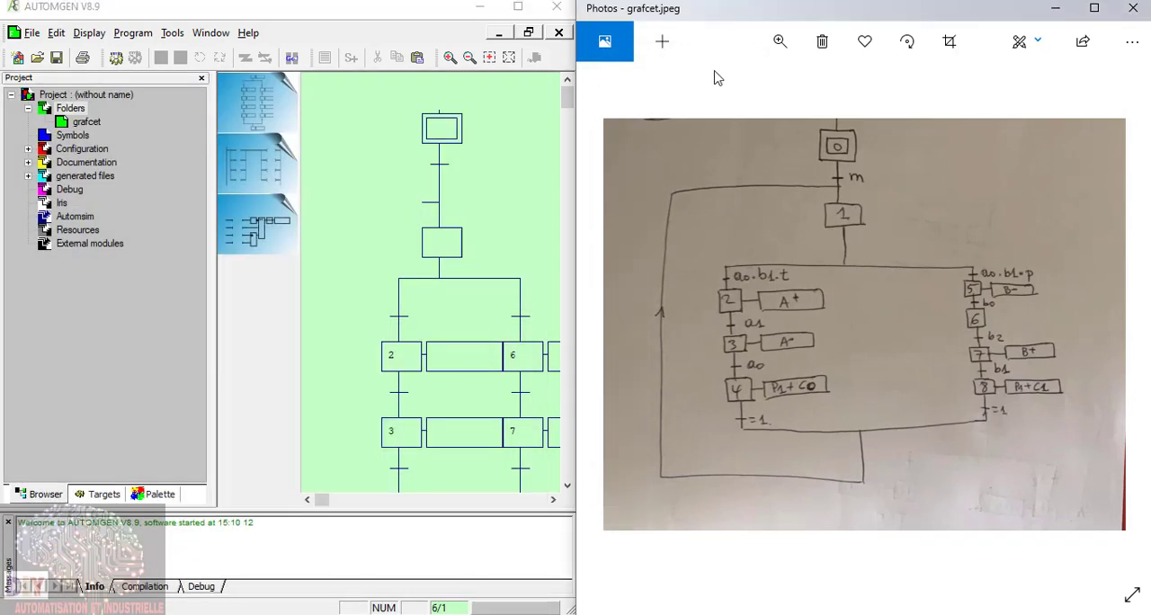
pyautogui.moveTo(720, 13); pyautogui.dragTo(794, 20)
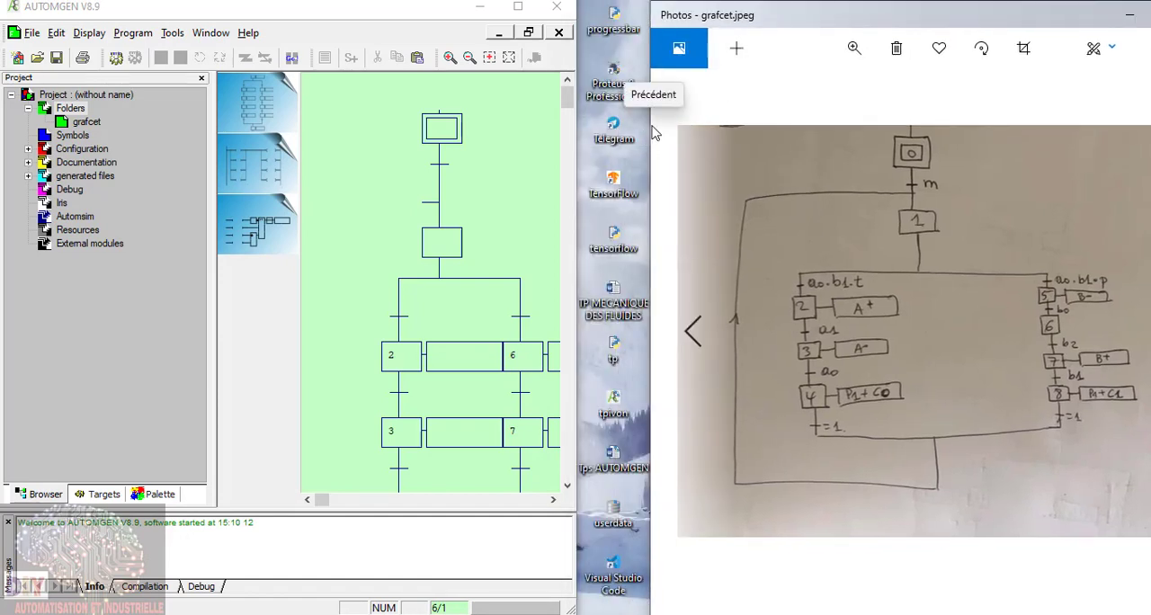
pyautogui.moveTo(650, 125); pyautogui.dragTo(810, 125)
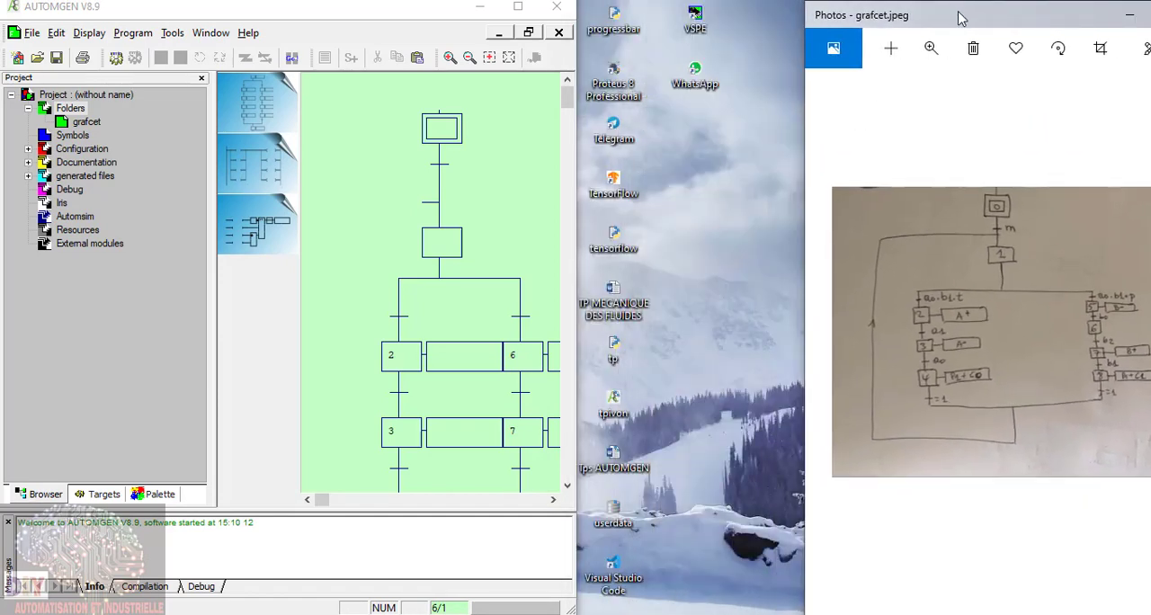
pyautogui.moveTo(962, 16); pyautogui.dragTo(867, 30)
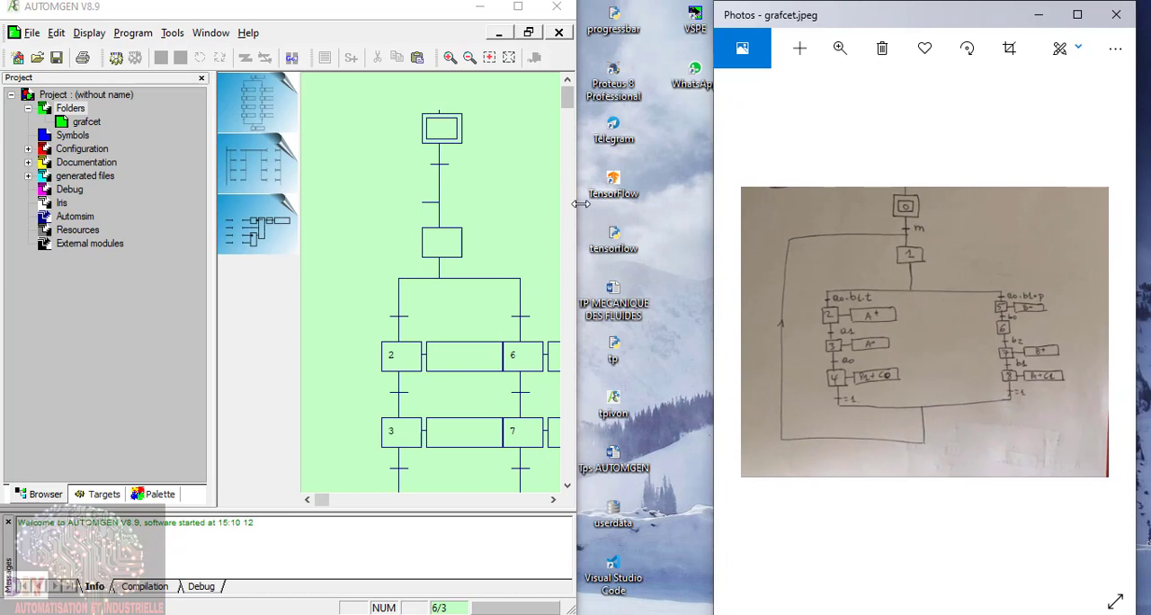
pyautogui.moveTo(580, 205); pyautogui.dragTo(709, 210)
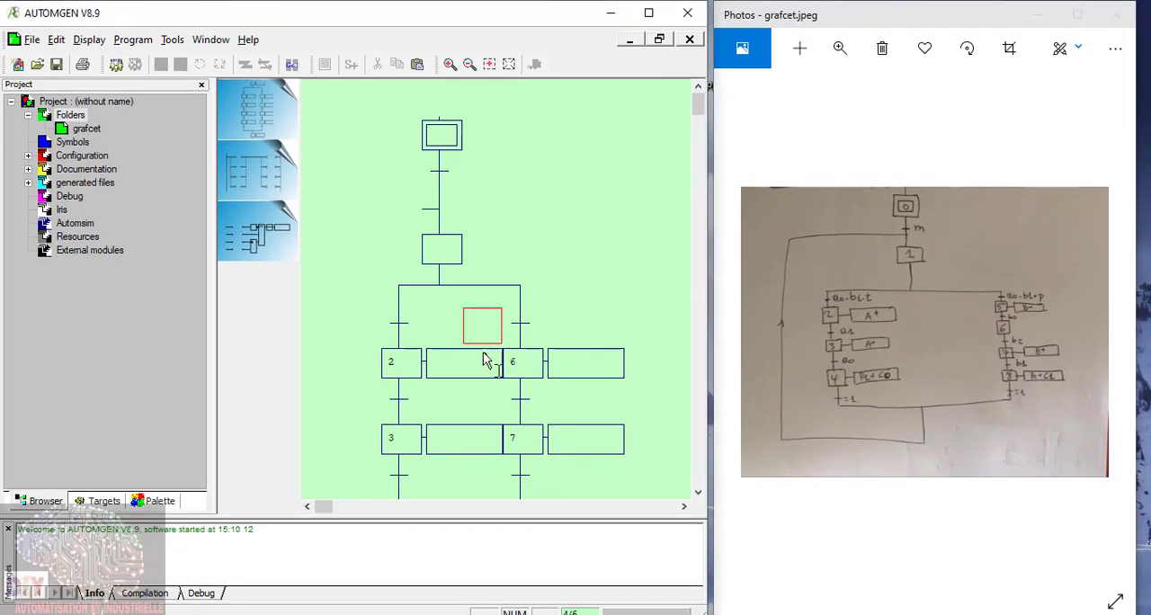
# Step: Insert two rows at step 6 to shift the second branch clear of the first branch's action boxes
pyautogui.rightClick(510, 364)
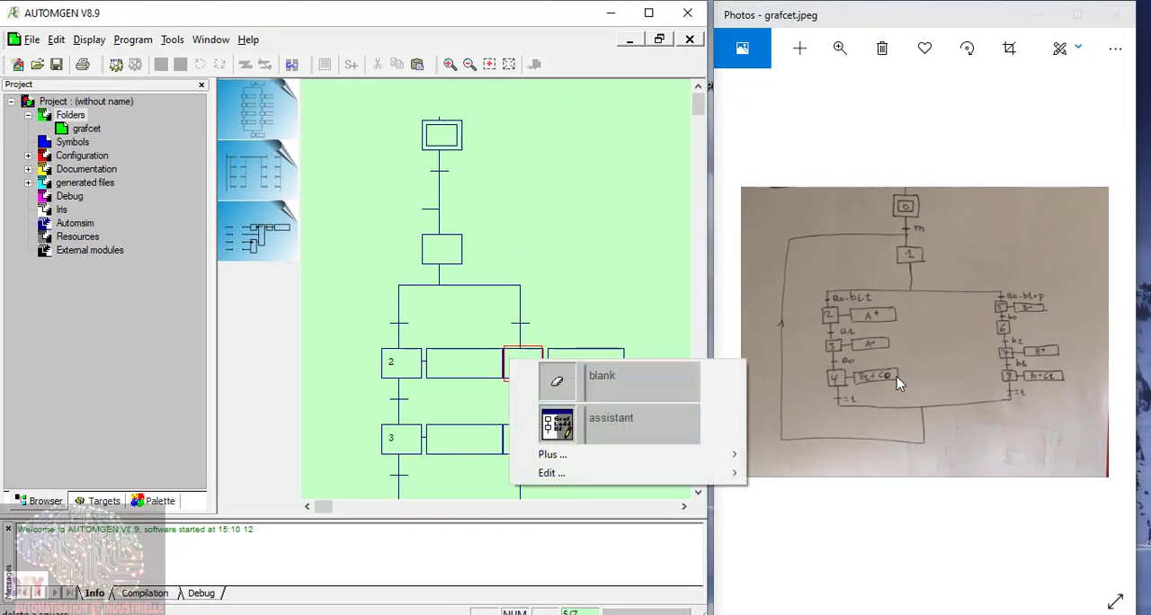
pyautogui.moveTo(567, 457)
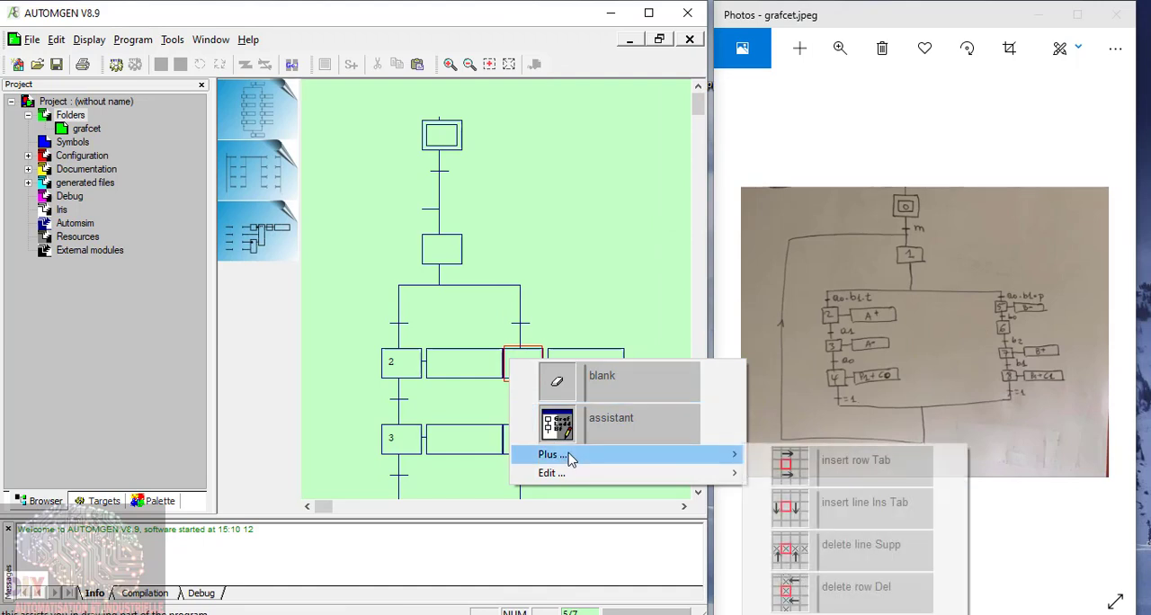
pyautogui.click(794, 462)
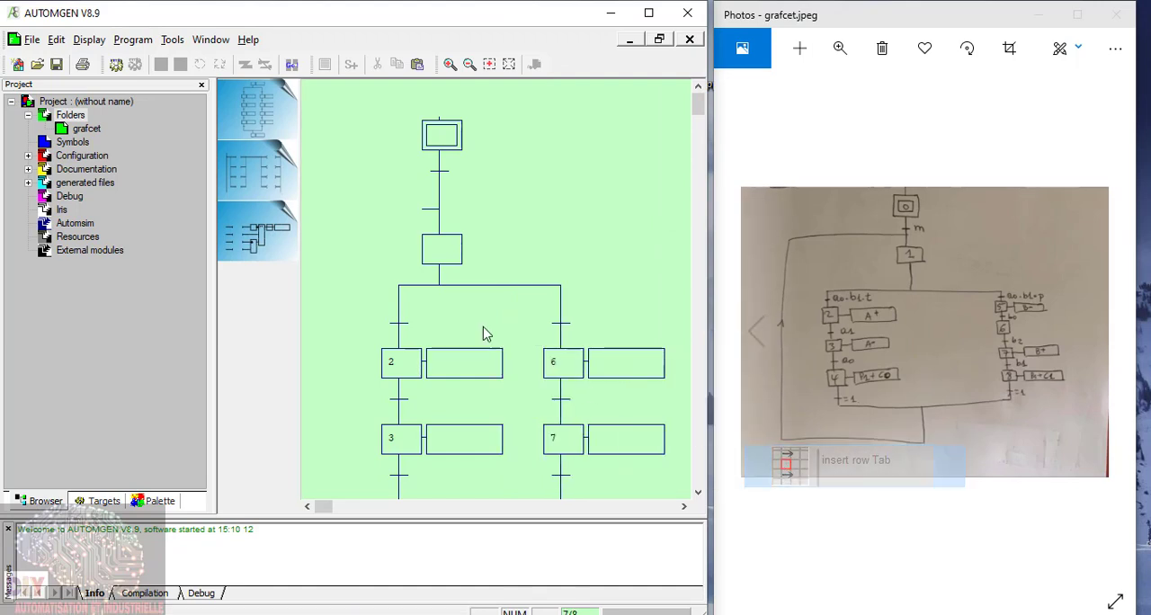
pyautogui.rightClick(556, 373)
pyautogui.moveTo(629, 463)
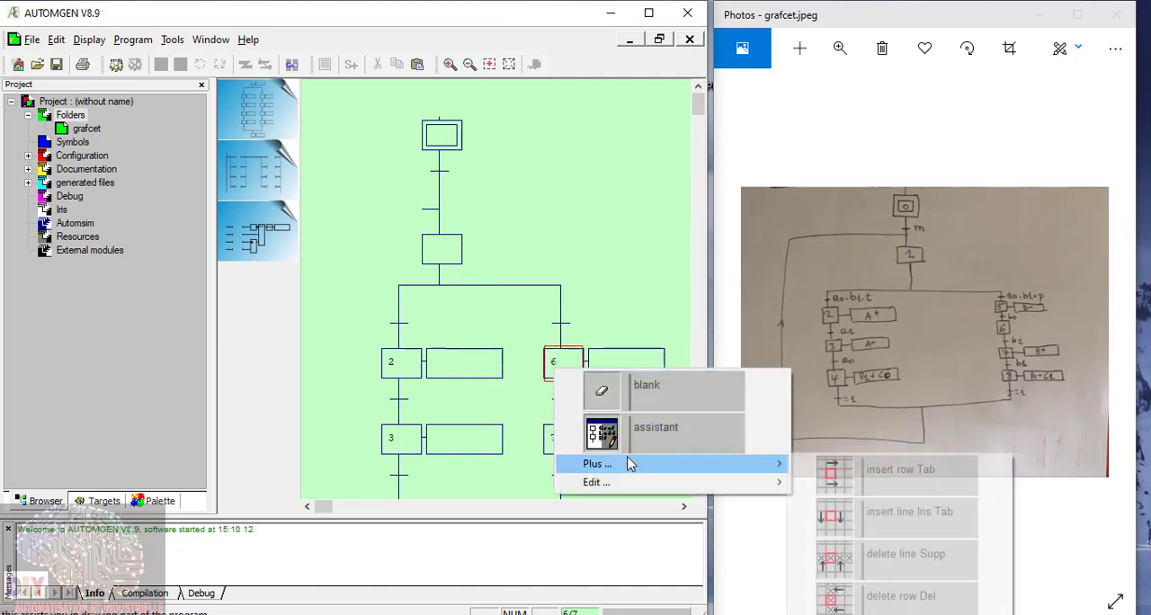
pyautogui.click(826, 488)
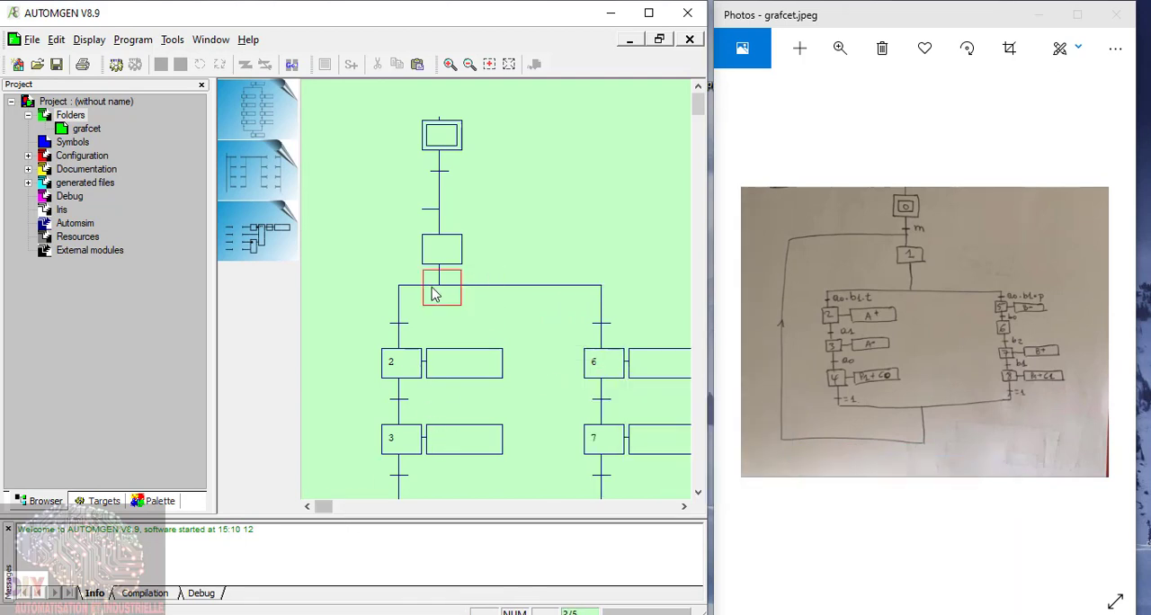
# Step: Number the initial step 0 and the normal step above the divergence 1, keeping the edited values
pyautogui.click(347, 103)
pyautogui.scroll(-1, 421, 182)
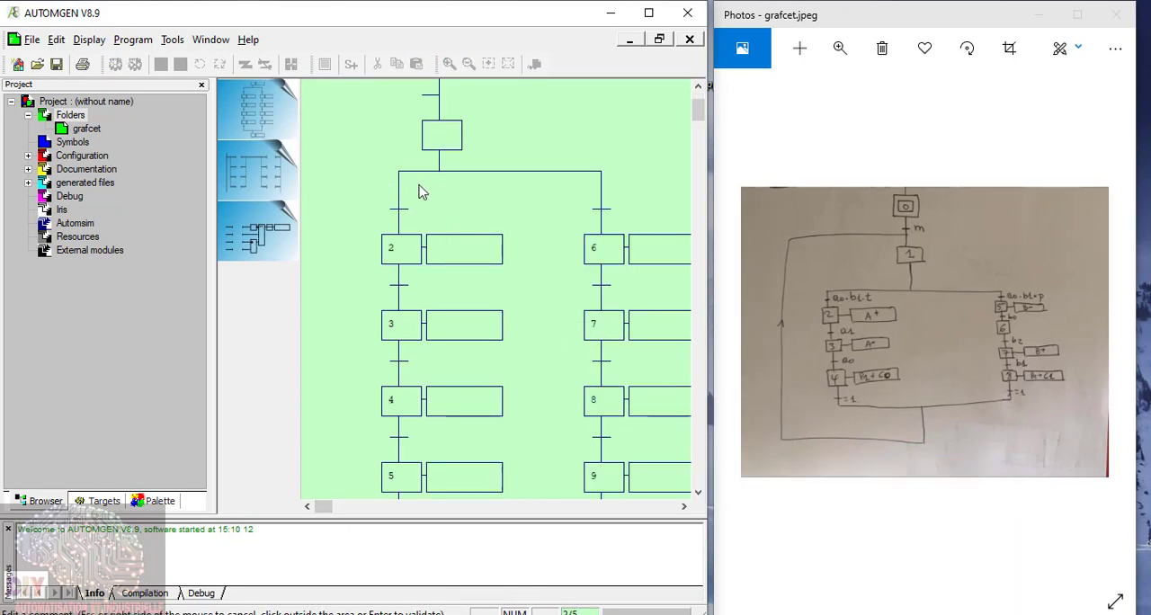
pyautogui.scroll(-1, 421, 193)
pyautogui.scroll(2, 421, 220)
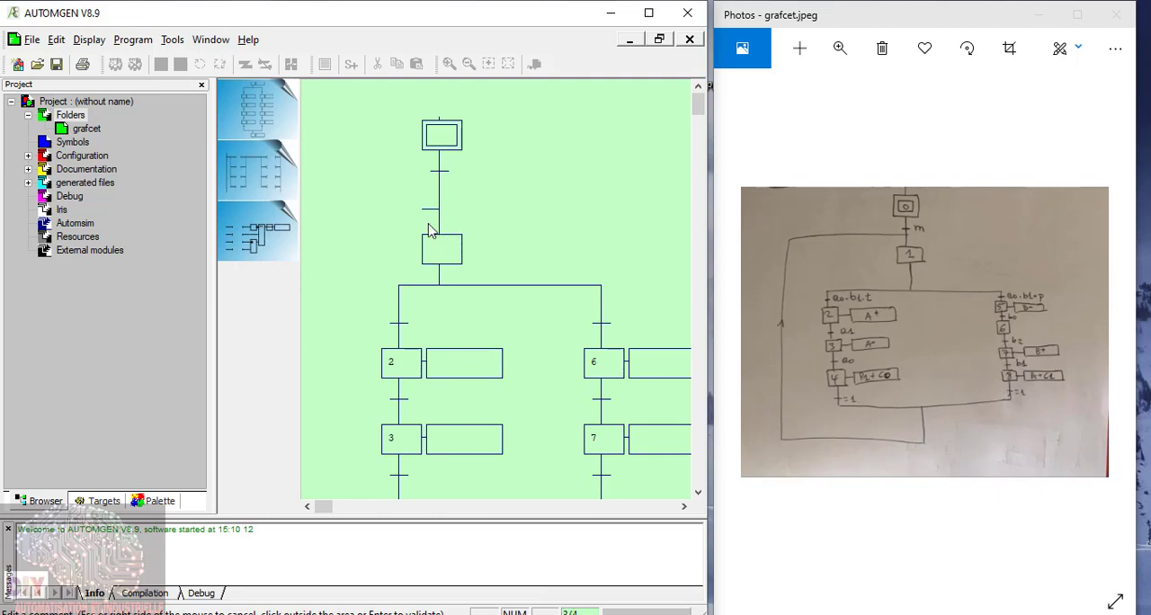
pyautogui.click(442, 135)
pyautogui.click(443, 134)
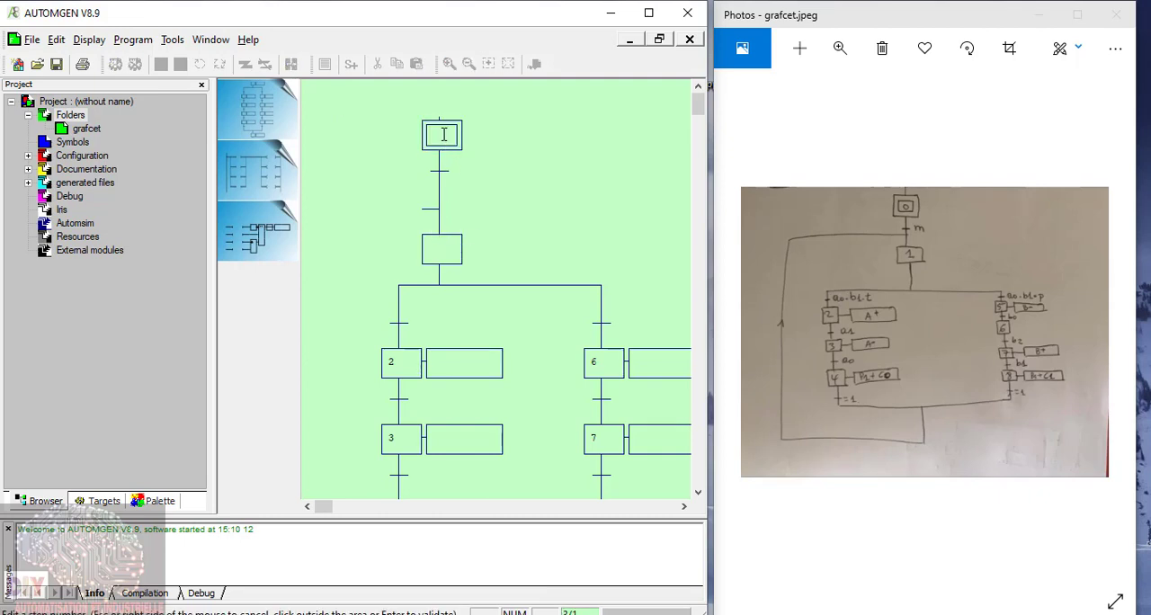
pyautogui.write('0')
pyautogui.click(437, 250)
pyautogui.click(439, 250)
pyautogui.write('1')
pyautogui.scroll(-5, 349, 342)
pyautogui.click(398, 250)
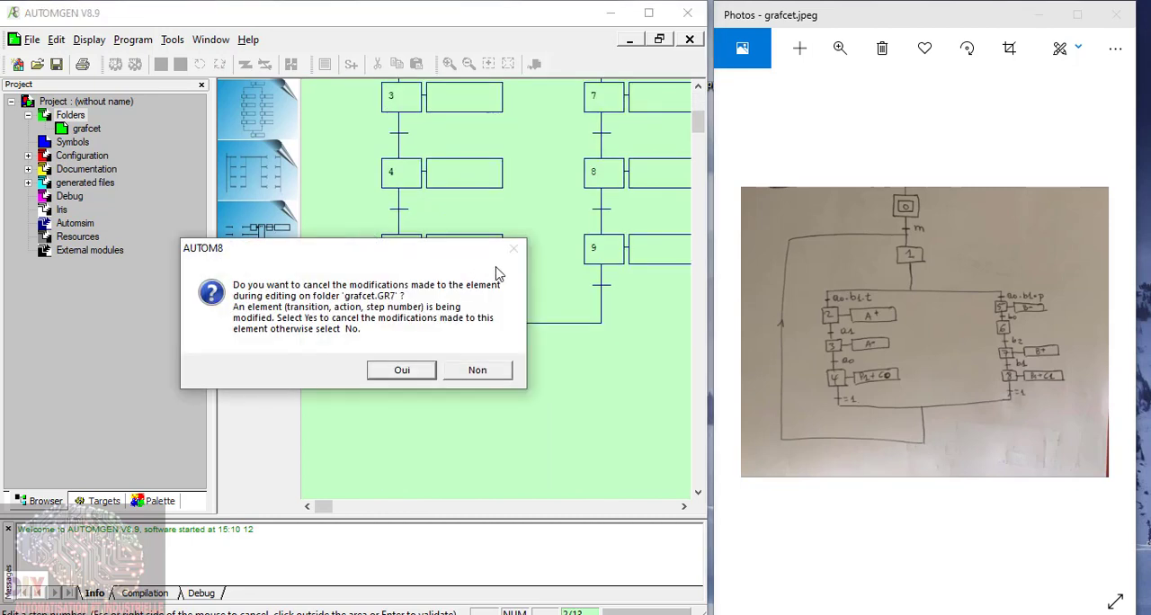
pyautogui.click(480, 368)
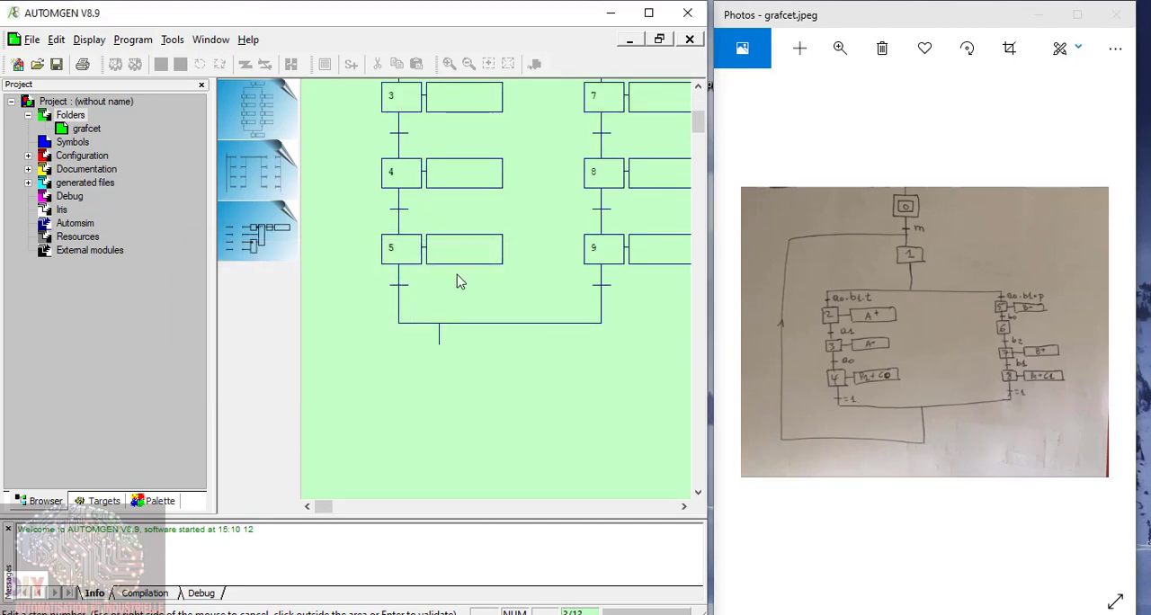
# Step: Delete step 5 with its action box and transition, and draw a link from the transition below step 4 to the convergence line
pyautogui.moveTo(364, 237)
pyautogui.mouseDown()
pyautogui.moveTo(465, 287)
pyautogui.moveTo(513, 290)
pyautogui.mouseUp()
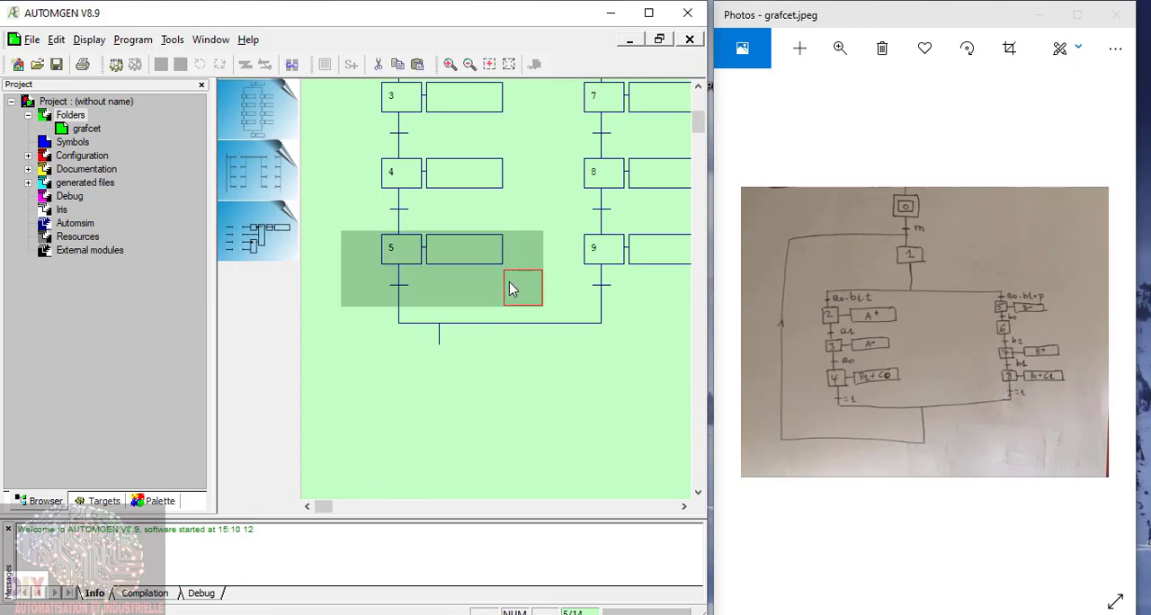
pyautogui.press('Delete')
pyautogui.rightClick(402, 254)
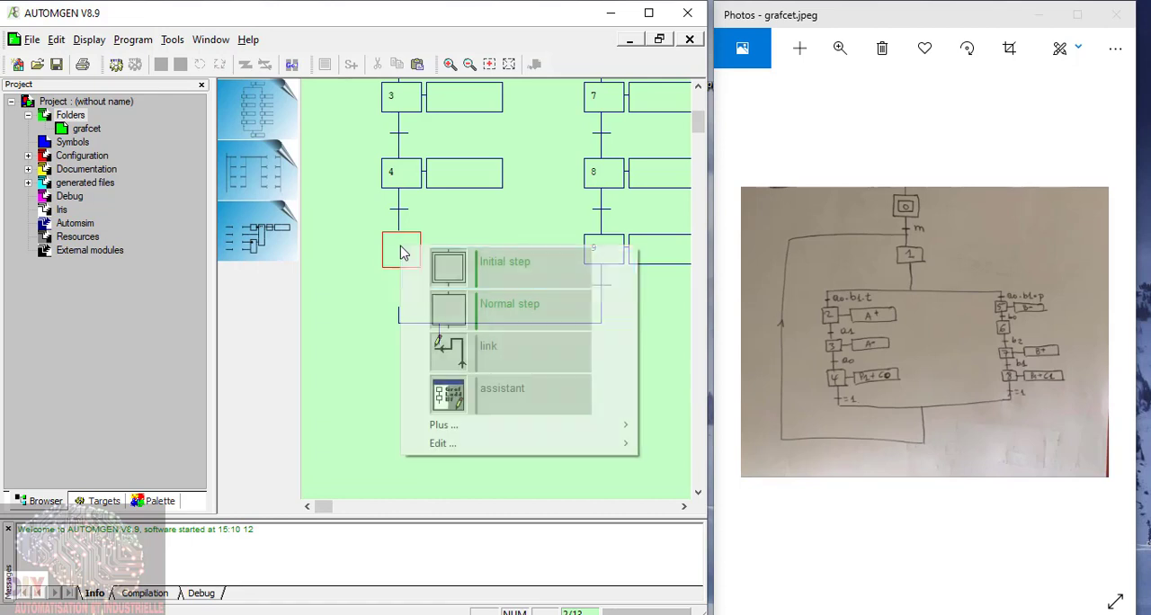
pyautogui.click(485, 347)
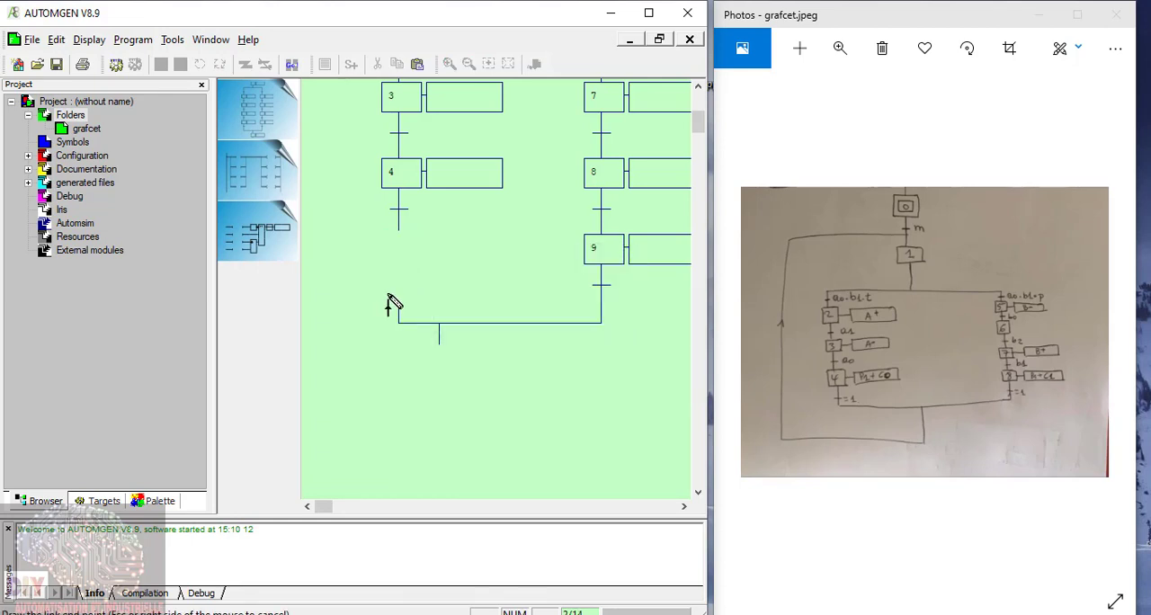
pyautogui.click(401, 287)
# Step: Renumber the first two steps of the second branch as 5 and 6
pyautogui.scroll(1, 531, 329)
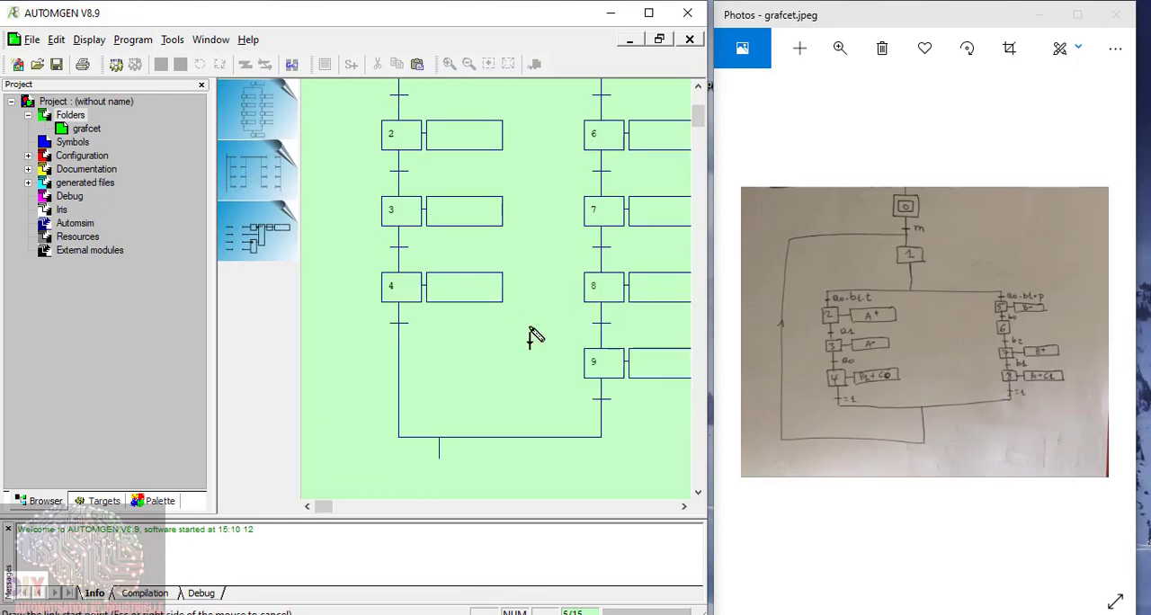
pyautogui.scroll(2, 530, 334)
pyautogui.click(598, 363)
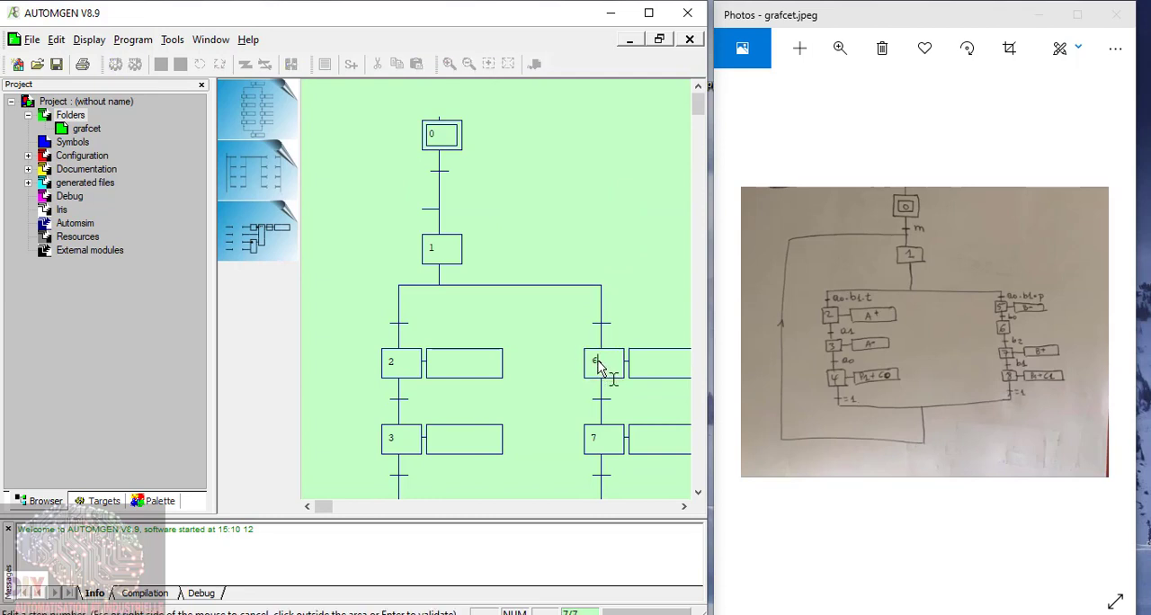
pyautogui.doubleClick(598, 362)
pyautogui.write('5')
pyautogui.click(601, 437)
pyautogui.doubleClick(601, 436)
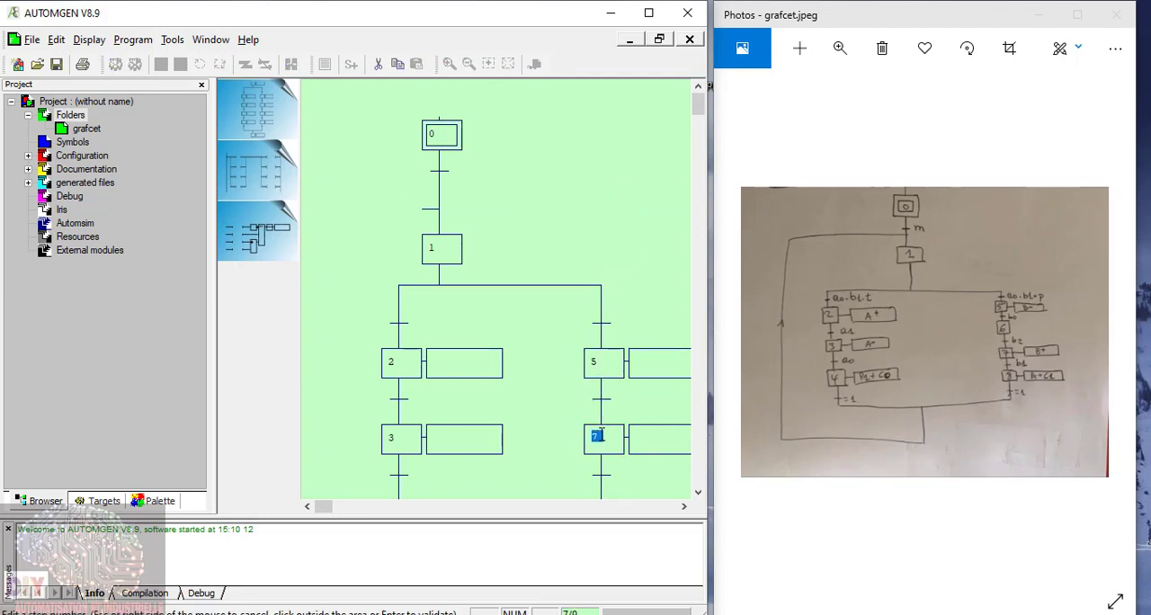
pyautogui.write('6')
# Step: Renumber the last two steps of the second branch as 7 and 8
pyautogui.scroll(-5, 642, 287)
pyautogui.click(601, 290)
pyautogui.doubleClick(600, 290)
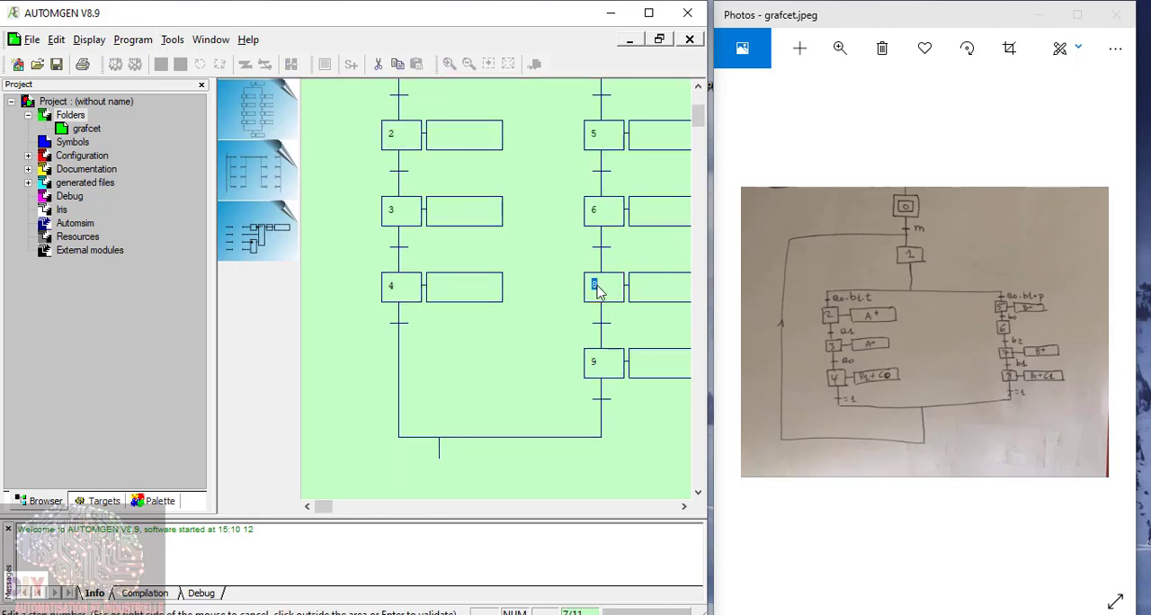
pyautogui.write('7')
pyautogui.click(601, 362)
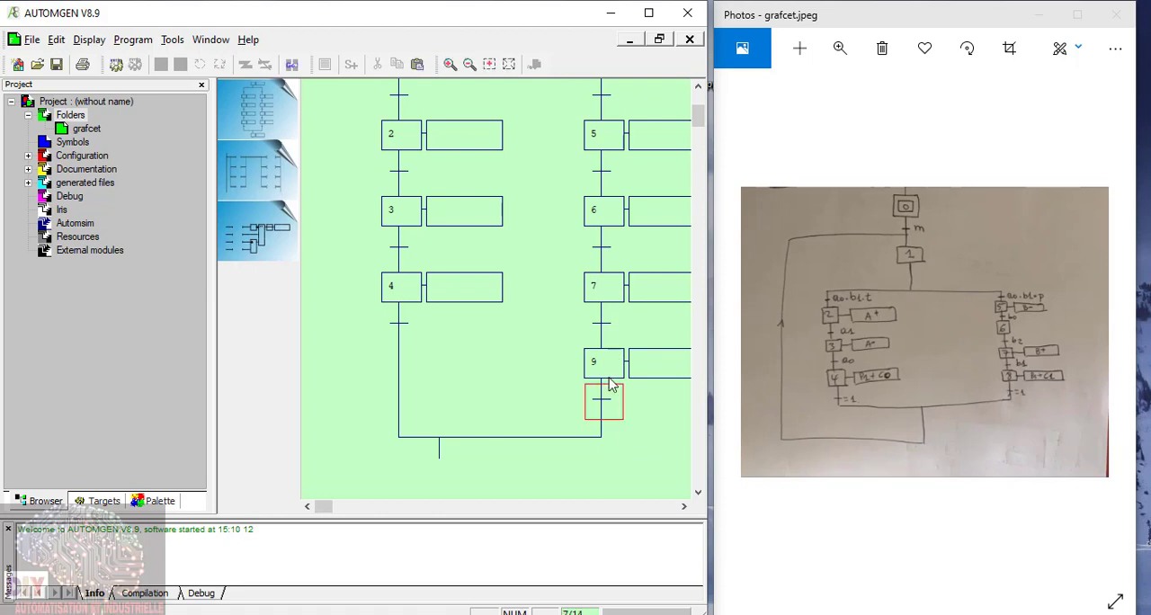
pyautogui.doubleClick(601, 360)
pyautogui.write('8')
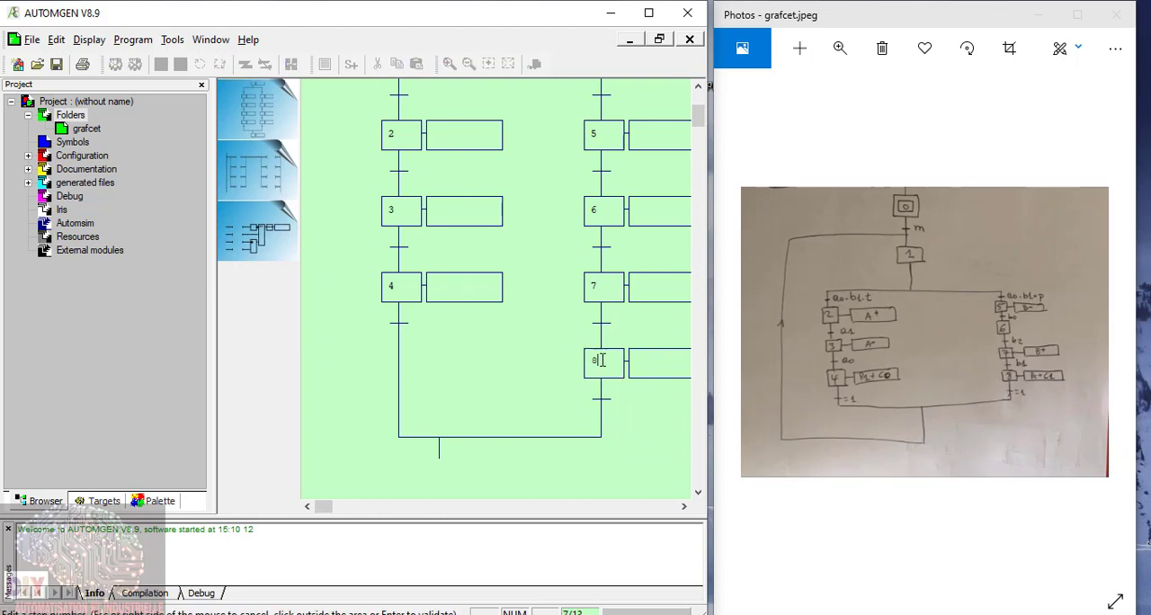
pyautogui.click(363, 402)
# Step: Set the condition of the transition below initial step 0 to m
pyautogui.scroll(5, 441, 376)
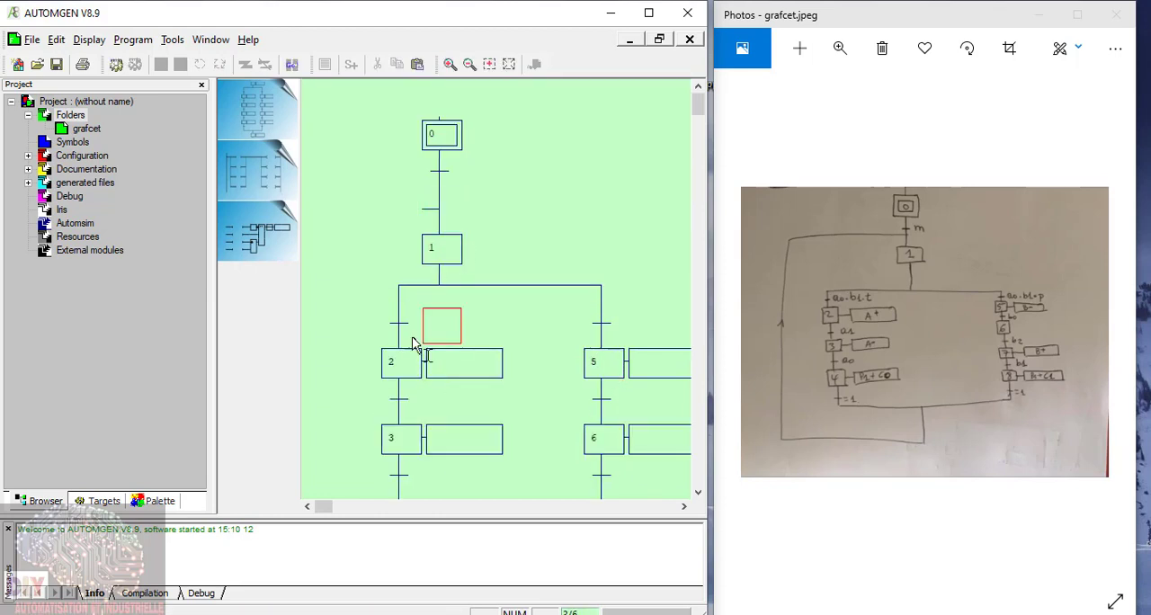
pyautogui.click(441, 184)
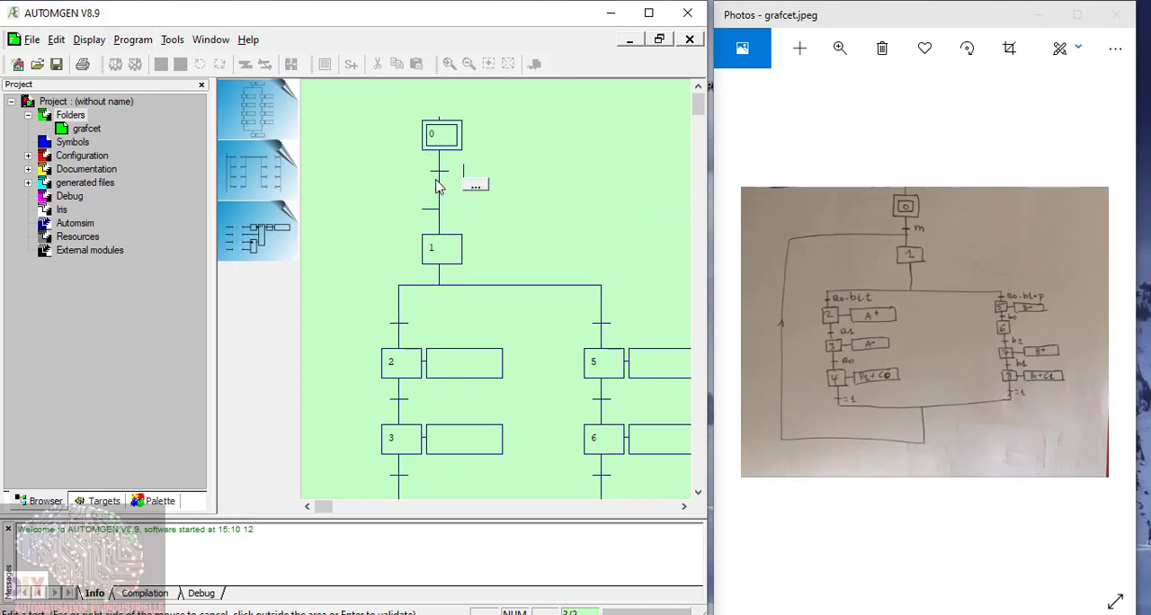
pyautogui.write('m')
pyautogui.click(625, 187)
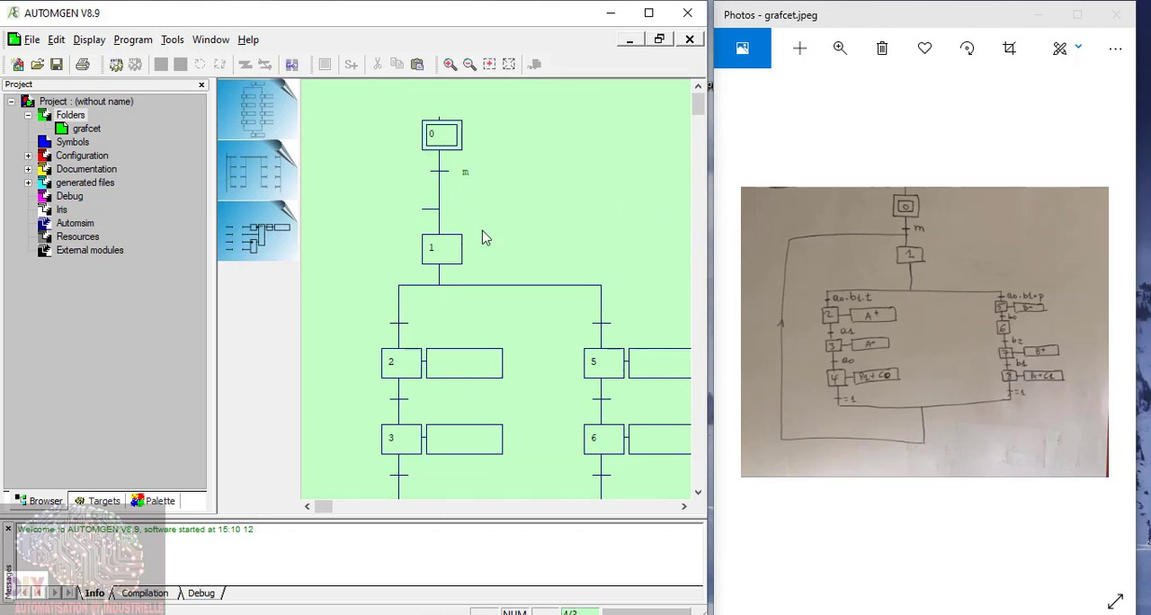
# Step: Set the condition of the transition above step 2 to _a0_._b1_.t
pyautogui.click(411, 340)
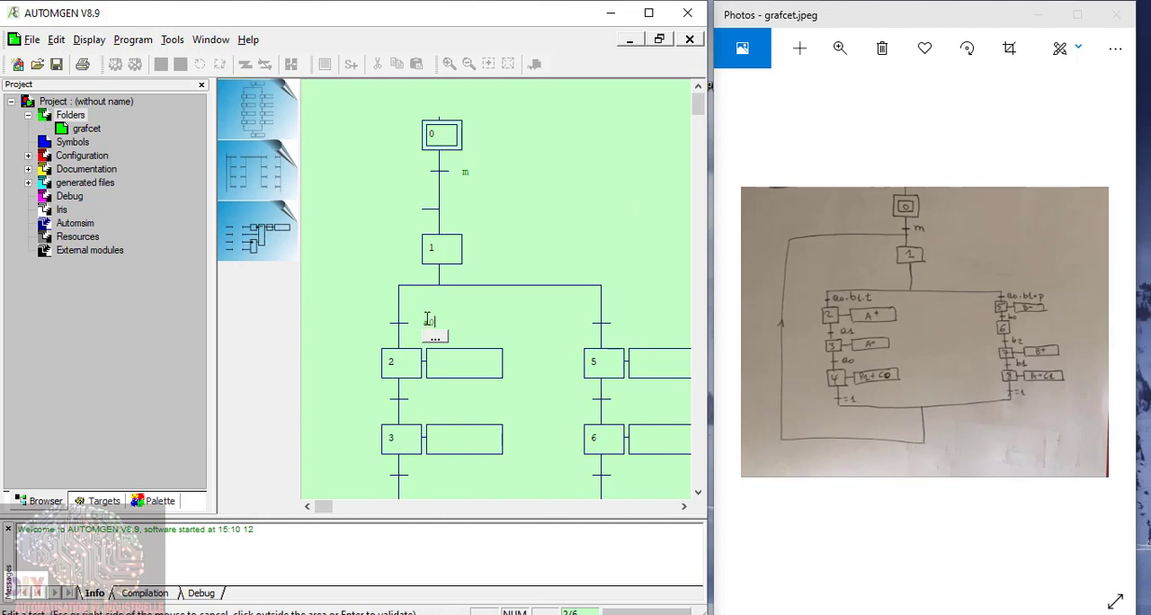
pyautogui.write('a0')
pyautogui.press('BackSpace')
pyautogui.press('BackSpace')
pyautogui.write('_')
pyautogui.write('a0_.')
pyautogui.write('_b')
pyautogui.write('1_')
pyautogui.write('.t')
# Step: Set the action of step 2 to _A+_ and the condition of the transition below it to _a1_
pyautogui.click(440, 368)
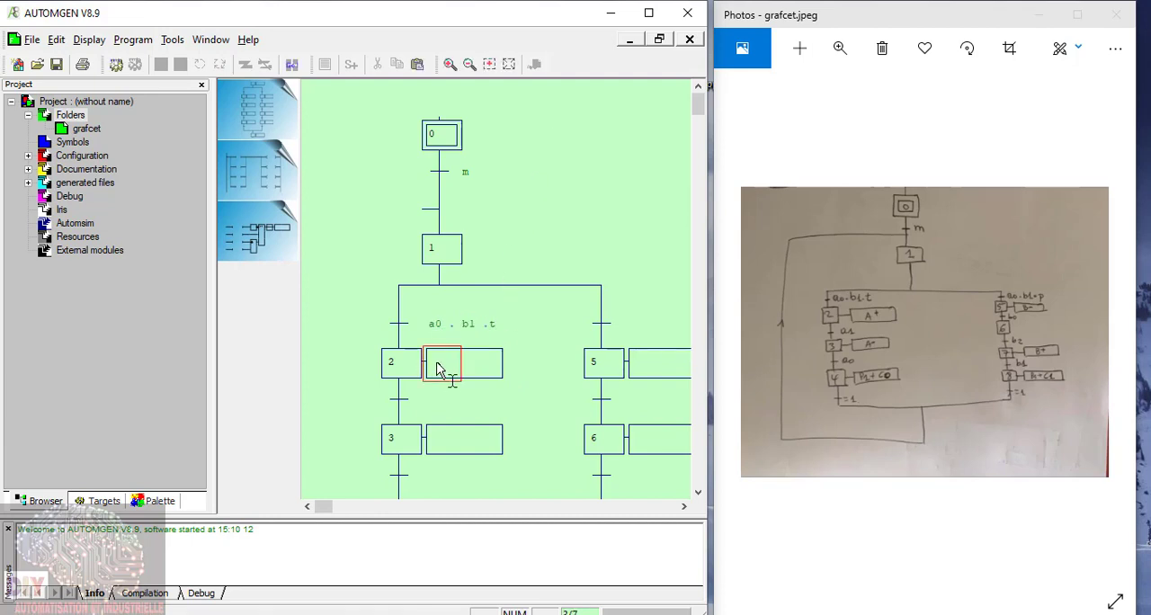
pyautogui.click(440, 367)
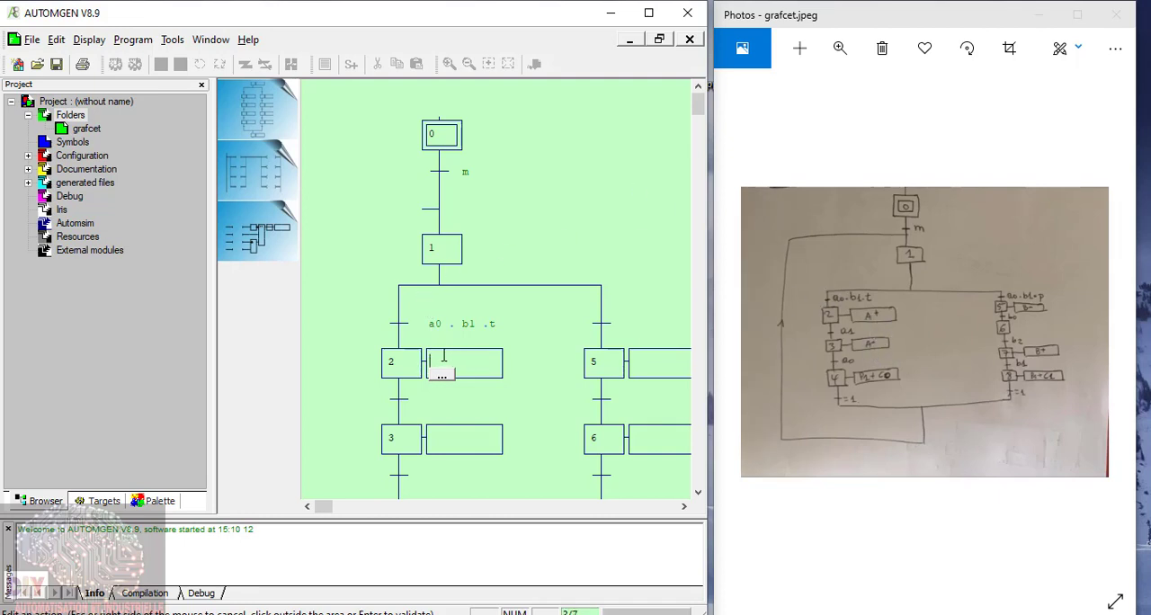
pyautogui.write('_')
pyautogui.press('capslock')
pyautogui.write('A+')
pyautogui.click(401, 406)
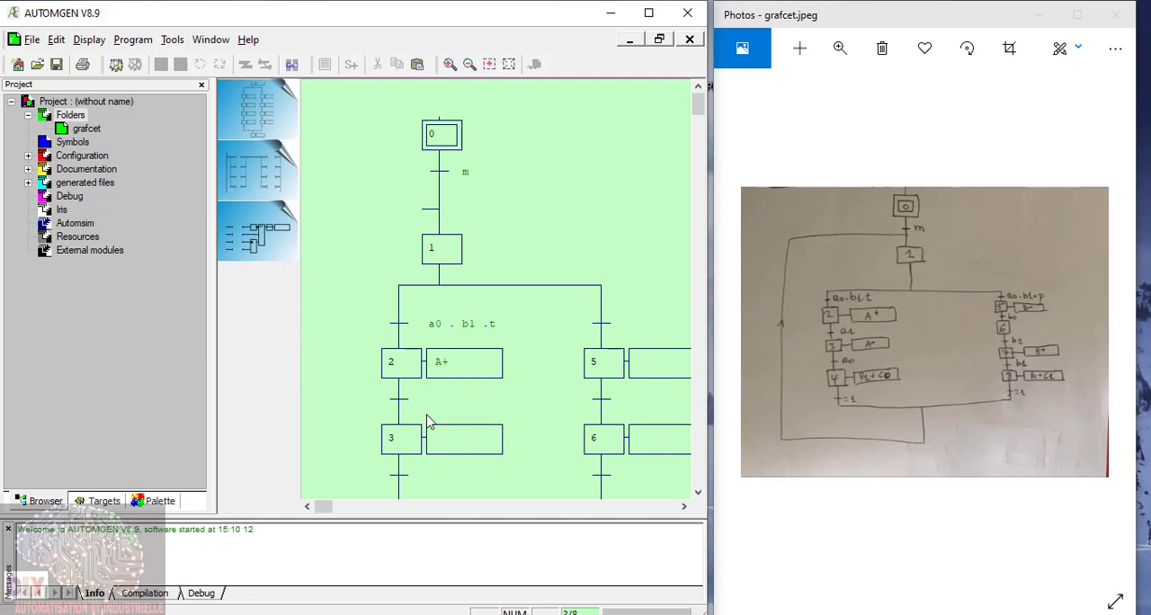
pyautogui.click(401, 409)
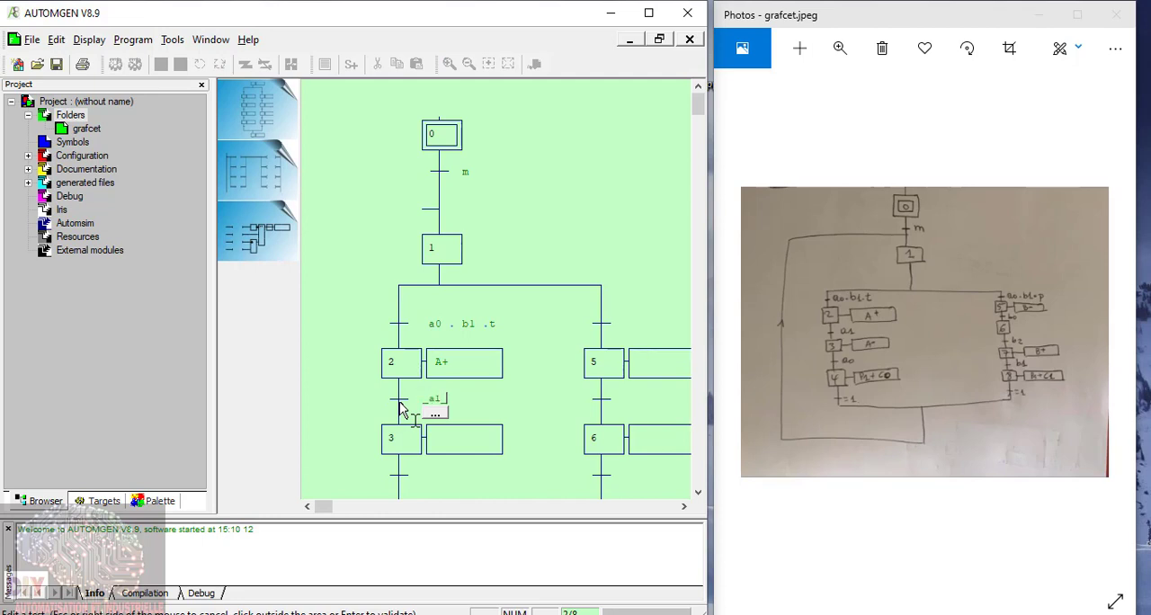
pyautogui.click(438, 450)
# Step: Set the action of step 3 to _A-_ and the condition of the transition below it to _a0_
pyautogui.click(438, 450)
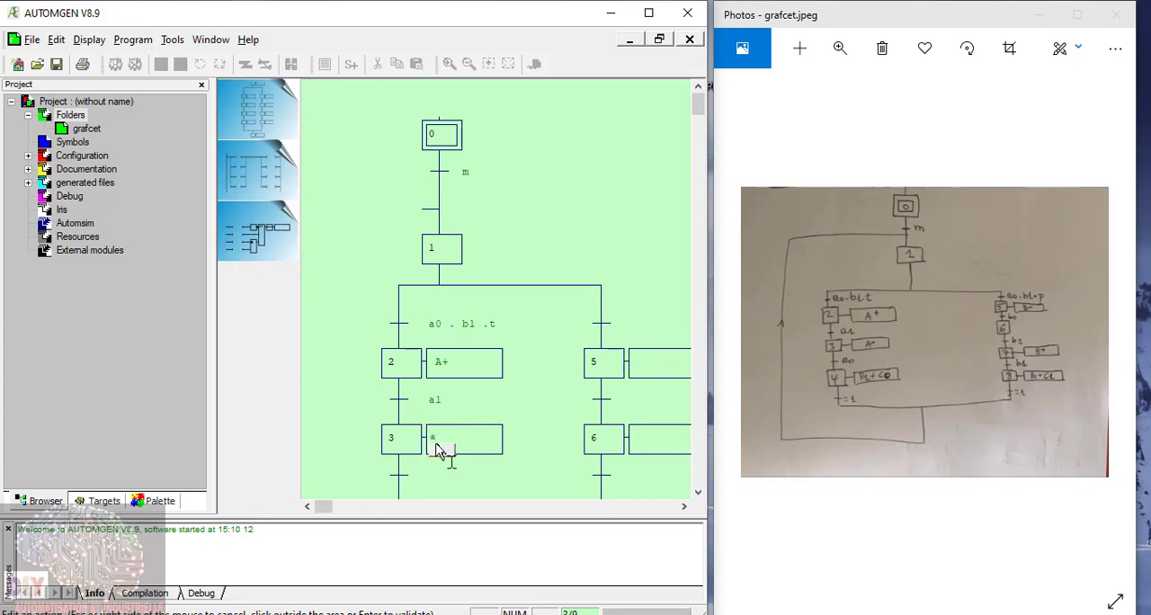
pyautogui.write('a')
pyautogui.press('capslock')
pyautogui.press('BackSpace')
pyautogui.write('_A-')
pyautogui.write('_')
pyautogui.scroll(-3, 396, 370)
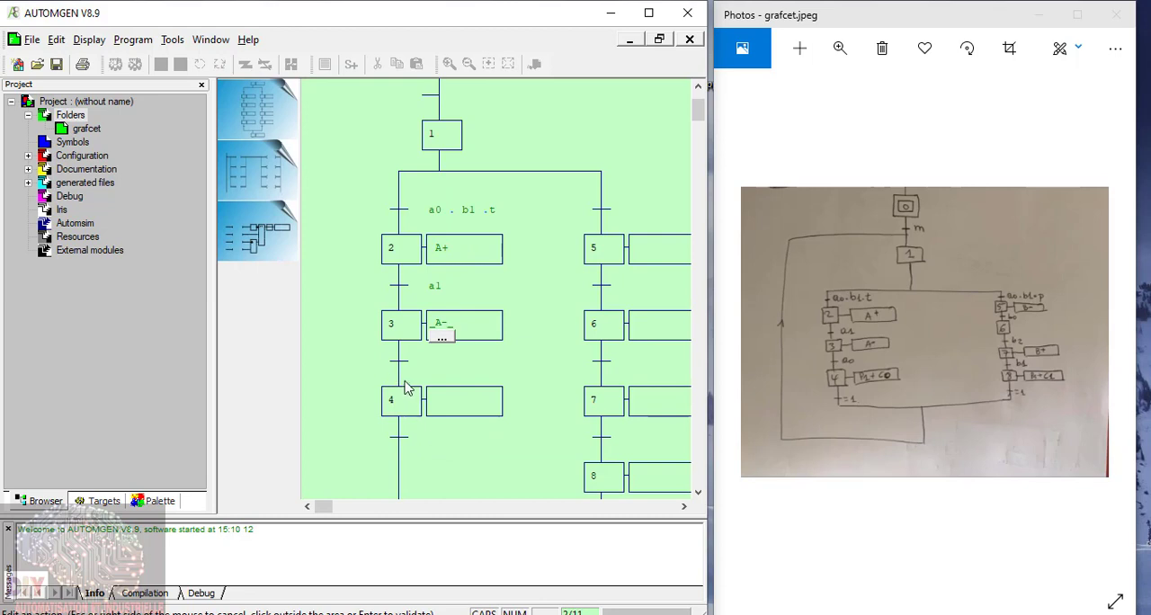
pyautogui.click(402, 367)
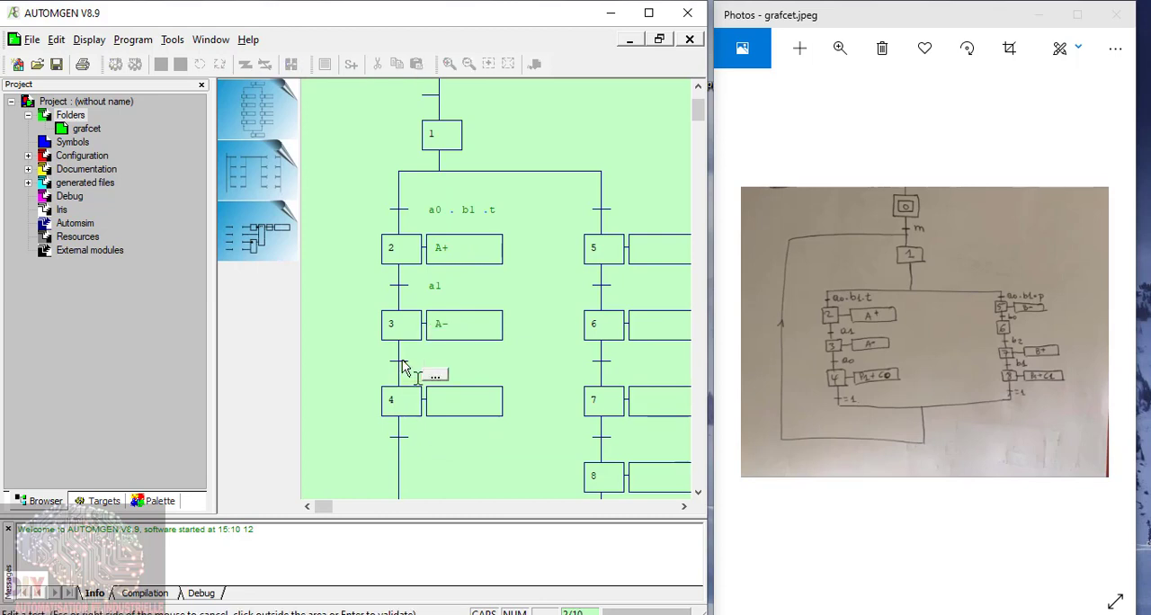
pyautogui.write('a0')
pyautogui.click(356, 400)
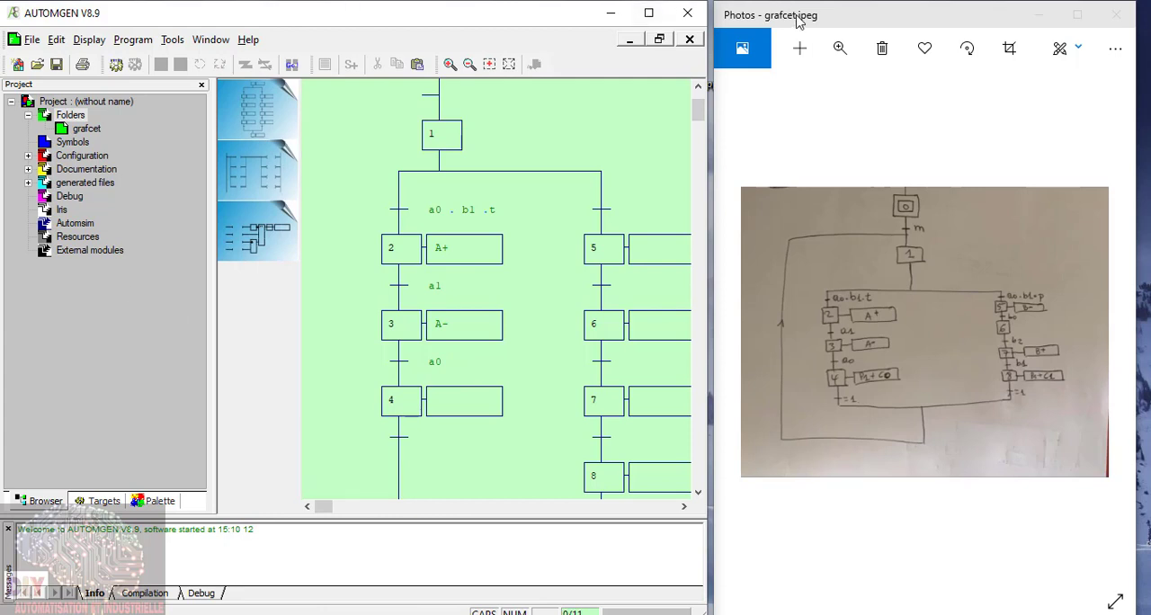
# Step: Enter p1+c0 as the action of step 4
pyautogui.click(441, 406)
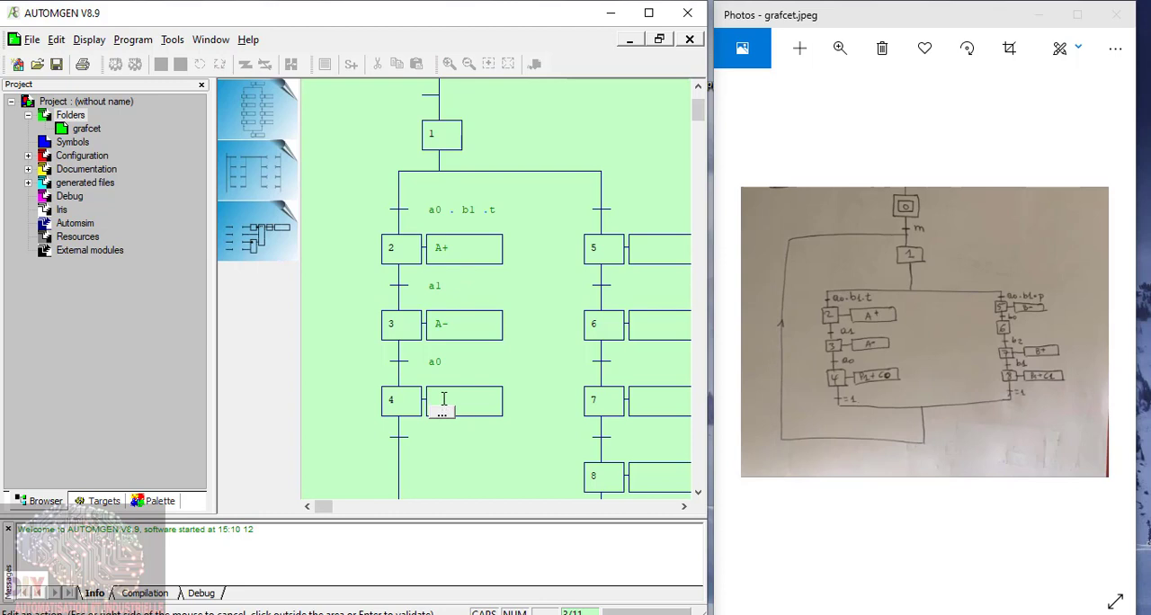
pyautogui.write('B+')
pyautogui.click(505, 444)
# Step: Set the condition of the transition below step 4 to =1, as in the reference drawing
pyautogui.click(394, 446)
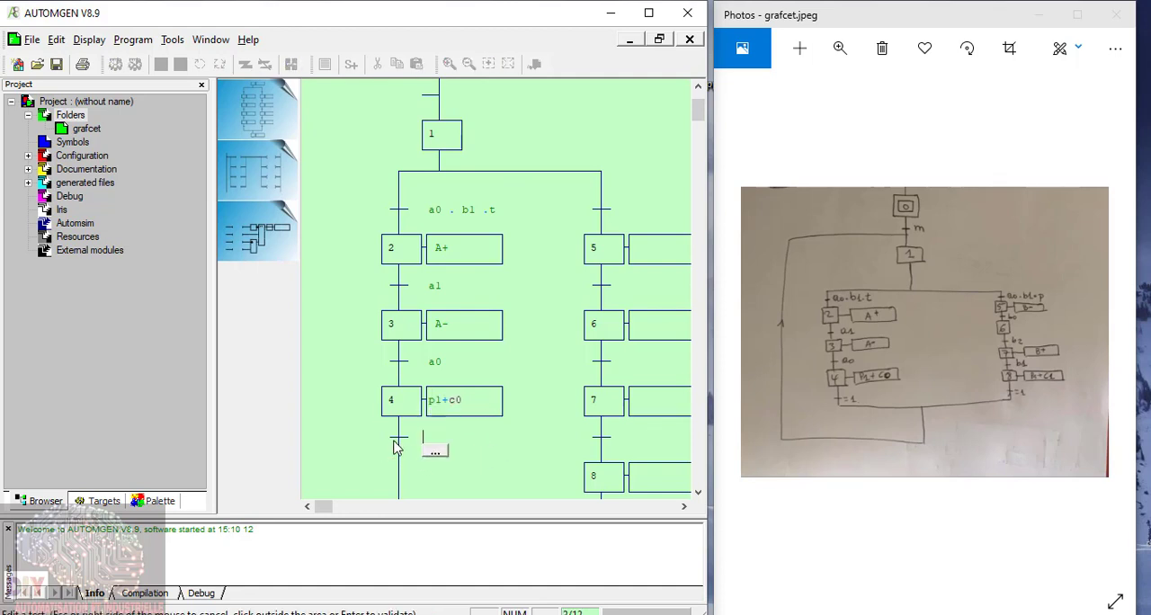
pyautogui.click(865, 403)
pyautogui.scroll(2, 864, 401)
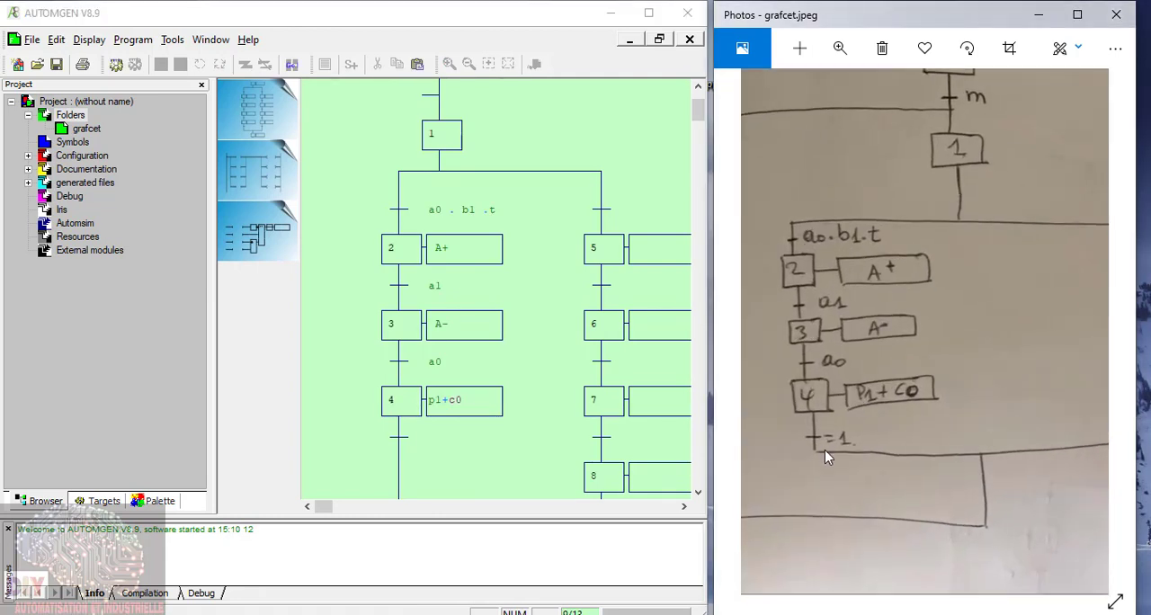
pyautogui.scroll(-2, 829, 444)
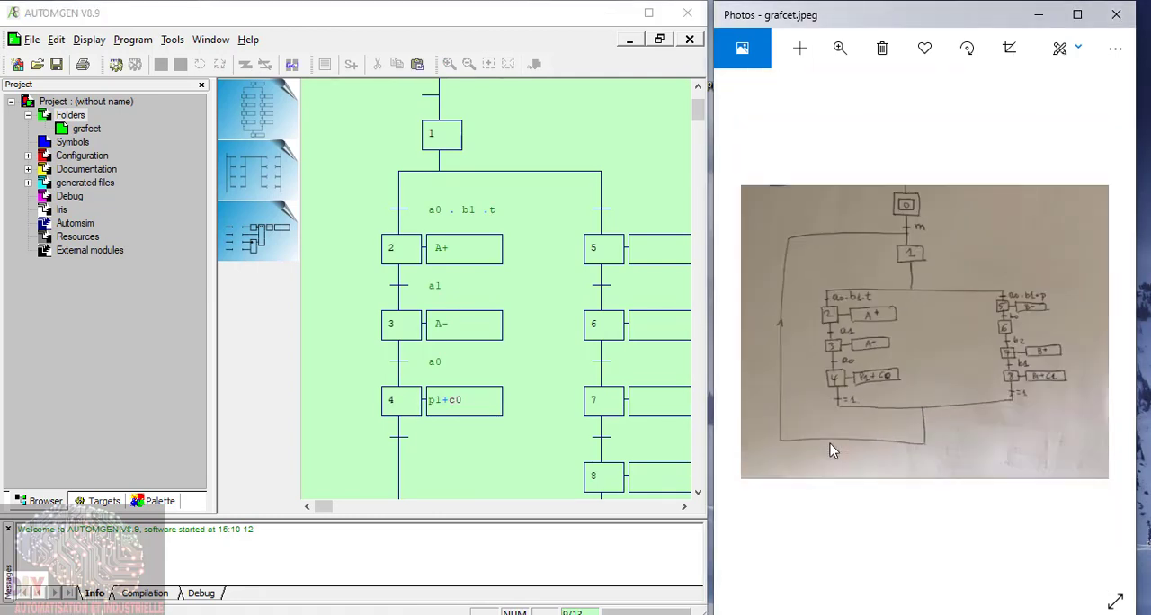
pyautogui.click(398, 438)
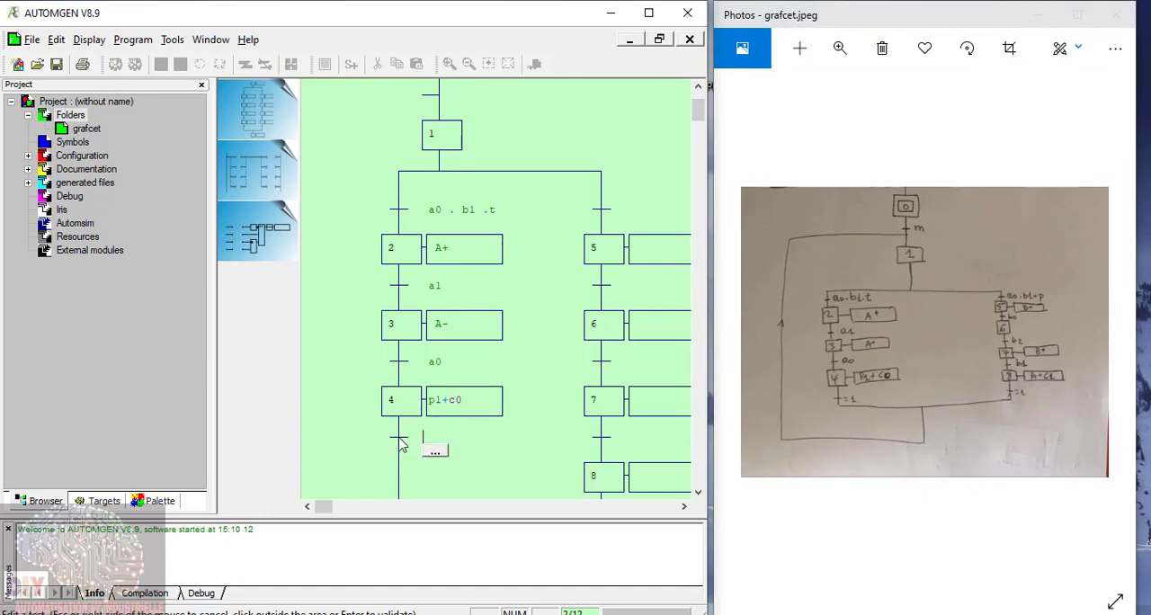
pyautogui.write('=1')
pyautogui.press('Return')
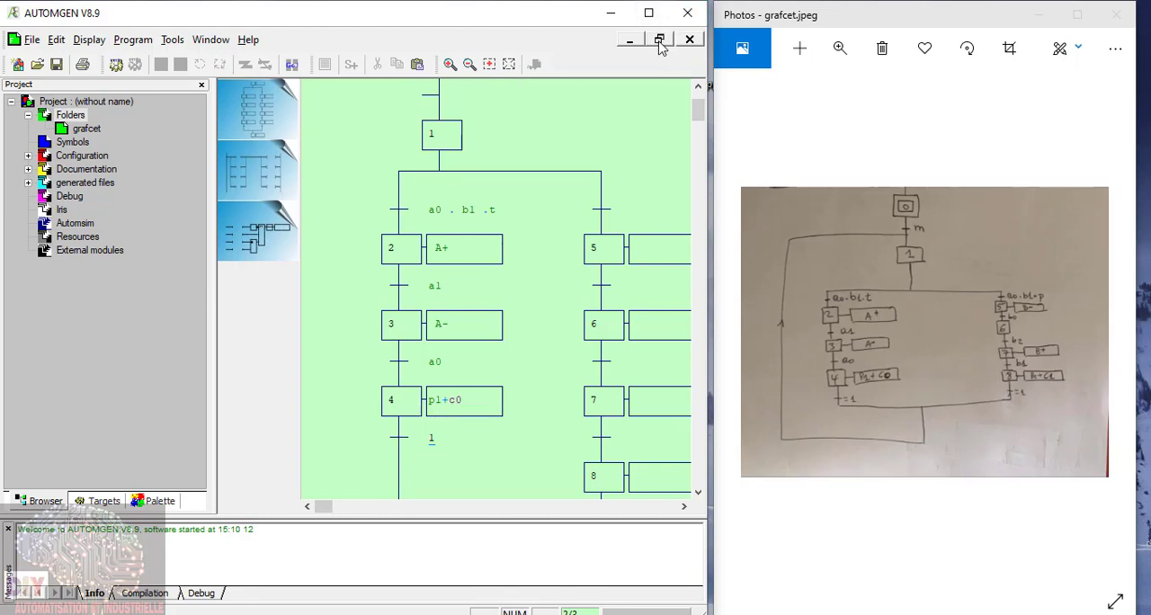
# Step: Widen the program window and set the condition of the transition above step 5 to _a0_._b1_.p
pyautogui.moveTo(708, 86); pyautogui.dragTo(829, 125)
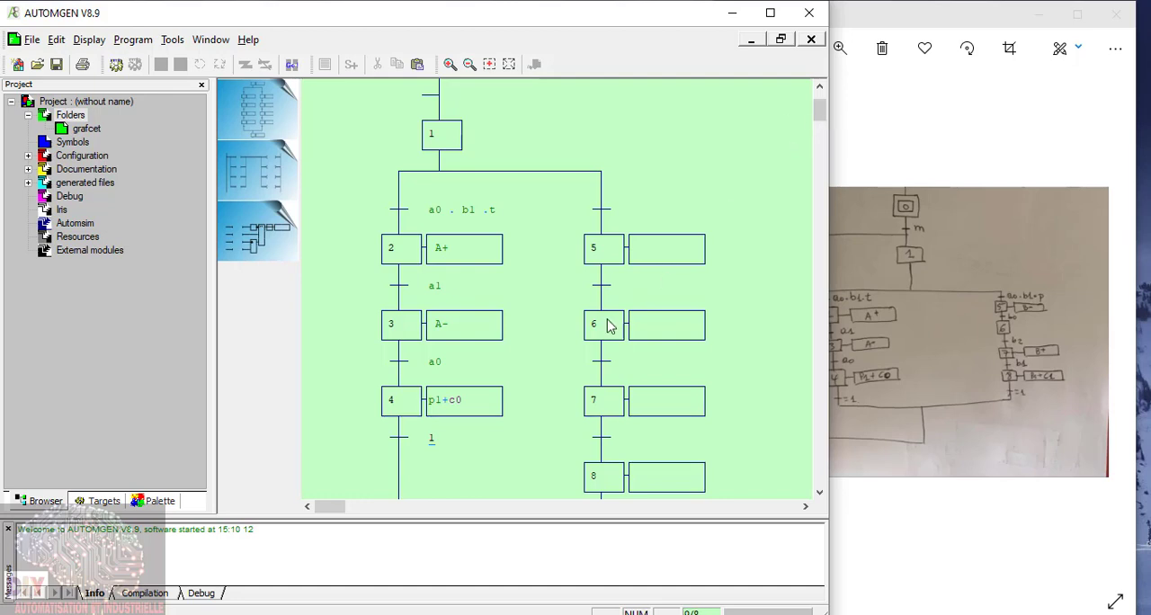
pyautogui.click(604, 221)
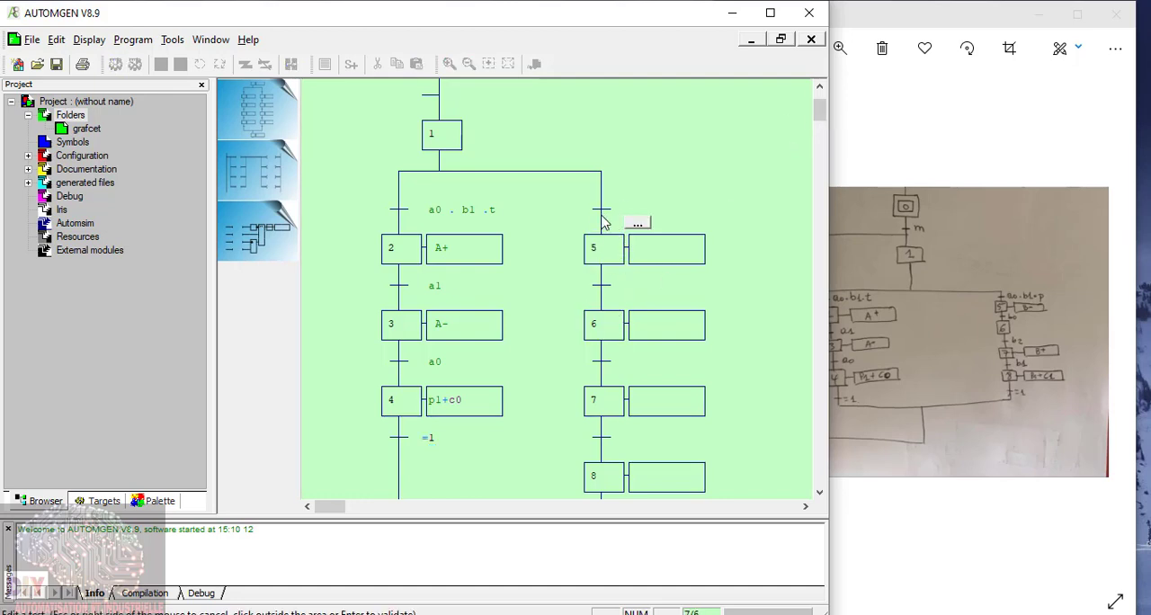
pyautogui.write('a0 . b1 .p')
pyautogui.click(644, 255)
# Step: Set the action of step 5 to _B1_ and the condition of the transition below it to _b0_
pyautogui.click(644, 254)
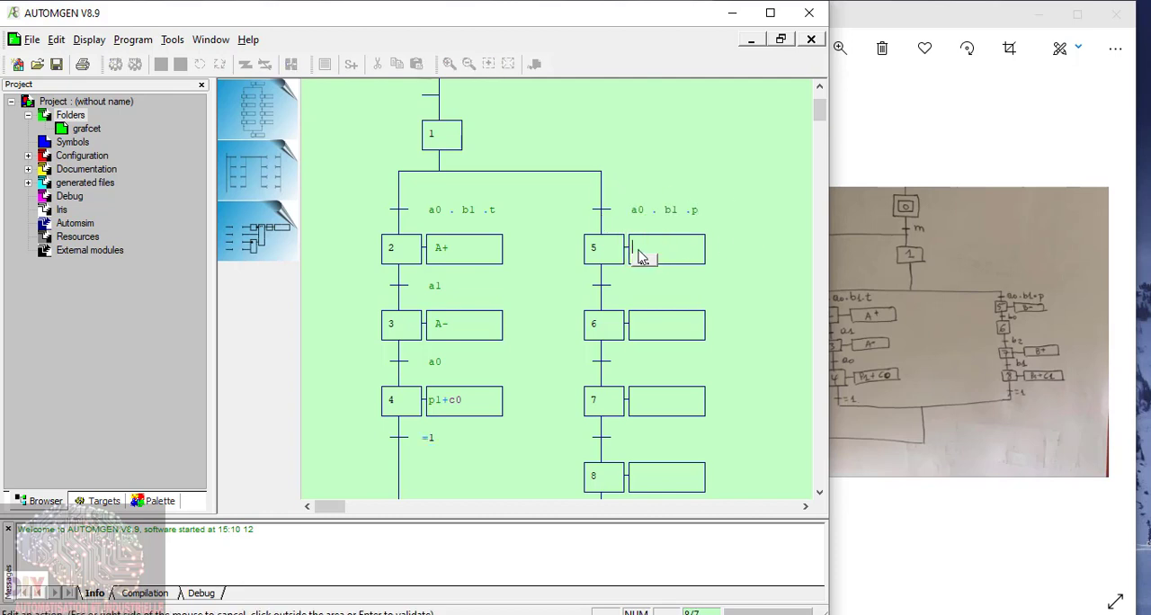
pyautogui.write('B')
pyautogui.press('capslock')
pyautogui.click(602, 290)
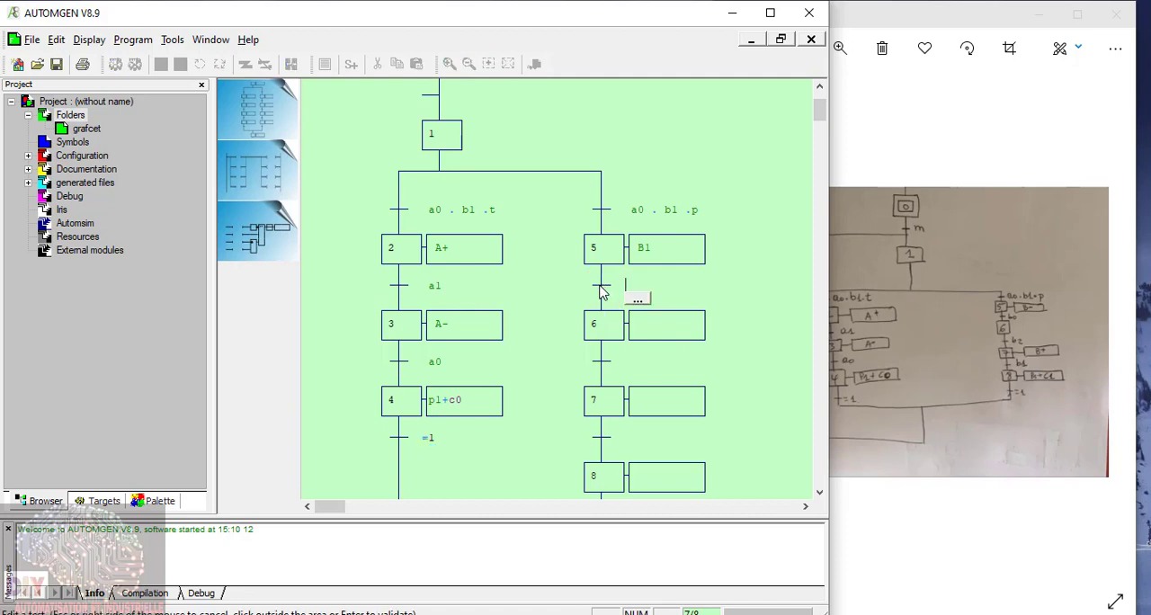
pyautogui.write('b0')
pyautogui.press('Return')
# Step: Erase the empty action box attached to step 6, blanking both of its cells
pyautogui.click(641, 332)
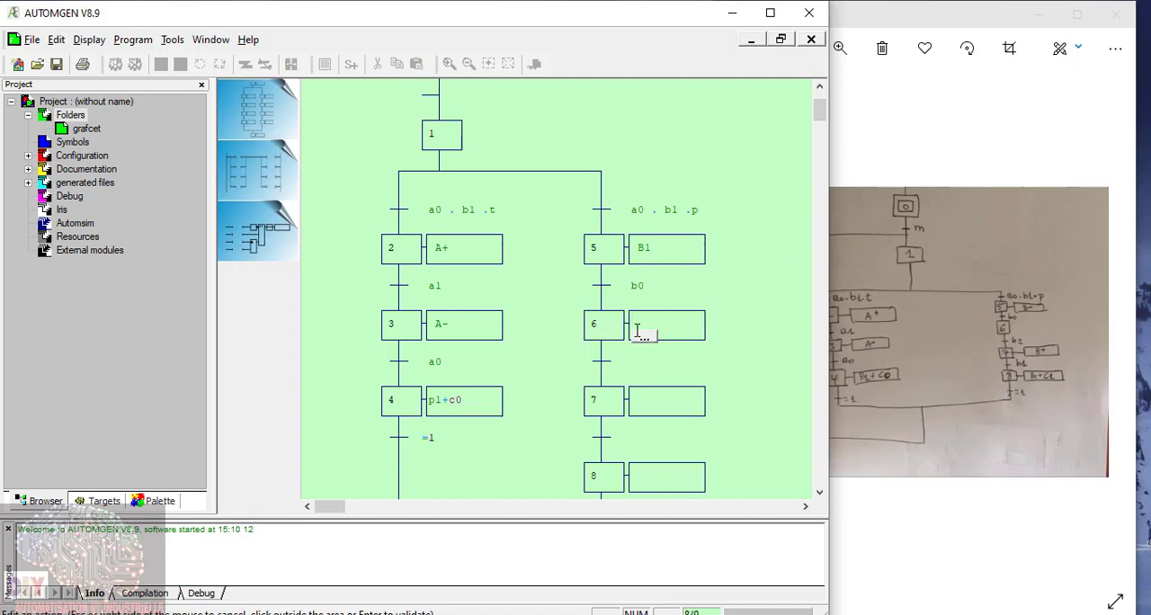
pyautogui.click(715, 323)
pyautogui.rightClick(694, 317)
pyautogui.click(650, 323)
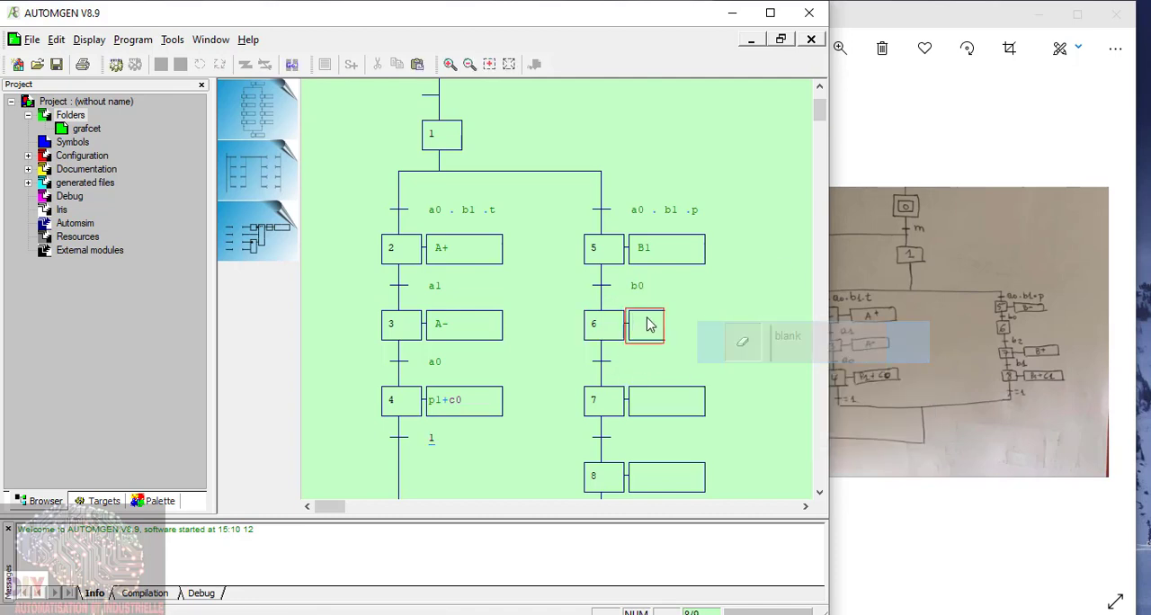
pyautogui.rightClick(664, 318)
pyautogui.click(725, 357)
# Step: Set the condition of the transition below step 6 to _b2_ and the action of step 7 to _B+_
pyautogui.click(612, 368)
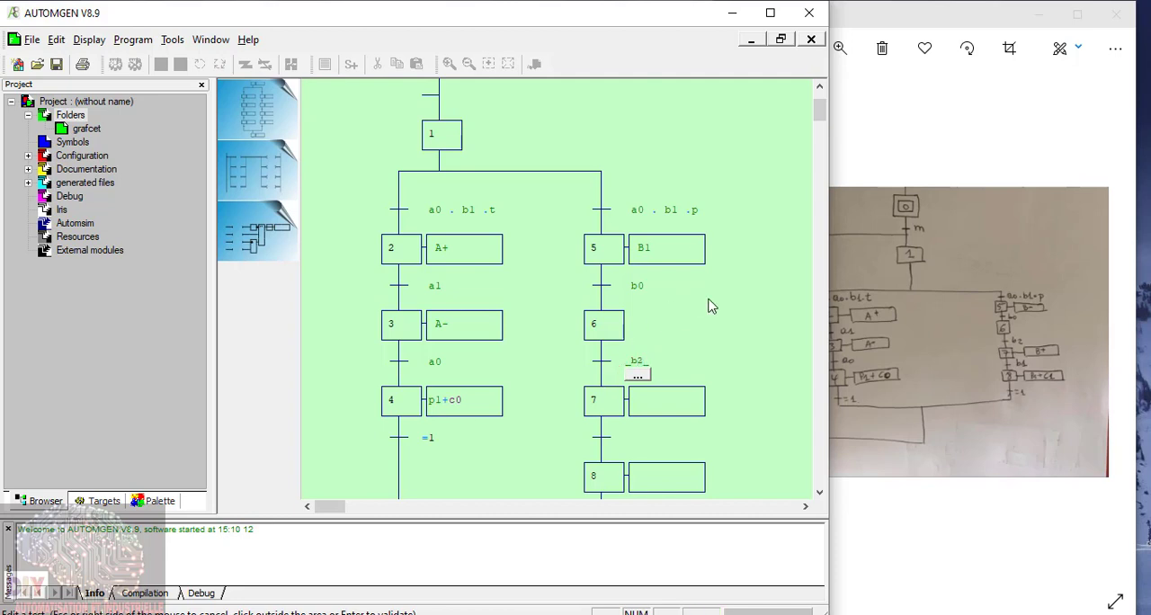
pyautogui.click(643, 440)
pyautogui.click(643, 410)
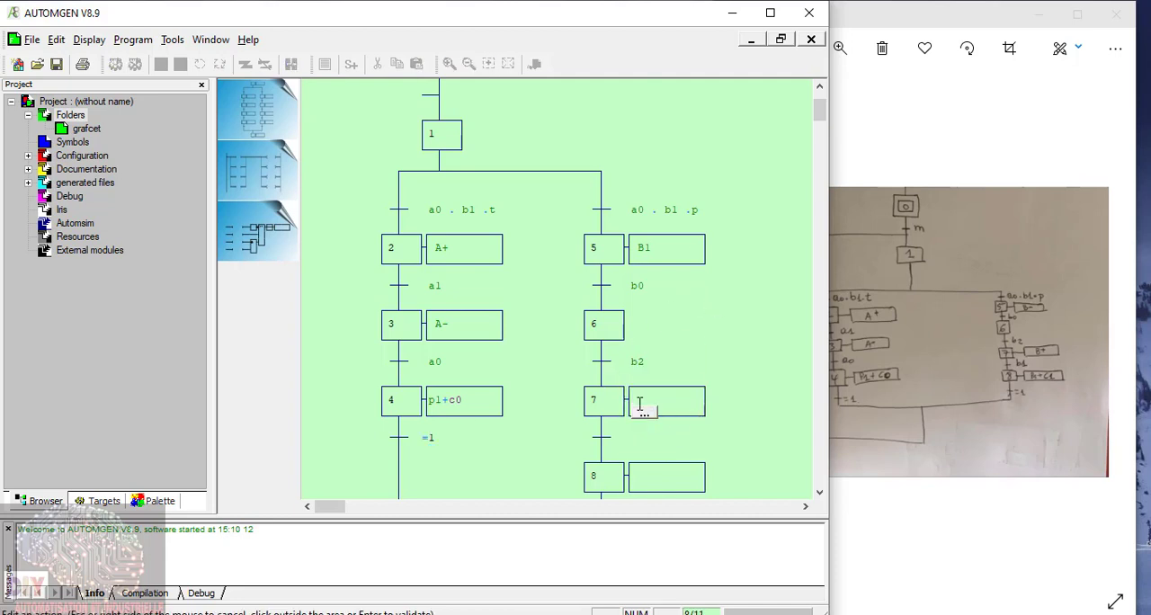
pyautogui.write('_B+_')
pyautogui.scroll(-3, 619, 351)
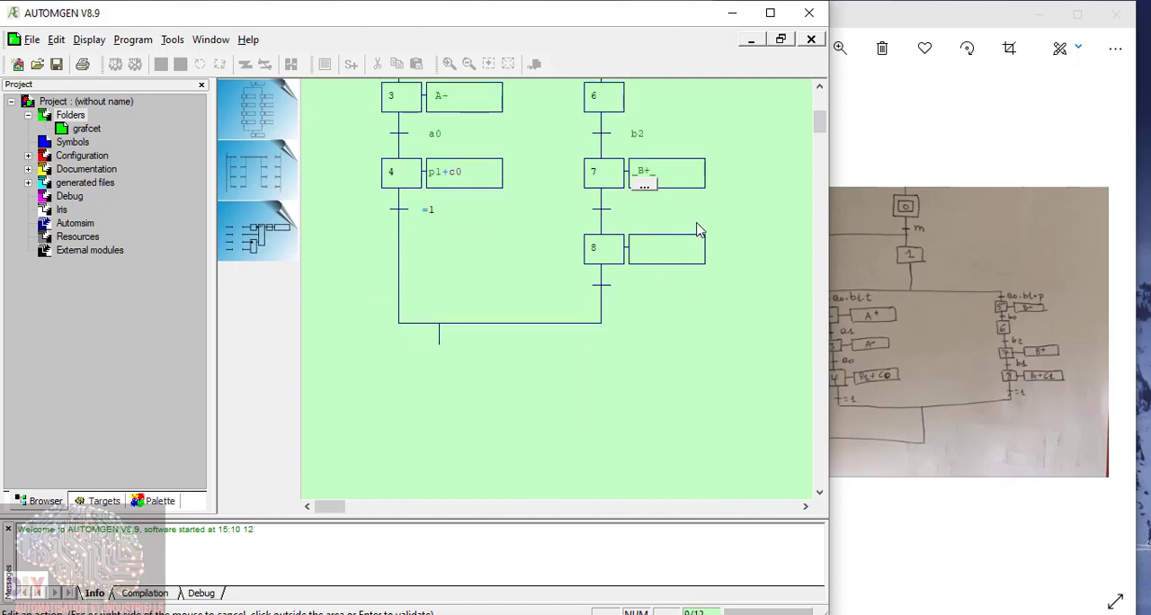
# Step: Set the condition of the transition below step 7 to _b1_ and of the one below step 8 to =1
pyautogui.click(606, 212)
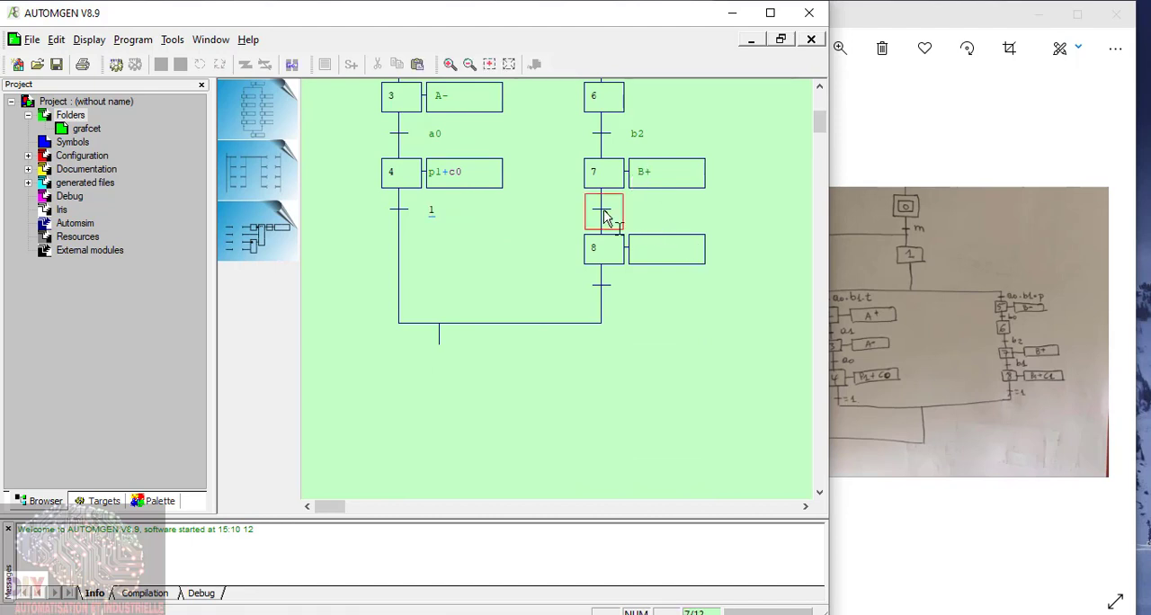
pyautogui.click(607, 216)
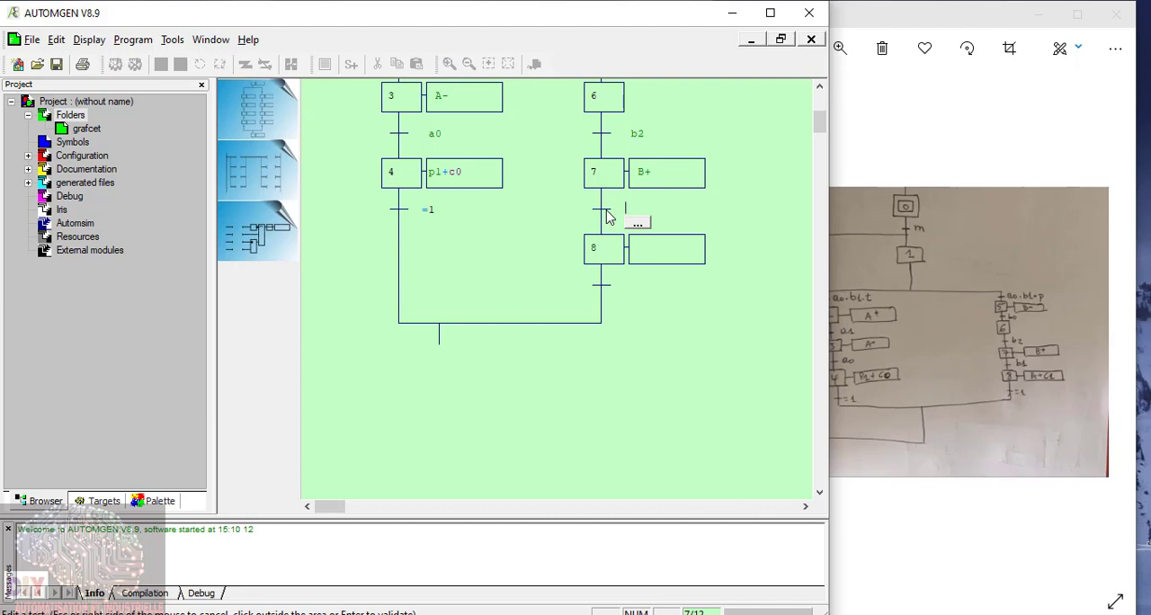
pyautogui.write('_b1_')
pyautogui.click(713, 325)
pyautogui.click(603, 287)
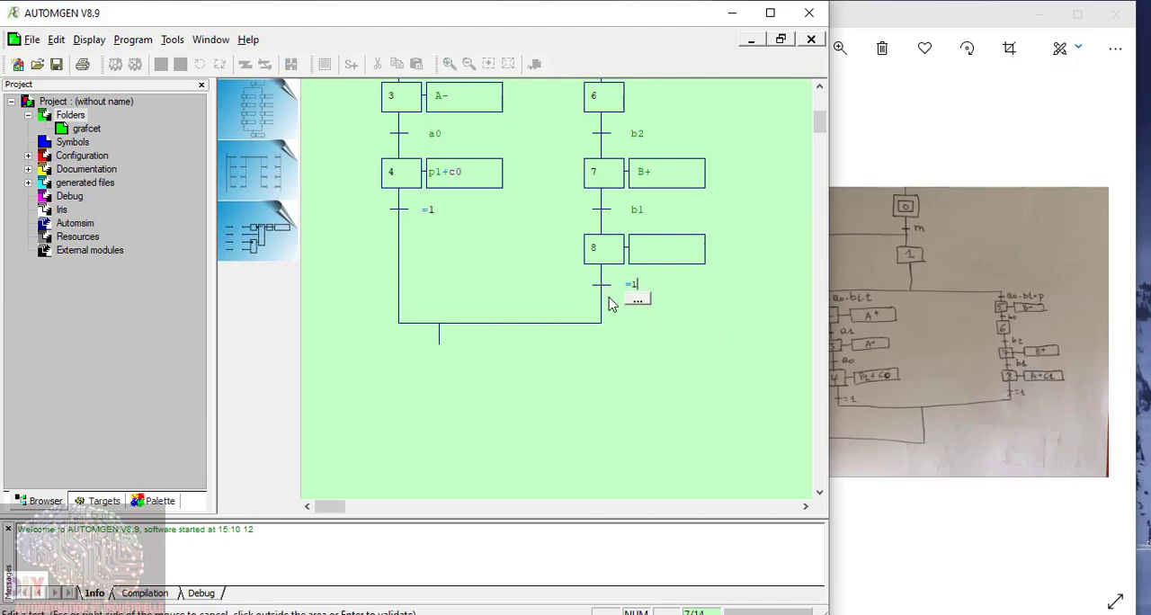
pyautogui.click(666, 368)
# Step: Draw a return link from the end of the merged branches back to the line between transition m and step 1
pyautogui.click(440, 357)
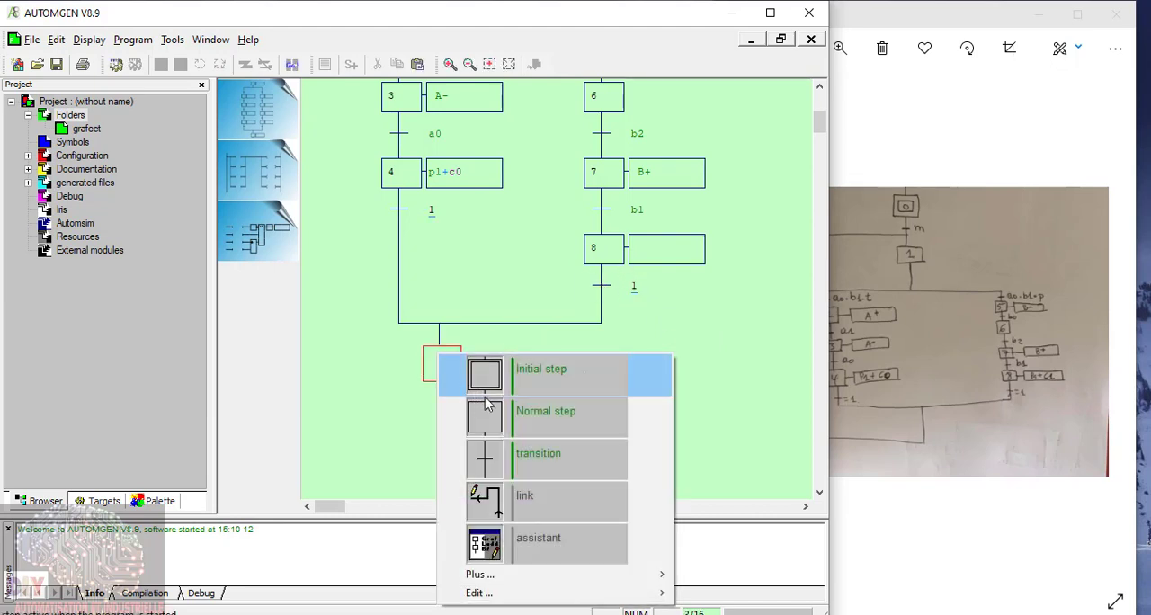
pyautogui.click(482, 502)
pyautogui.scroll(4, 458, 463)
pyautogui.scroll(-6, 445, 378)
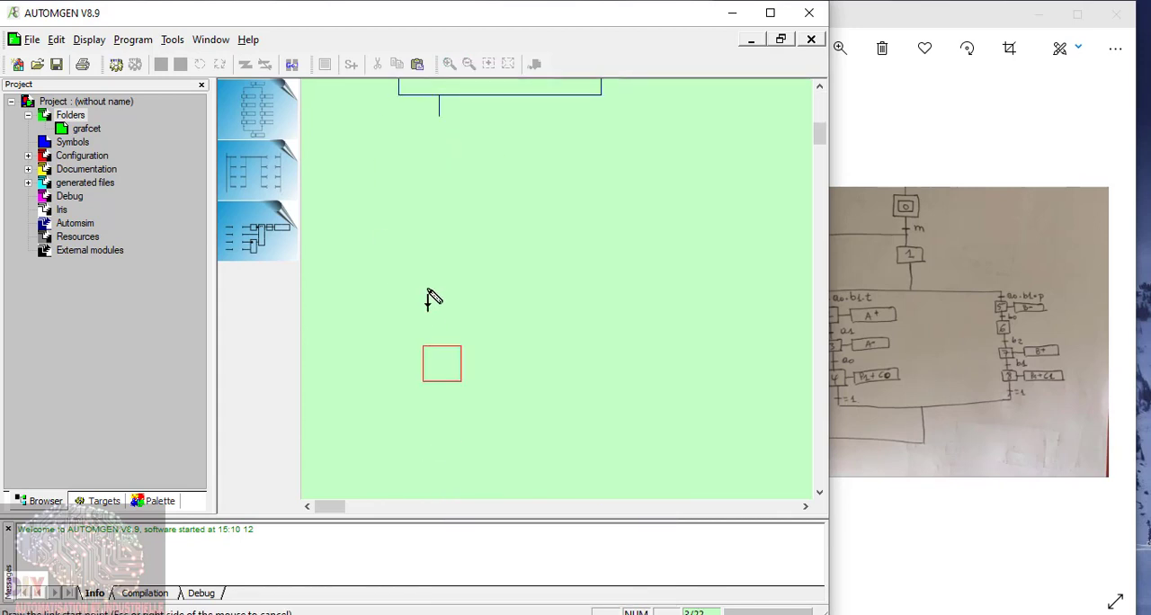
pyautogui.scroll(8, 442, 144)
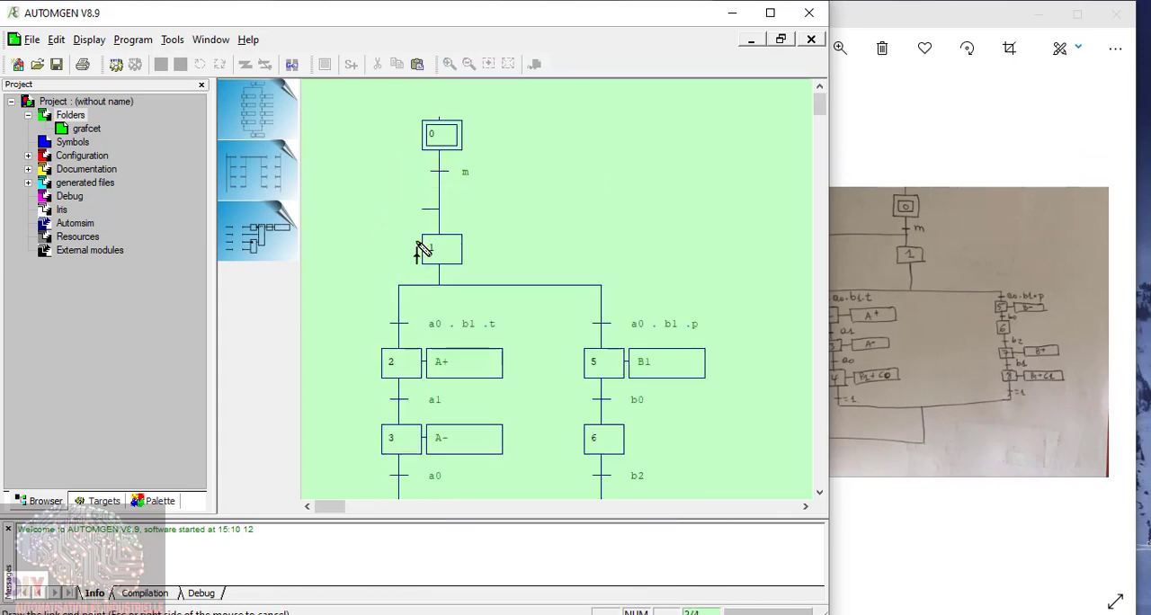
pyautogui.click(409, 219)
# Step: Make the vertical part of the return link a directed link with an upward arrow beside step 4's branch
pyautogui.scroll(-3, 411, 225)
pyautogui.scroll(-3, 396, 257)
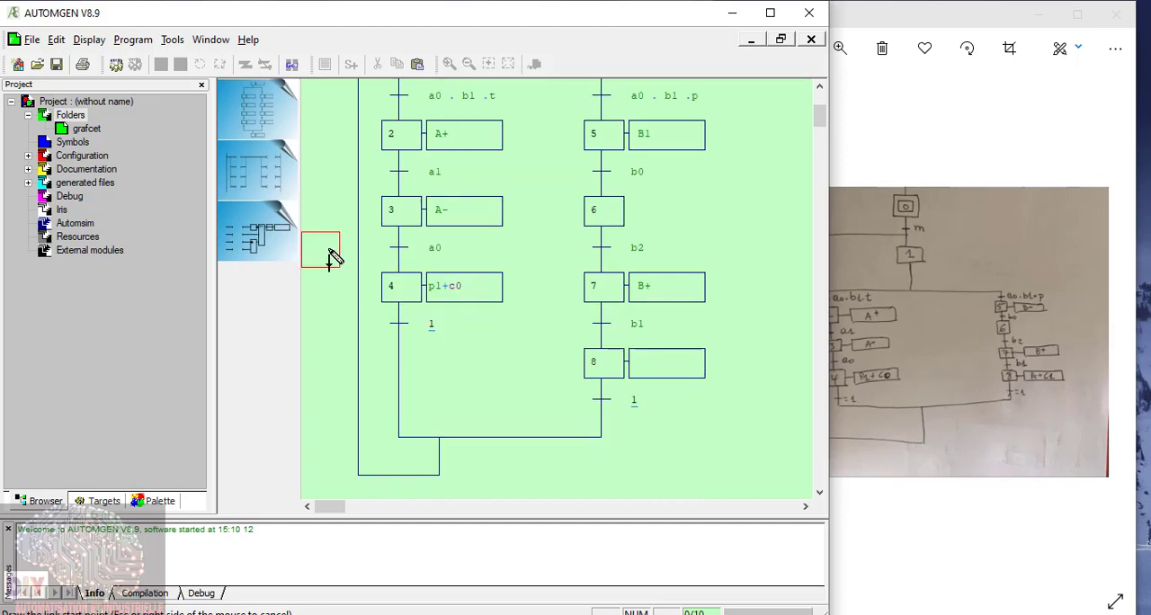
pyautogui.click(355, 242)
pyautogui.click(402, 338)
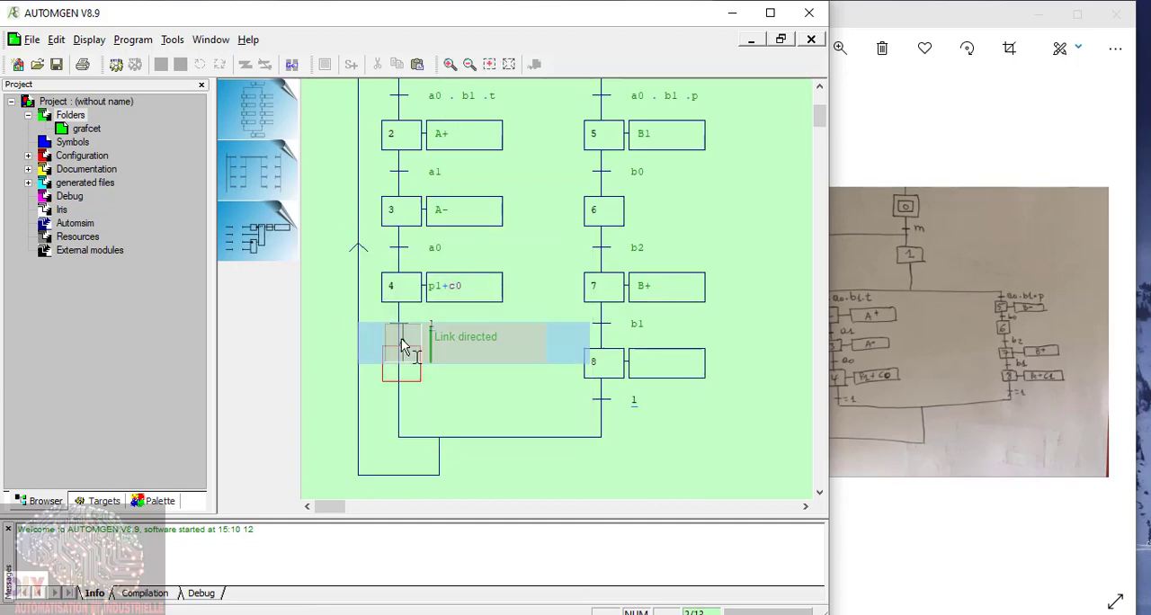
# Step: Maximize the window and zoom out to examine the whole grafcet
pyautogui.scroll(3, 555, 369)
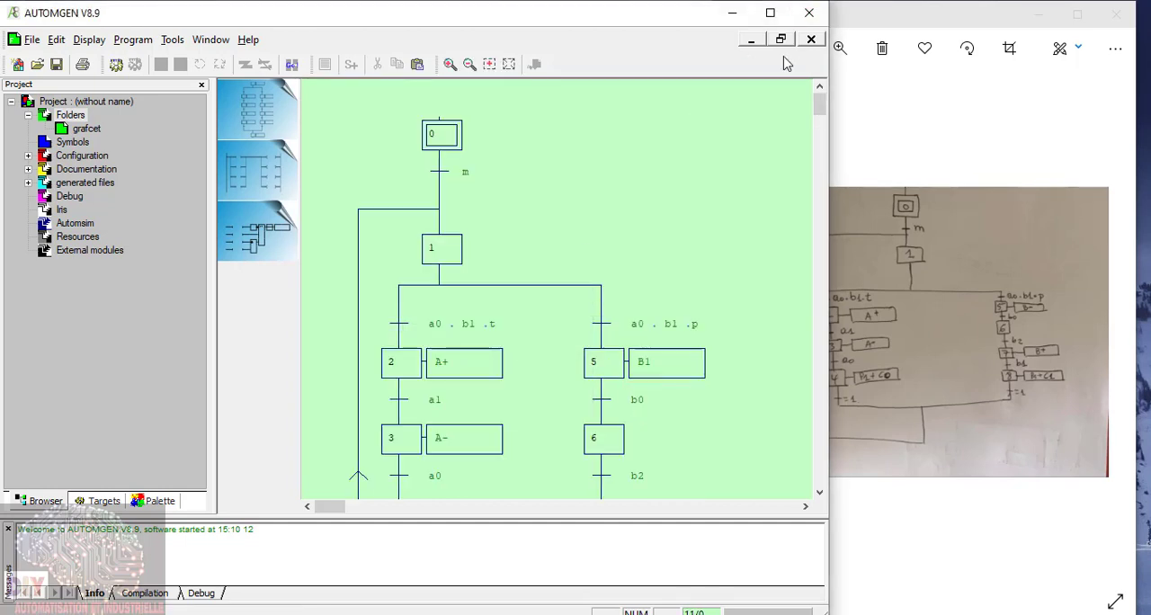
pyautogui.click(772, 14)
pyautogui.scroll(-5, 454, 241)
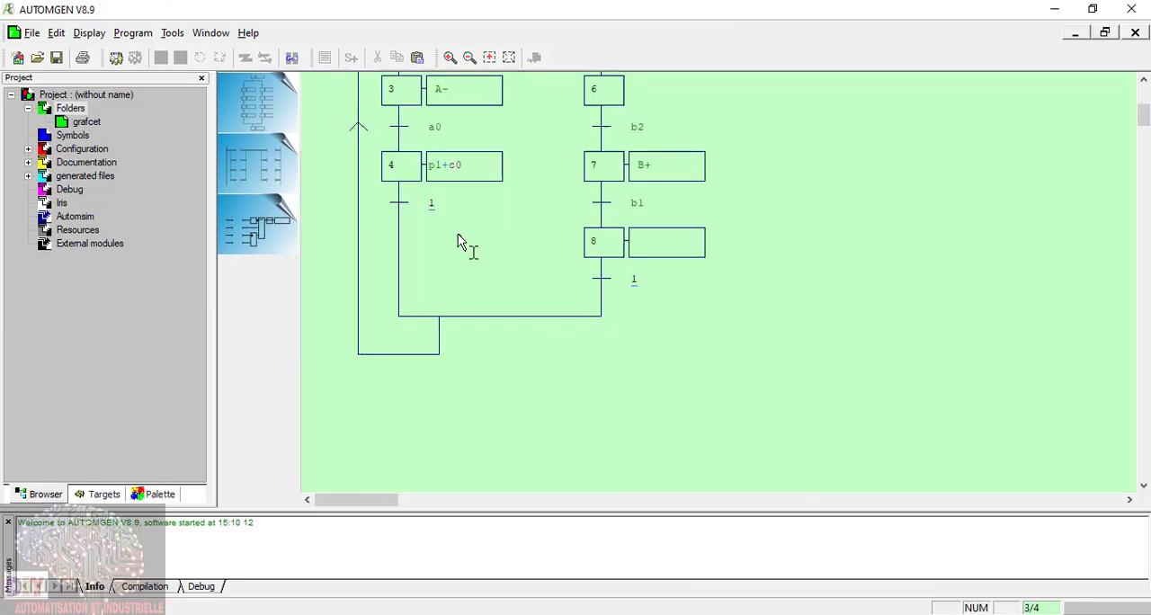
pyautogui.scroll(3, 458, 234)
pyautogui.scroll(-5, 458, 241)
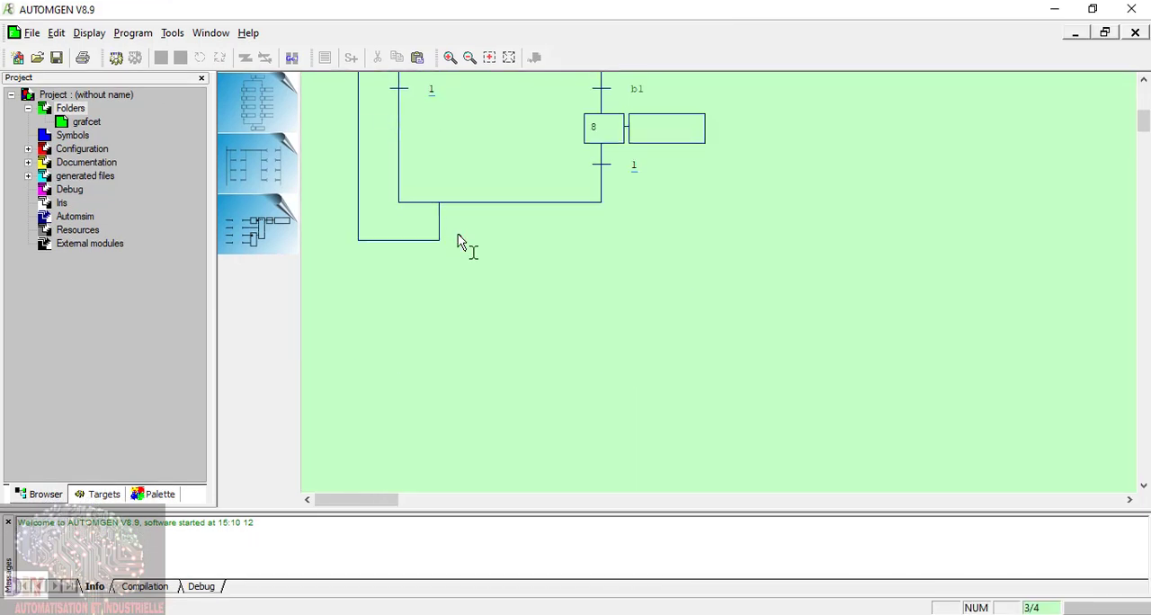
pyautogui.click(469, 57)
pyautogui.scroll(3, 467, 198)
pyautogui.scroll(-3, 458, 231)
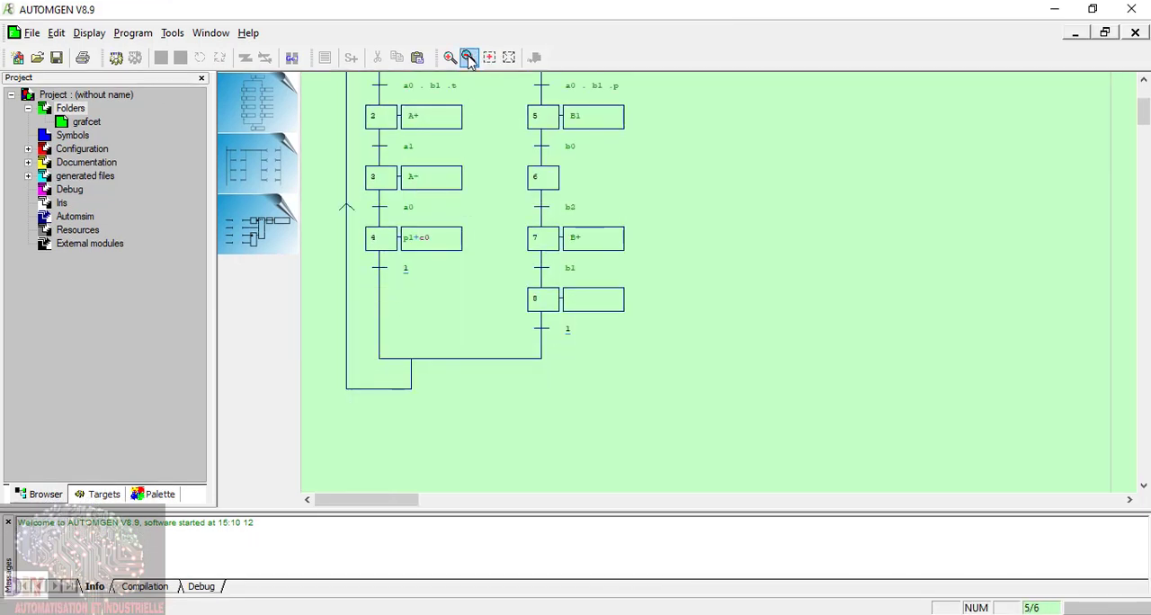
pyautogui.click(470, 57)
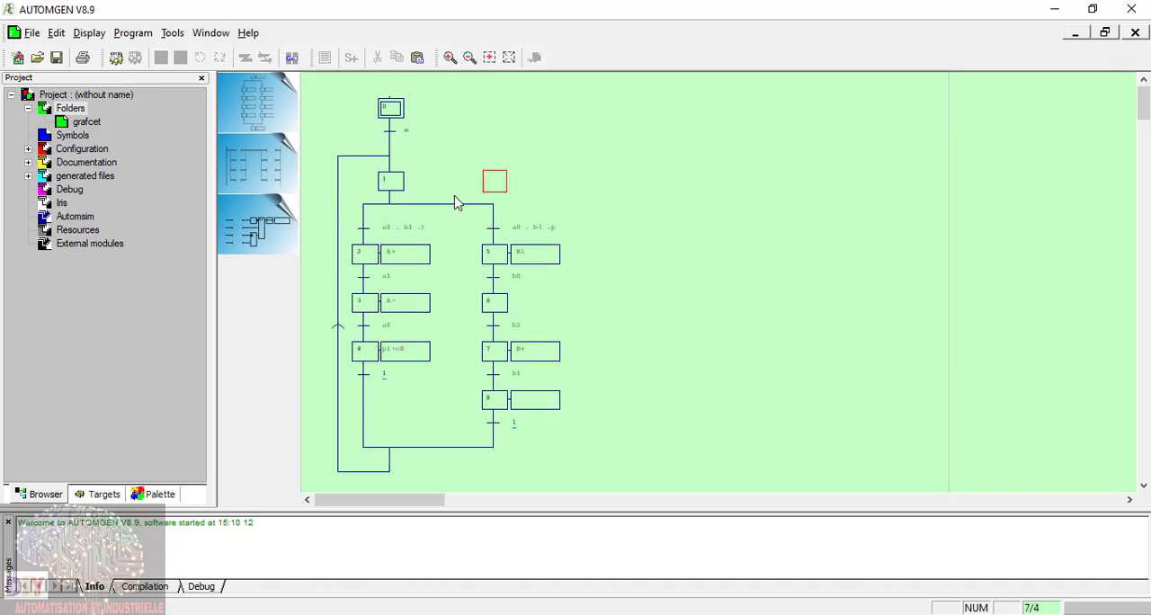
# Step: Add a Pupitre console from the basic objects to Iris, and place it enlarged beside the grafcet
pyautogui.rightClick(52, 206)
pyautogui.click(112, 212)
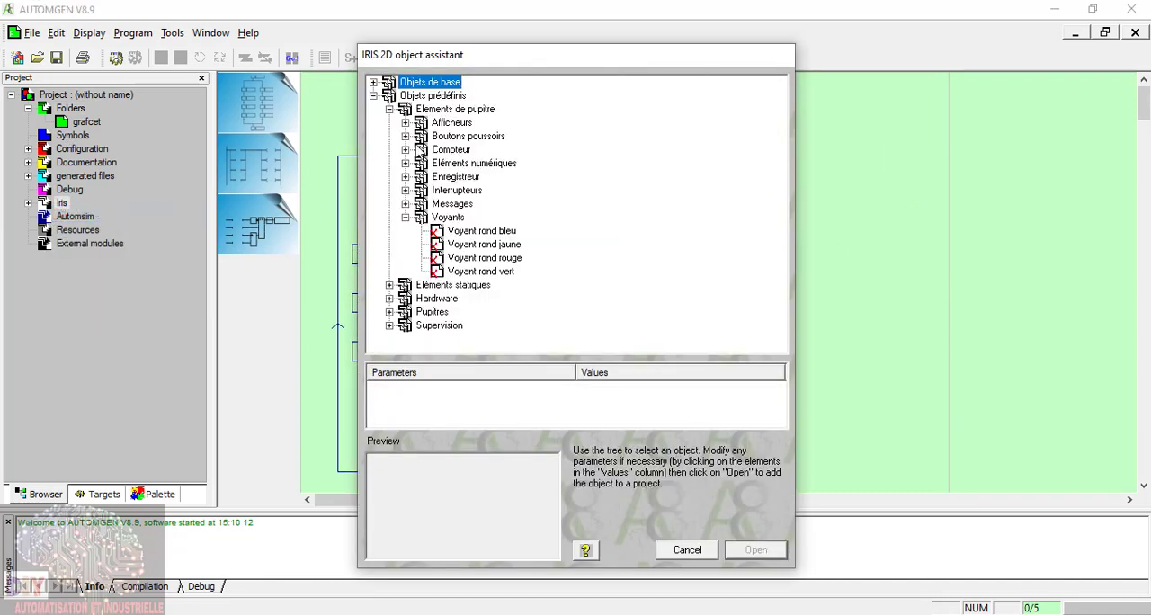
pyautogui.click(373, 95)
pyautogui.click(373, 82)
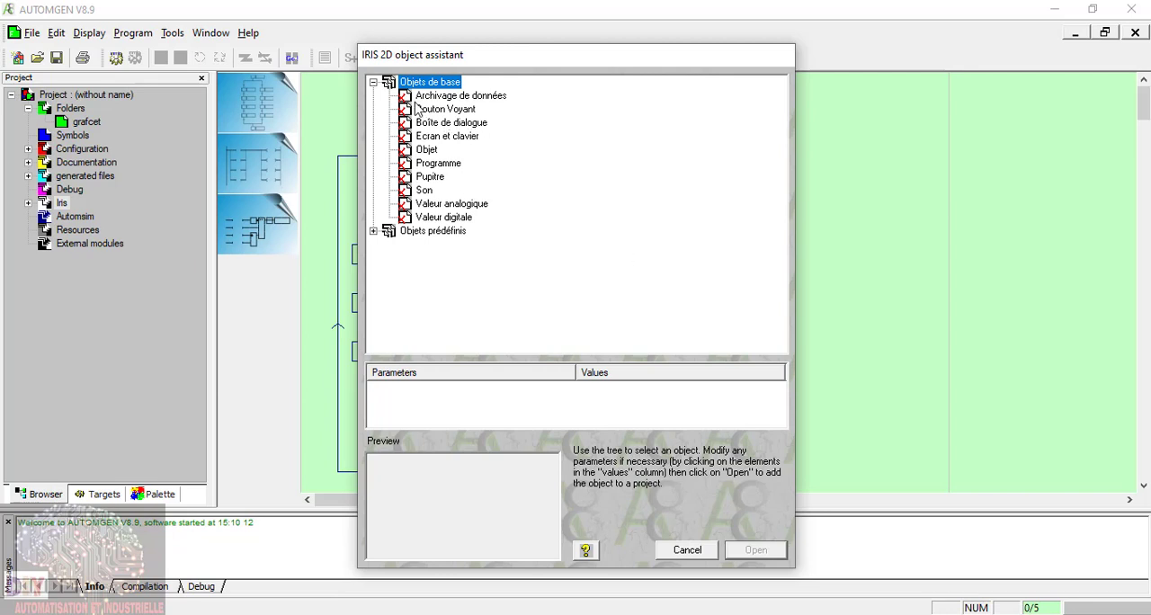
pyautogui.doubleClick(430, 177)
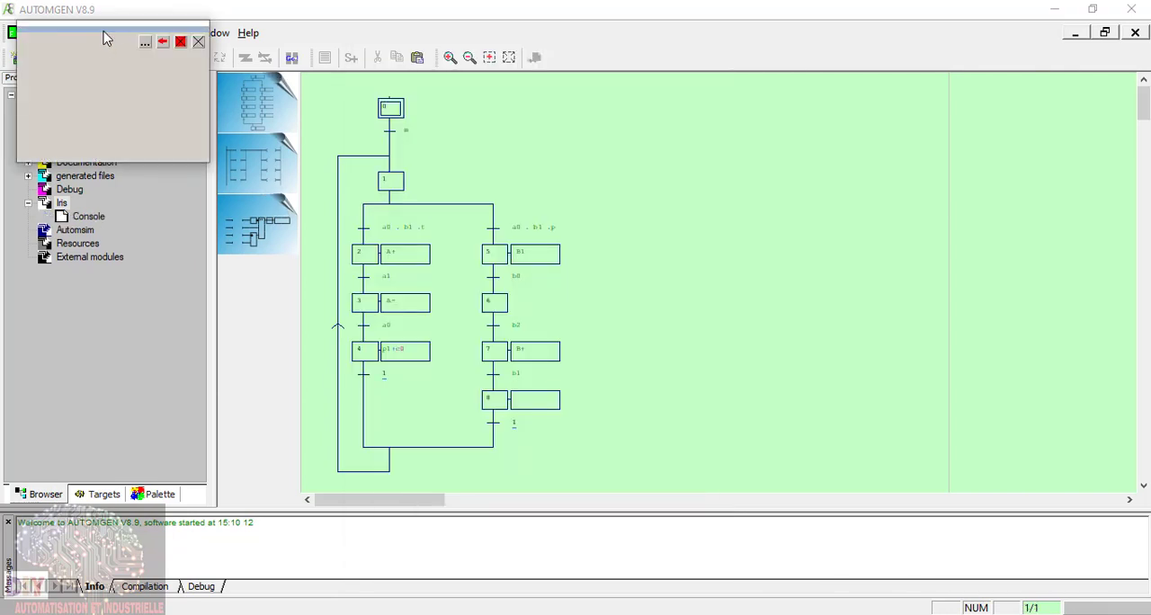
pyautogui.moveTo(106, 38); pyautogui.dragTo(830, 116)
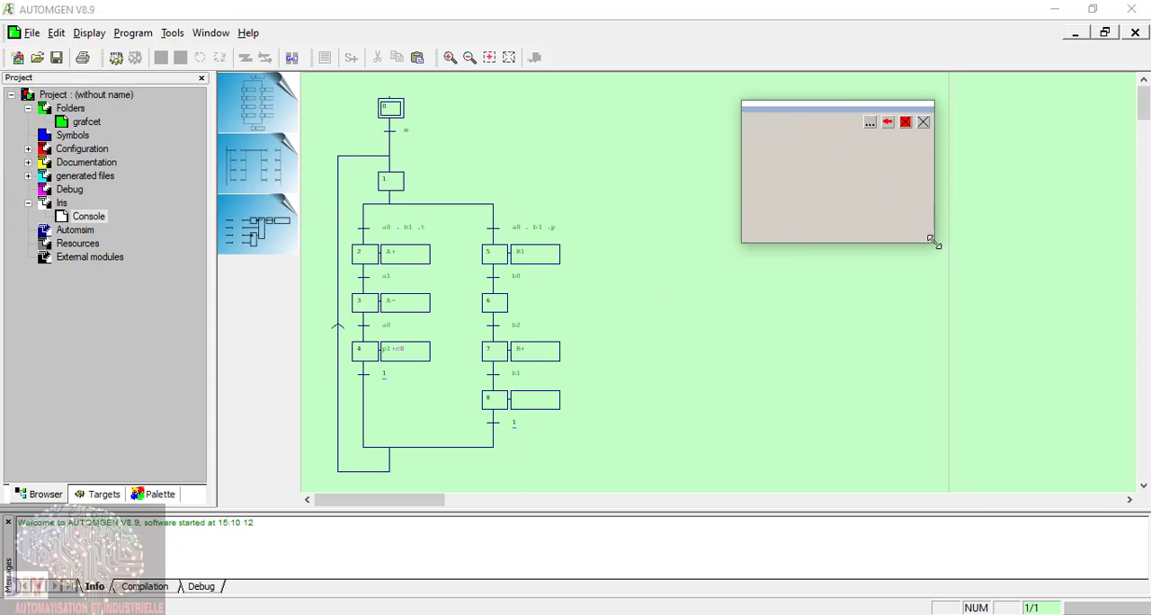
pyautogui.moveTo(933, 240); pyautogui.dragTo(1107, 398)
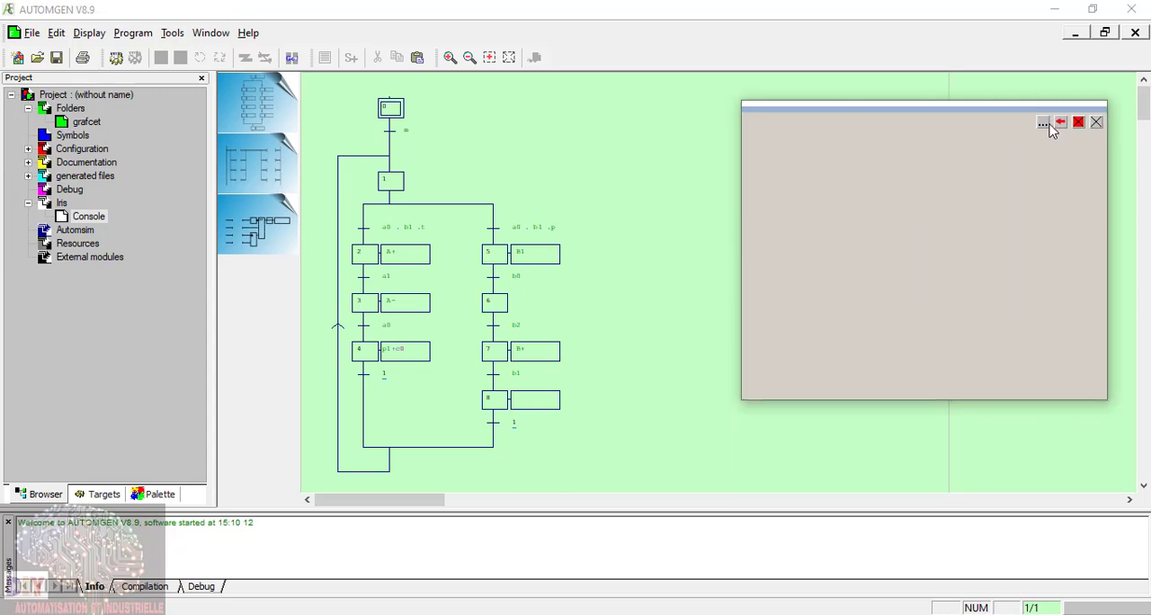
# Step: Add the predefined red digital display (afficheur digital rouge) from the Elements de pupitre displays to the console
pyautogui.click(1044, 124)
pyautogui.click(961, 134)
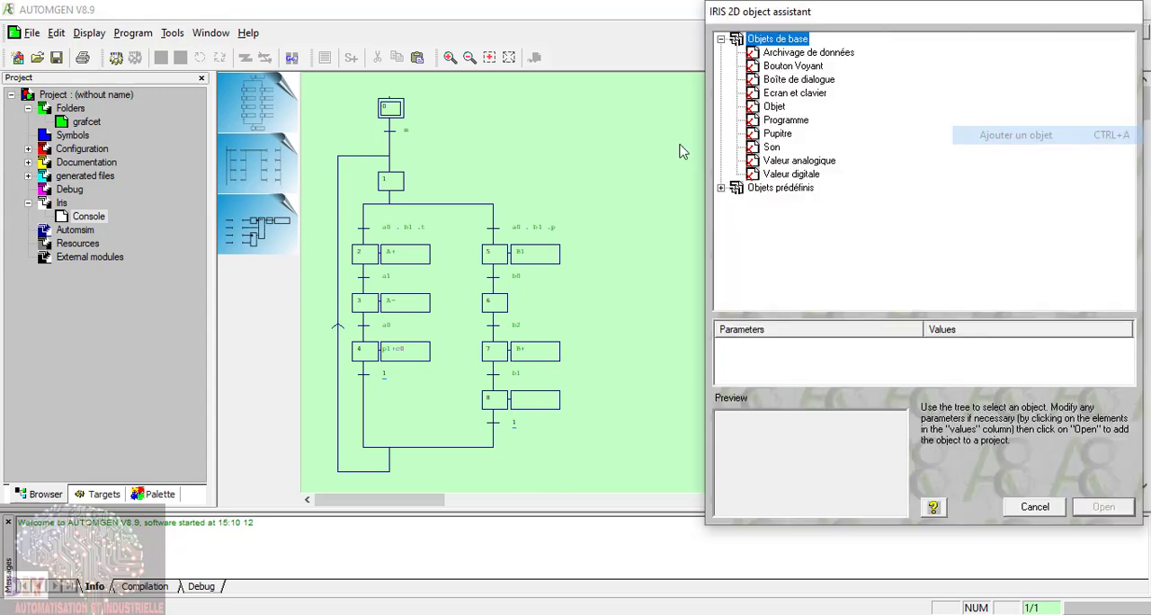
pyautogui.click(721, 39)
pyautogui.click(722, 53)
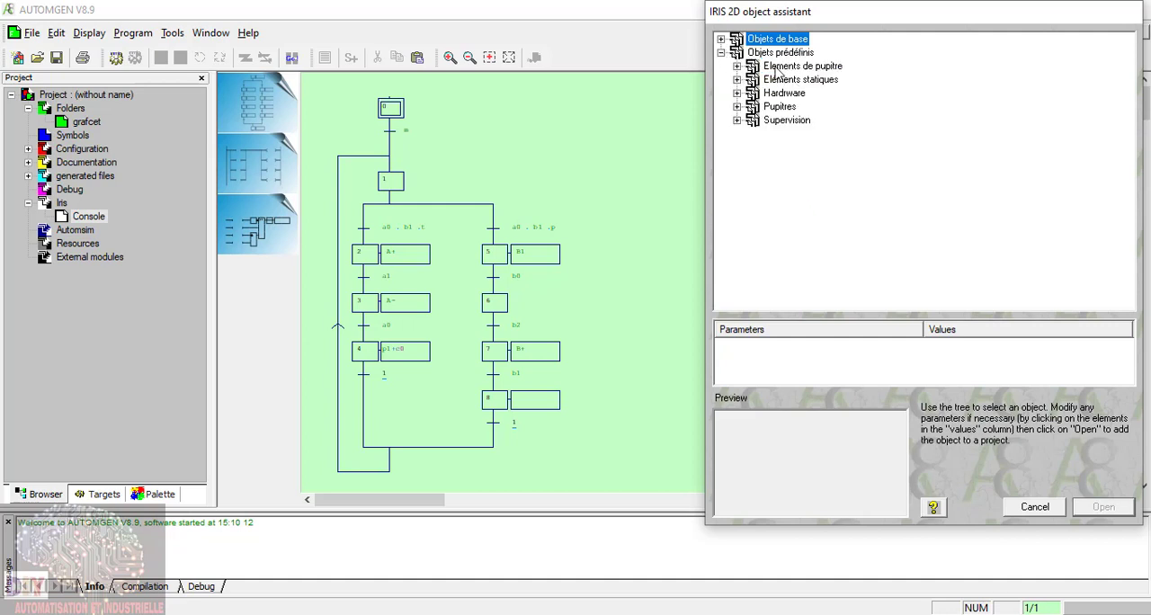
pyautogui.click(737, 67)
pyautogui.click(753, 80)
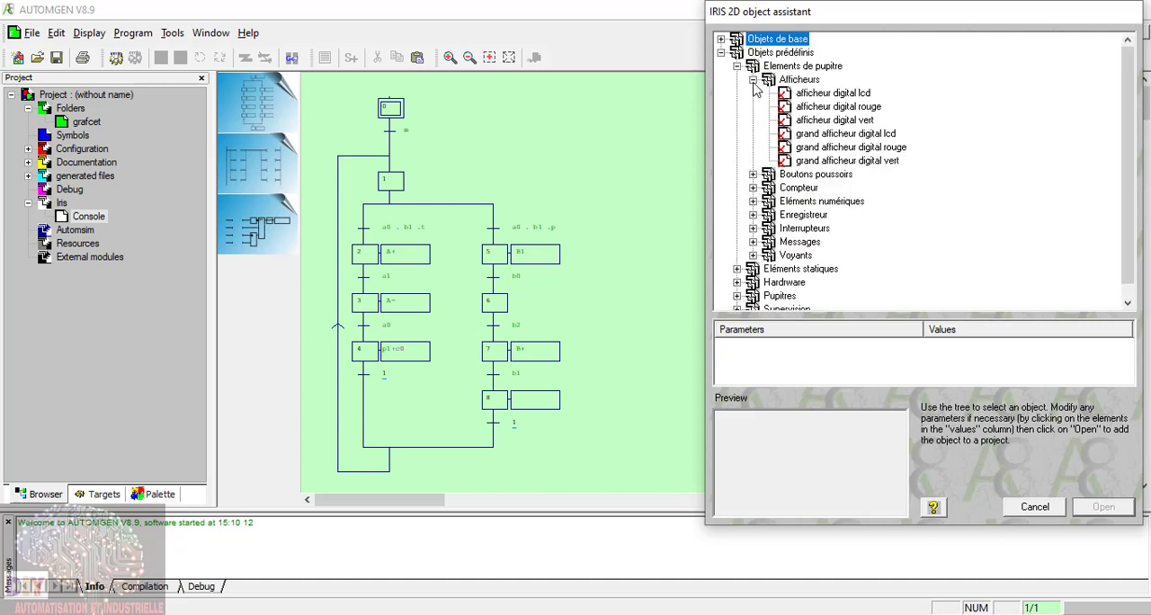
pyautogui.click(836, 94)
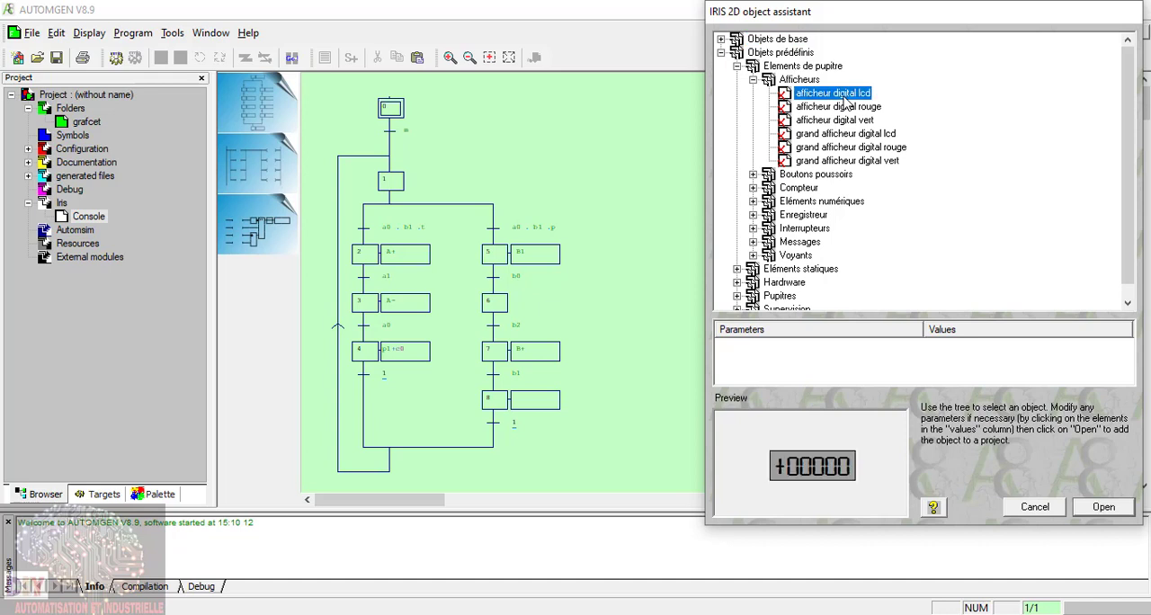
pyautogui.click(841, 106)
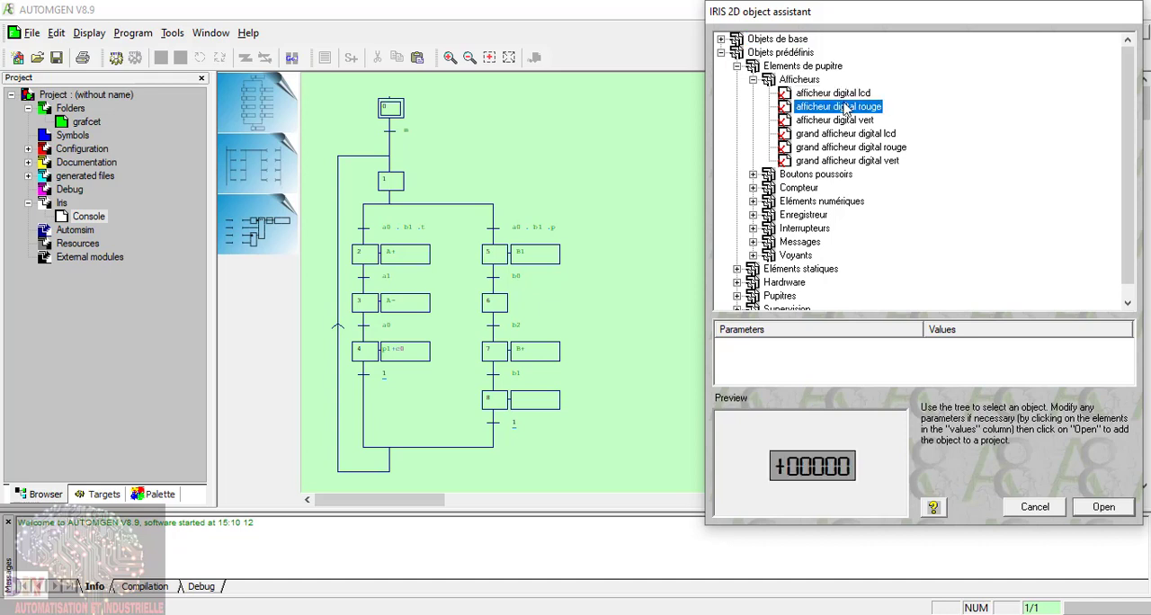
pyautogui.click(1105, 509)
# Step: Link the red digital display to variable c0 in its object properties
pyautogui.rightClick(834, 171)
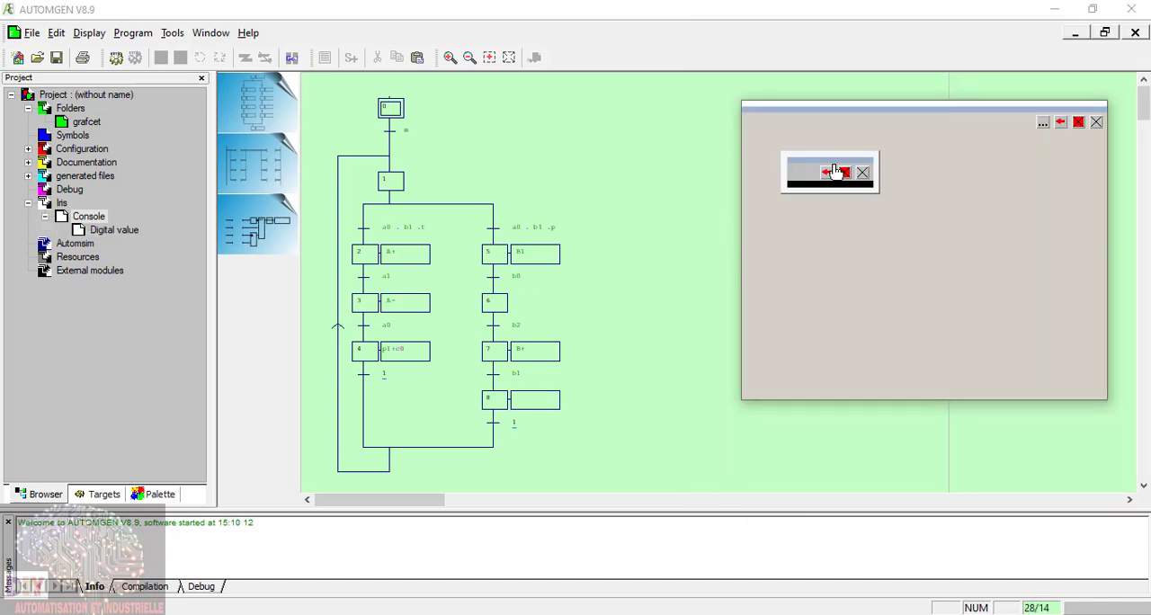
pyautogui.click(827, 172)
pyautogui.click(801, 90)
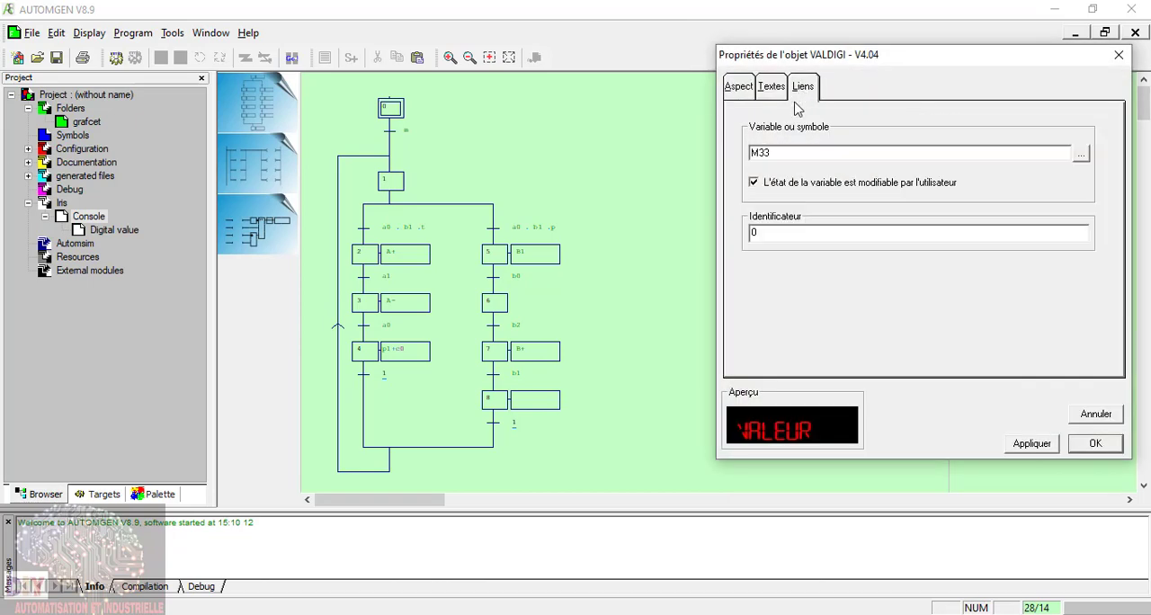
pyautogui.doubleClick(790, 156)
pyautogui.write('c0')
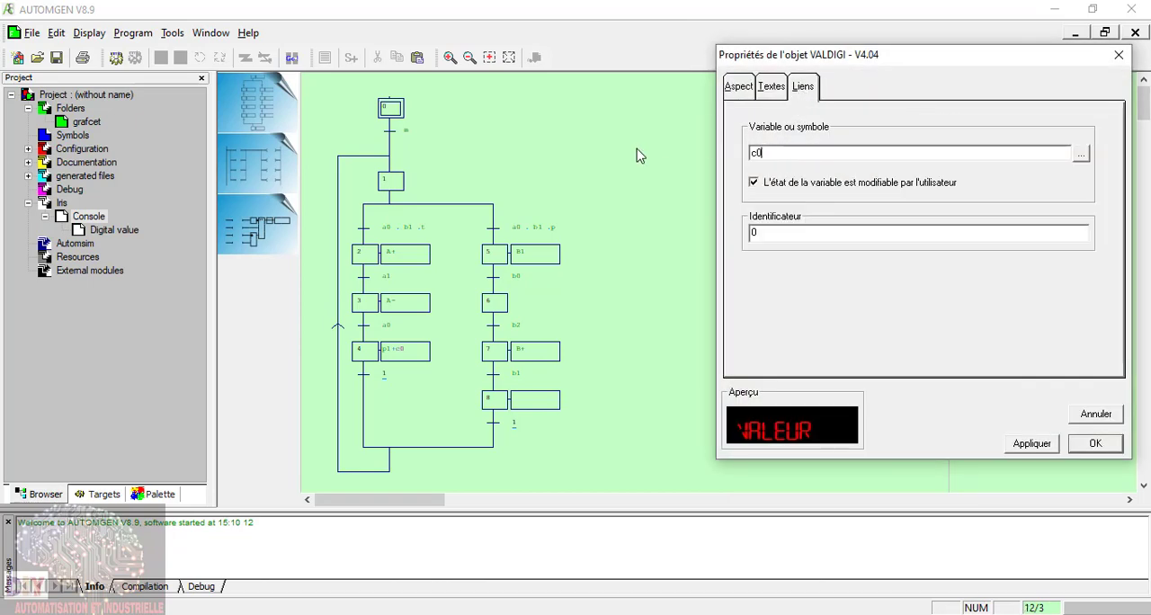
pyautogui.click(1098, 443)
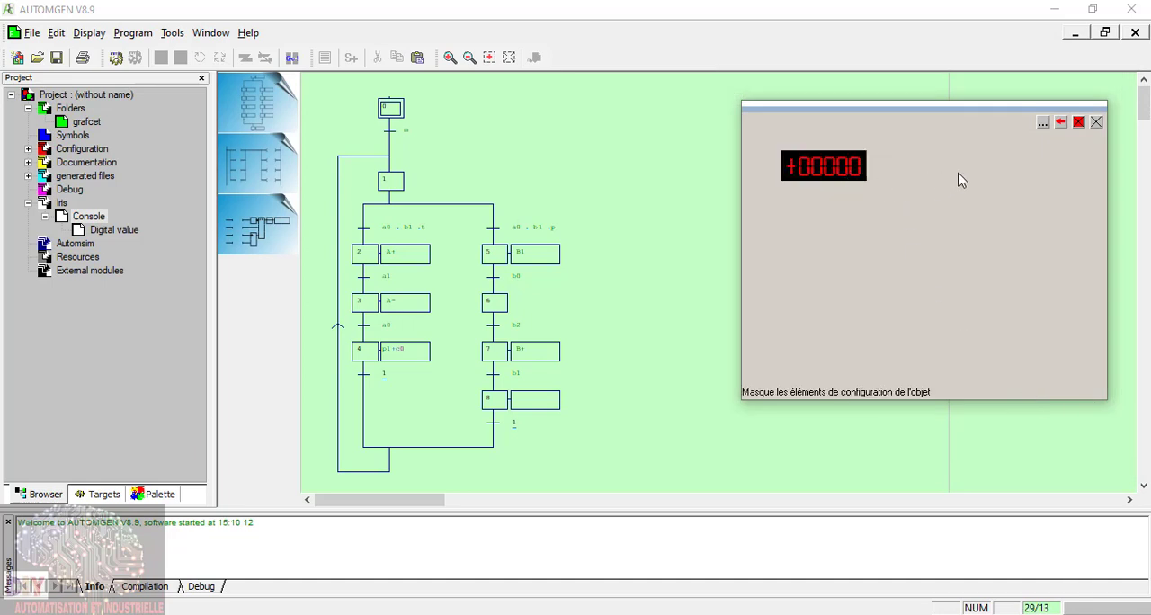
# Step: Add the predefined green digital display (afficheur digital vert) to the console
pyautogui.click(1043, 122)
pyautogui.click(1006, 131)
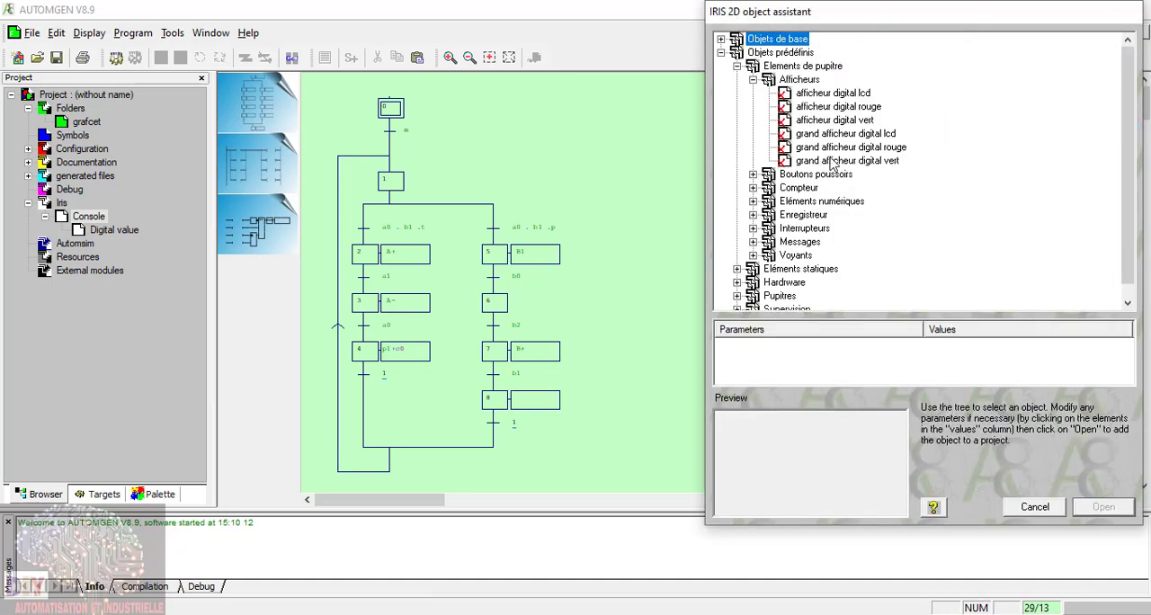
pyautogui.click(863, 120)
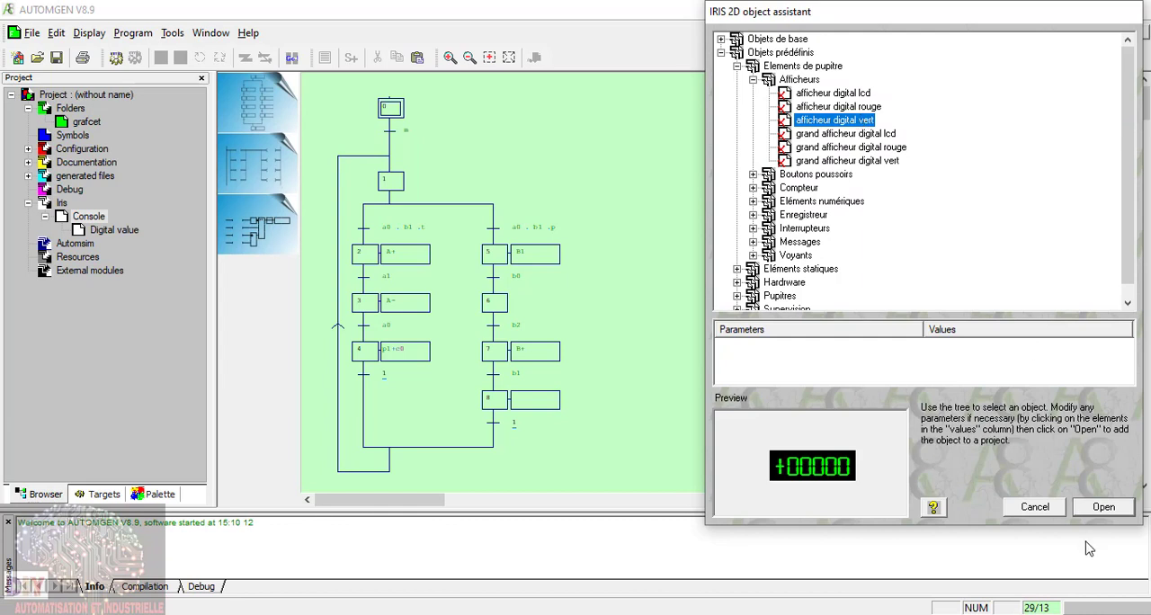
pyautogui.click(1103, 508)
pyautogui.click(869, 162)
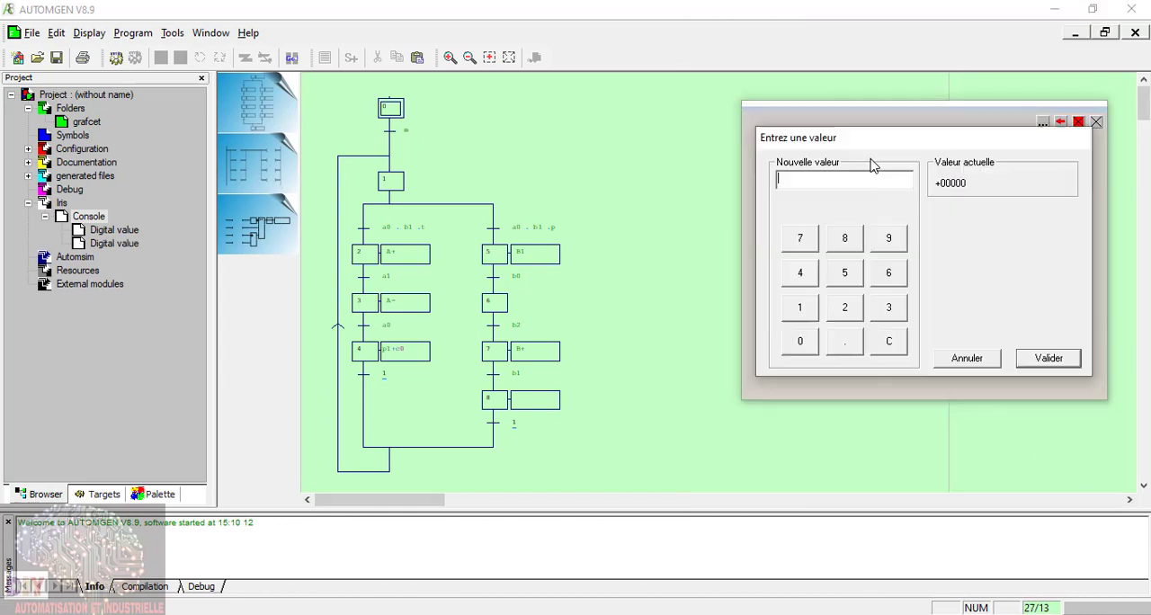
pyautogui.click(967, 358)
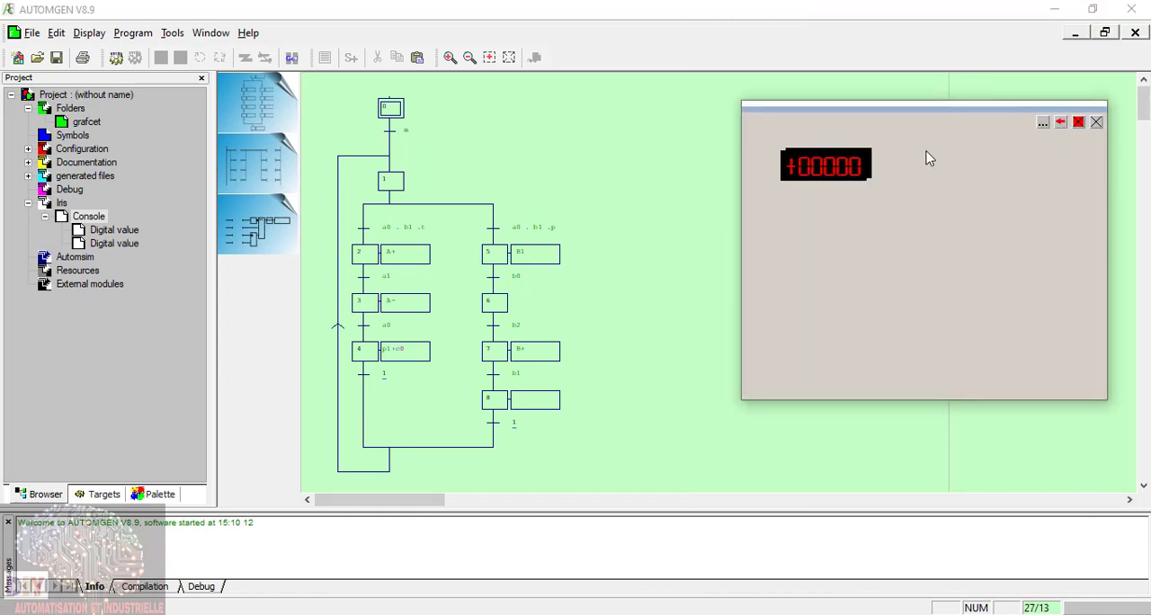
# Step: Move the green display clear of the red one to its right side and widen it to show all its digits
pyautogui.rightClick(828, 178)
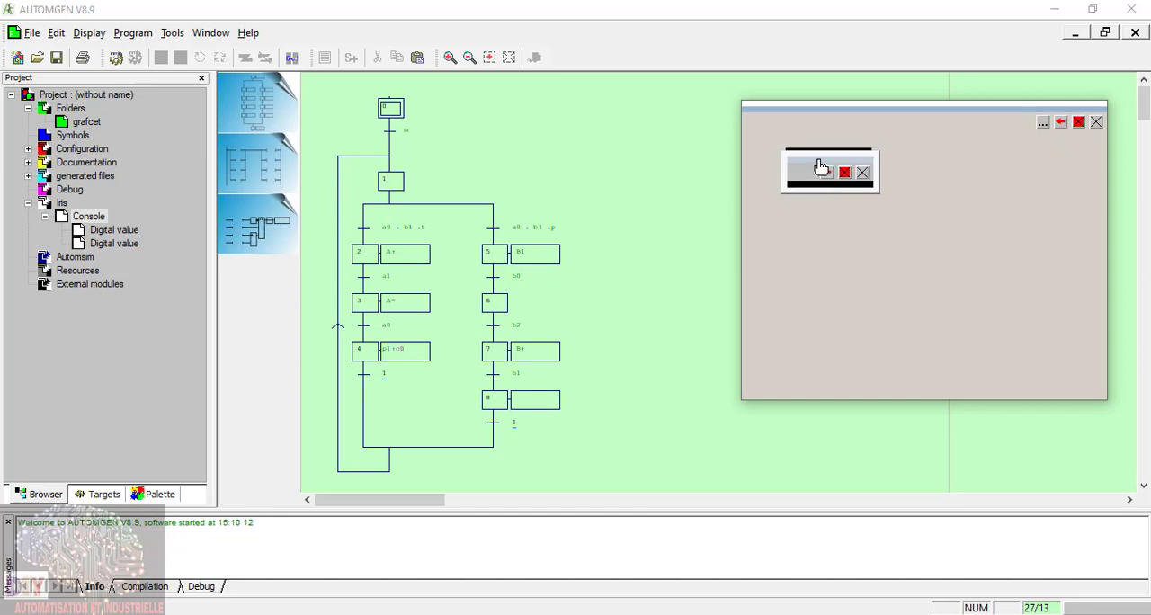
pyautogui.moveTo(786, 162); pyautogui.dragTo(926, 187)
pyautogui.rightClick(814, 150)
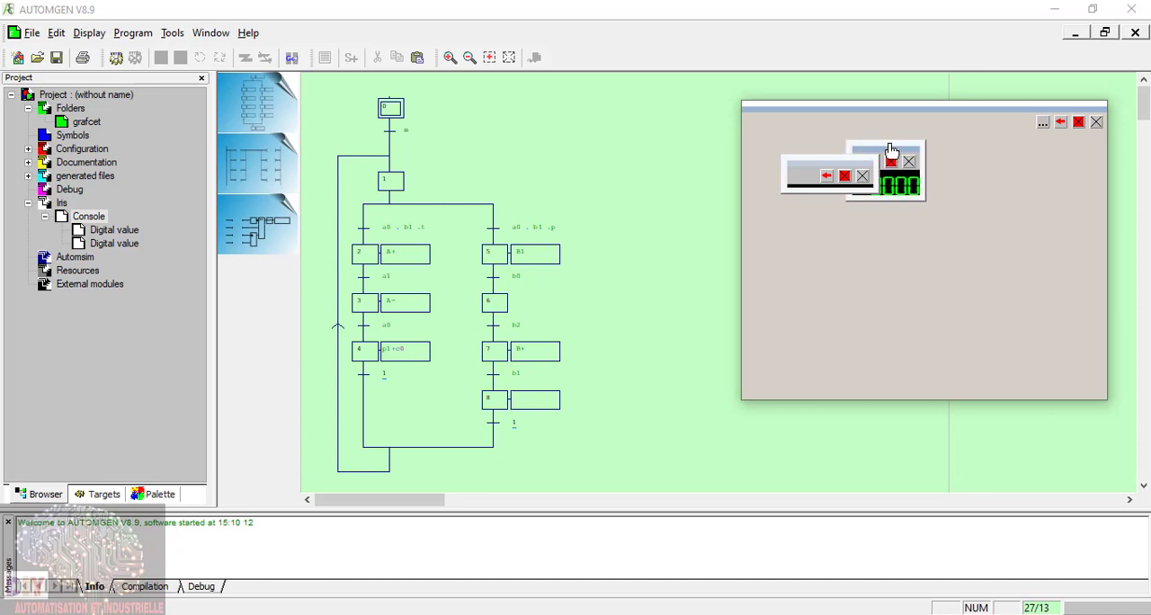
pyautogui.moveTo(890, 143); pyautogui.dragTo(939, 162)
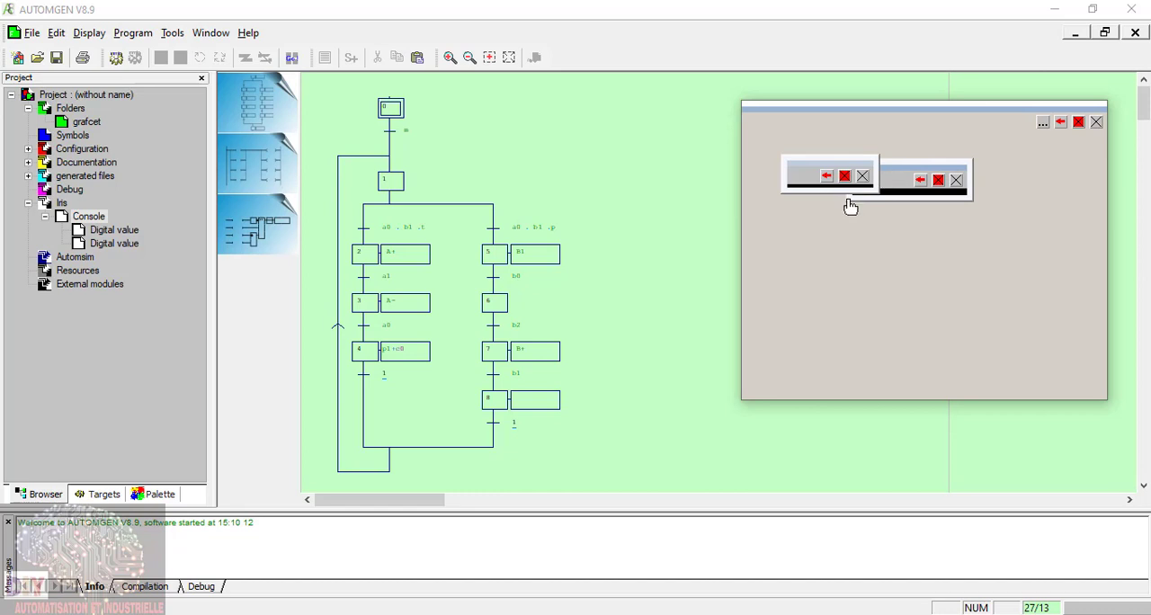
pyautogui.moveTo(856, 208); pyautogui.dragTo(889, 214)
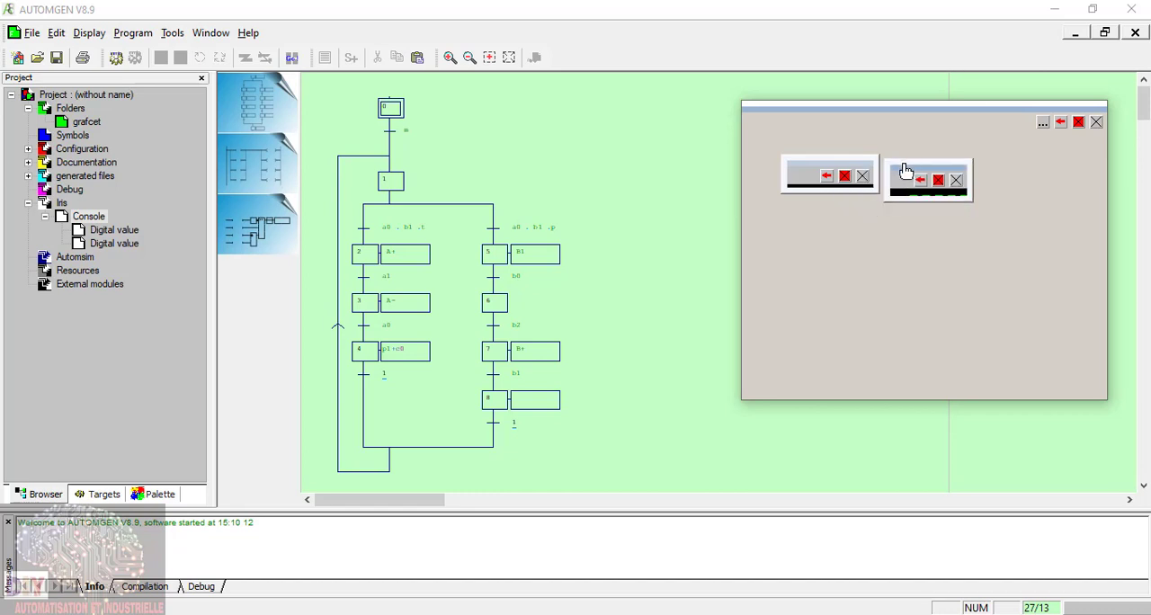
pyautogui.moveTo(899, 165); pyautogui.dragTo(993, 160)
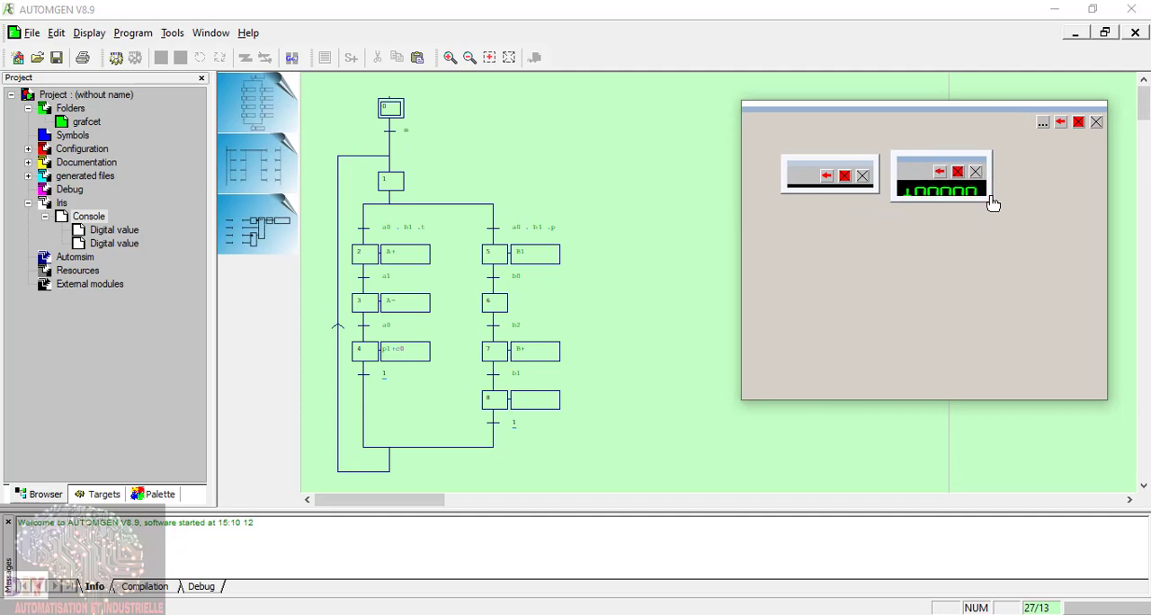
pyautogui.moveTo(993, 200); pyautogui.dragTo(1011, 199)
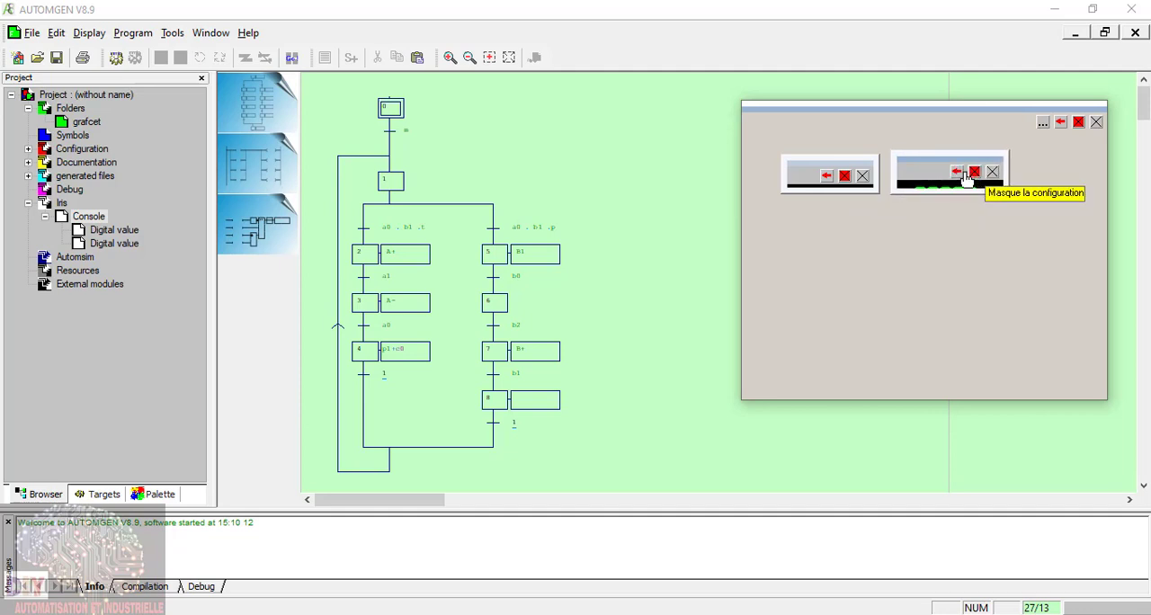
# Step: Link the green digital display to variable c1 and hide its configuration elements
pyautogui.click(974, 173)
pyautogui.click(772, 87)
pyautogui.click(803, 94)
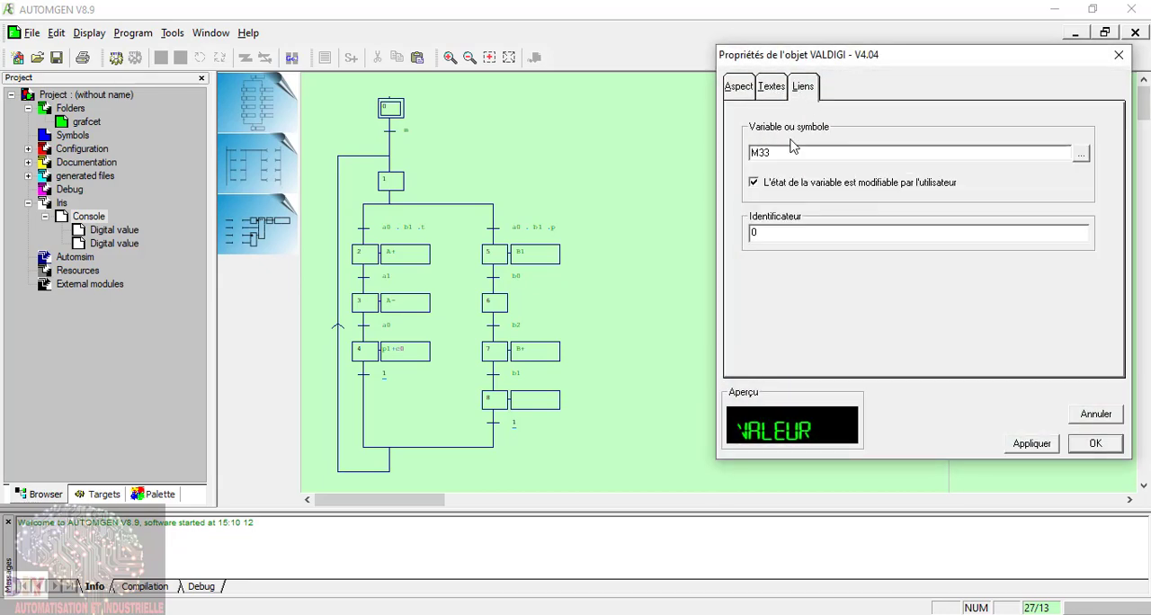
pyautogui.moveTo(793, 148); pyautogui.dragTo(682, 150)
pyautogui.click(1096, 444)
pyautogui.click(956, 172)
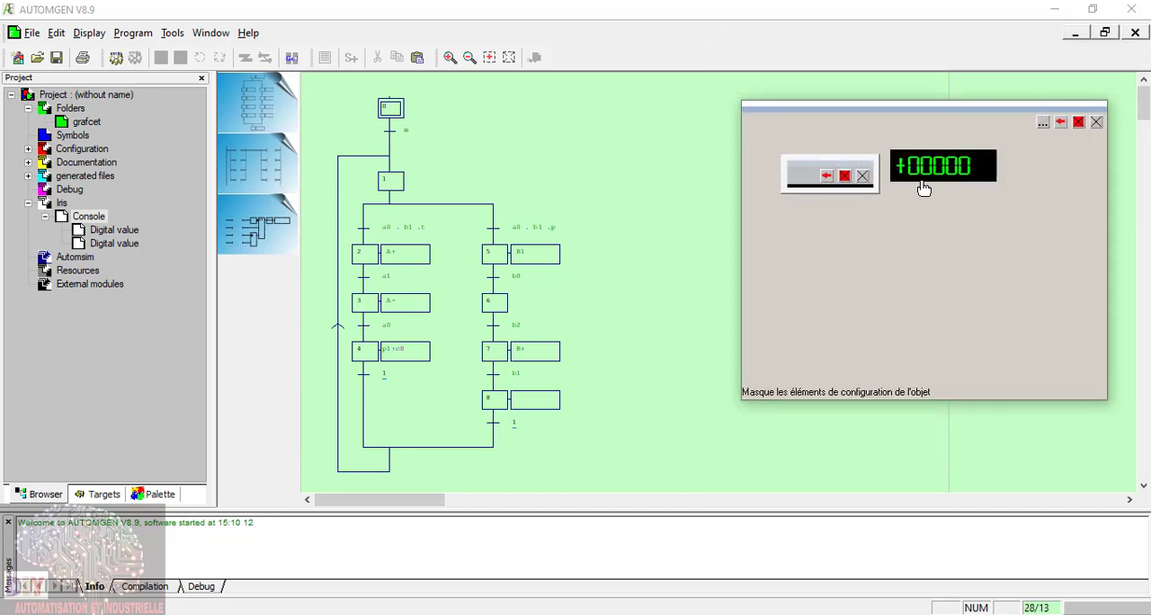
# Step: Widen the red display slightly, line it up with the green display and hide its configuration elements
pyautogui.click(843, 177)
pyautogui.click(830, 166)
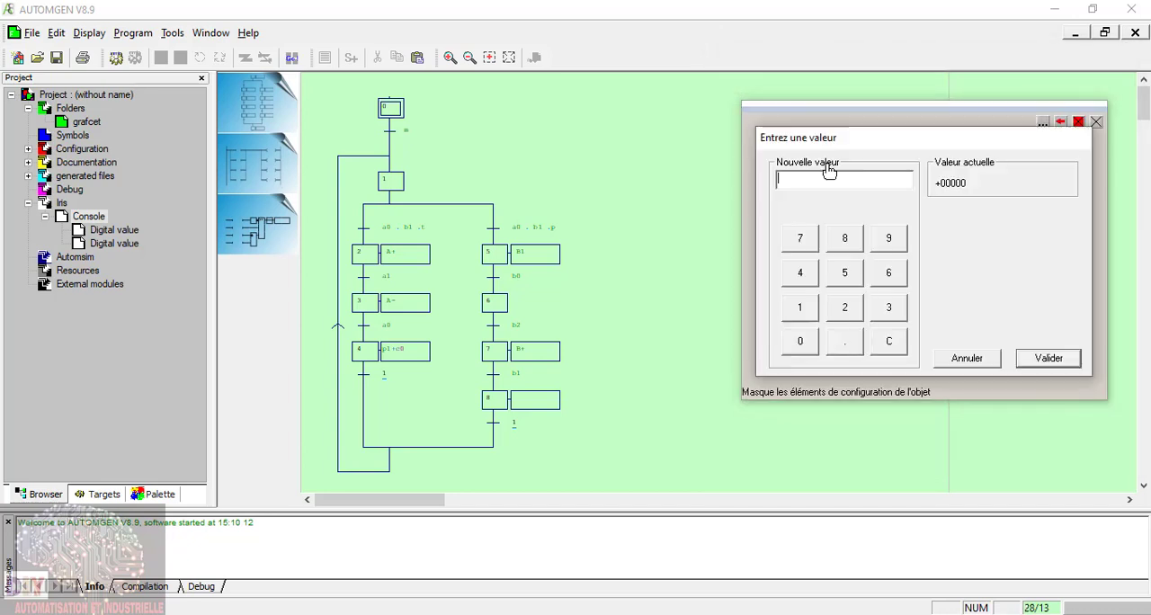
pyautogui.click(967, 360)
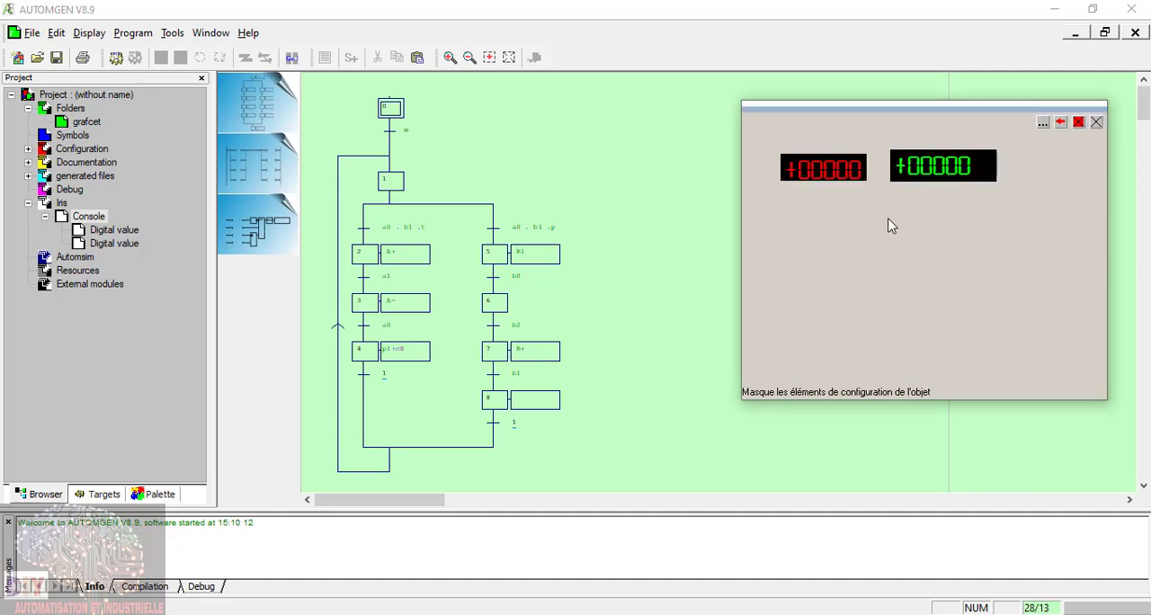
pyautogui.click(856, 172)
pyautogui.moveTo(877, 191); pyautogui.dragTo(885, 189)
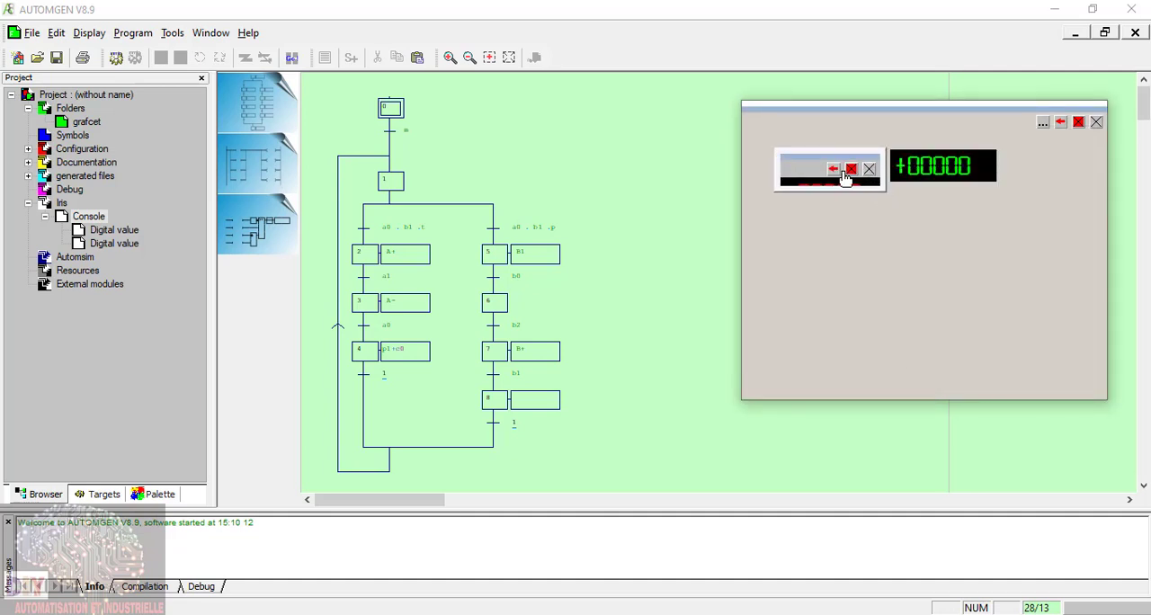
pyautogui.click(846, 175)
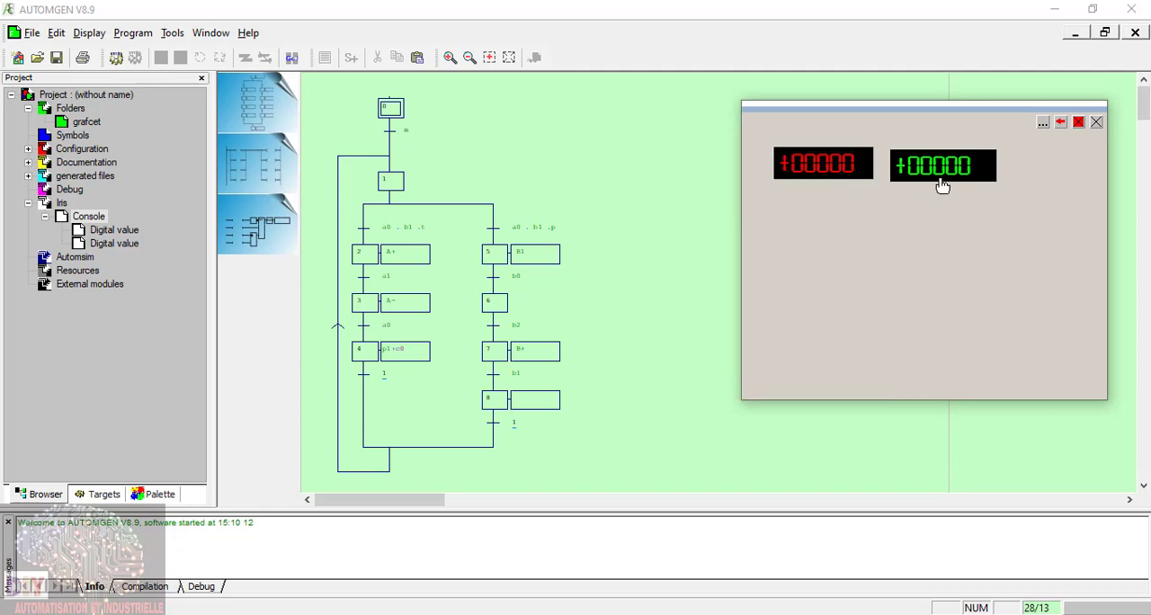
pyautogui.click(864, 164)
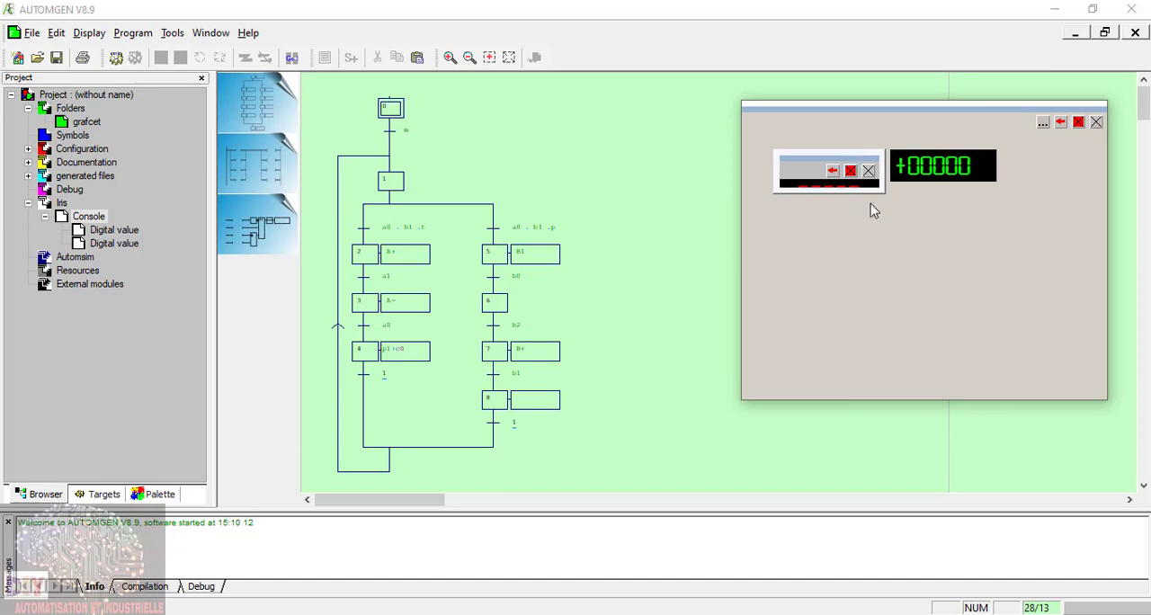
pyautogui.click(851, 171)
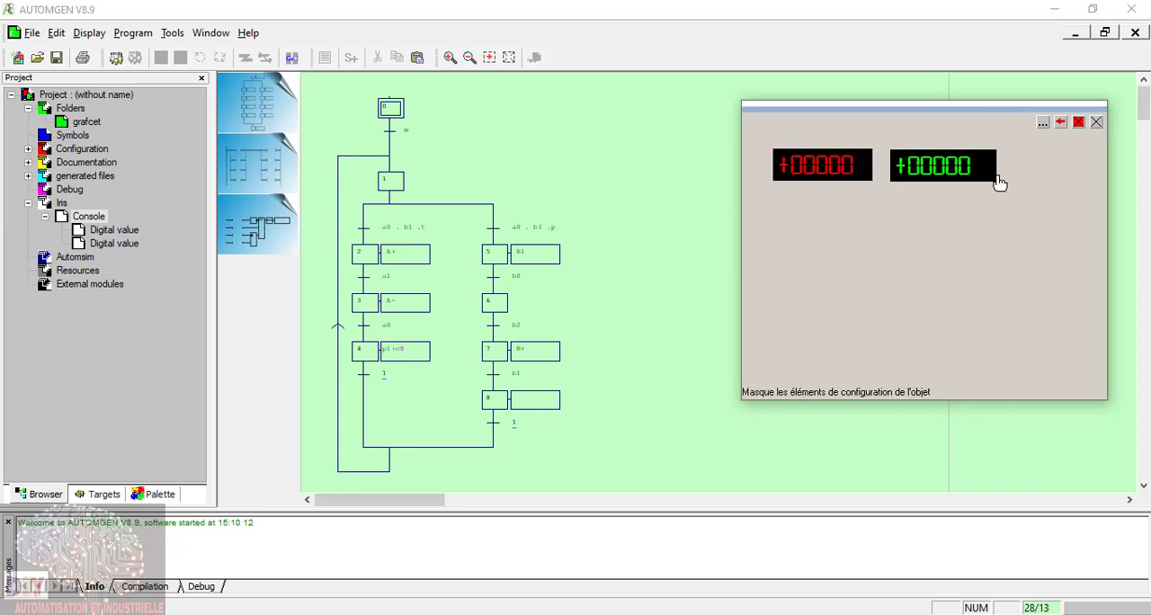
pyautogui.click(1042, 123)
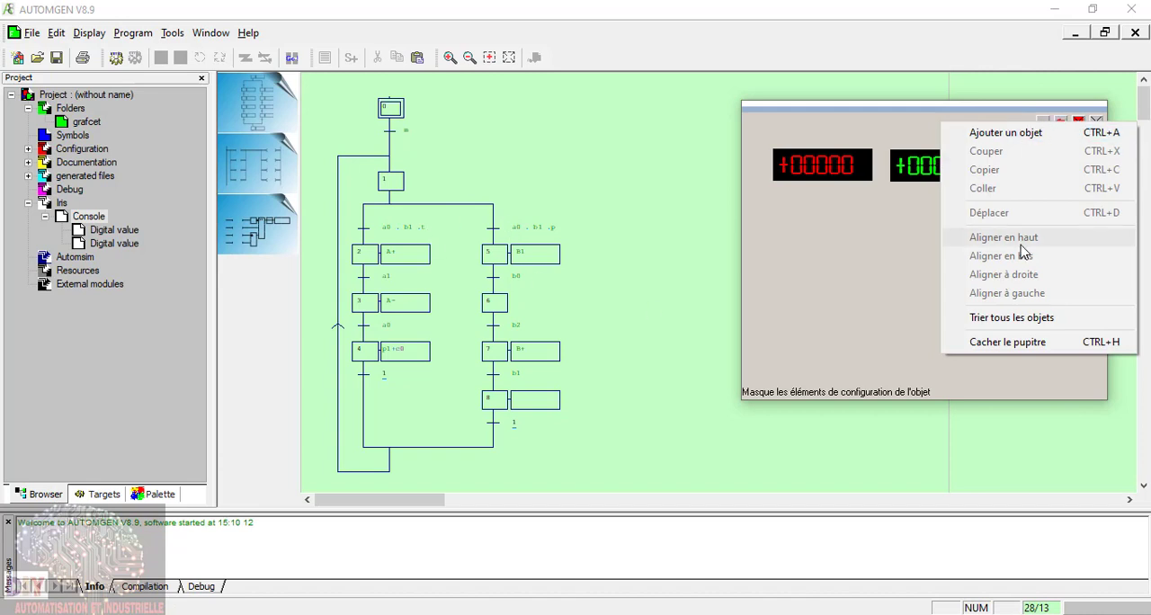
pyautogui.click(667, 262)
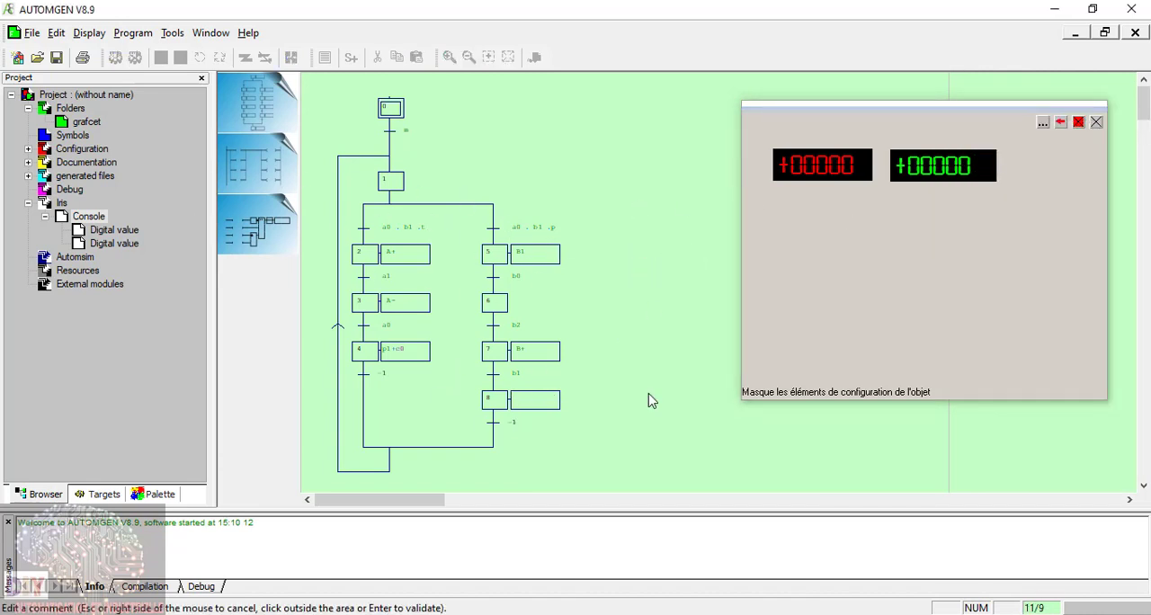
# Step: Create a symbol table for the project under Symbols
pyautogui.click(74, 137)
pyautogui.rightClick(79, 142)
pyautogui.click(119, 155)
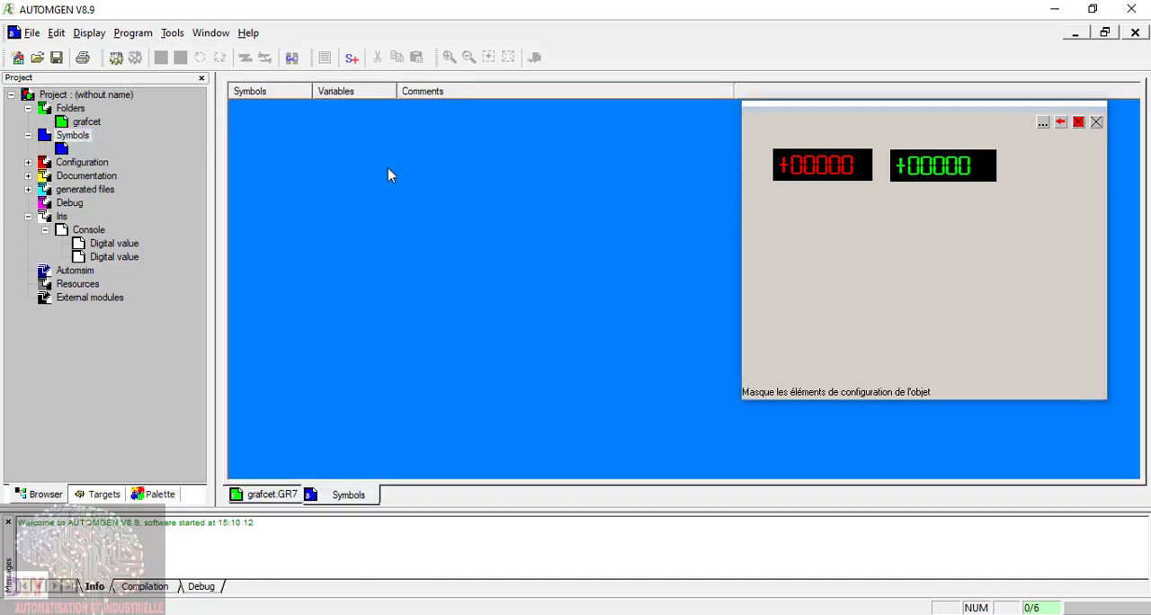
# Step: Add symbol m with associated variable i0 and symbol a0 with associated variable i1 to the symbol table
pyautogui.rightClick(247, 103)
pyautogui.click(270, 115)
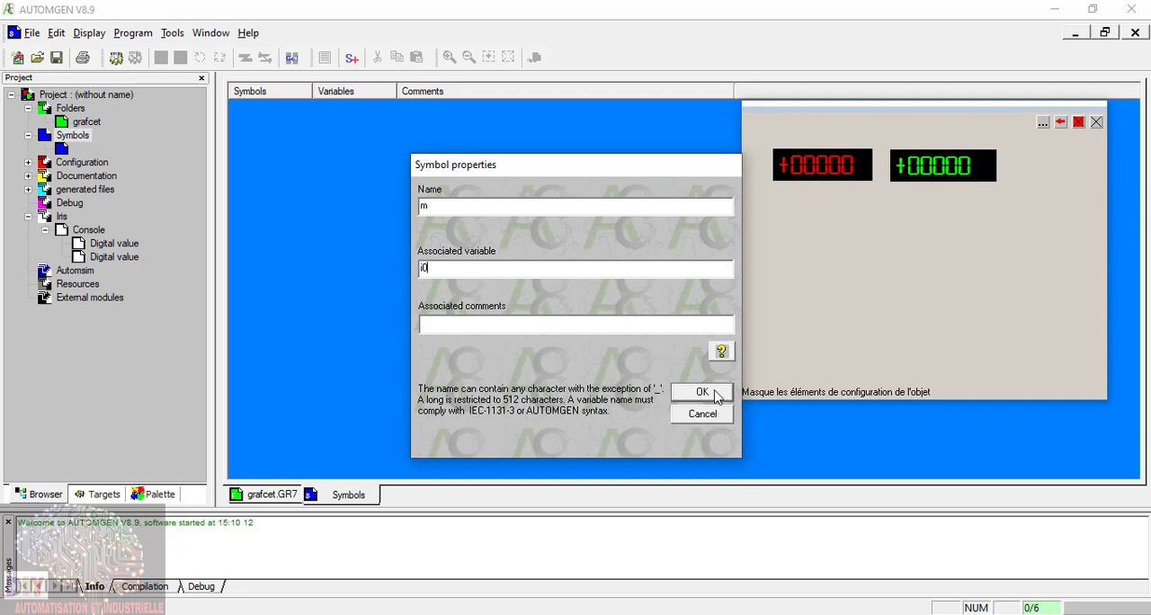
pyautogui.click(706, 393)
pyautogui.rightClick(253, 119)
pyautogui.click(286, 128)
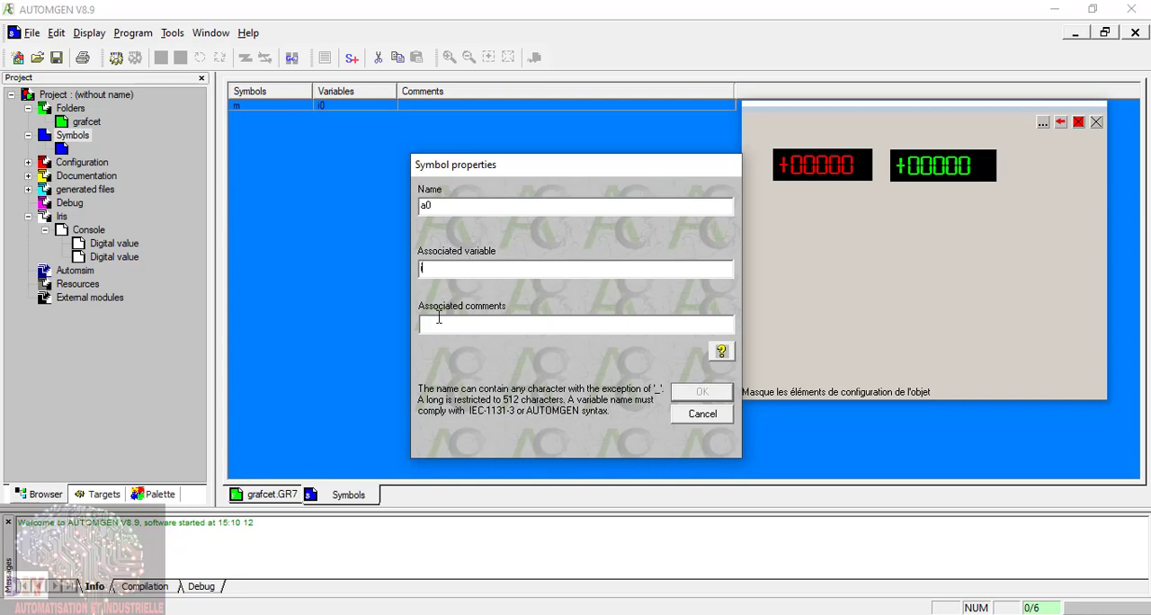
pyautogui.click(715, 393)
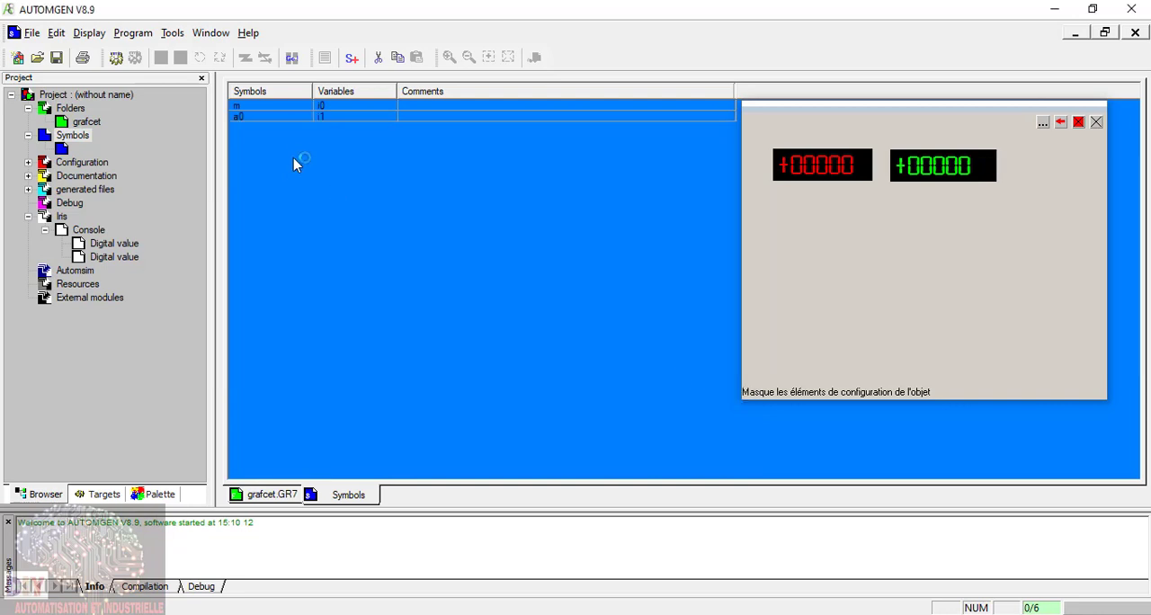
# Step: Add symbol b1 with associated variable i2 and symbol t with associated variable i3 to the symbol table
pyautogui.rightClick(253, 136)
pyautogui.click(283, 144)
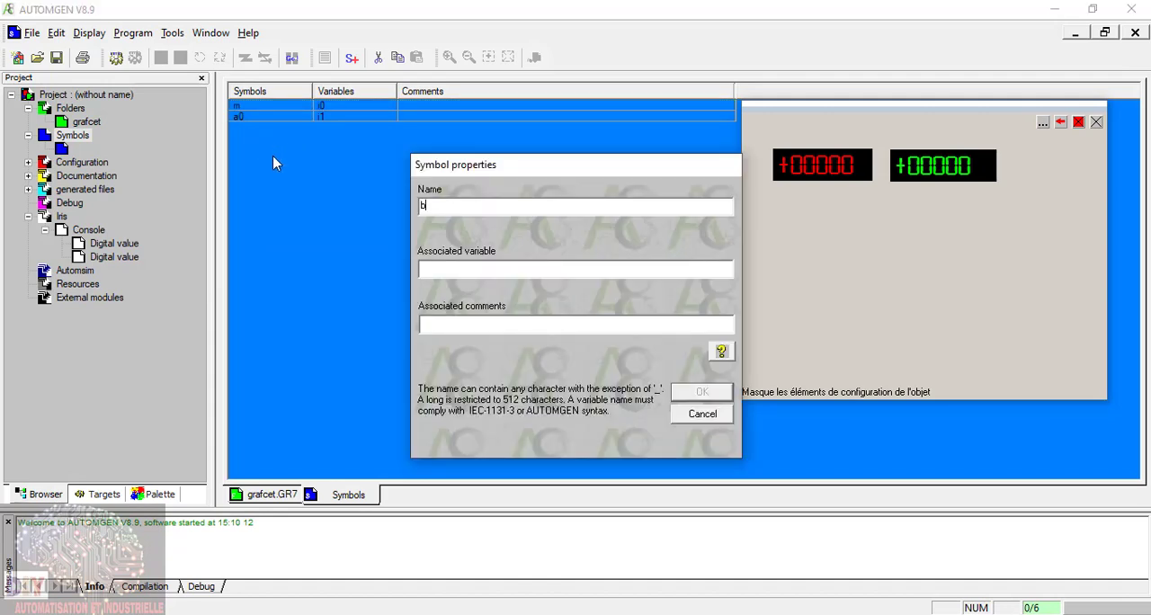
pyautogui.click(518, 268)
pyautogui.write('i2')
pyautogui.click(700, 392)
pyautogui.rightClick(237, 150)
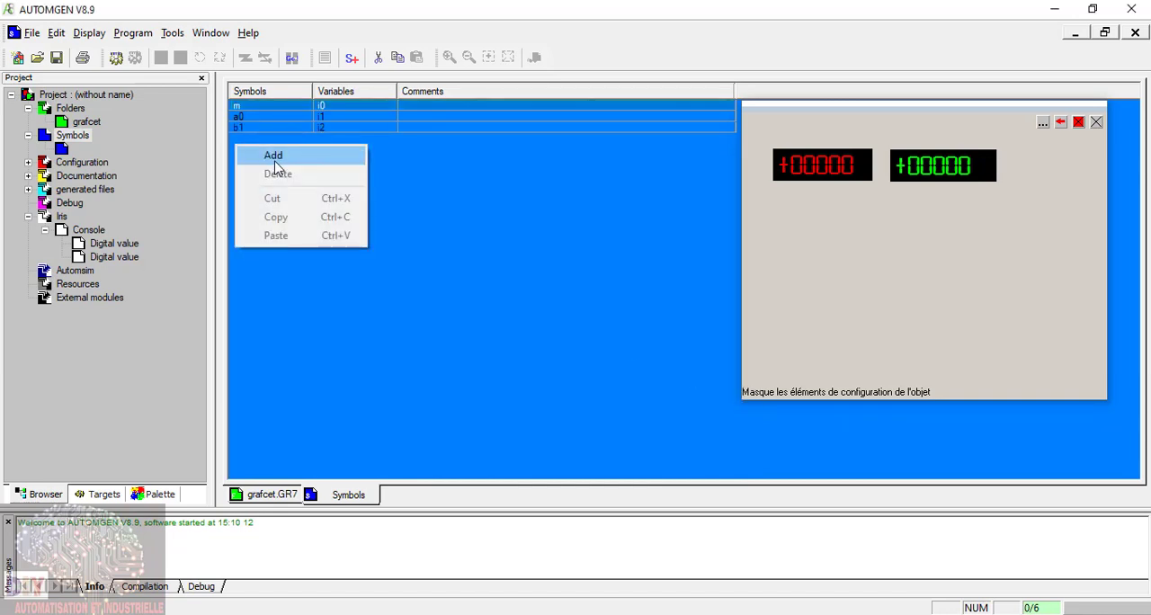
pyautogui.click(276, 162)
pyautogui.write('t')
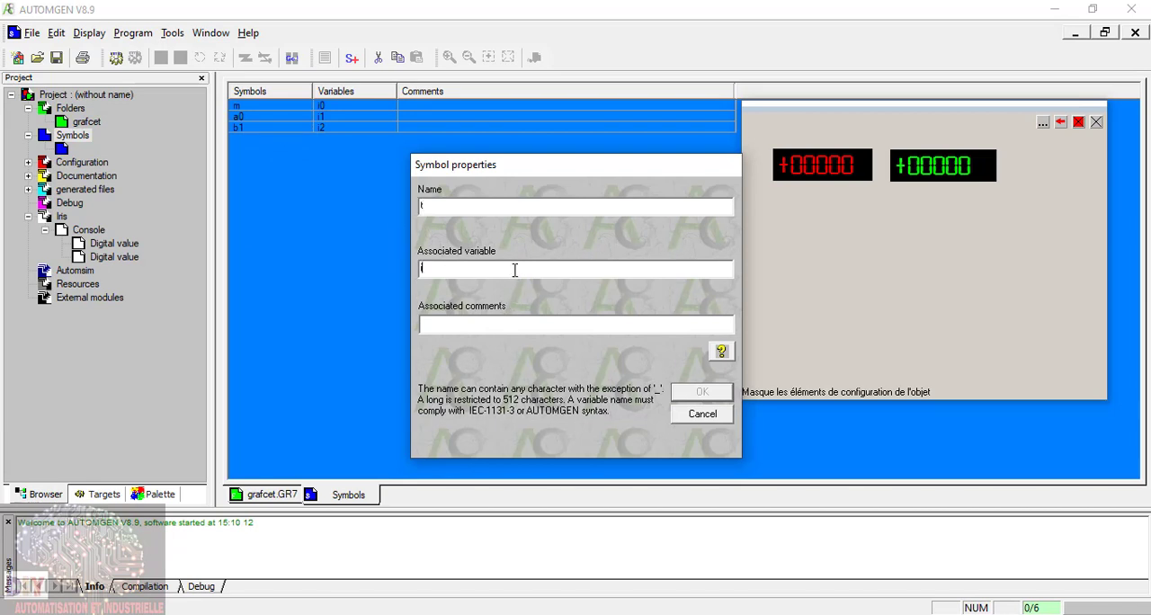
pyautogui.click(715, 397)
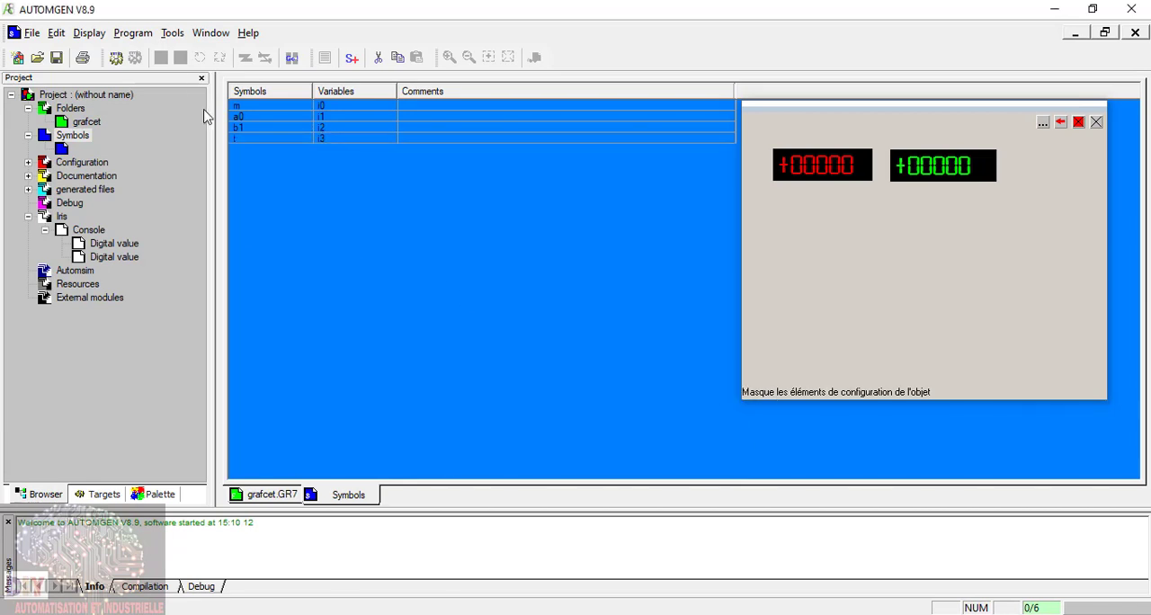
# Step: Add symbol p with associated variable i4 and symbol a1 with associated variable i5 to the symbol table
pyautogui.rightClick(241, 164)
pyautogui.click(285, 171)
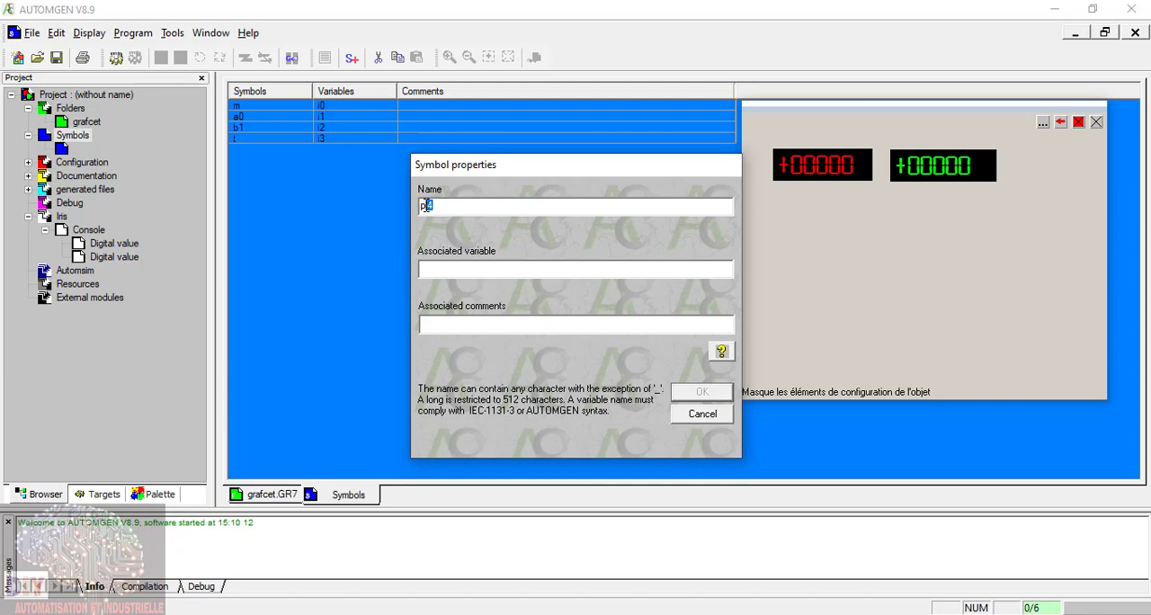
pyautogui.press('BackSpace')
pyautogui.write('i4')
pyautogui.click(694, 392)
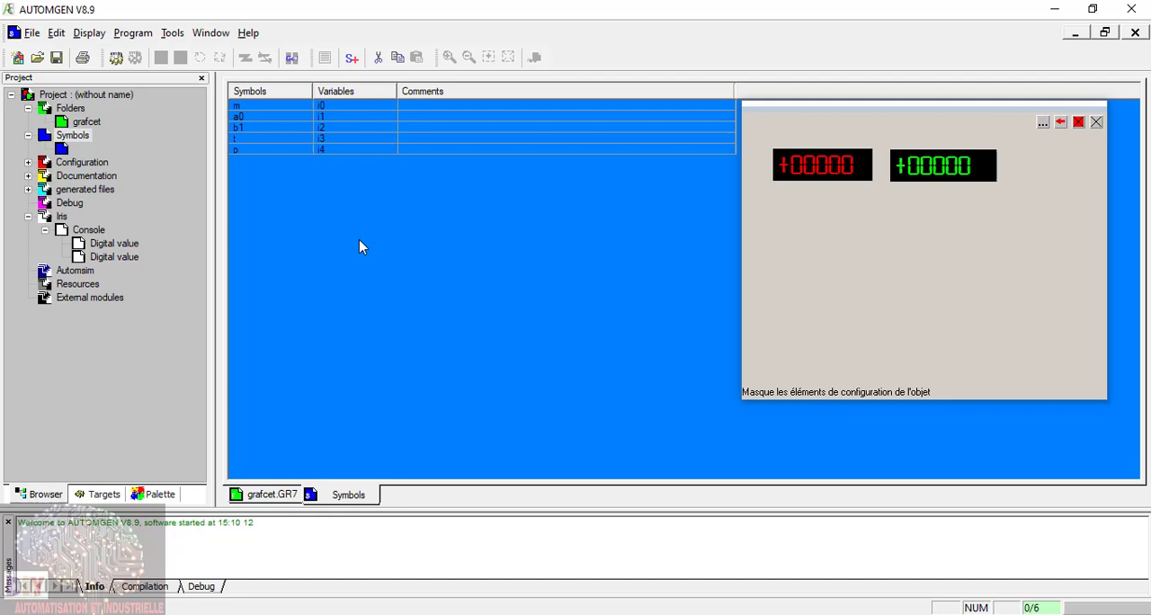
pyautogui.rightClick(249, 167)
pyautogui.click(272, 171)
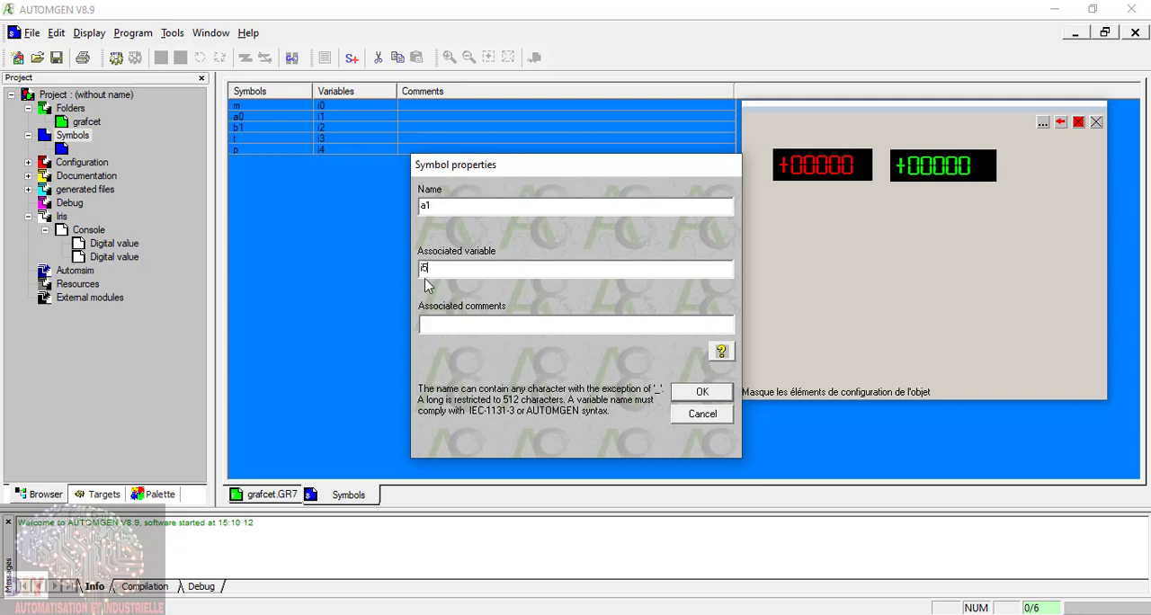
pyautogui.write('i5')
pyautogui.click(697, 392)
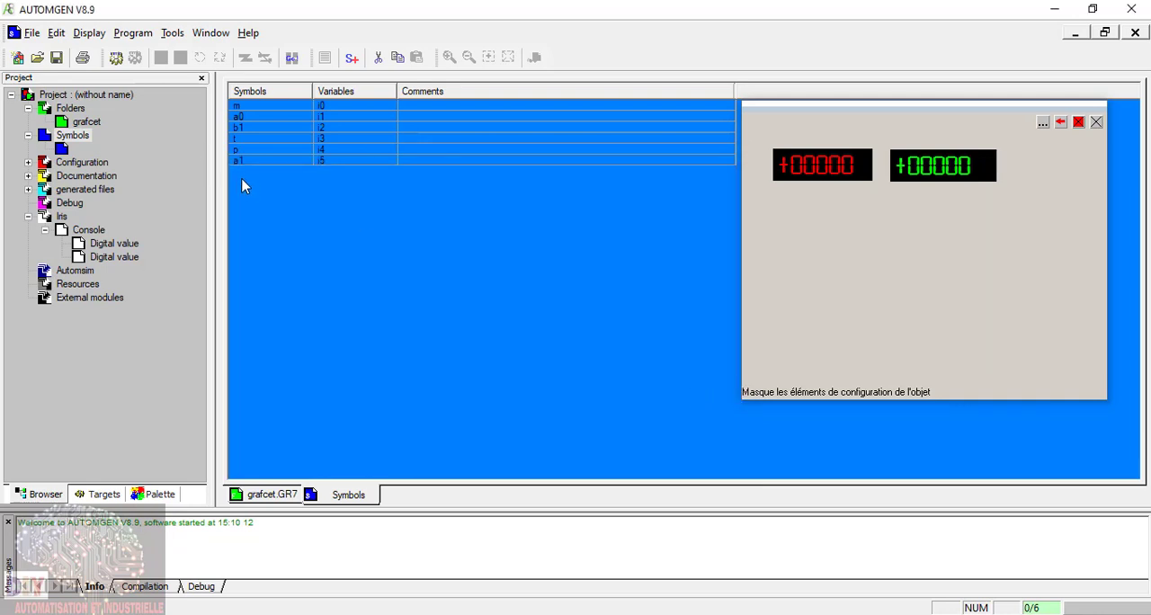
# Step: Add symbol b0 with associated variable i6 and symbol b2 with associated variable i7 to the symbol table
pyautogui.rightClick(236, 174)
pyautogui.click(257, 183)
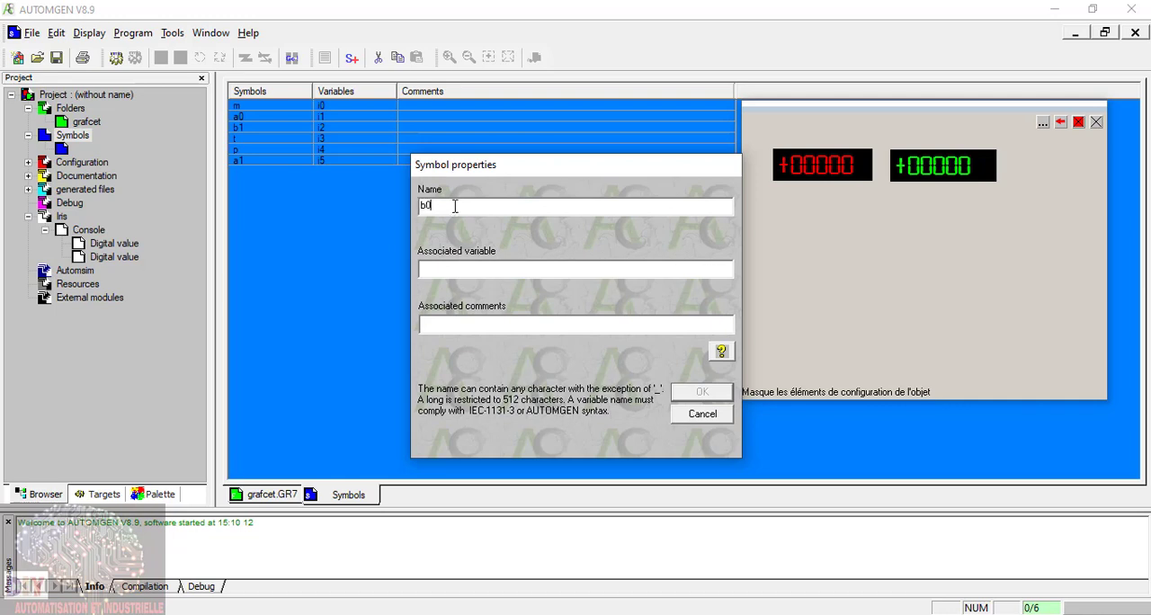
pyautogui.click(467, 270)
pyautogui.write('i6')
pyautogui.click(720, 396)
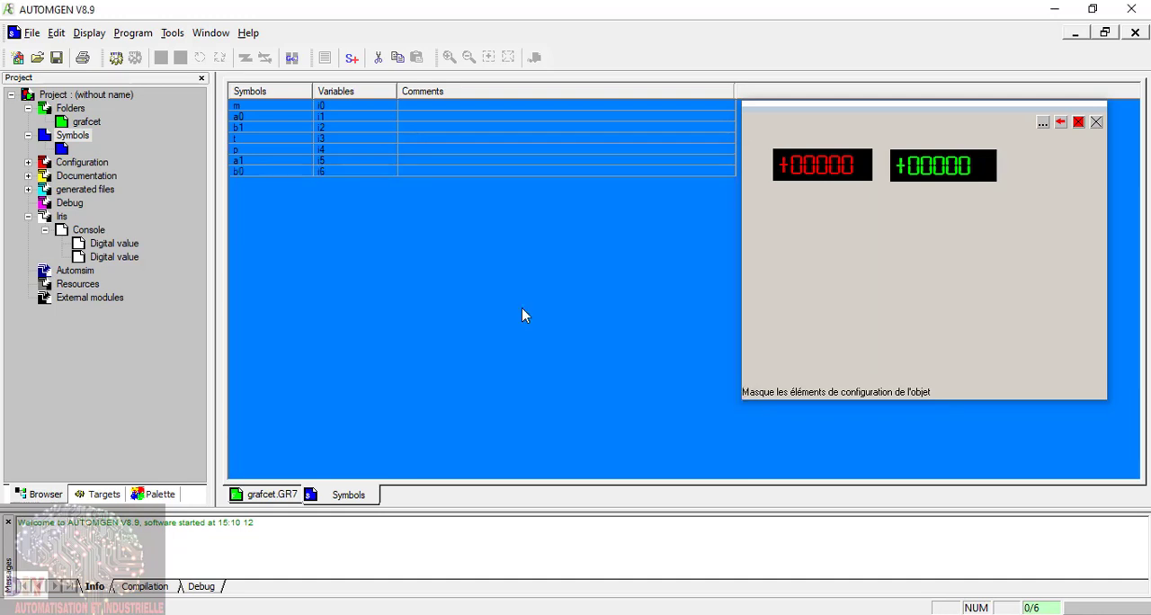
pyautogui.rightClick(244, 189)
pyautogui.click(260, 194)
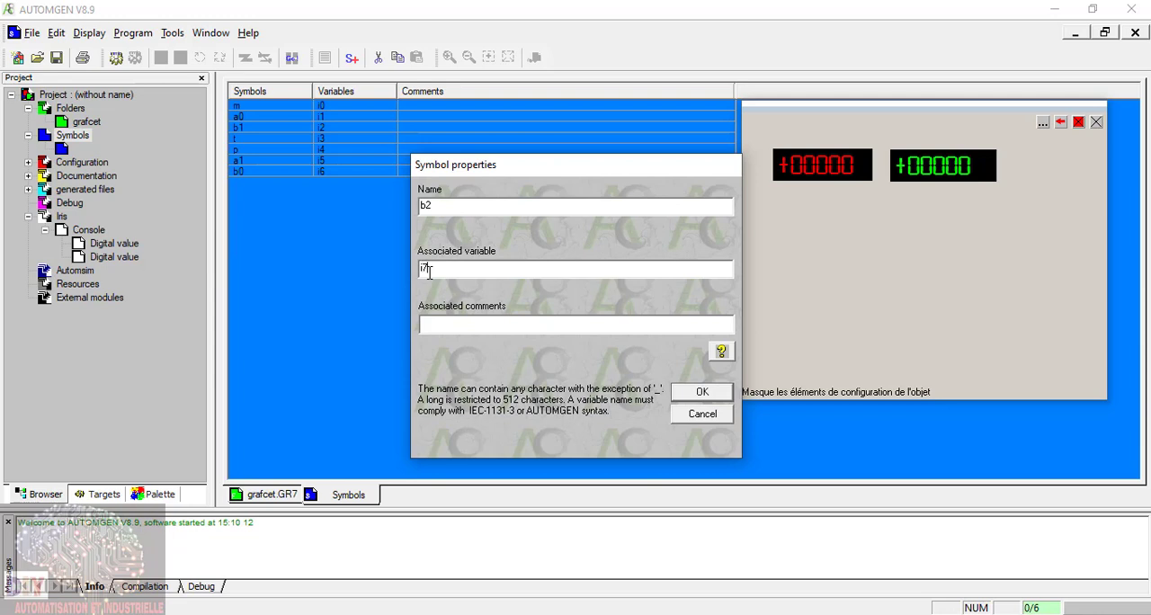
pyautogui.click(701, 392)
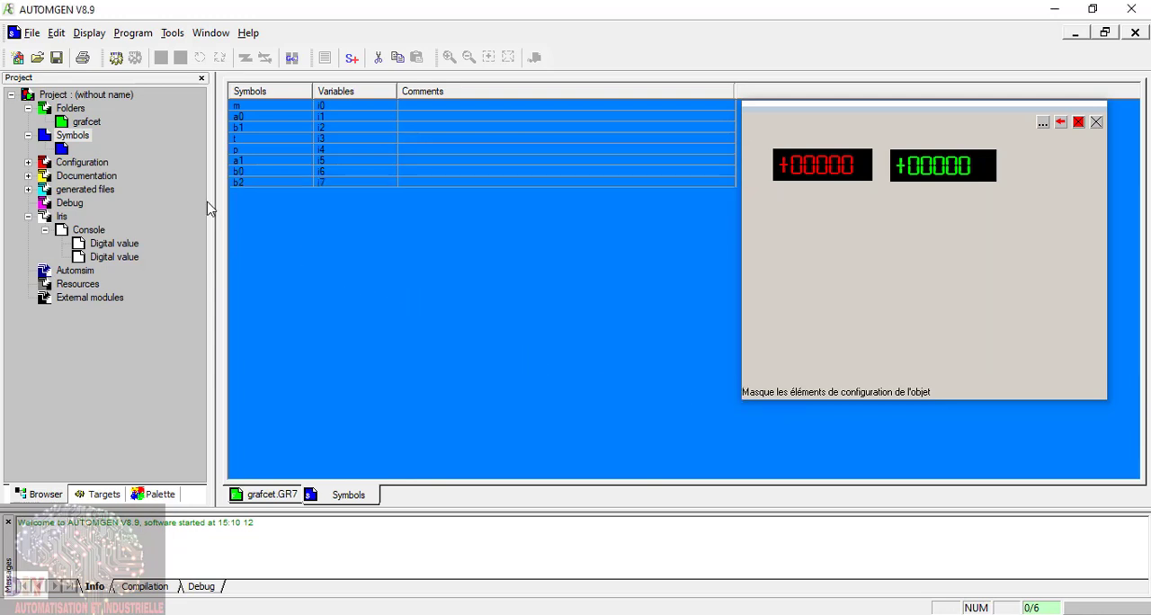
# Step: Add symbol A+ with associated variable o0 and symbol A- with associated variable o1 to the symbol table
pyautogui.rightClick(240, 200)
pyautogui.click(261, 209)
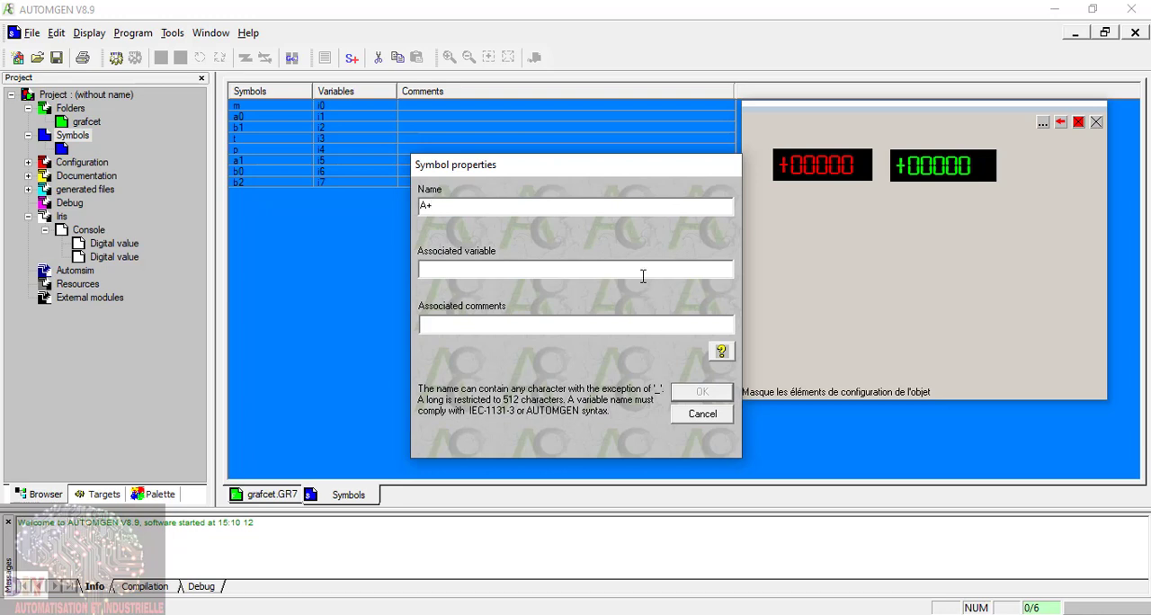
pyautogui.write('o0')
pyautogui.click(702, 392)
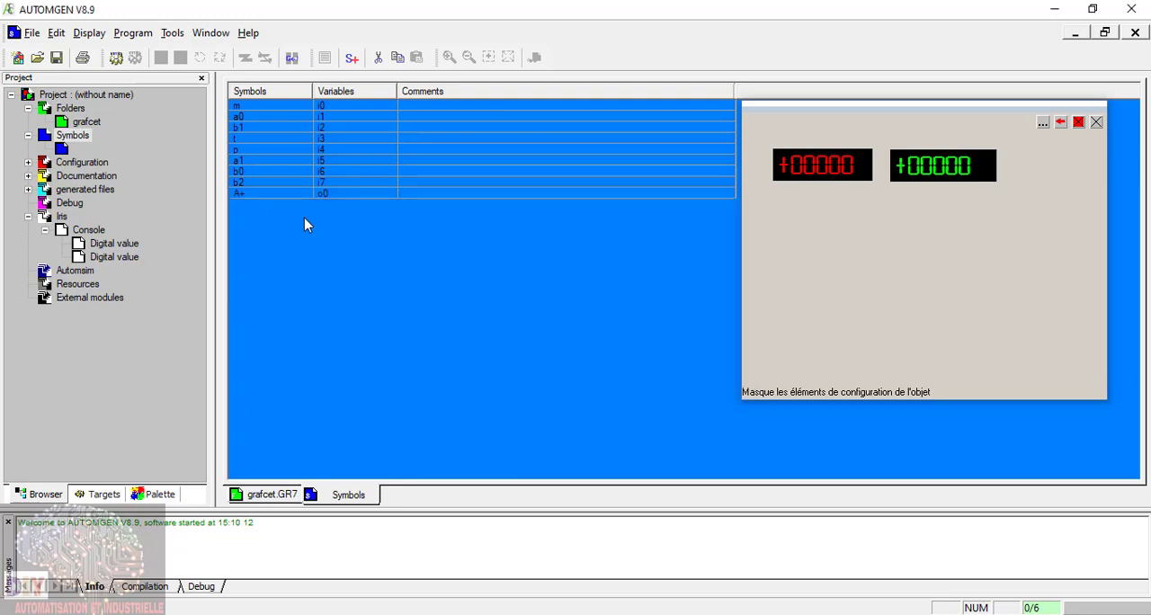
pyautogui.rightClick(238, 204)
pyautogui.click(277, 219)
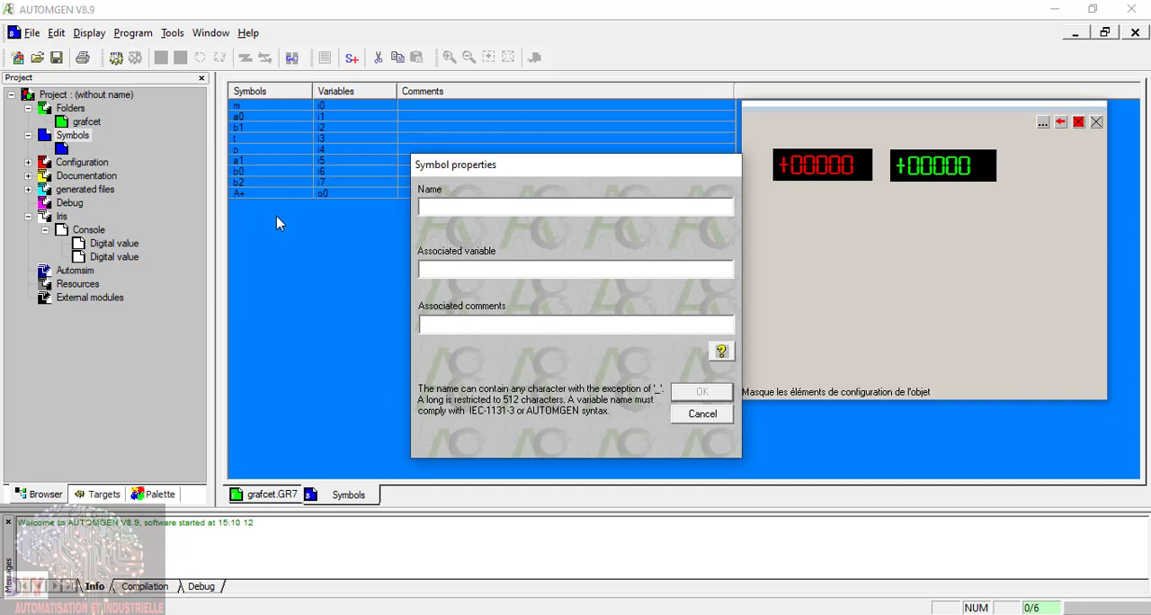
pyautogui.write('A-')
pyautogui.click(698, 394)
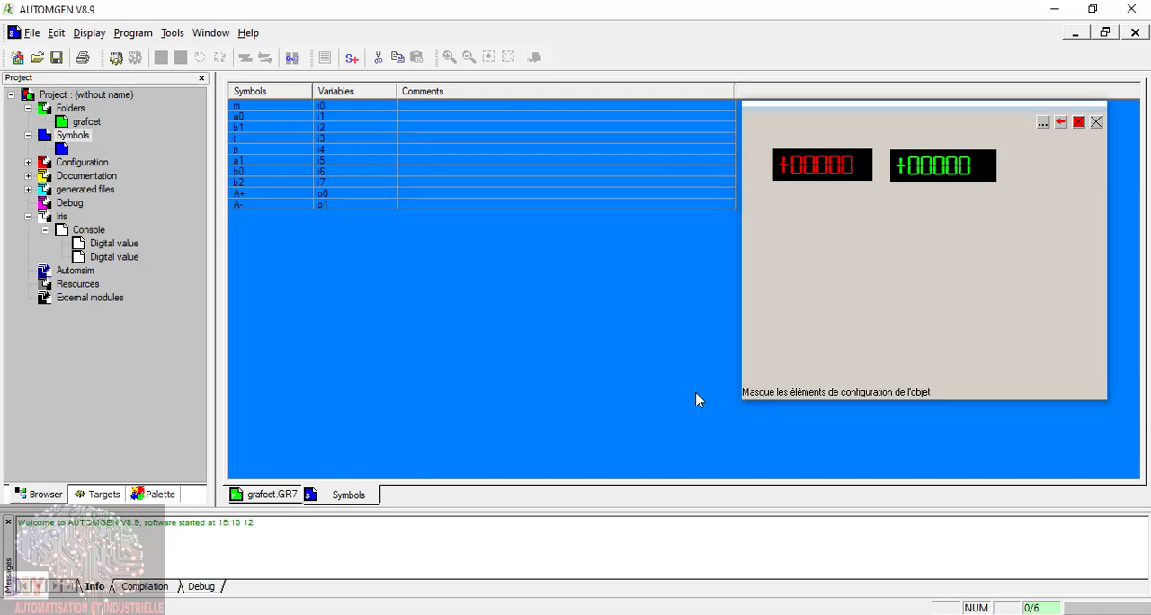
# Step: Add symbol B- with associated variable o2 and symbol B+ with associated variable o3 to the symbol table
pyautogui.rightClick(237, 215)
pyautogui.click(260, 231)
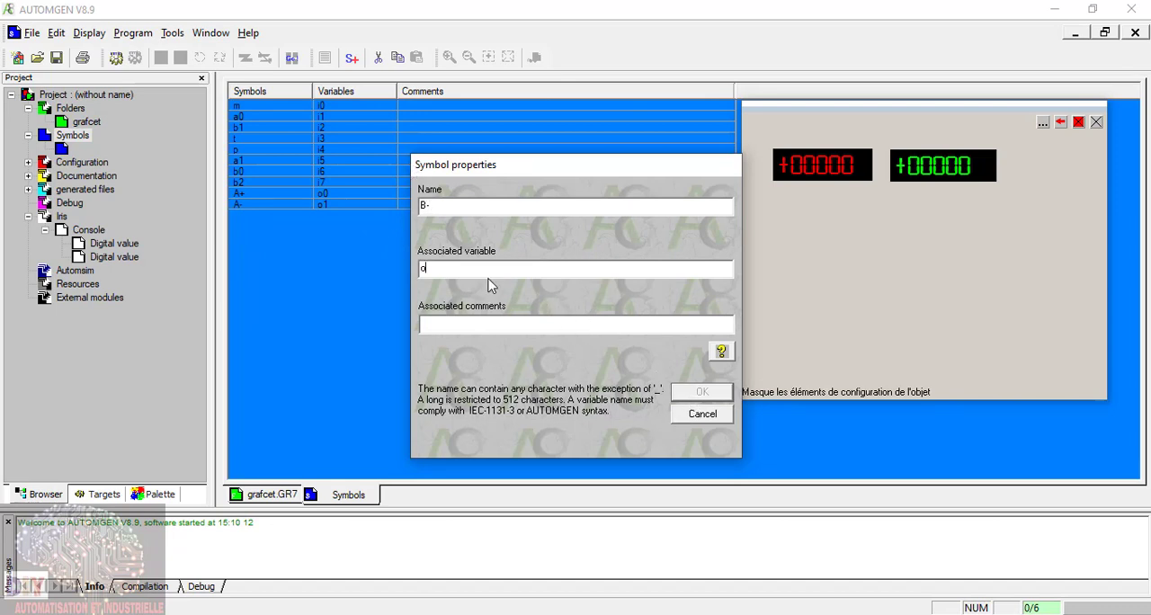
pyautogui.click(702, 394)
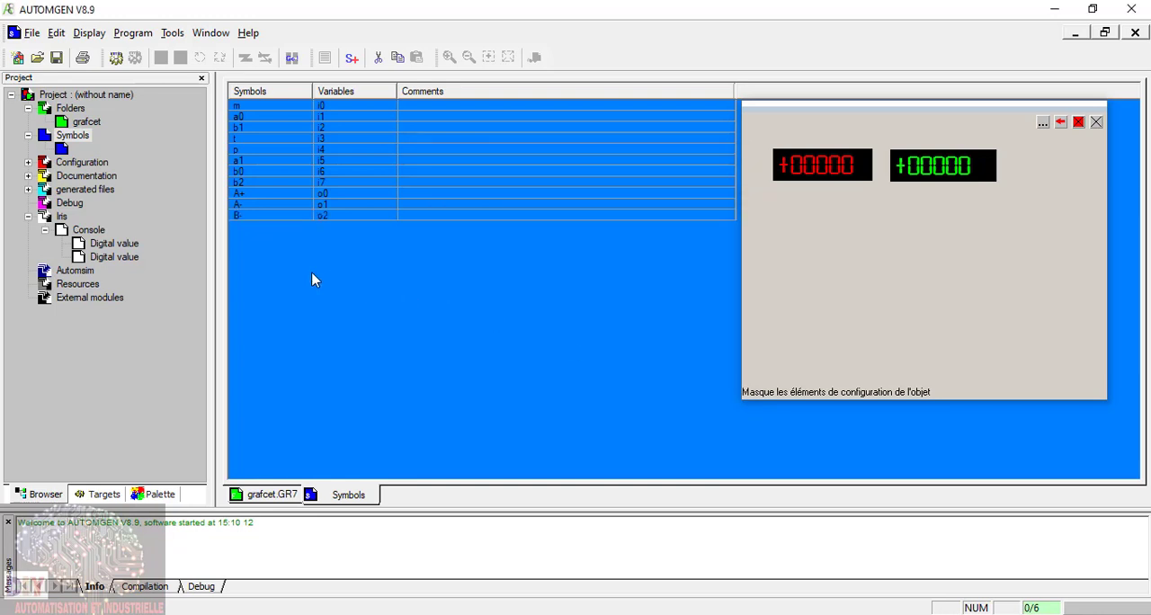
pyautogui.rightClick(239, 230)
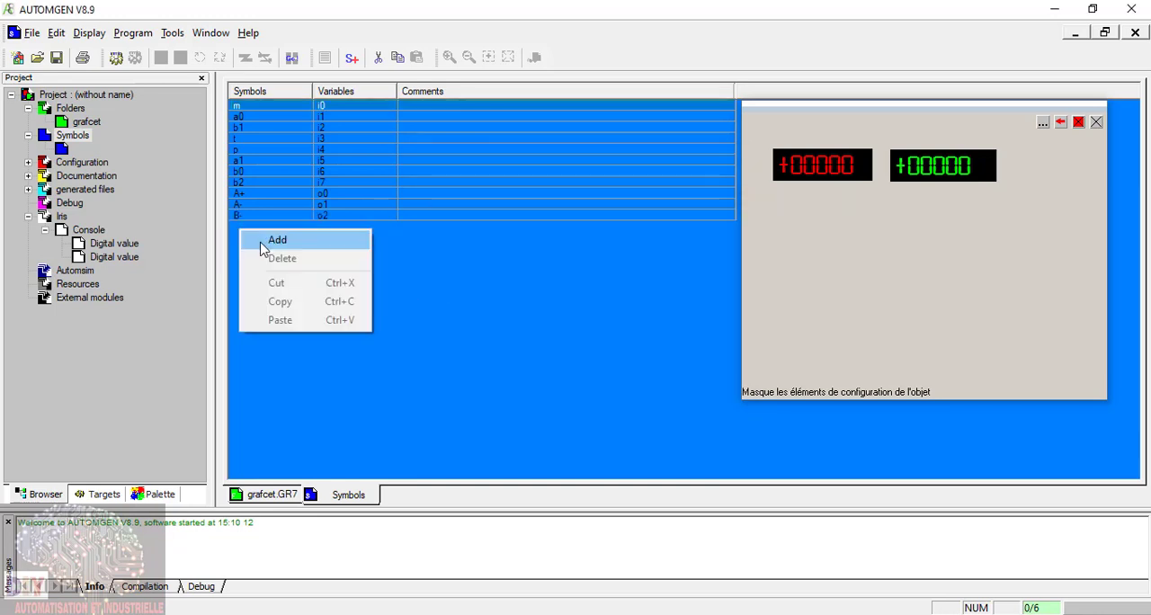
pyautogui.click(262, 241)
pyautogui.write('B+')
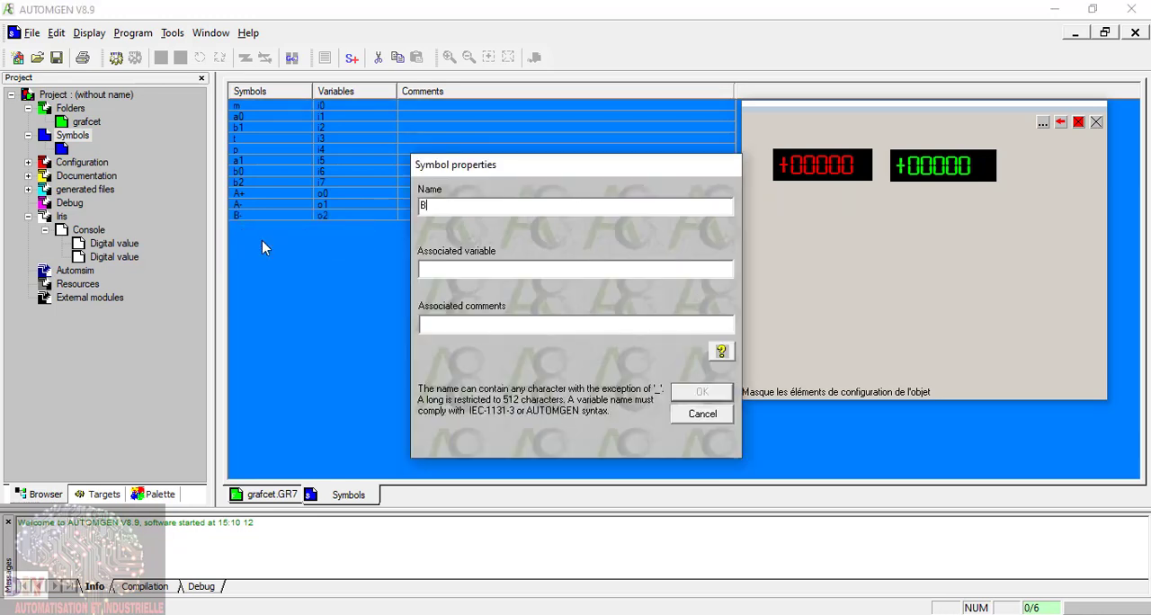
pyautogui.click(487, 270)
pyautogui.click(703, 392)
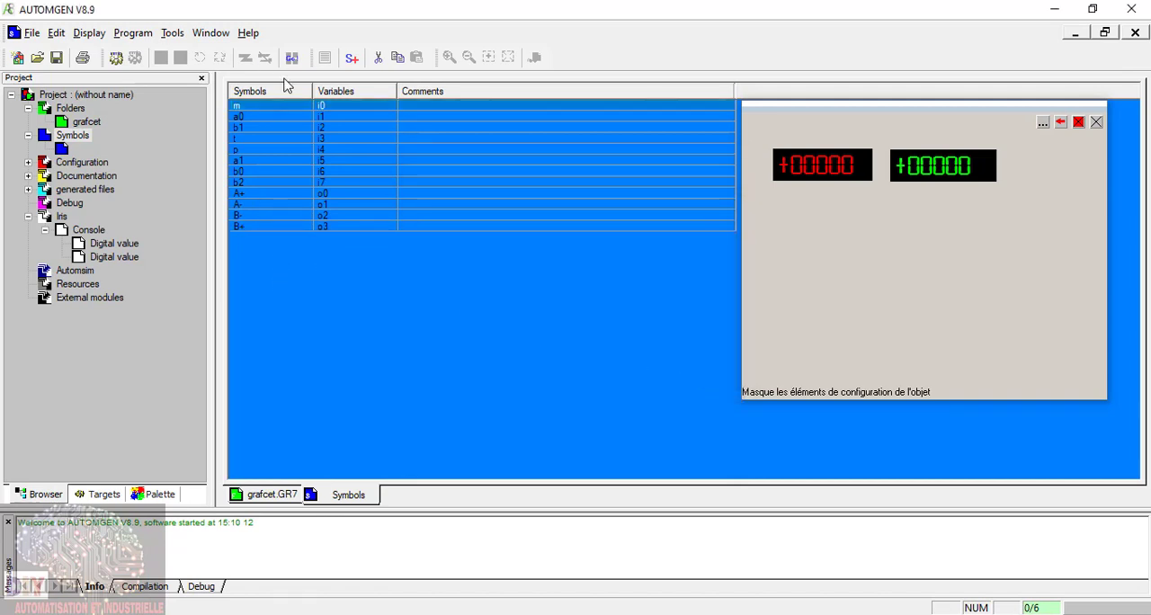
# Step: Reopen the grafcet sheet from the project's folders
pyautogui.doubleClick(80, 126)
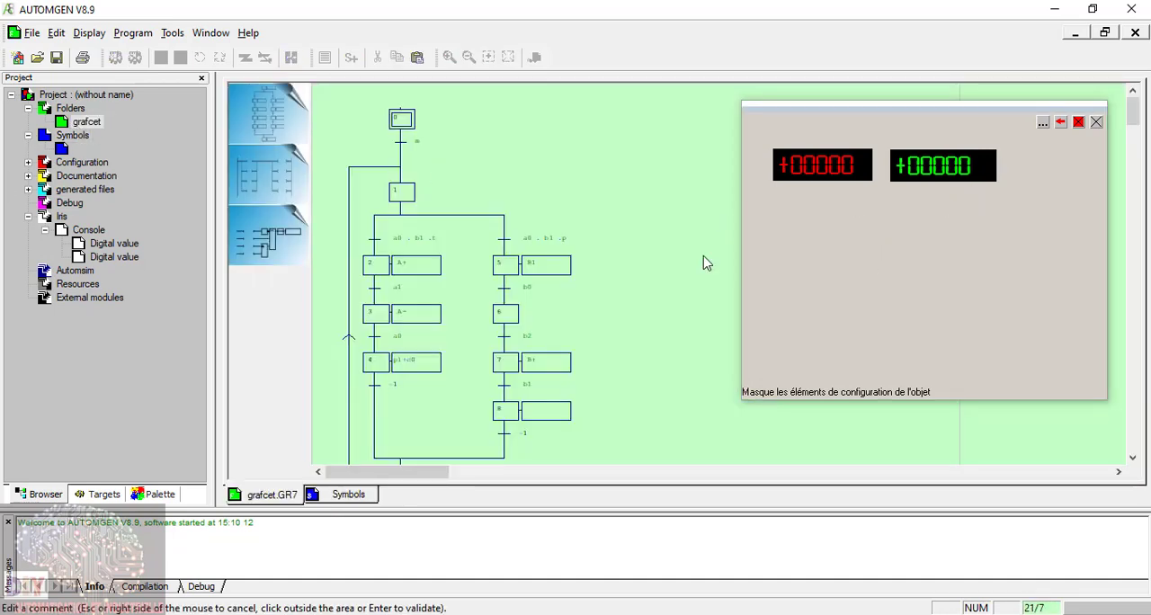
pyautogui.rightClick(785, 212)
pyautogui.rightClick(785, 218)
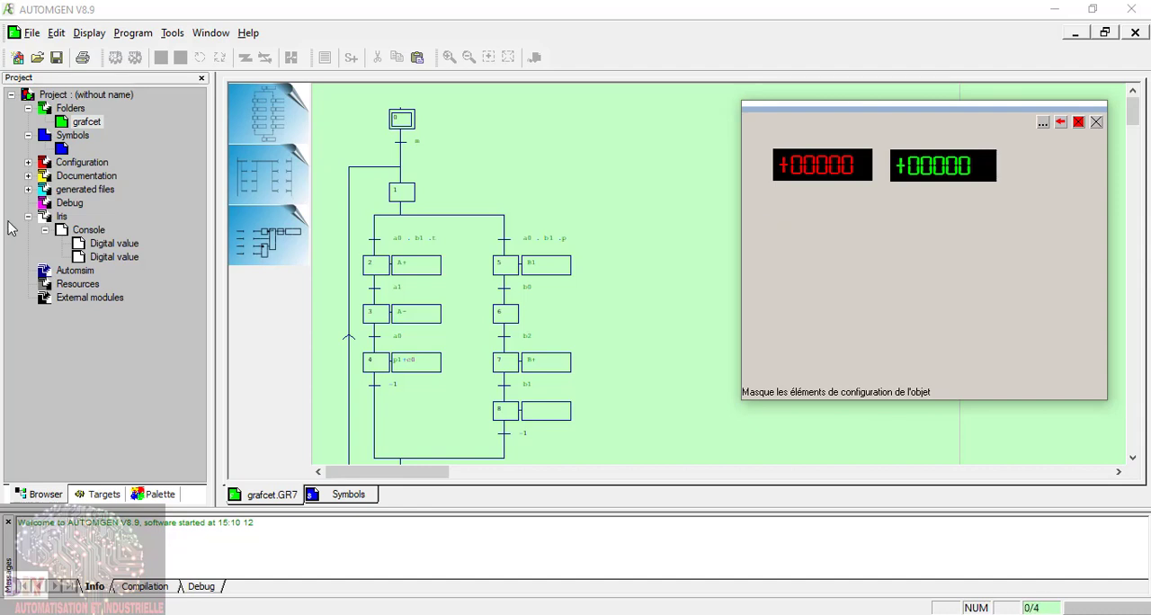
# Step: Add the predefined push button Bouton rond bleu to the console and place it below the two digital displays
pyautogui.click(1044, 121)
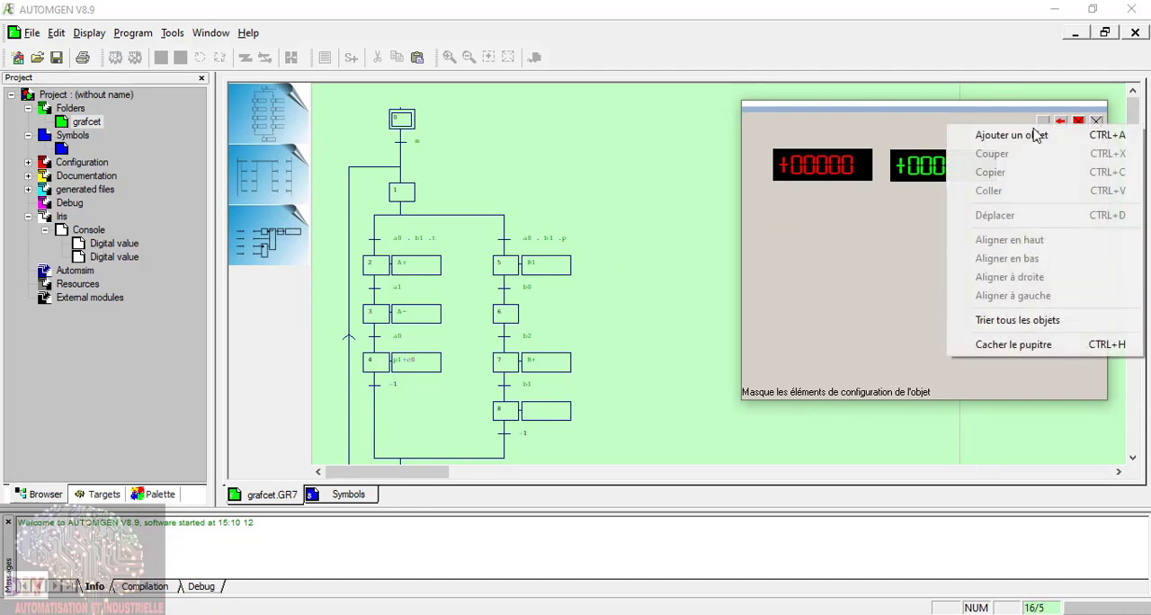
pyautogui.click(971, 134)
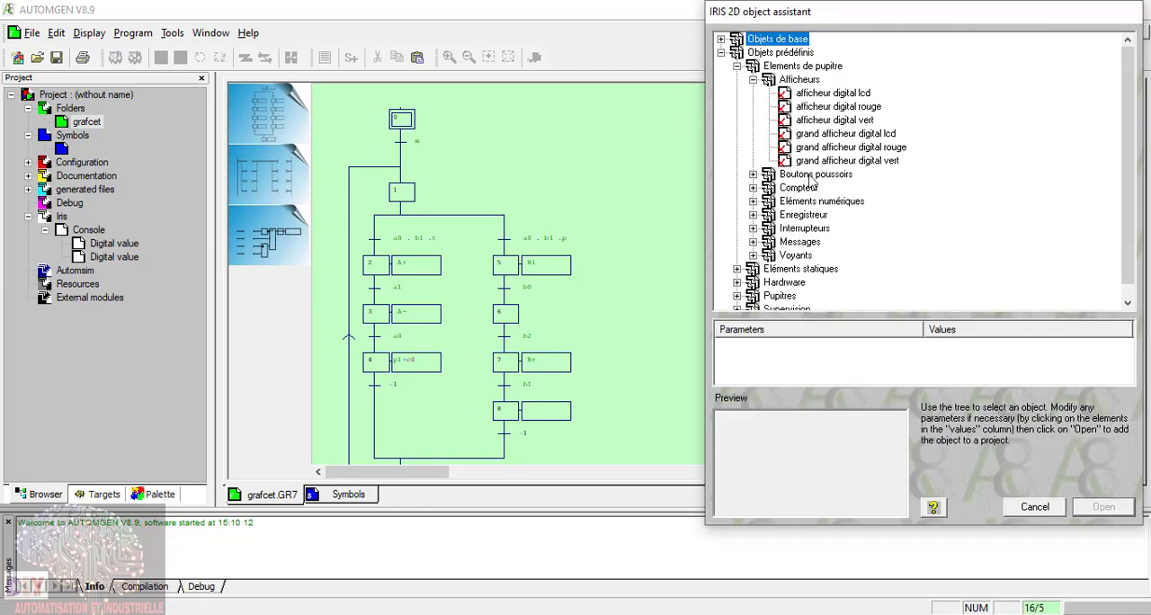
pyautogui.click(754, 80)
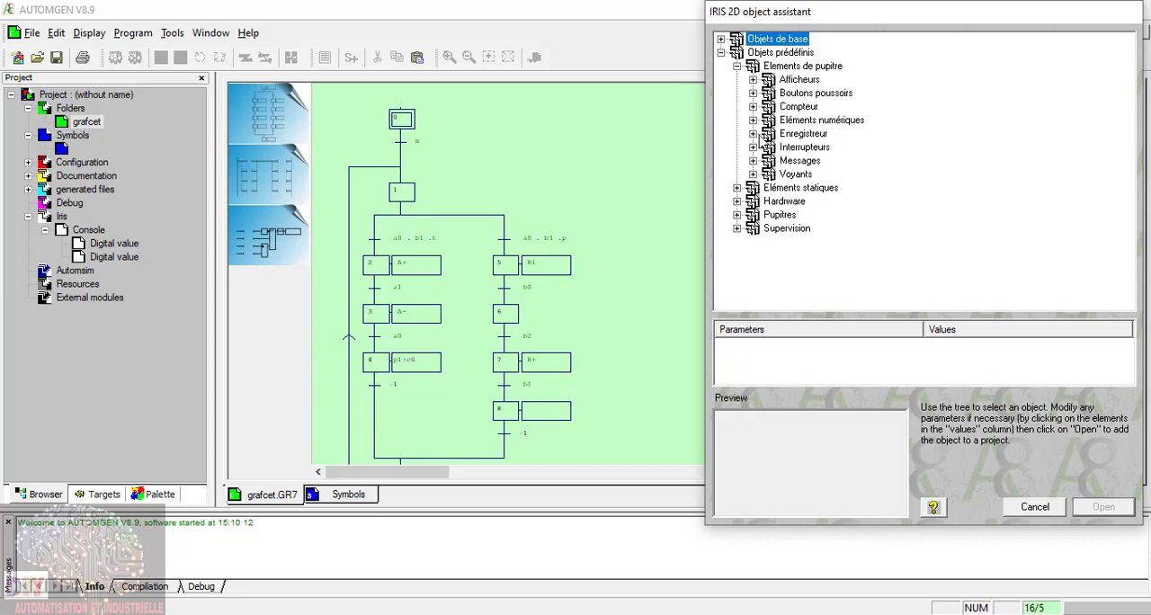
pyautogui.click(753, 94)
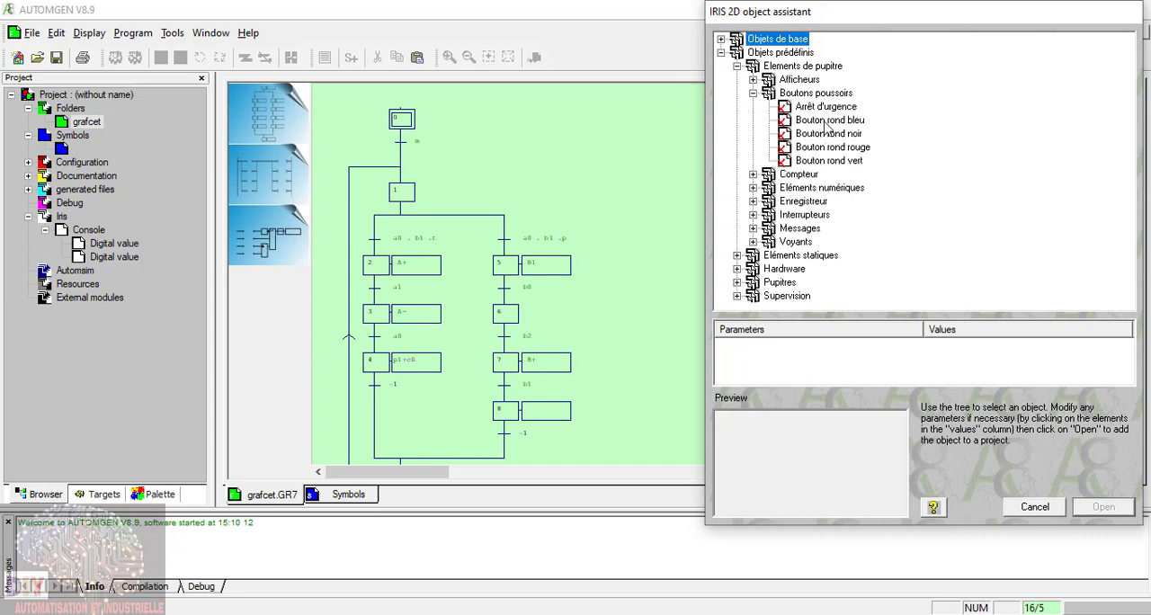
pyautogui.click(825, 120)
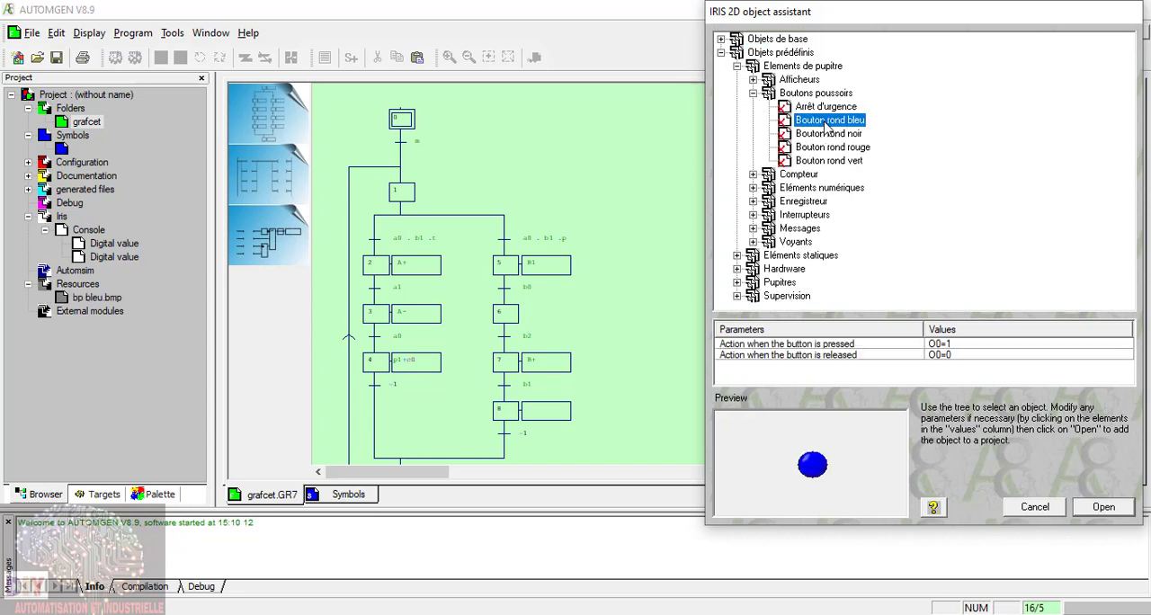
pyautogui.click(1105, 511)
pyautogui.click(765, 387)
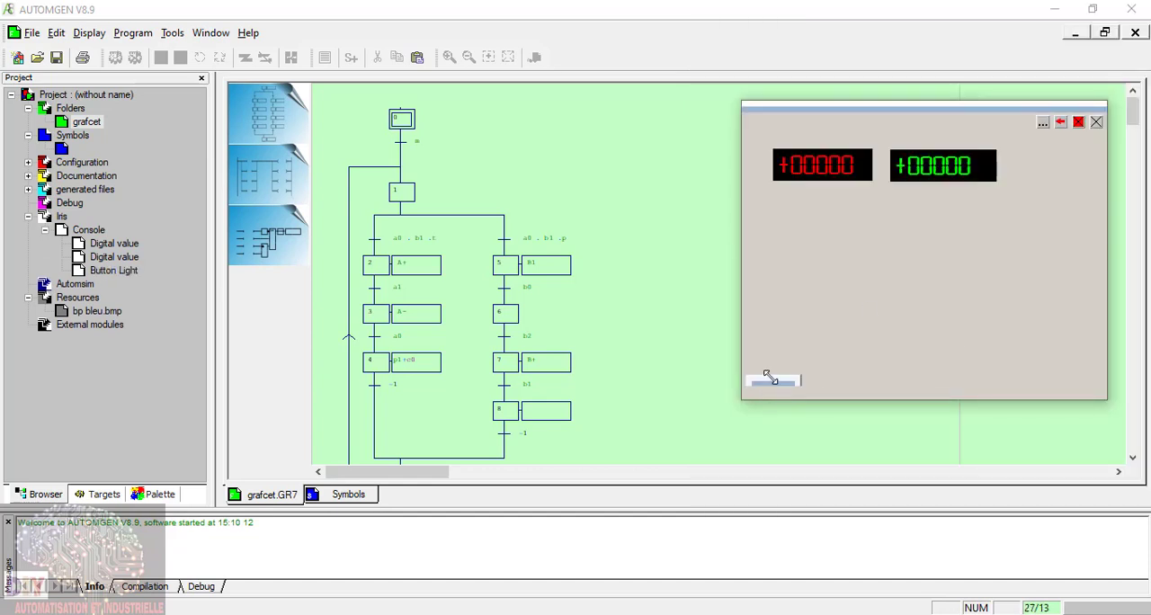
pyautogui.moveTo(775, 384); pyautogui.dragTo(899, 247)
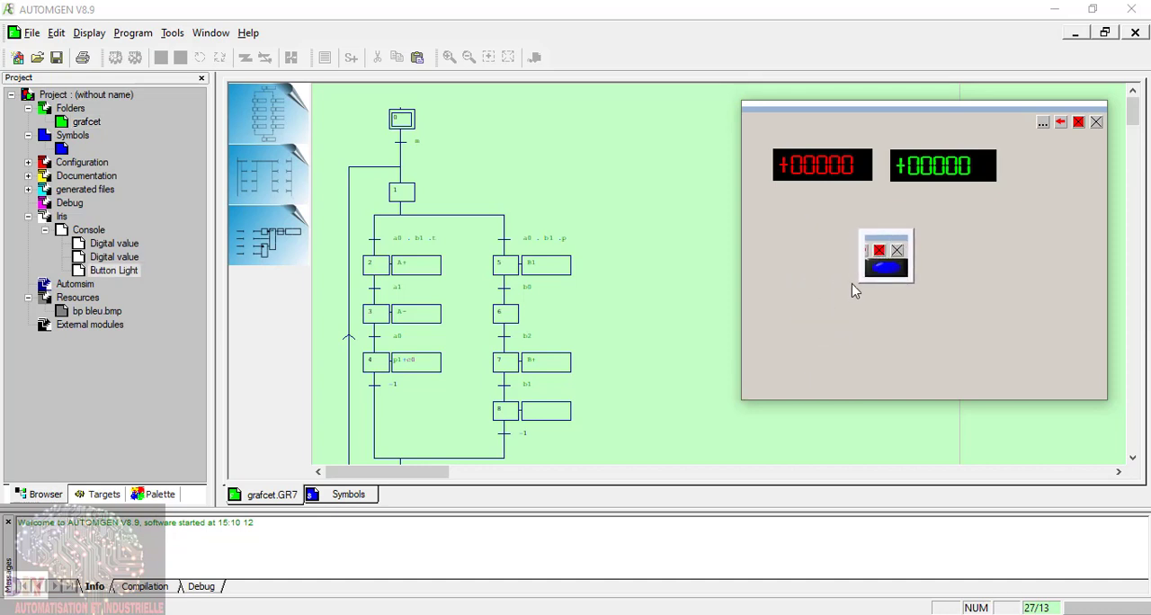
# Step: Add the predefined switch Interrupteur rotatif deux positions beside the blue push button, below the red display, and shift both objects slightly upward
pyautogui.click(1040, 123)
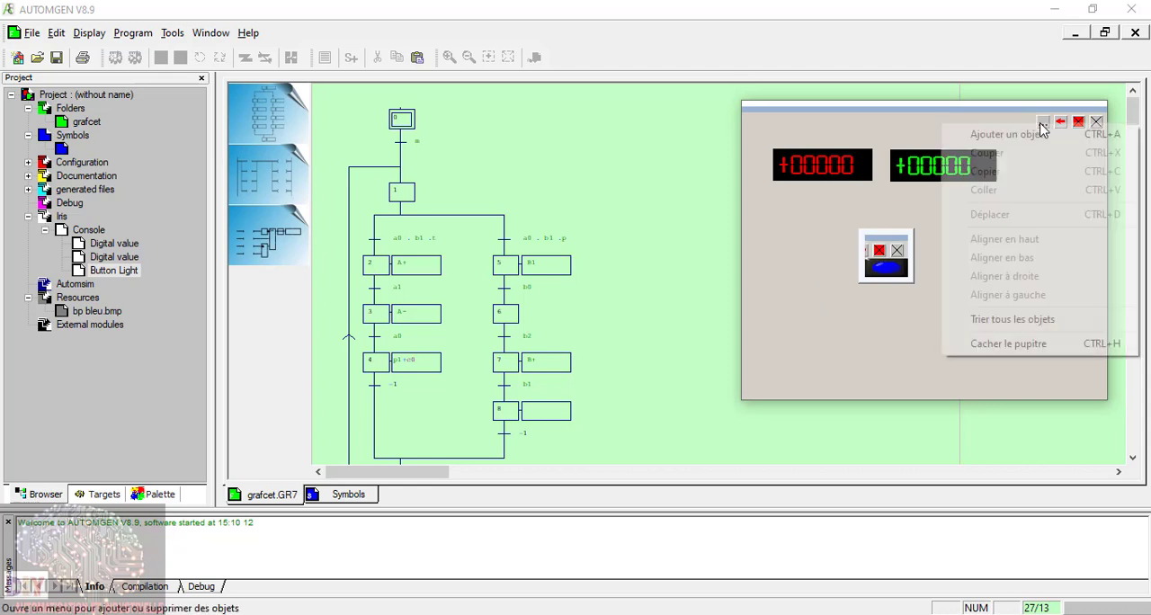
pyautogui.click(1009, 136)
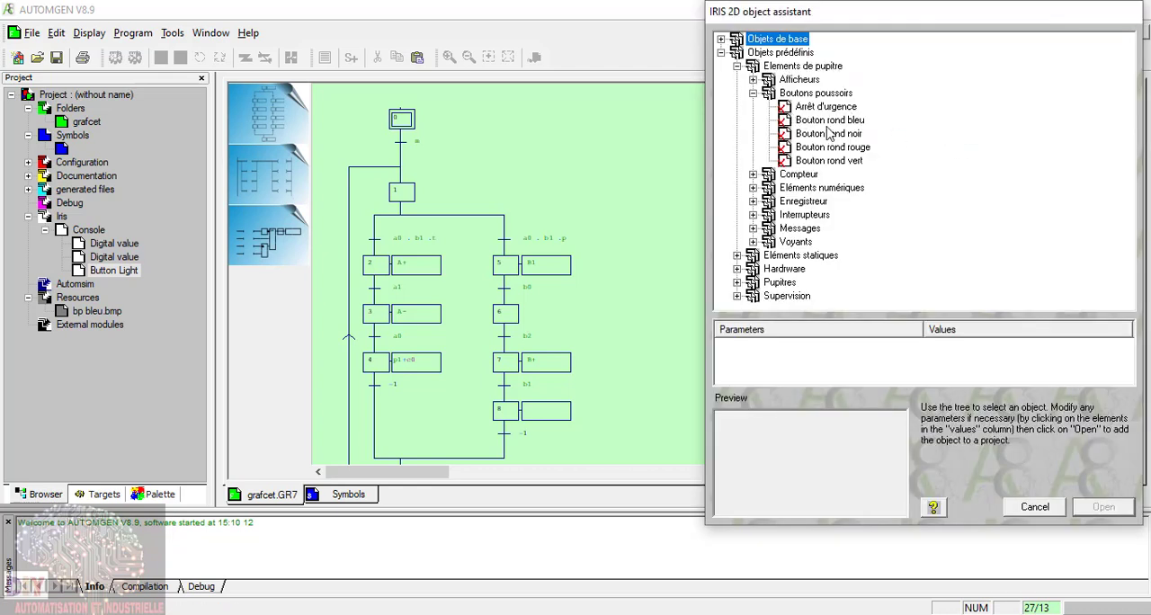
pyautogui.click(752, 94)
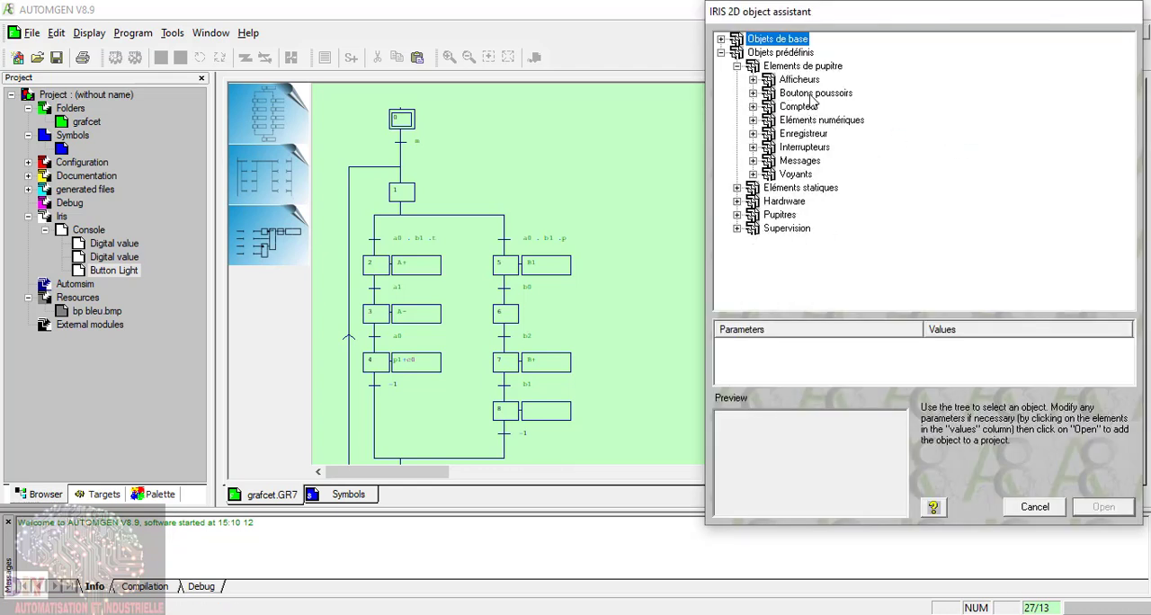
pyautogui.doubleClick(817, 95)
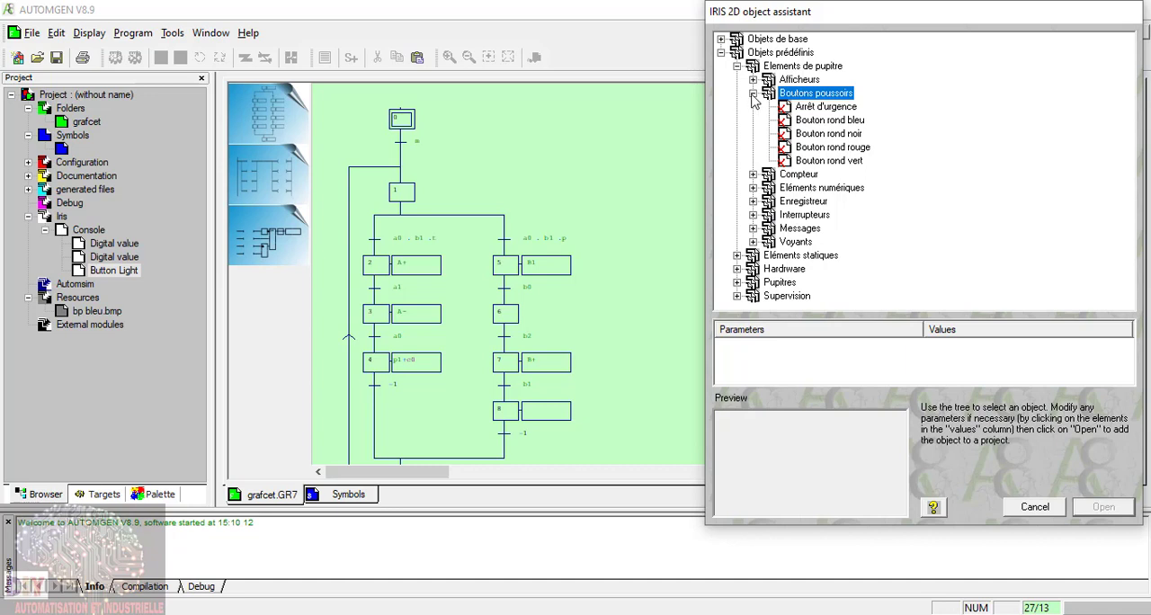
pyautogui.doubleClick(803, 216)
pyautogui.click(908, 202)
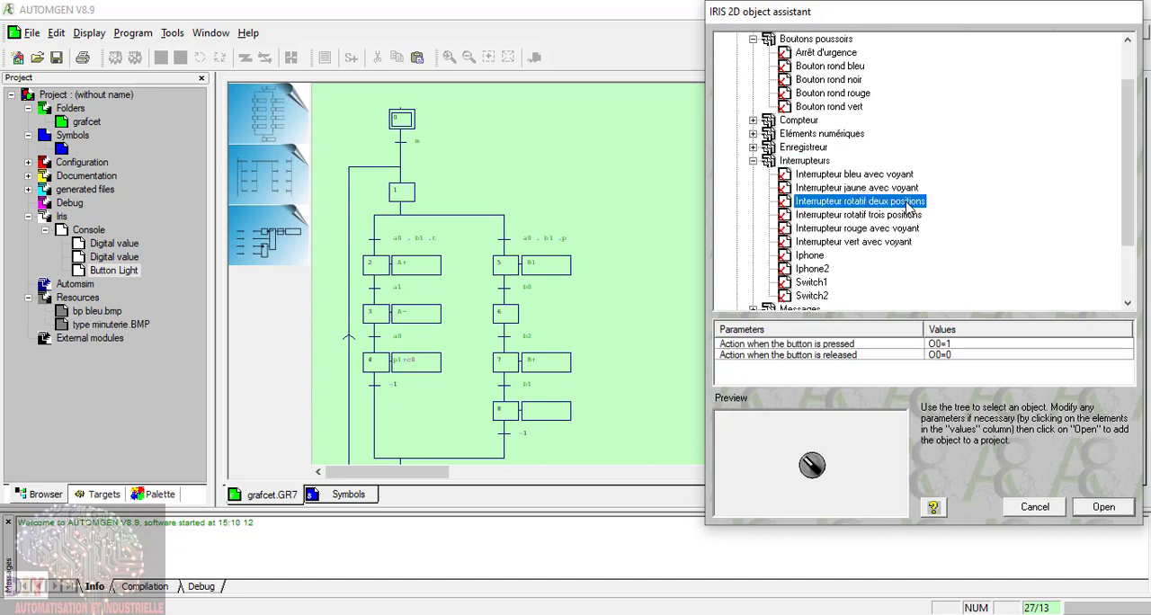
pyautogui.click(1104, 507)
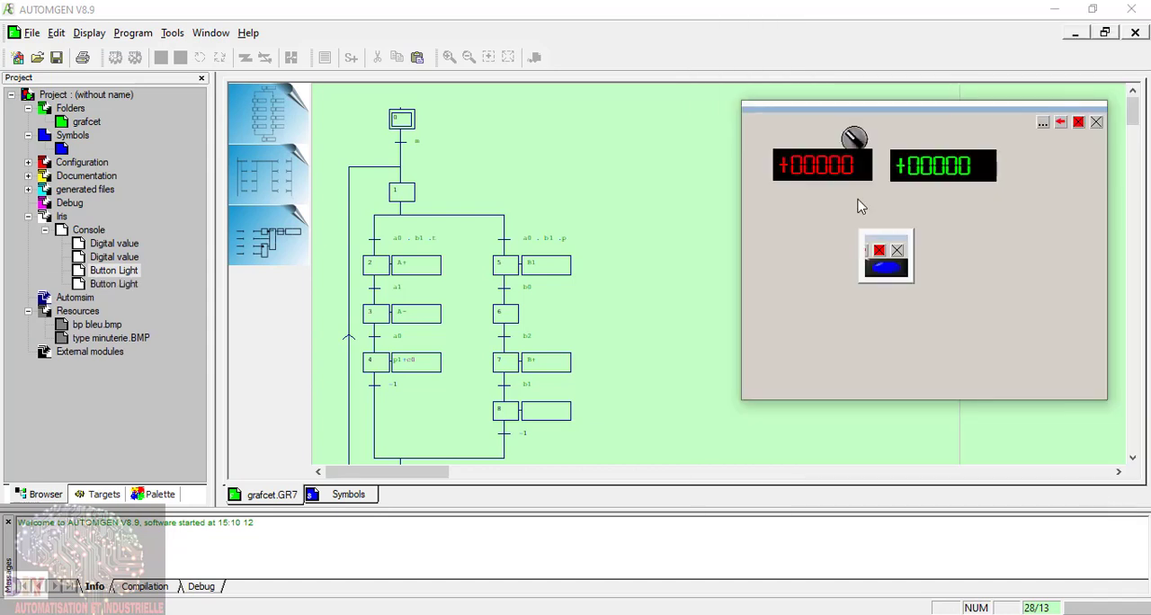
pyautogui.rightClick(851, 137)
pyautogui.moveTo(883, 132); pyautogui.dragTo(963, 263)
pyautogui.moveTo(805, 268)
pyautogui.mouseDown()
pyautogui.moveTo(822, 281)
pyautogui.moveTo(809, 281)
pyautogui.mouseUp()
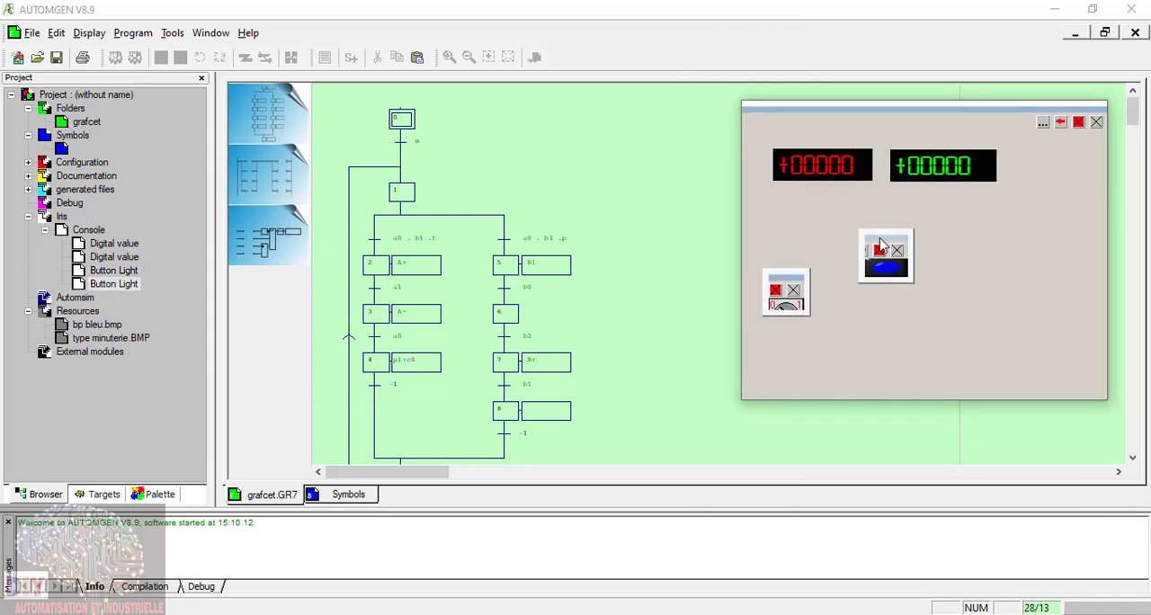
pyautogui.moveTo(874, 231); pyautogui.dragTo(876, 211)
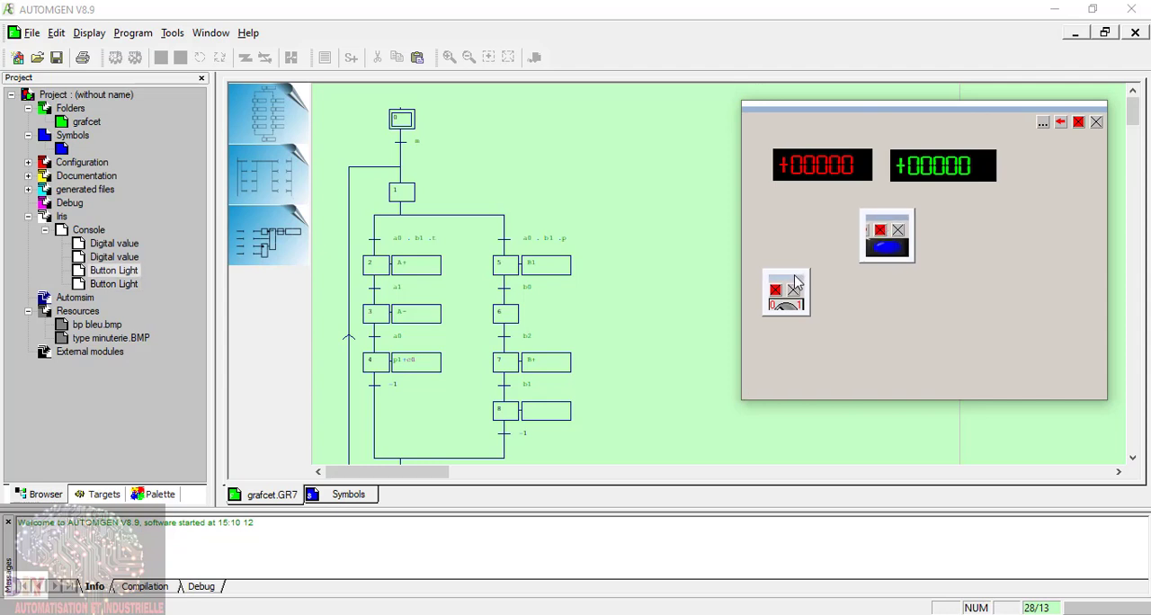
pyautogui.moveTo(793, 274); pyautogui.dragTo(796, 249)
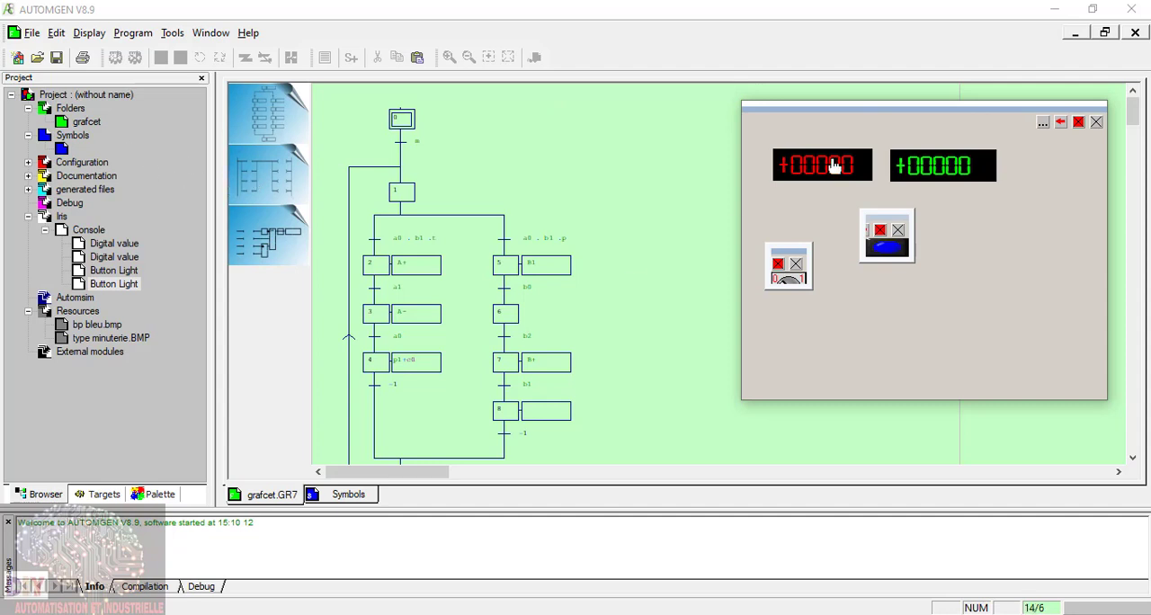
# Step: Add the predefined push button Bouton rond noir to the console and place it beside the blue button, under the green display
pyautogui.click(1043, 124)
pyautogui.click(1000, 137)
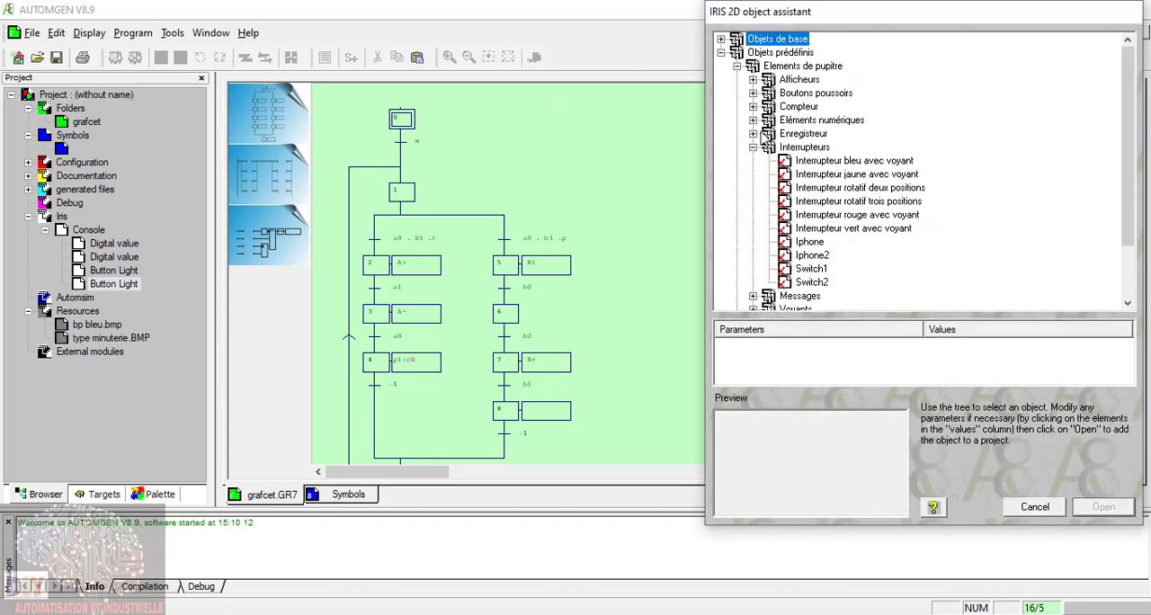
pyautogui.click(753, 147)
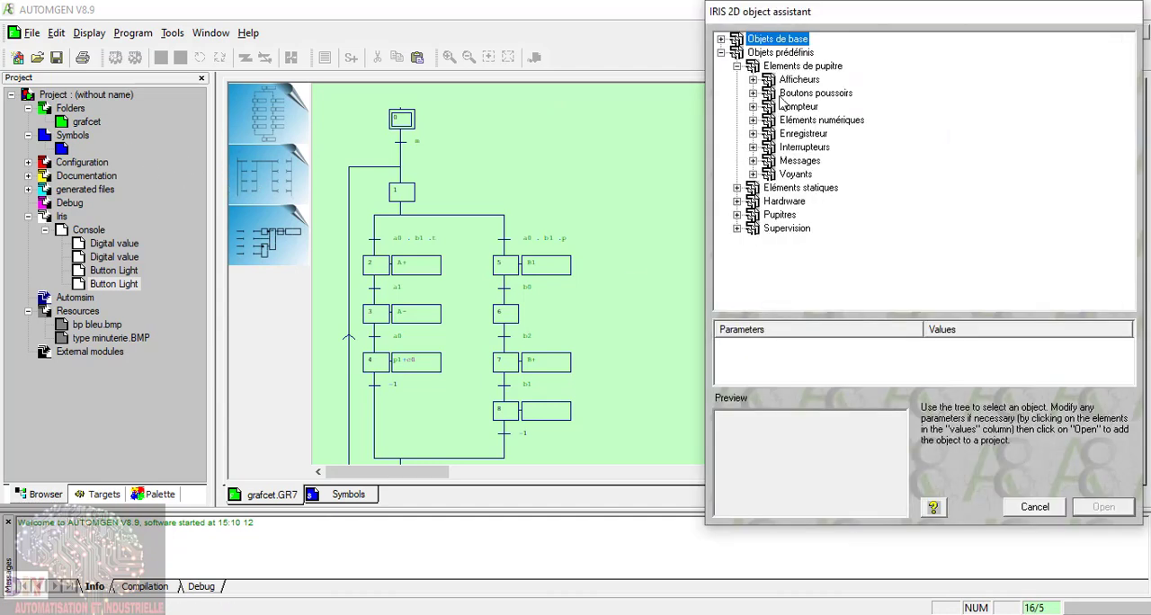
pyautogui.click(753, 94)
pyautogui.click(818, 134)
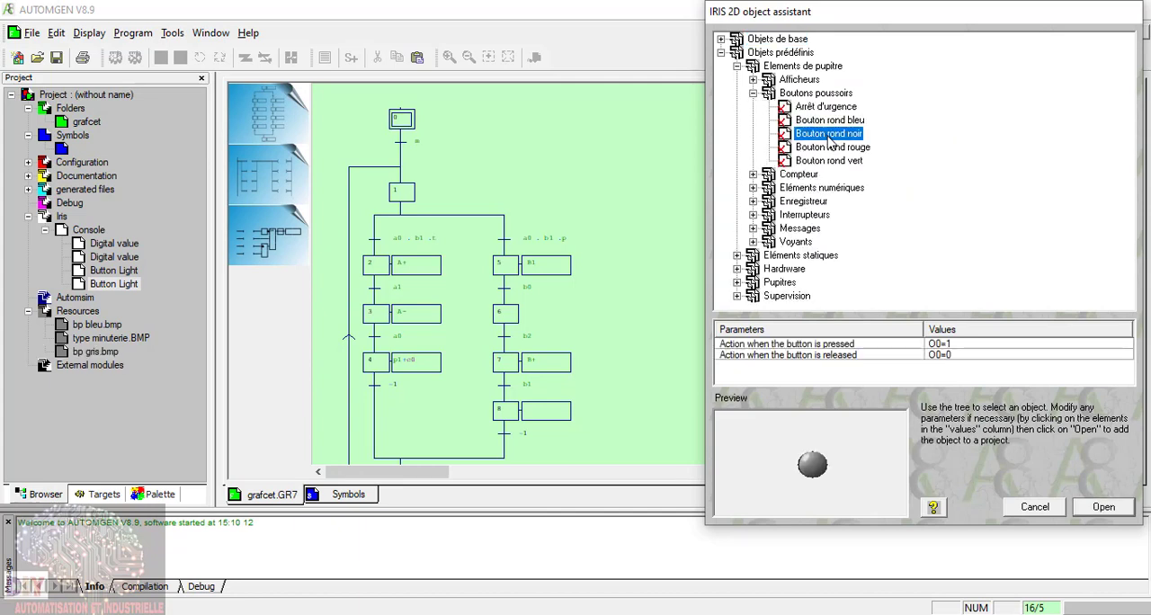
pyautogui.click(1104, 507)
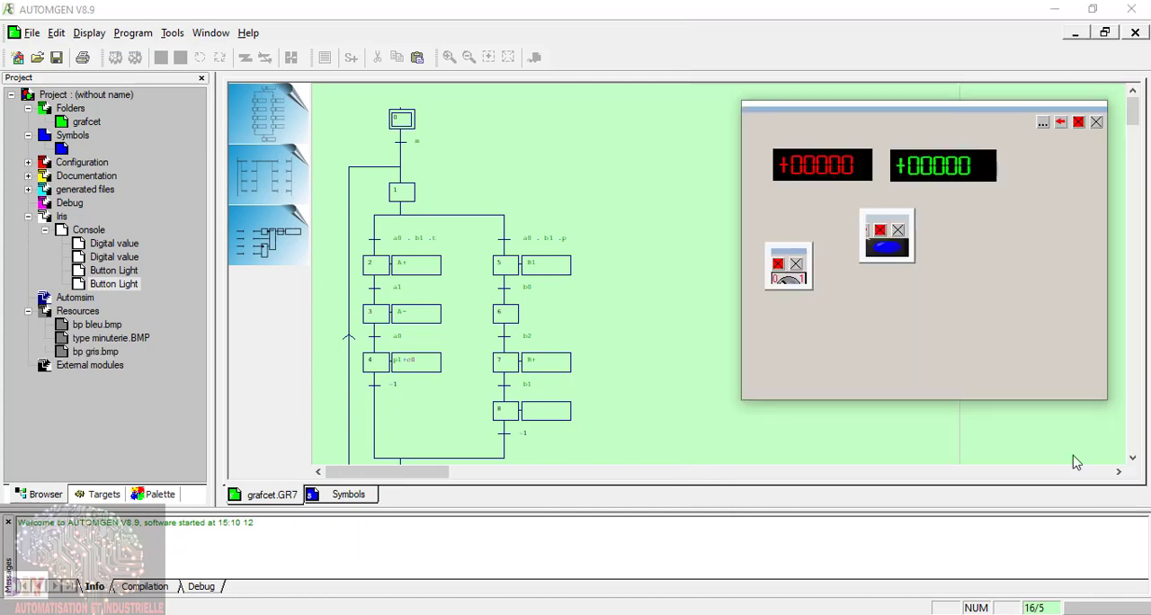
pyautogui.rightClick(875, 385)
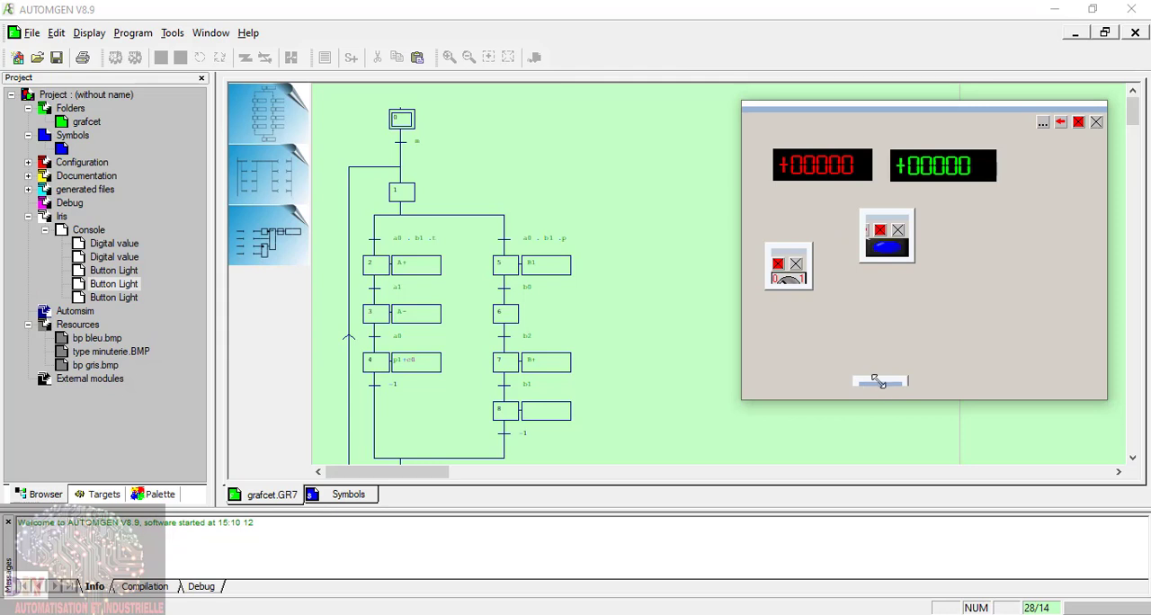
pyautogui.moveTo(880, 381); pyautogui.dragTo(956, 217)
pyautogui.moveTo(983, 258); pyautogui.dragTo(985, 259)
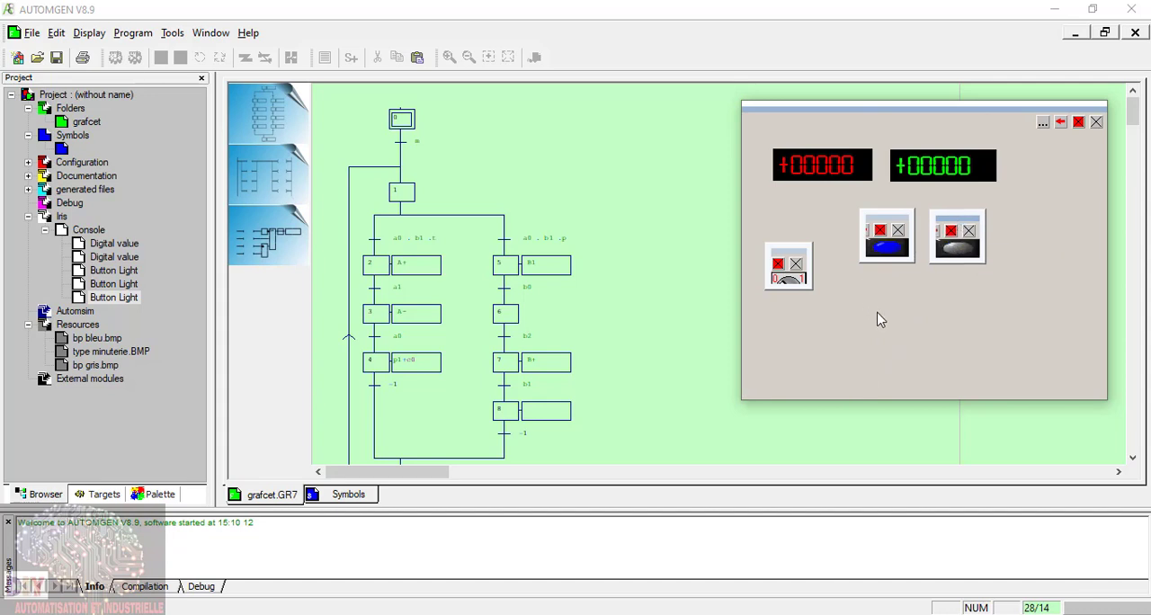
# Step: Add the predefined push button Bouton rond rouge to the console and place it directly below the blue button
pyautogui.click(1042, 123)
pyautogui.click(1000, 136)
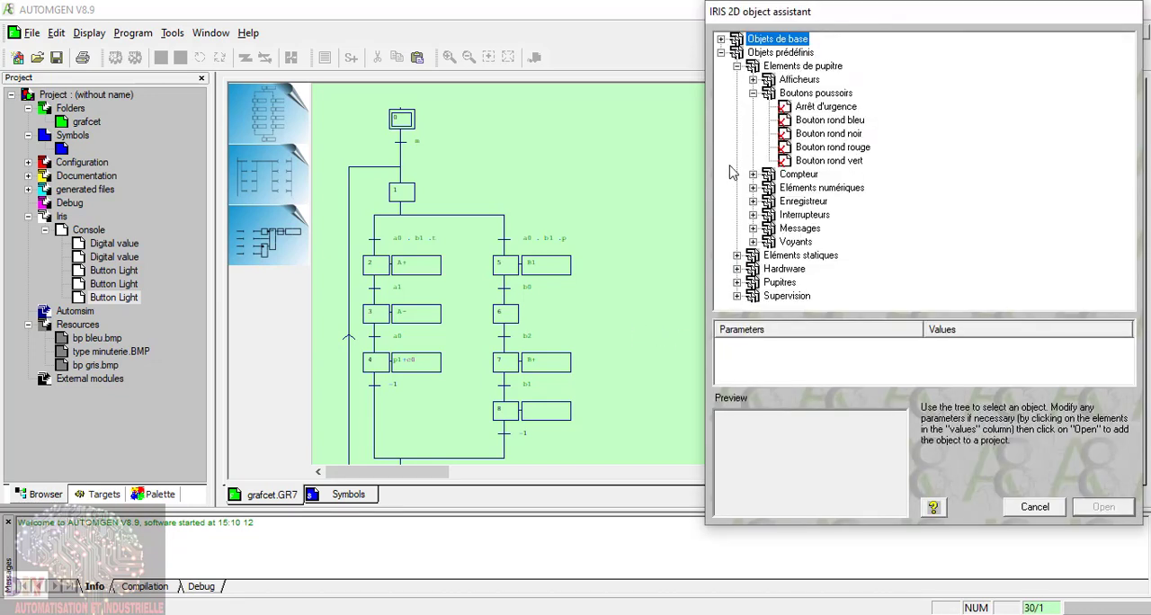
pyautogui.click(846, 147)
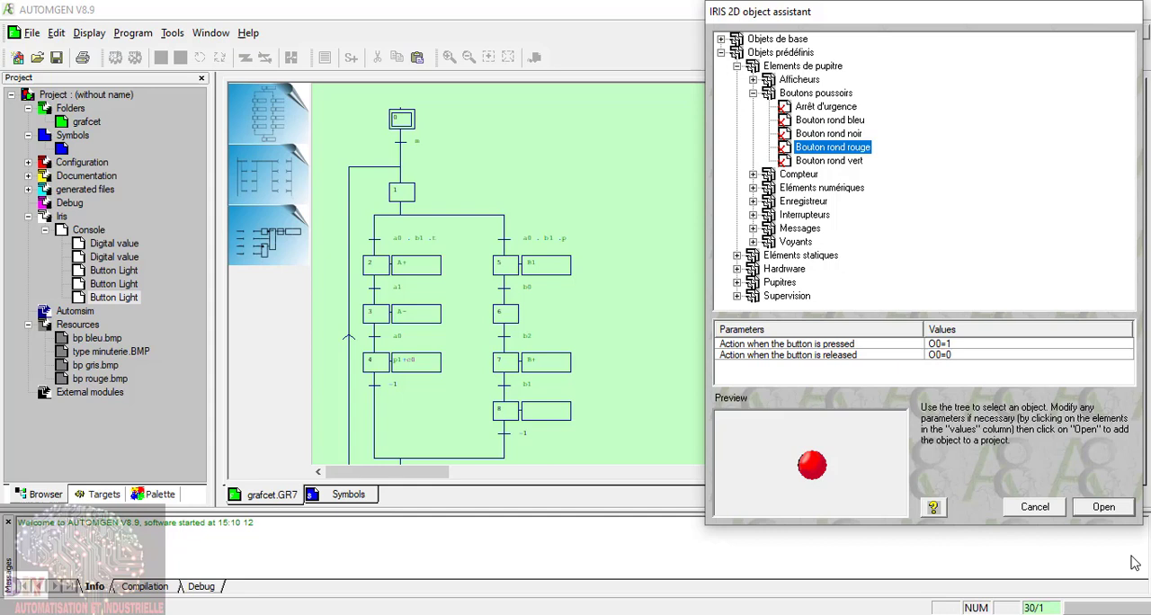
pyautogui.click(1101, 509)
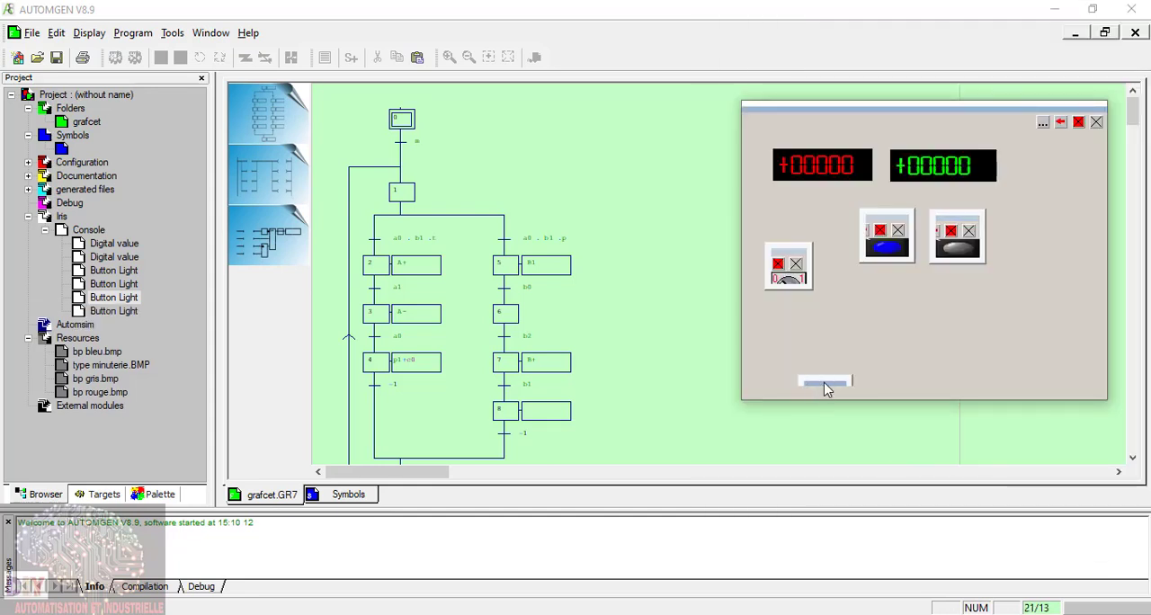
pyautogui.click(864, 274)
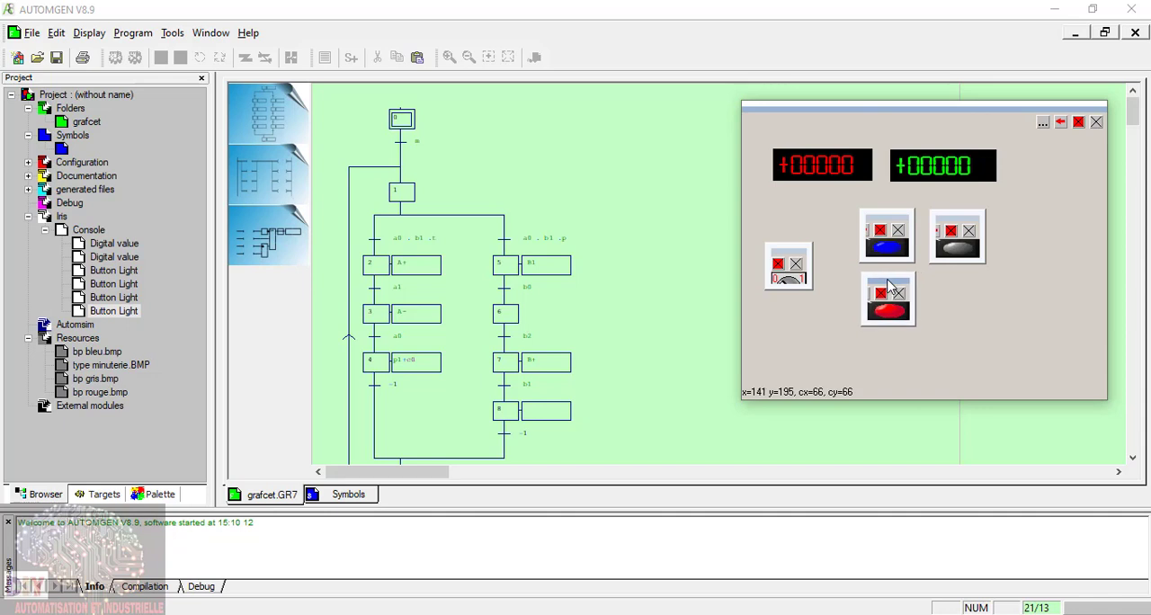
# Step: Add the predefined push button Bouton rond vert to the console and place it below the black button, beside the red one
pyautogui.click(1043, 122)
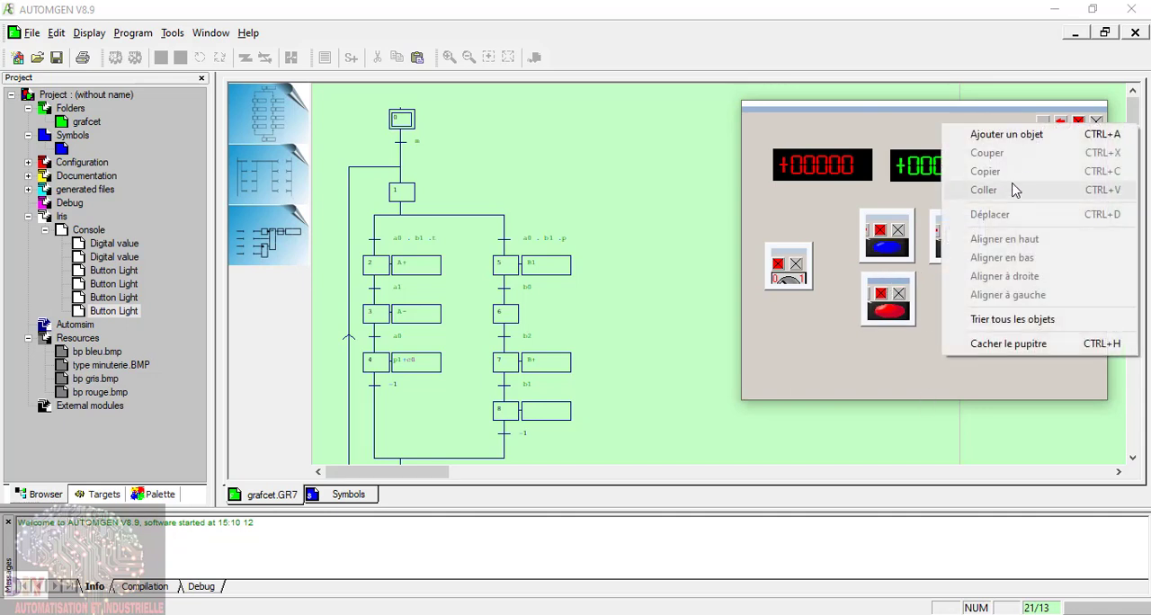
pyautogui.click(1007, 135)
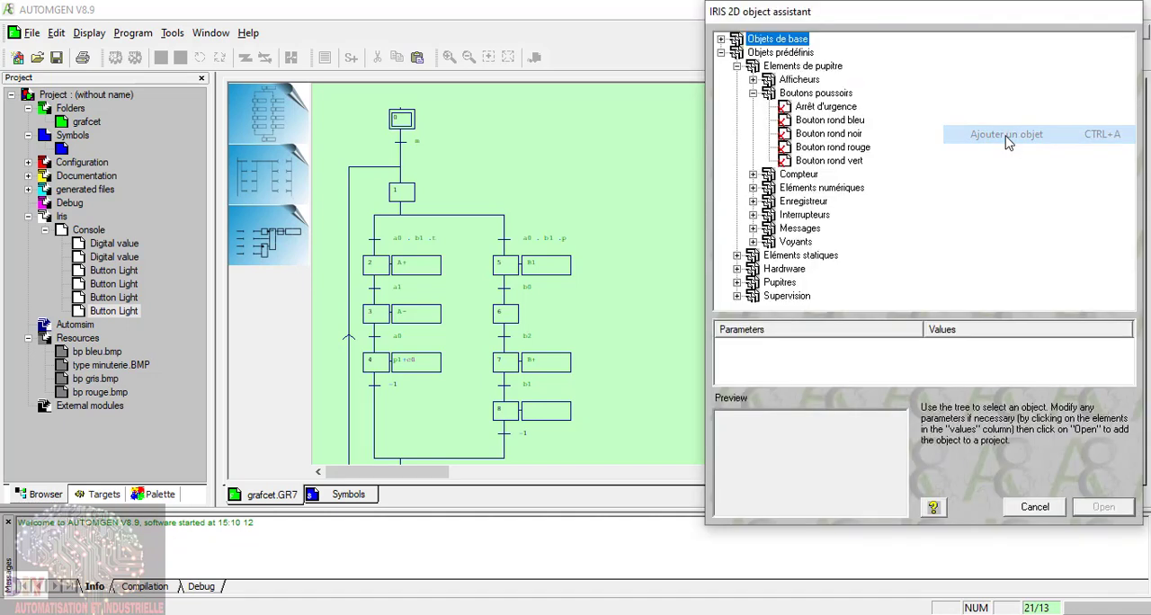
pyautogui.click(841, 161)
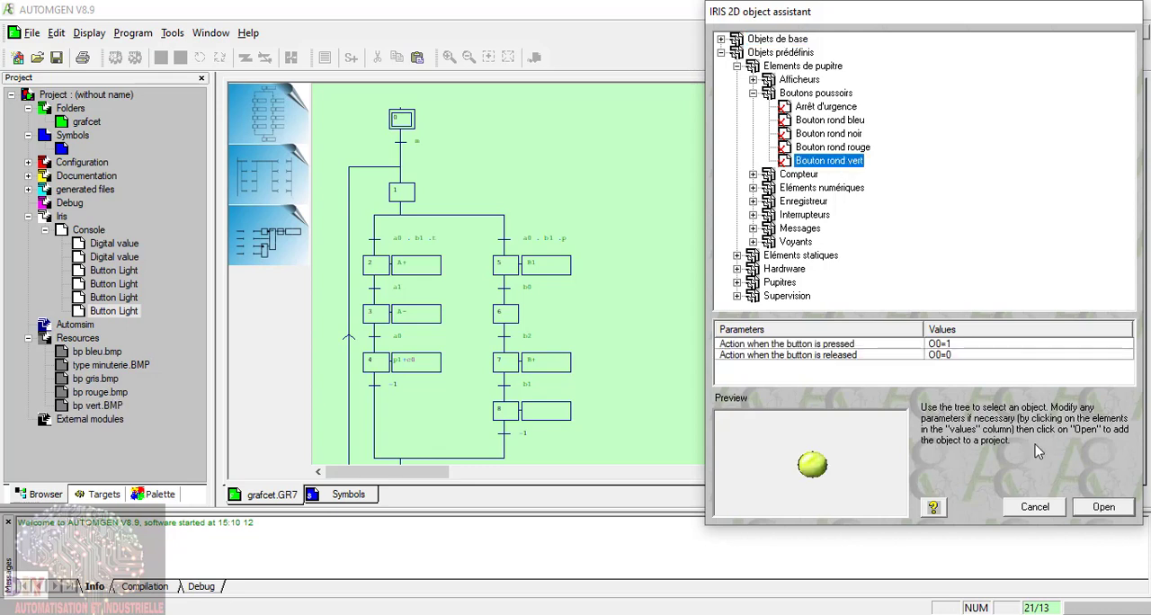
pyautogui.click(1103, 507)
pyautogui.click(935, 383)
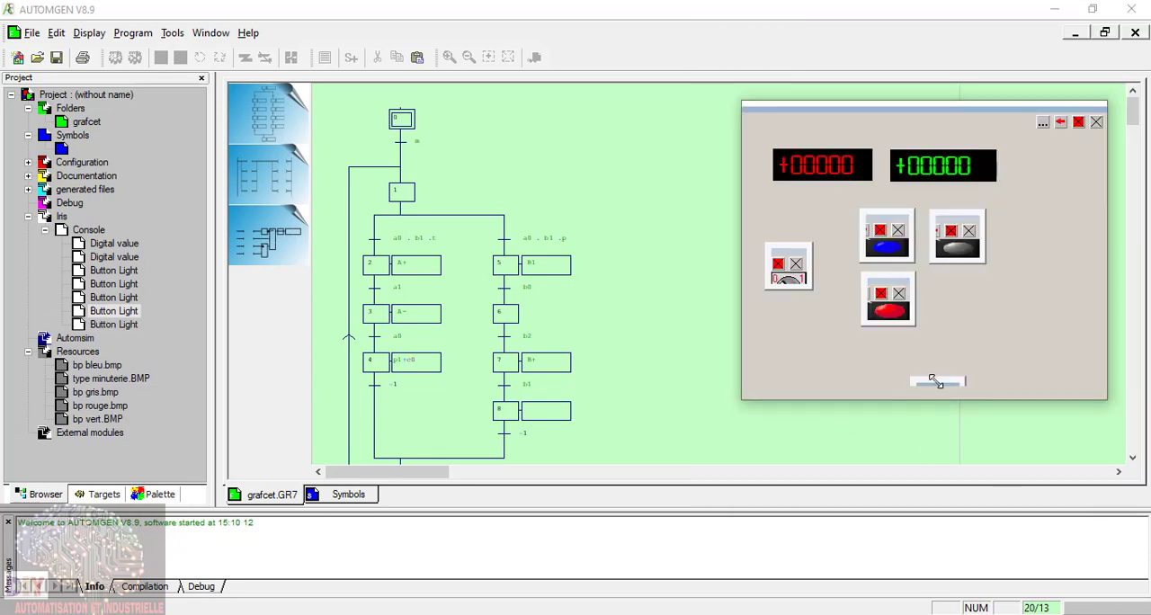
pyautogui.moveTo(933, 389); pyautogui.dragTo(955, 286)
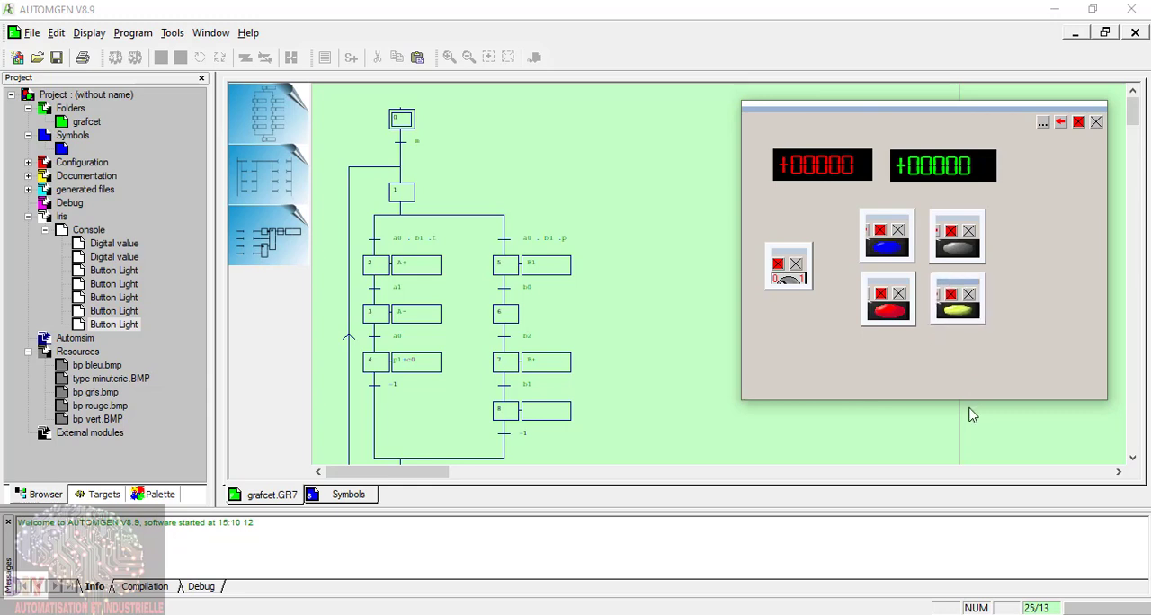
# Step: Make the console taller and add a second Bouton rond noir push button directly below the red button
pyautogui.moveTo(966, 398); pyautogui.dragTo(967, 465)
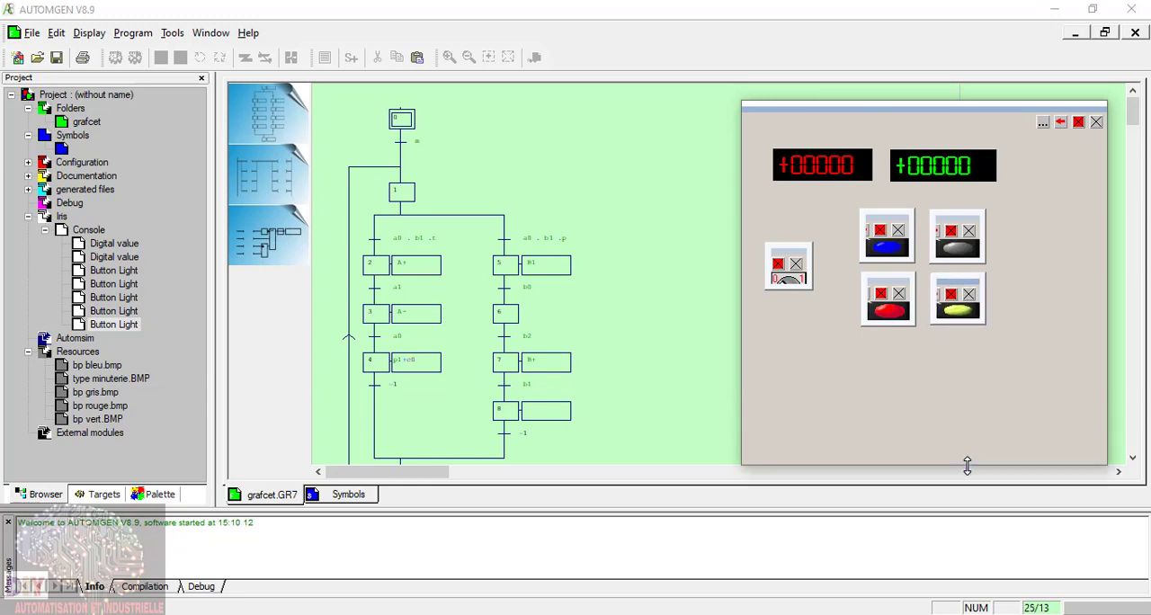
pyautogui.click(1046, 123)
pyautogui.click(999, 135)
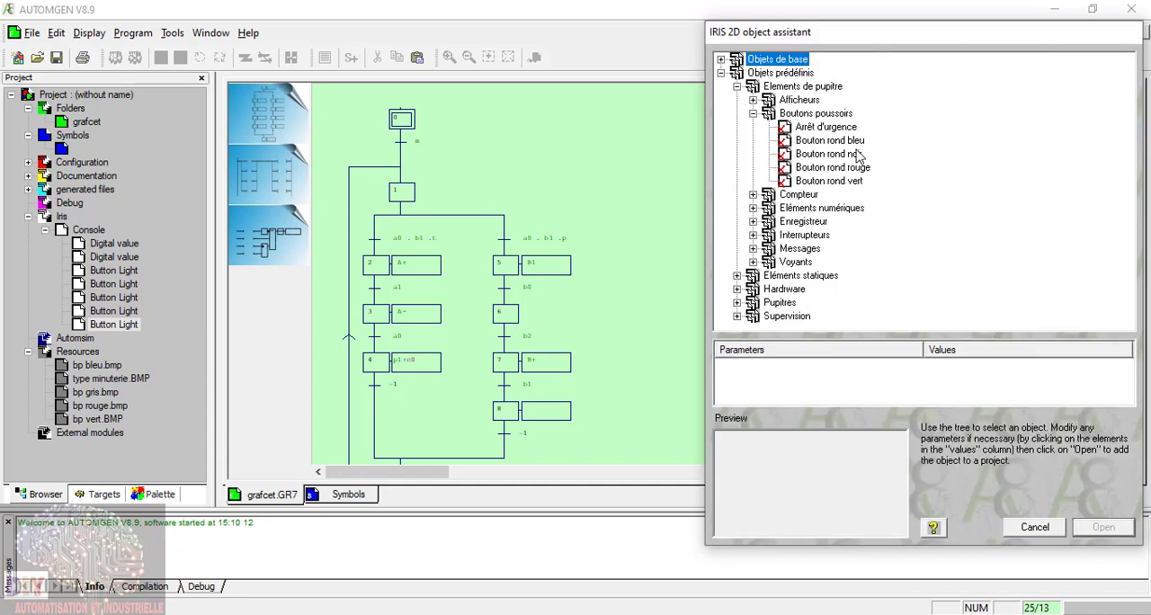
pyautogui.click(857, 144)
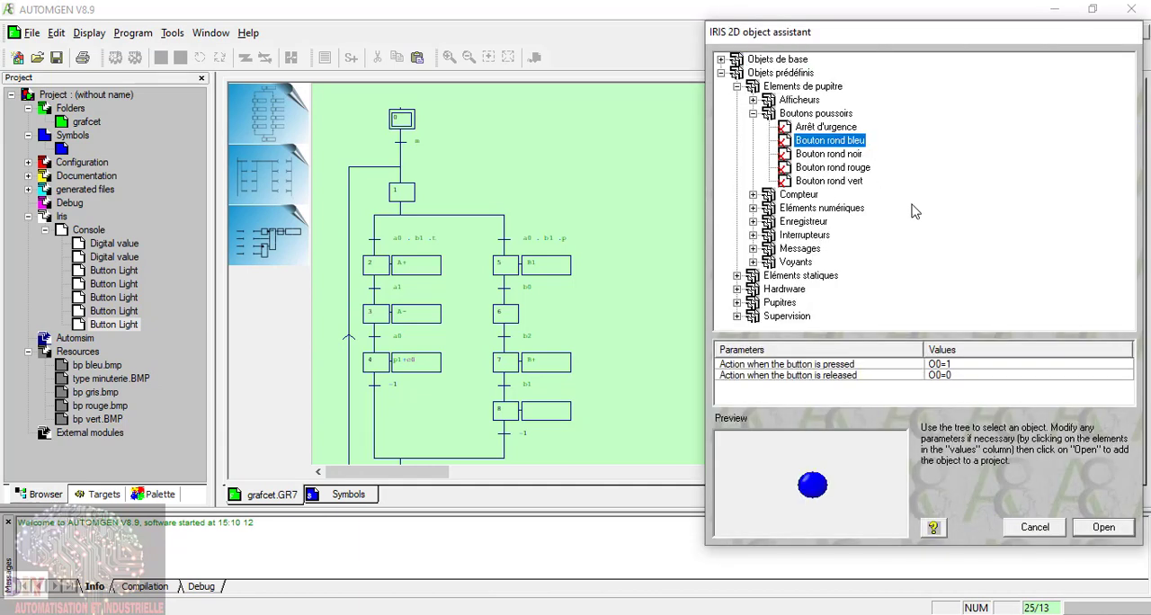
pyautogui.click(852, 155)
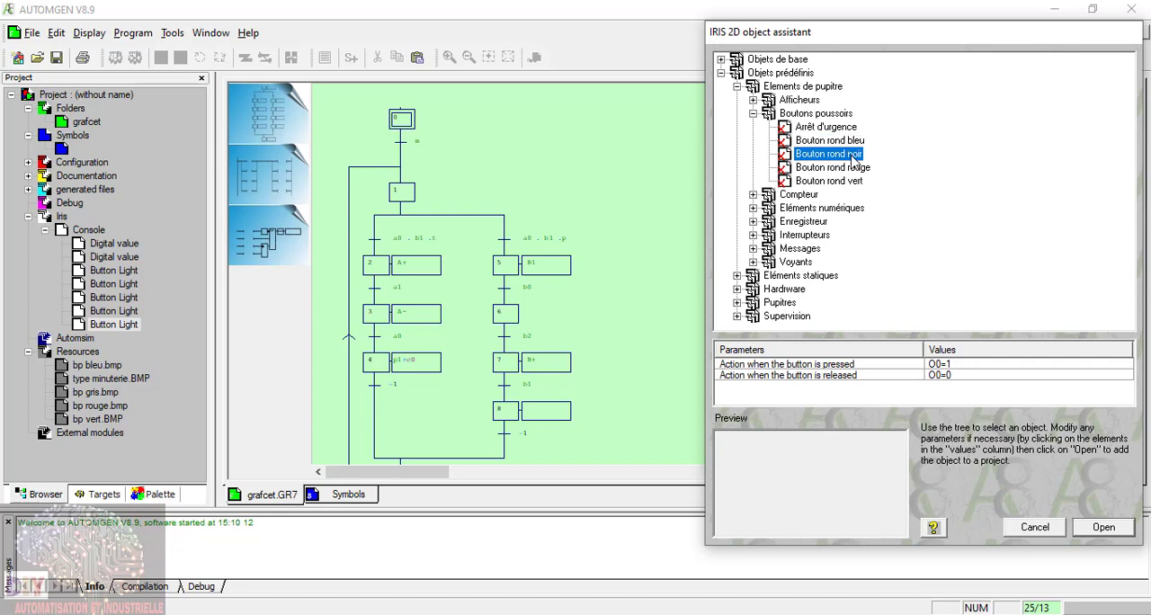
pyautogui.click(1100, 528)
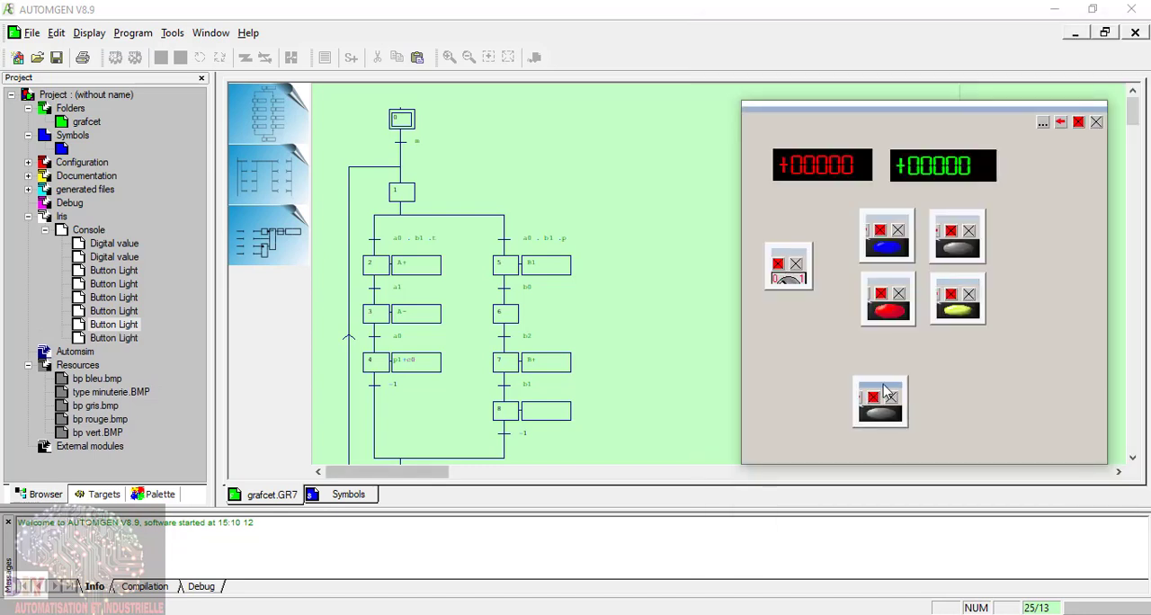
pyautogui.moveTo(875, 399); pyautogui.dragTo(895, 354)
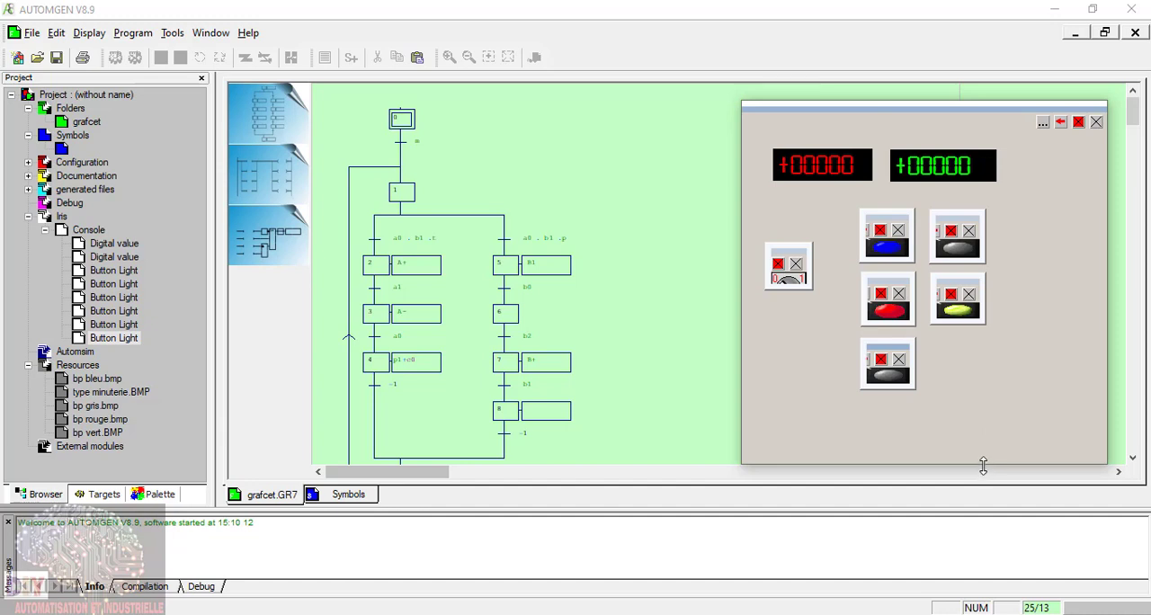
# Step: Enlarge and reposition the console, and add a second Bouton rond vert push button below the first green one, completing the third row
pyautogui.moveTo(984, 465); pyautogui.dragTo(981, 516)
pyautogui.moveTo(887, 112); pyautogui.dragTo(833, 78)
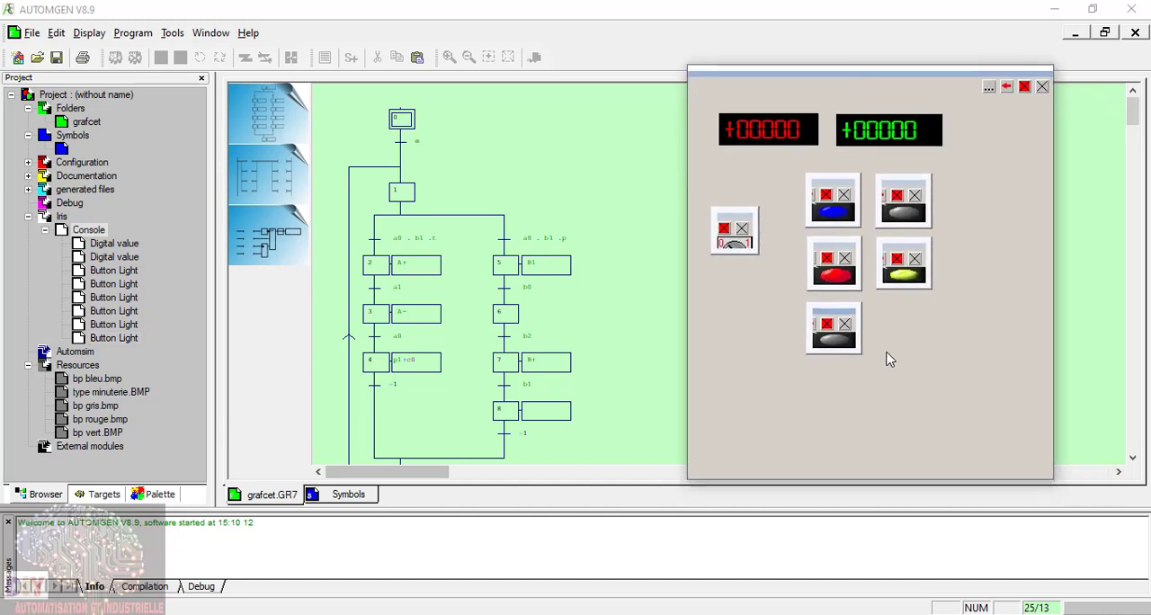
pyautogui.click(989, 93)
pyautogui.click(959, 102)
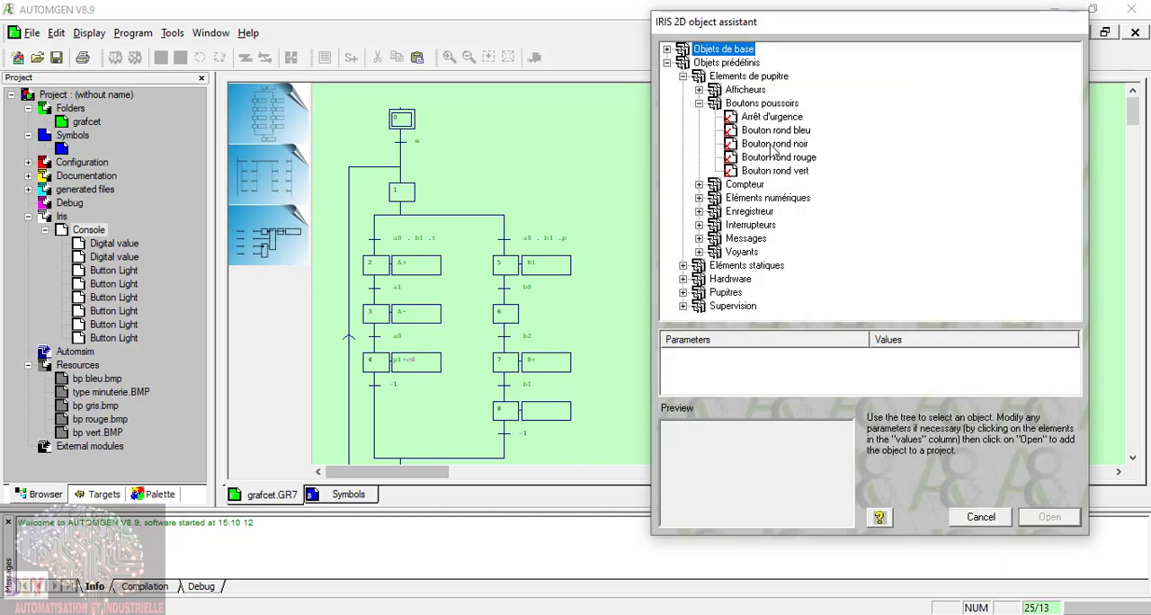
pyautogui.click(781, 157)
pyautogui.click(805, 171)
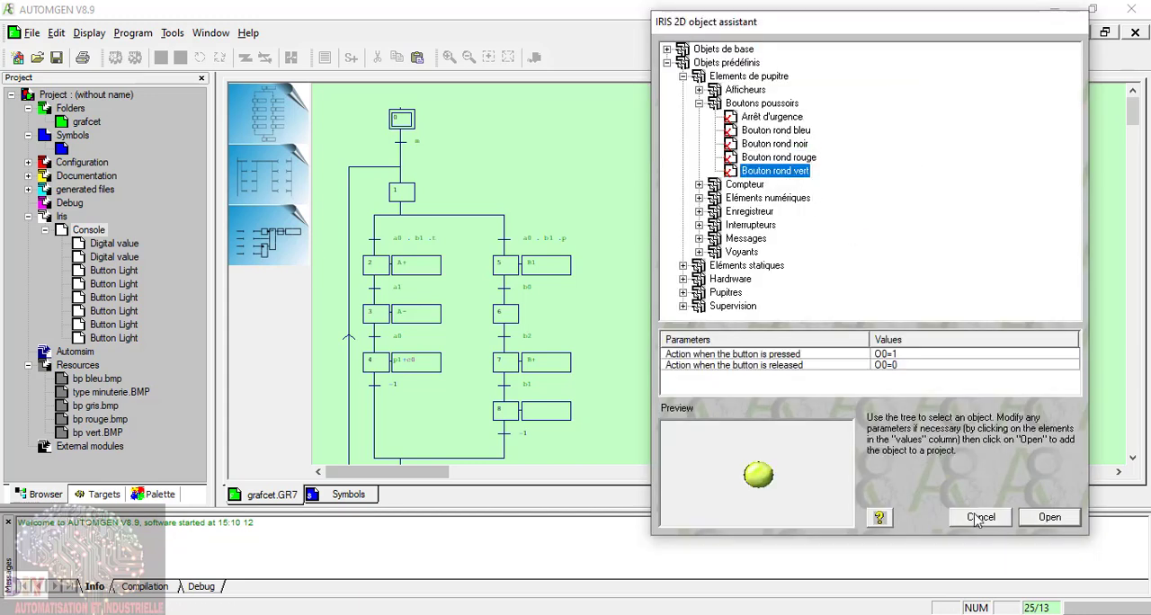
pyautogui.click(1048, 518)
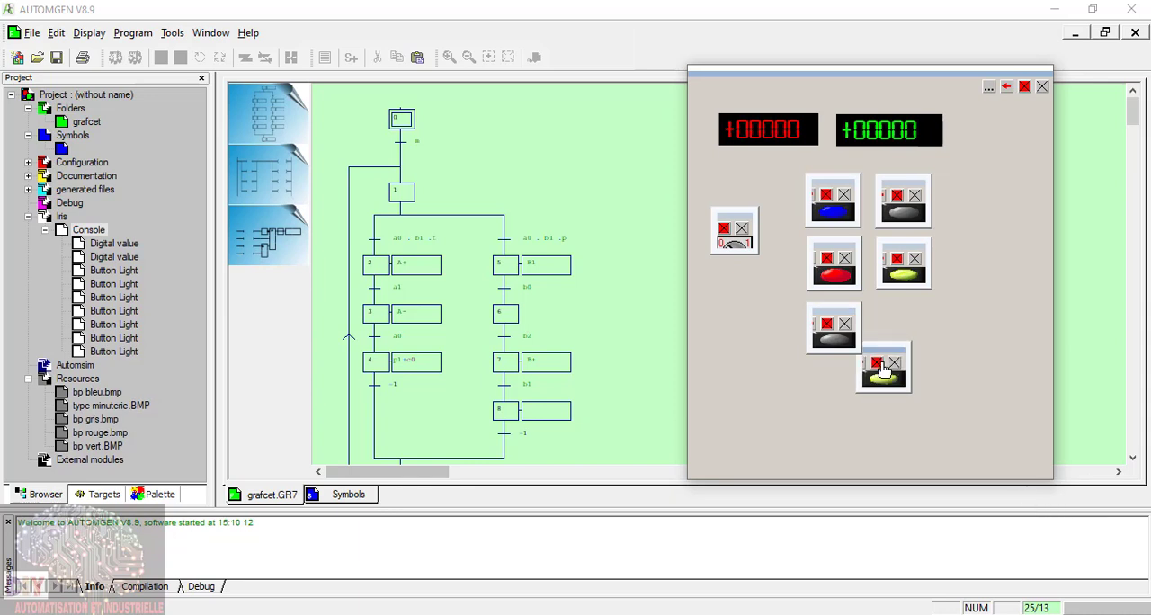
pyautogui.moveTo(886, 353); pyautogui.dragTo(909, 317)
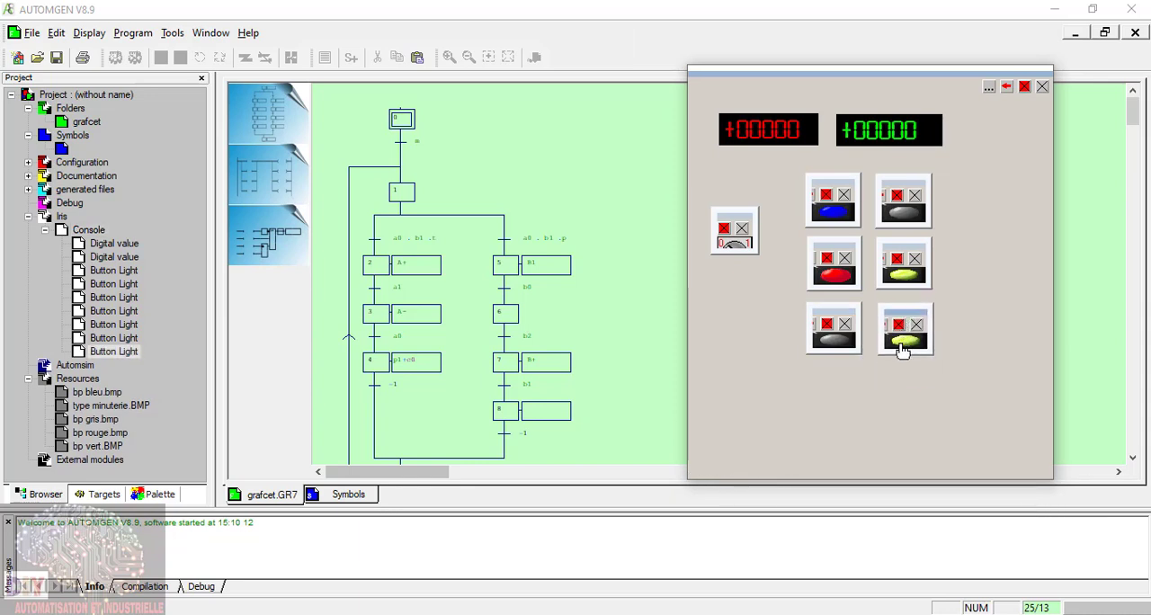
# Step: Add a second Bouton rond rouge push button to the right of the button grid and move the rotary switch slightly lower
pyautogui.click(990, 87)
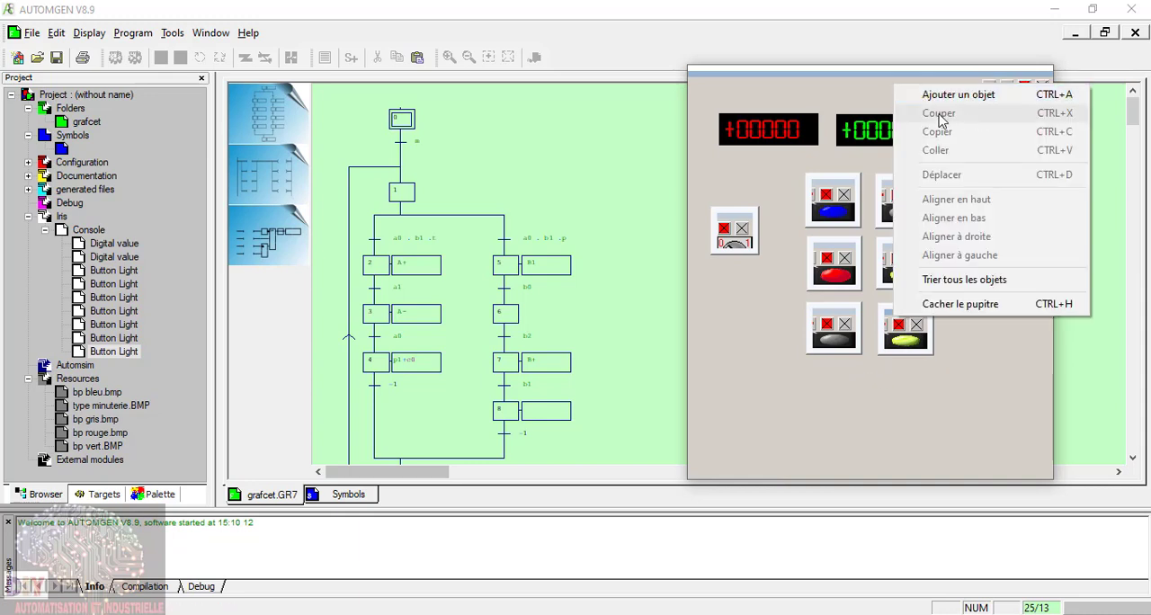
pyautogui.click(958, 96)
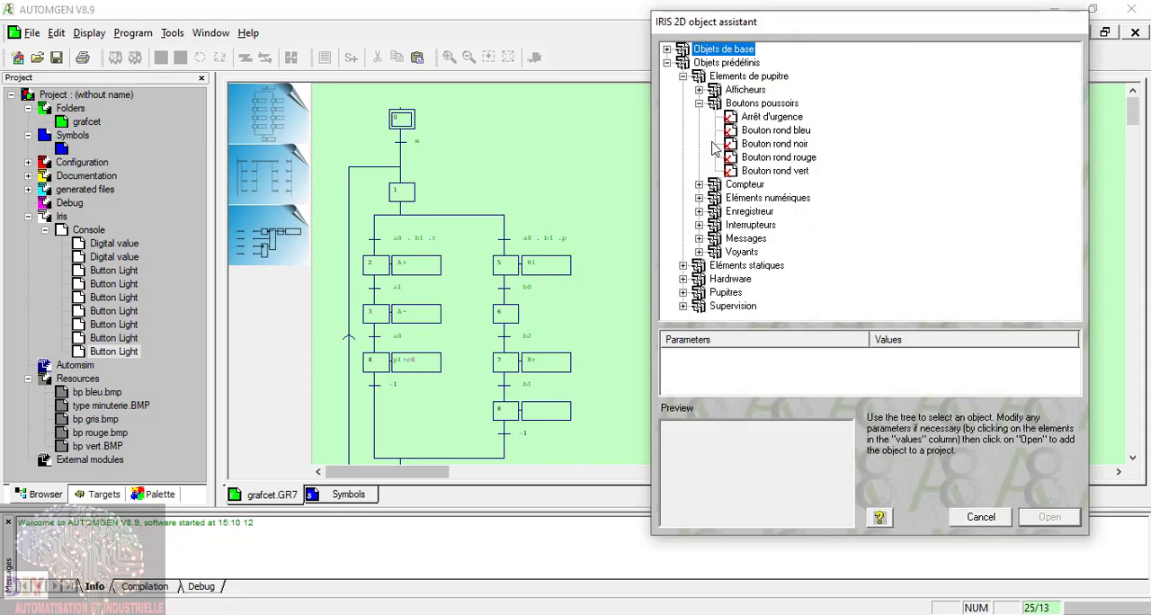
pyautogui.click(807, 158)
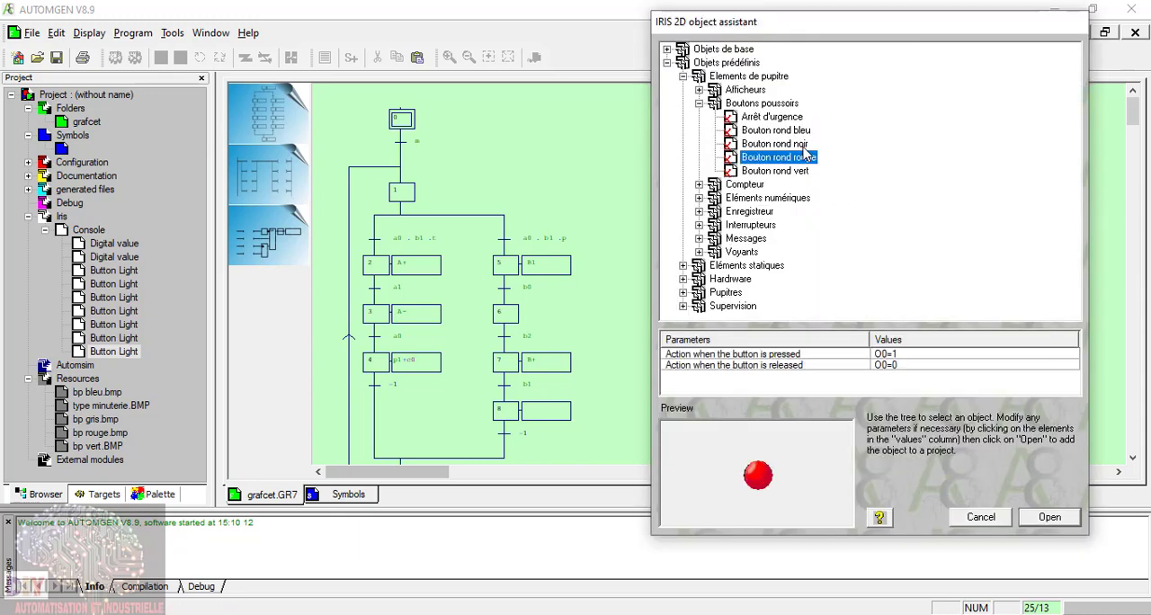
pyautogui.click(1049, 526)
pyautogui.click(769, 358)
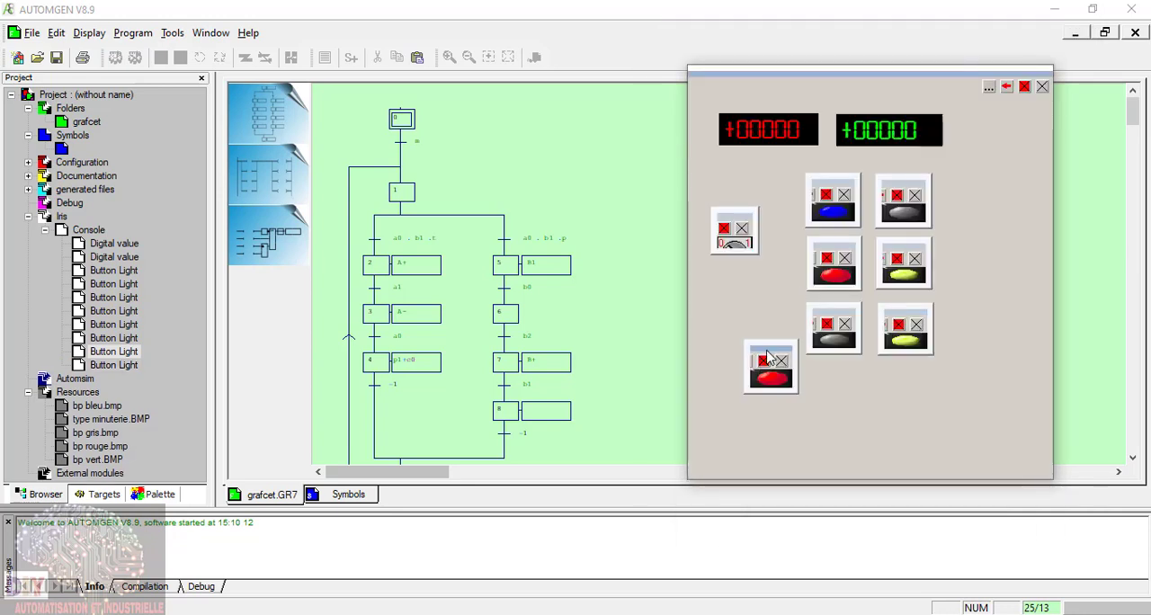
pyautogui.moveTo(769, 354); pyautogui.dragTo(990, 239)
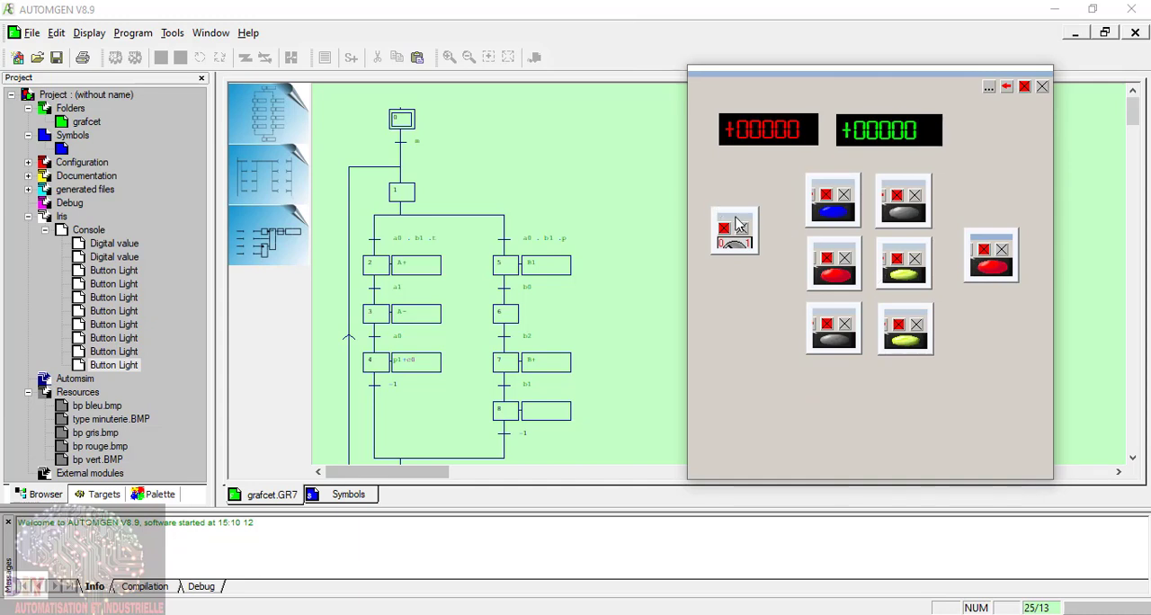
pyautogui.moveTo(736, 223); pyautogui.dragTo(736, 237)
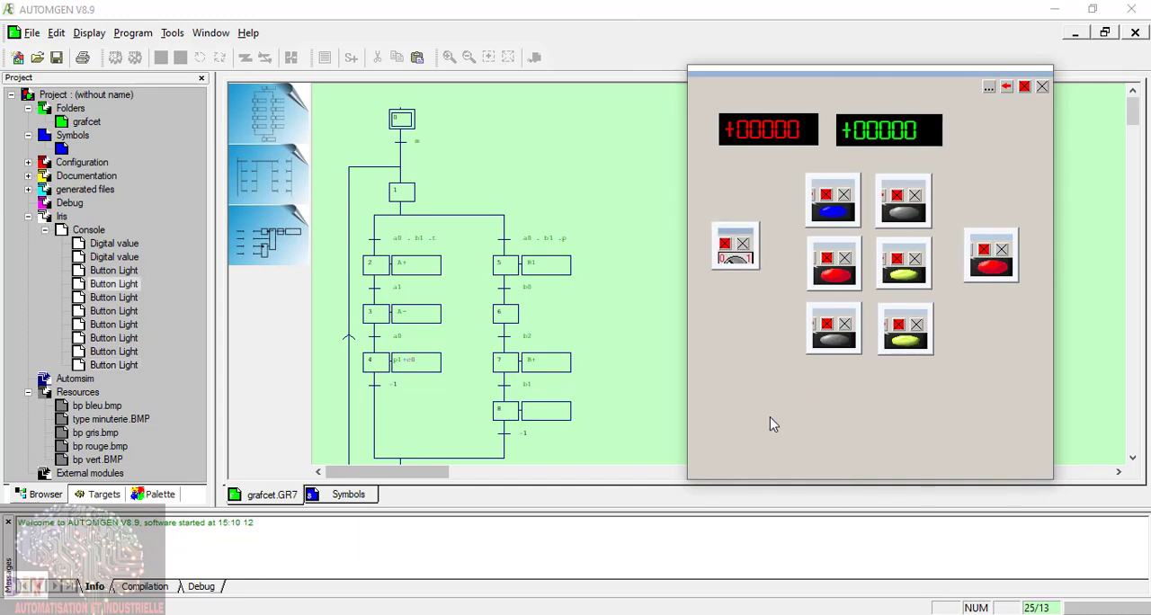
# Step: Add the predefined indicator light Voyant rond jaune to the console and place it below the rotary switch, lower than the button grid
pyautogui.click(993, 91)
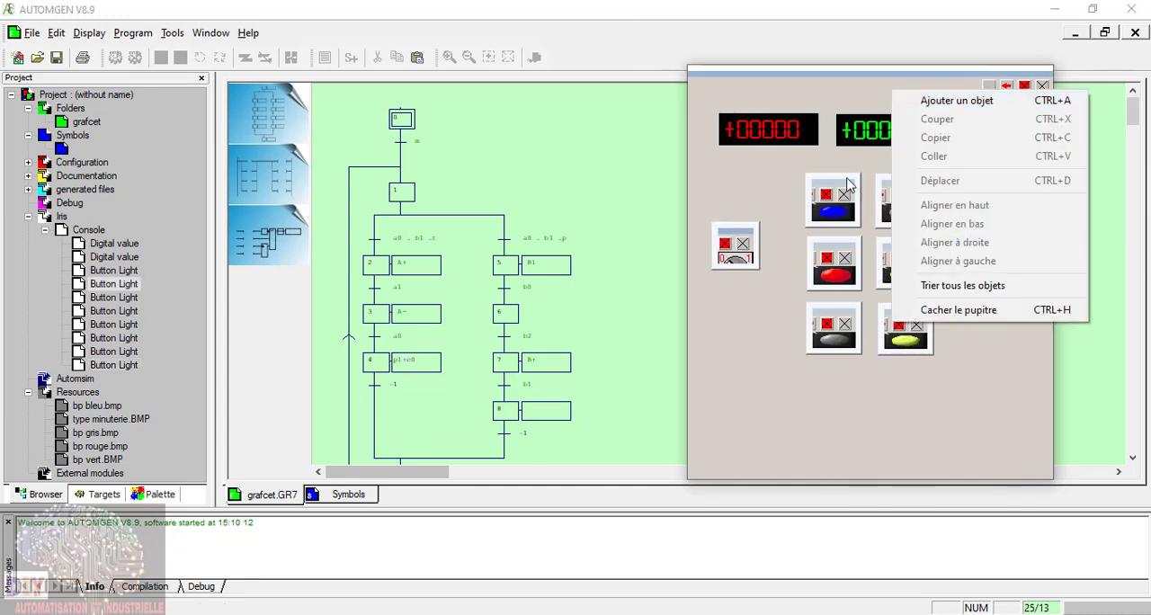
pyautogui.click(961, 99)
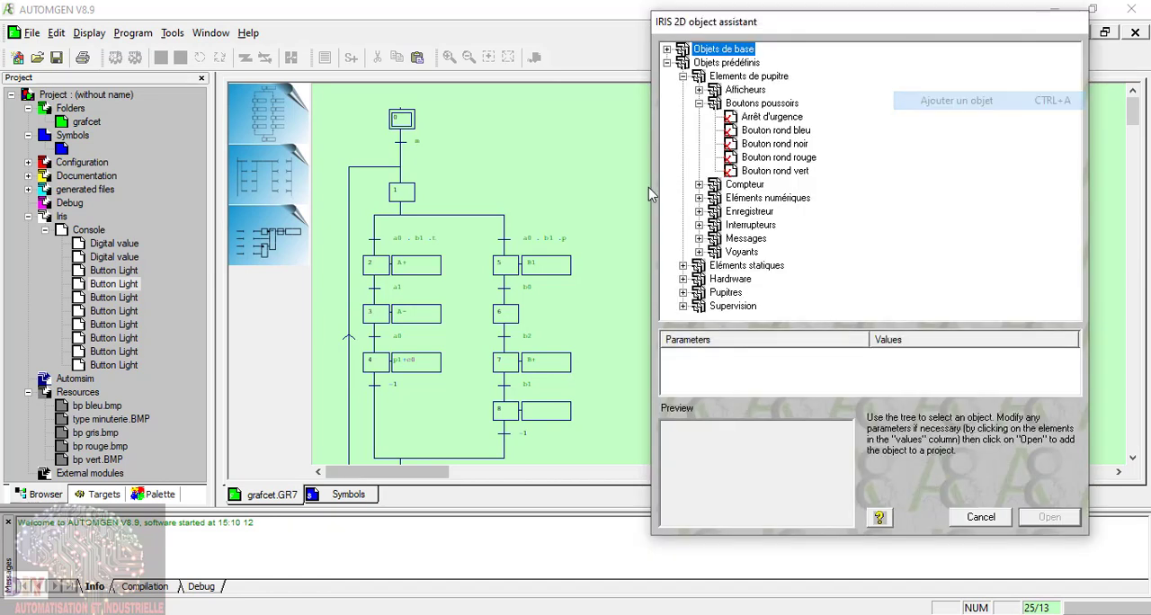
pyautogui.click(699, 103)
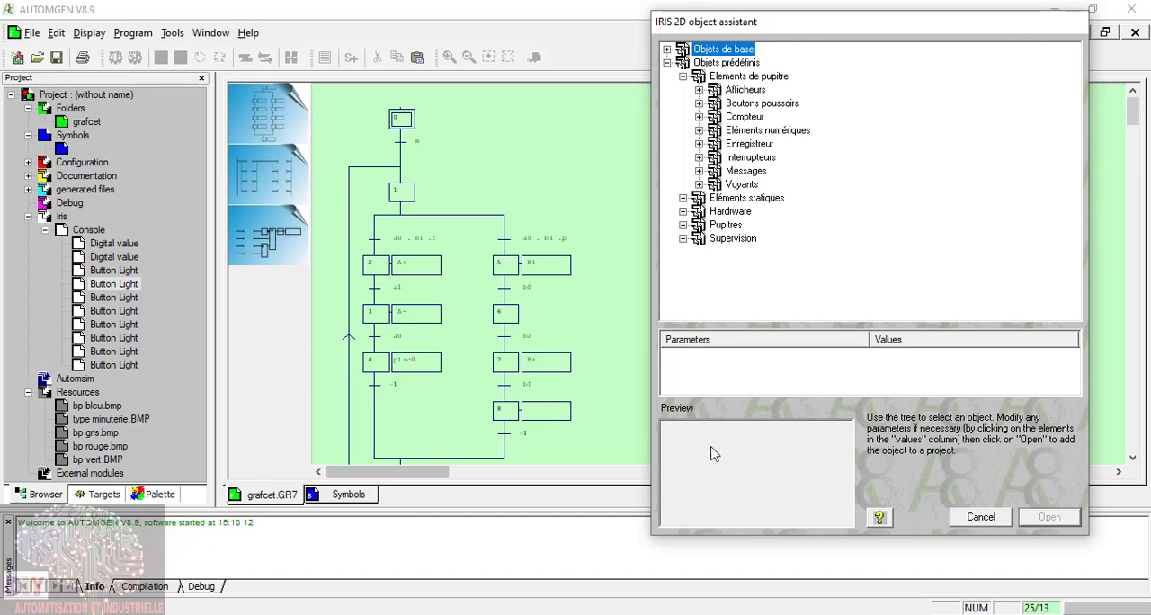
pyautogui.doubleClick(742, 184)
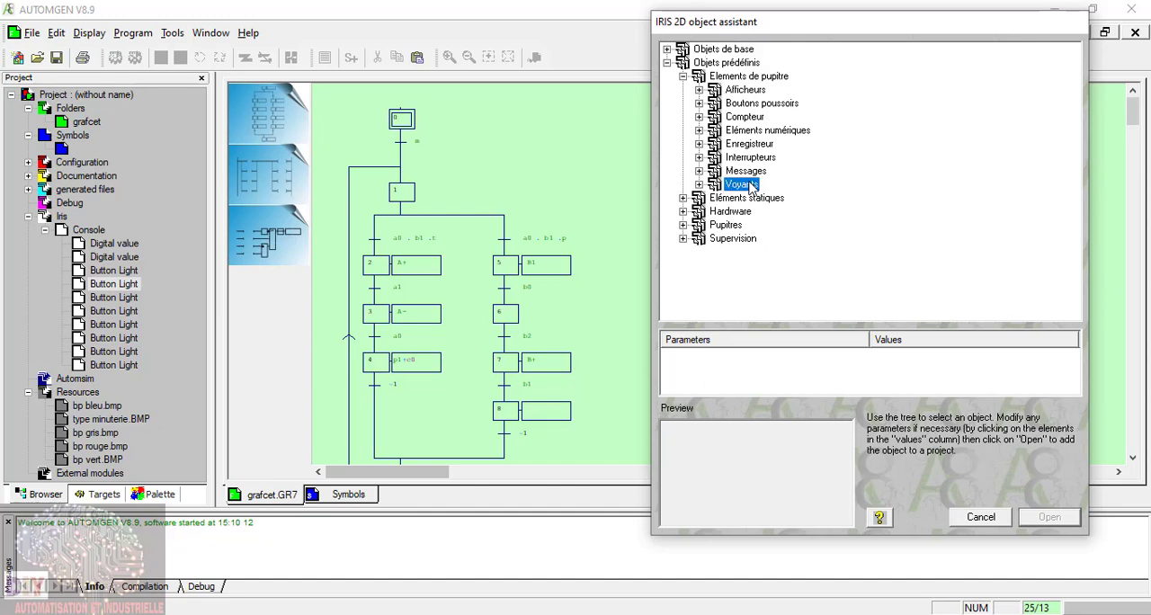
pyautogui.click(779, 211)
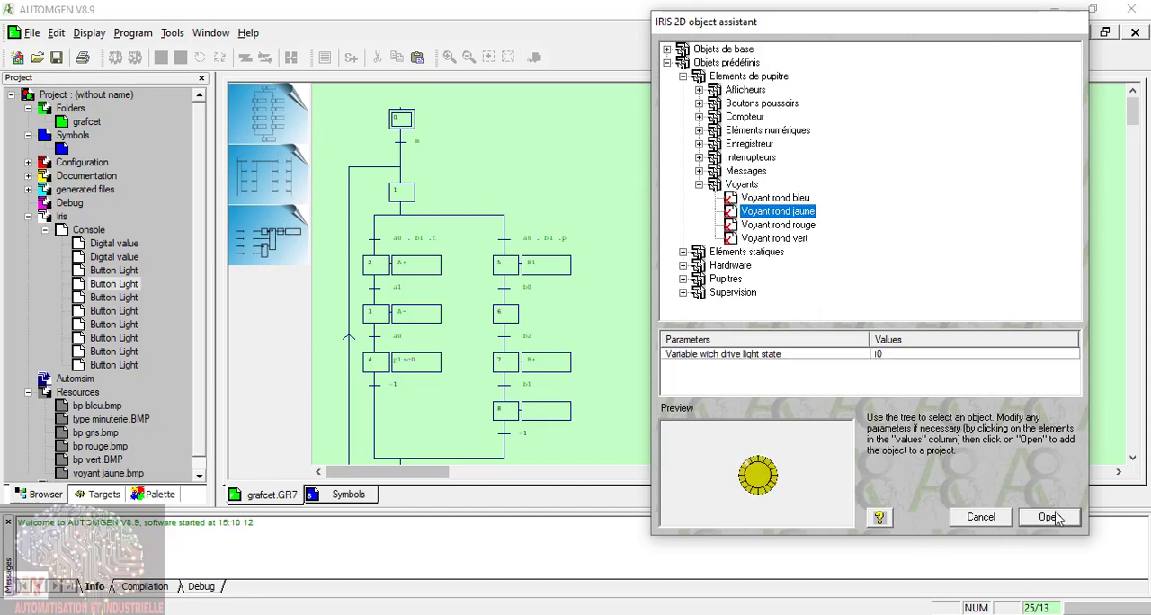
pyautogui.click(1050, 517)
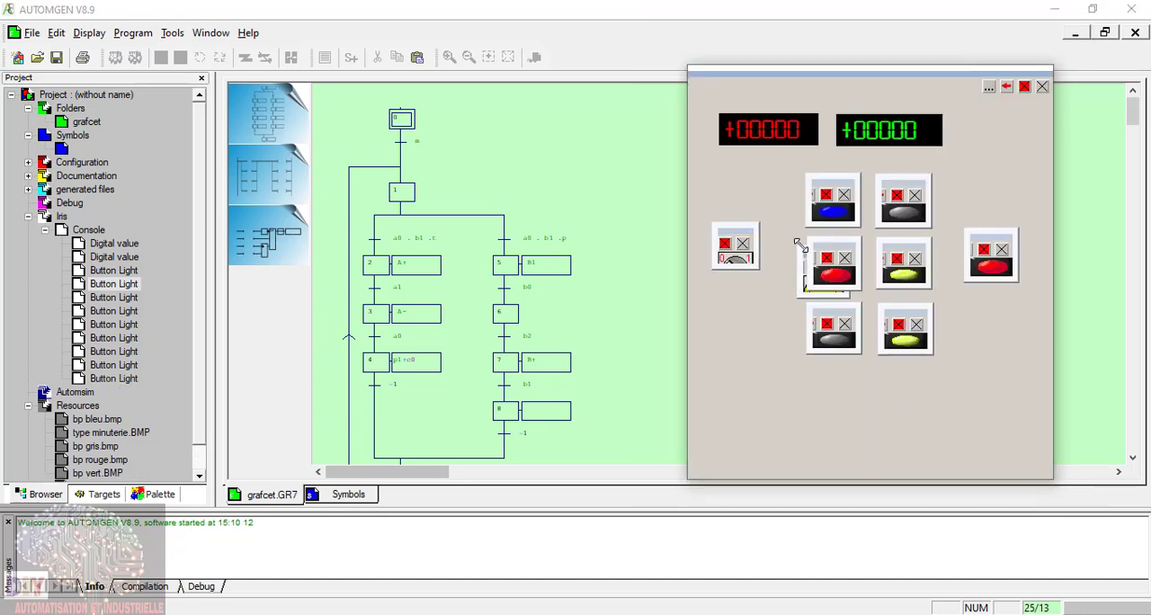
pyautogui.moveTo(805, 256); pyautogui.dragTo(715, 407)
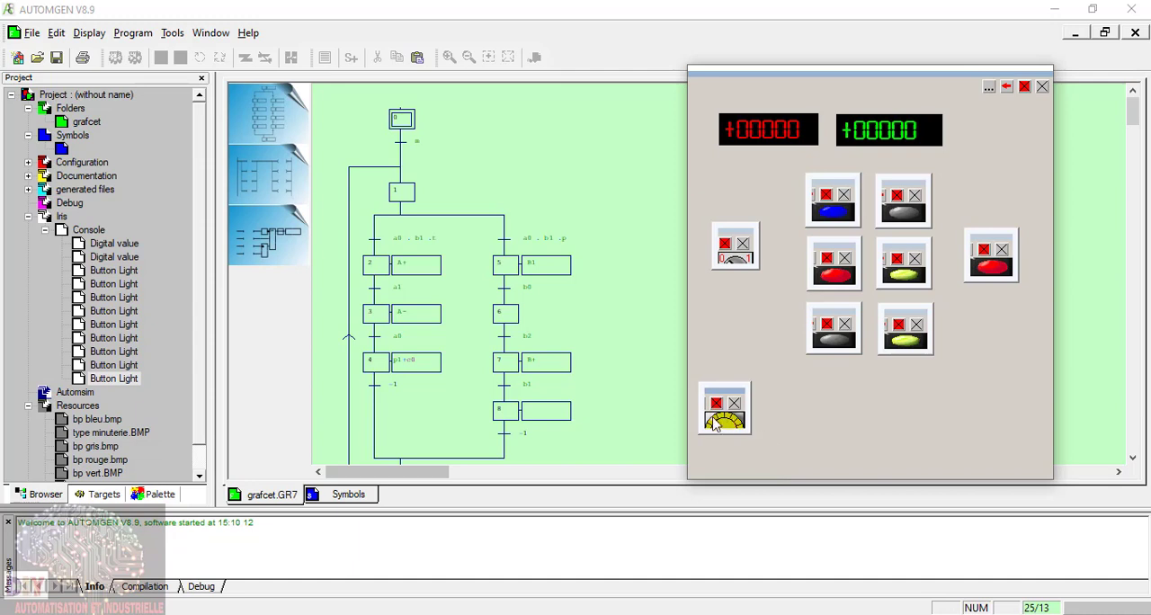
# Step: Add a second Voyant rond jaune light and place it level with the first, on the opposite side of the console
pyautogui.click(989, 86)
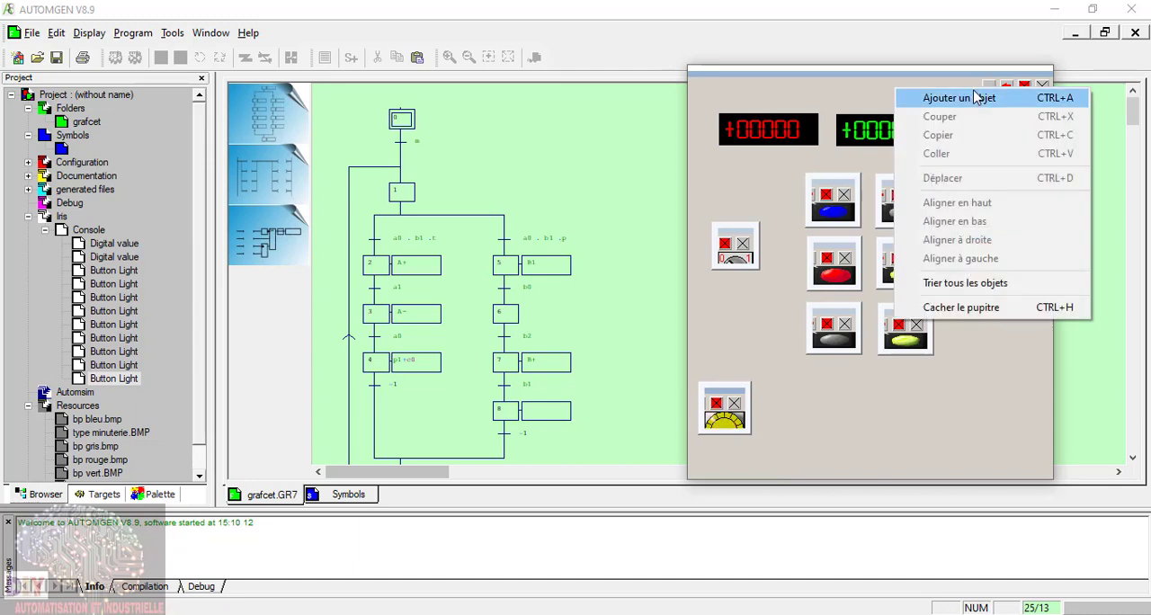
pyautogui.click(963, 98)
pyautogui.click(776, 225)
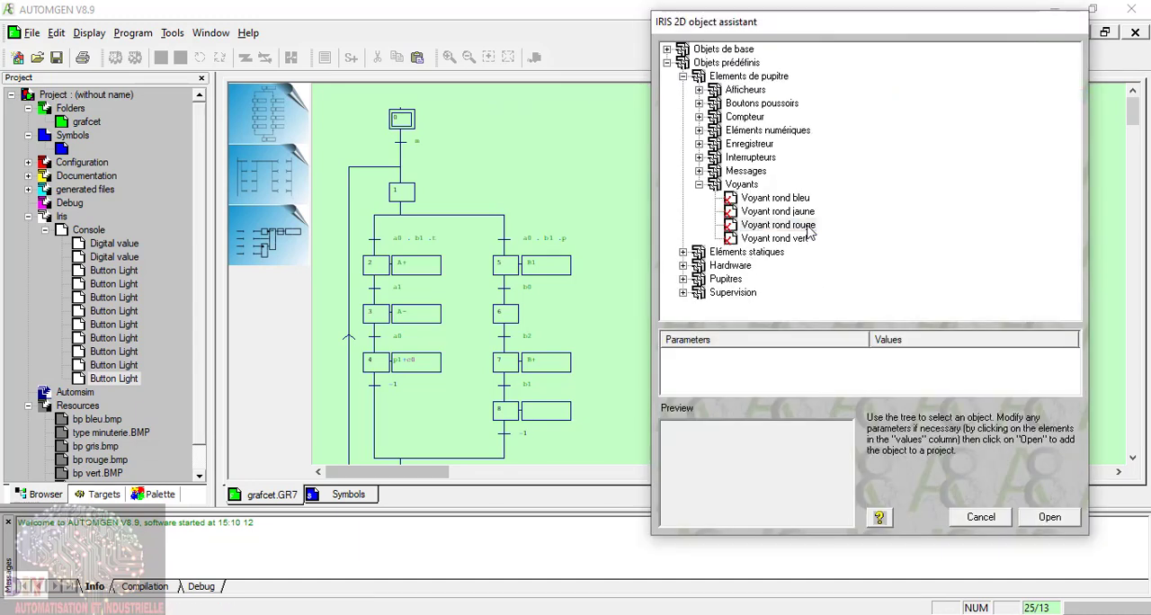
pyautogui.click(805, 240)
pyautogui.click(804, 213)
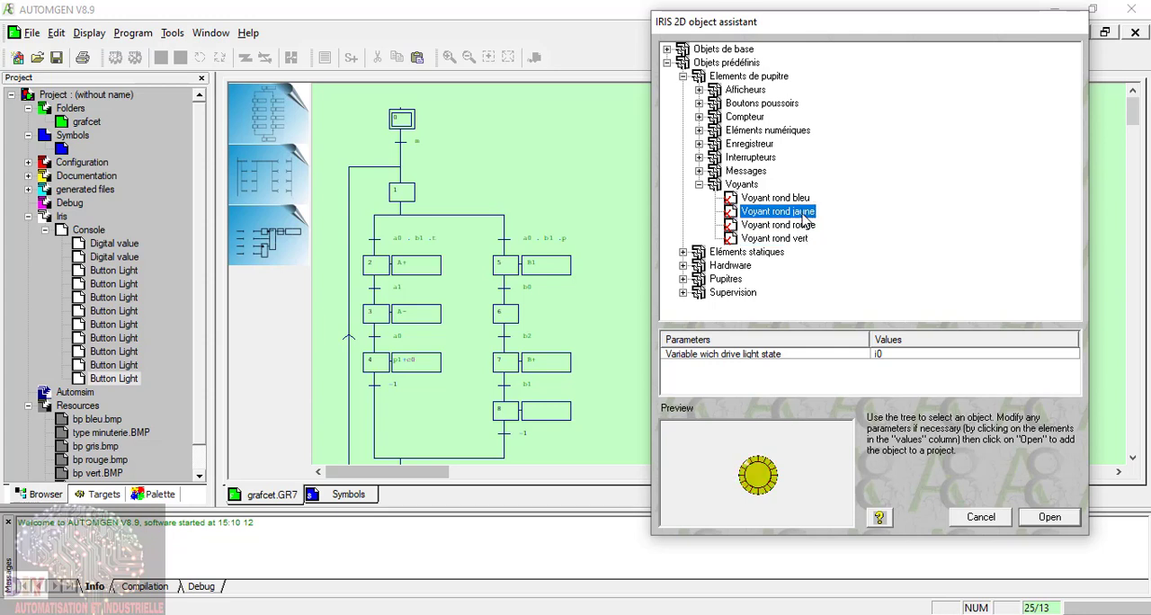
pyautogui.click(1054, 520)
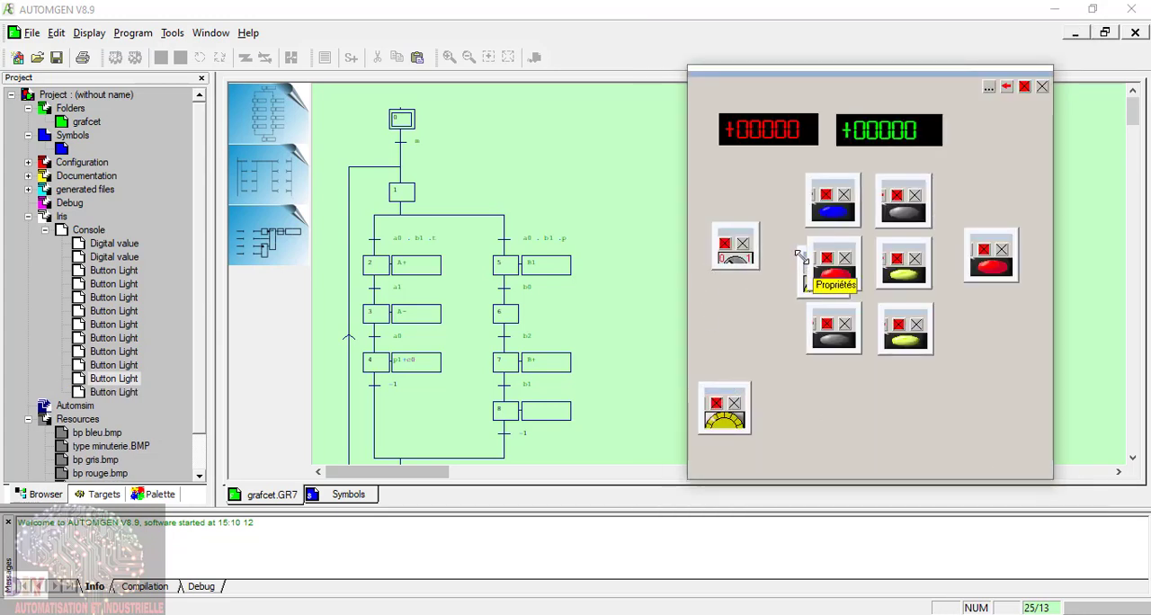
pyautogui.click(799, 252)
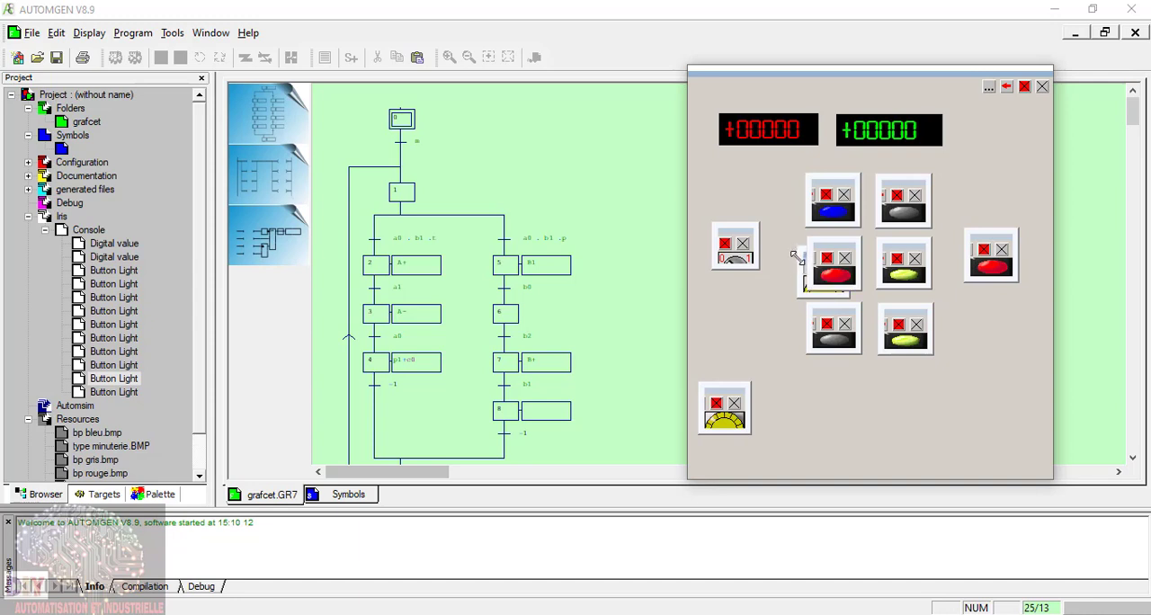
pyautogui.click(775, 290)
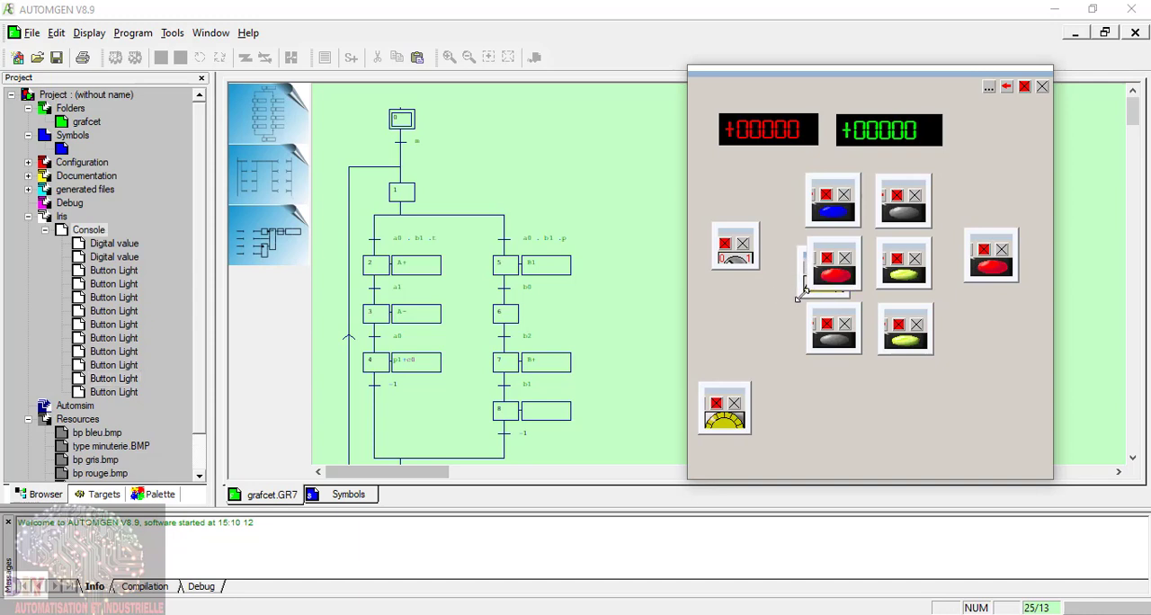
pyautogui.moveTo(807, 261); pyautogui.dragTo(946, 390)
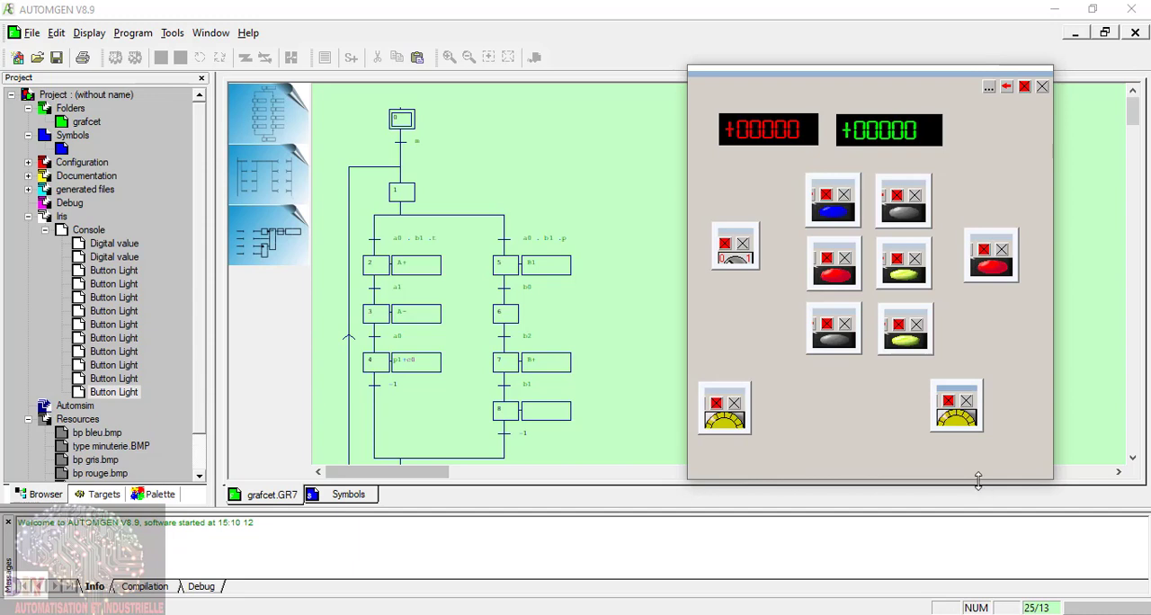
# Step: Make the console taller and add a Voyant rond vert light directly below the left yellow light
pyautogui.moveTo(979, 481); pyautogui.dragTo(978, 511)
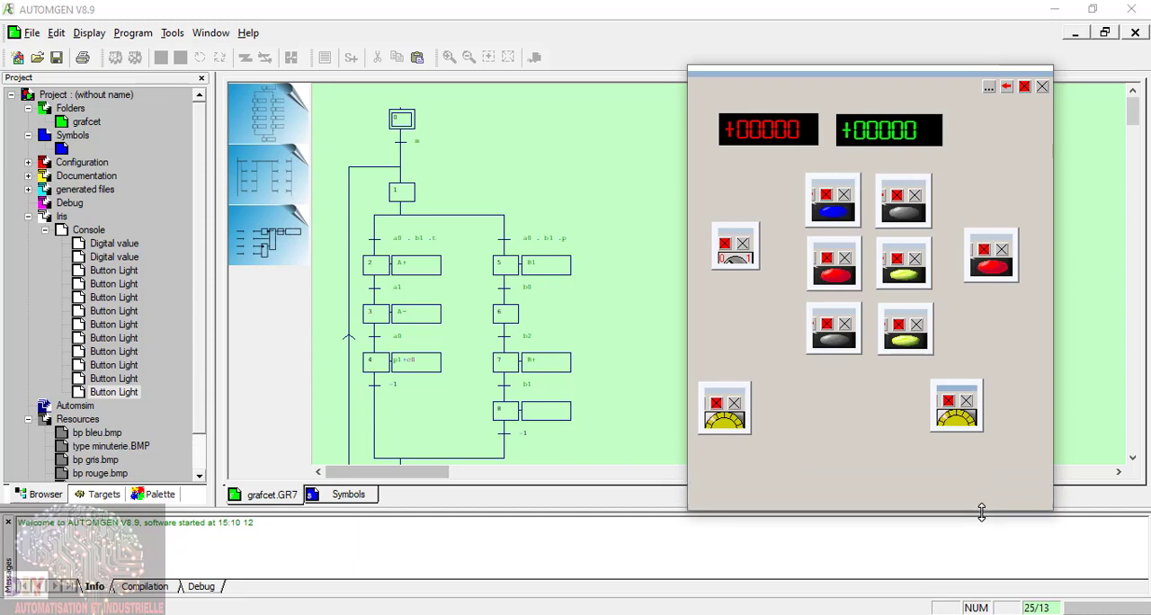
pyautogui.click(990, 88)
pyautogui.click(945, 95)
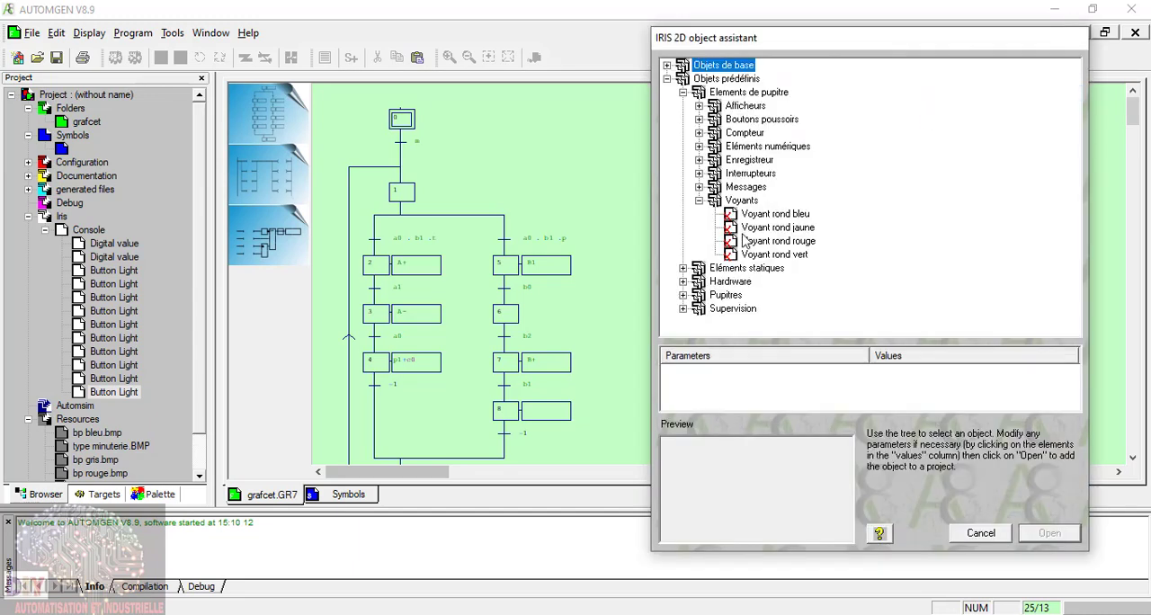
pyautogui.click(801, 246)
pyautogui.click(790, 255)
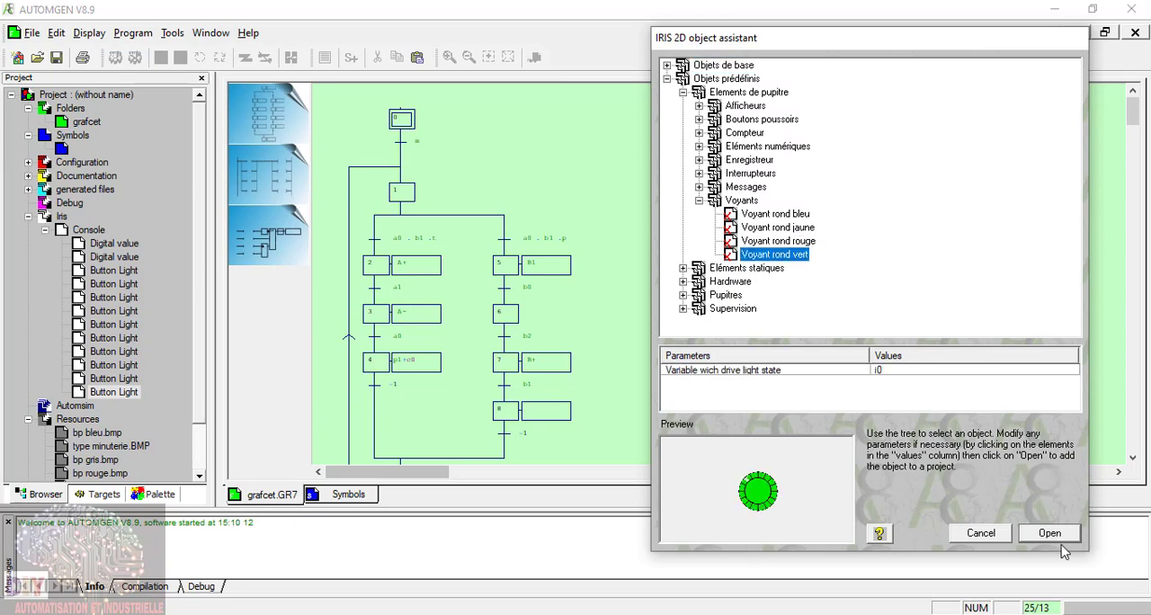
pyautogui.click(1047, 532)
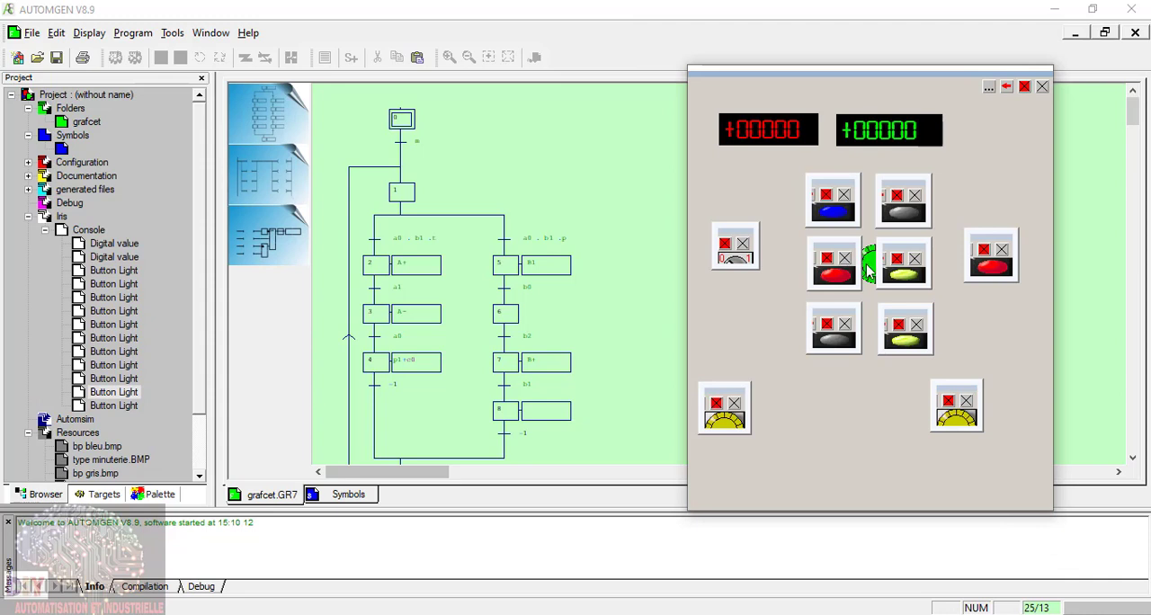
pyautogui.moveTo(870, 272); pyautogui.dragTo(717, 461)
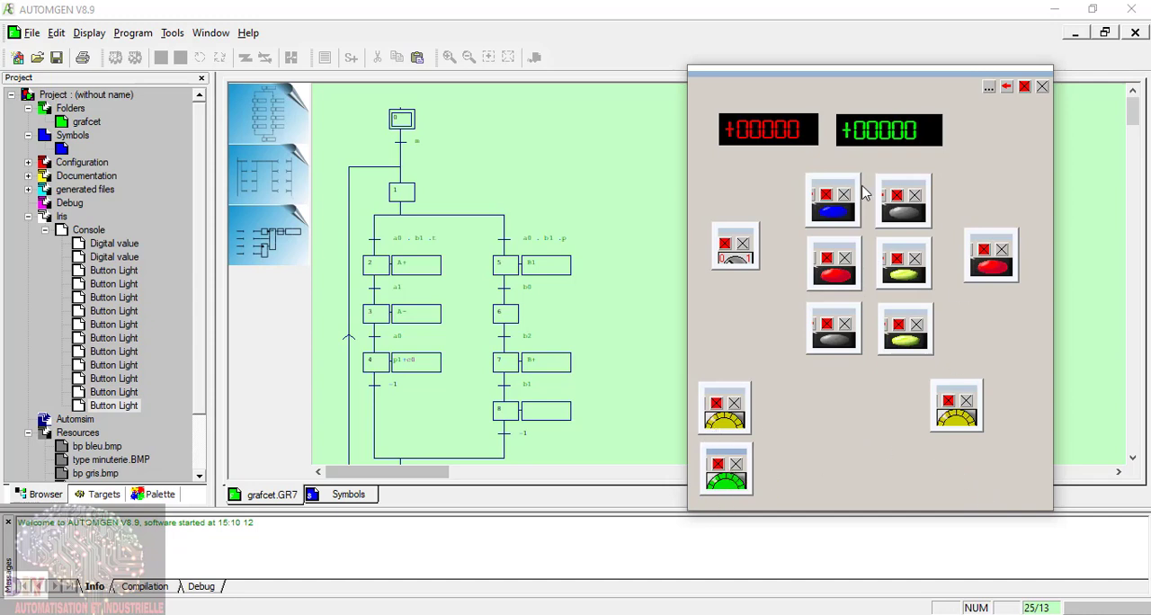
# Step: Add a second Voyant rond vert light and place it directly below the right yellow light
pyautogui.click(990, 87)
pyautogui.click(981, 102)
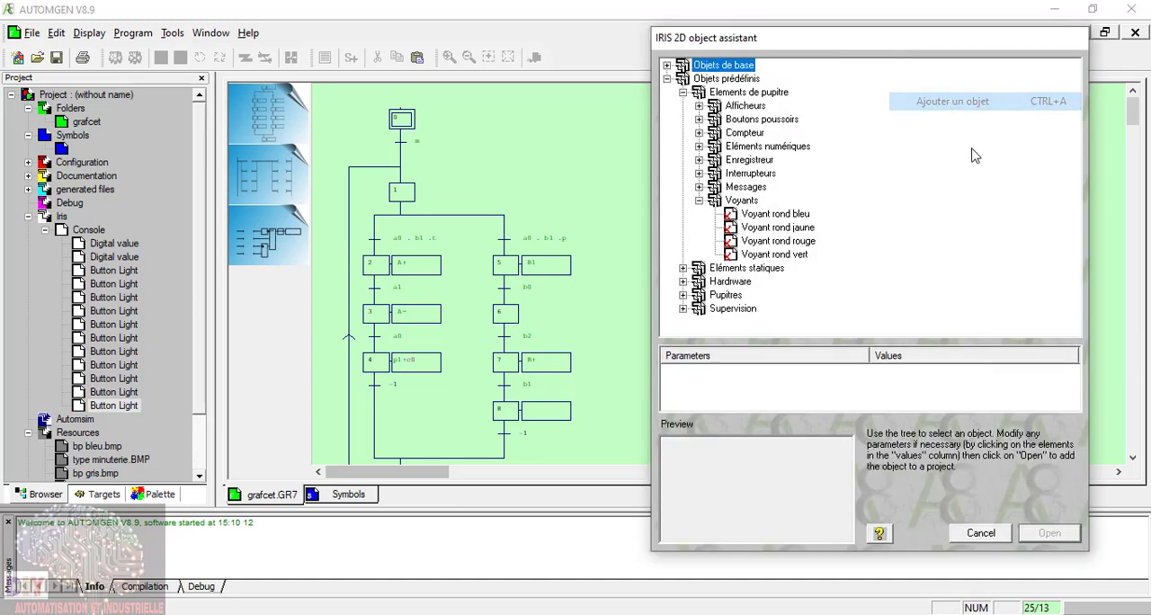
pyautogui.click(799, 255)
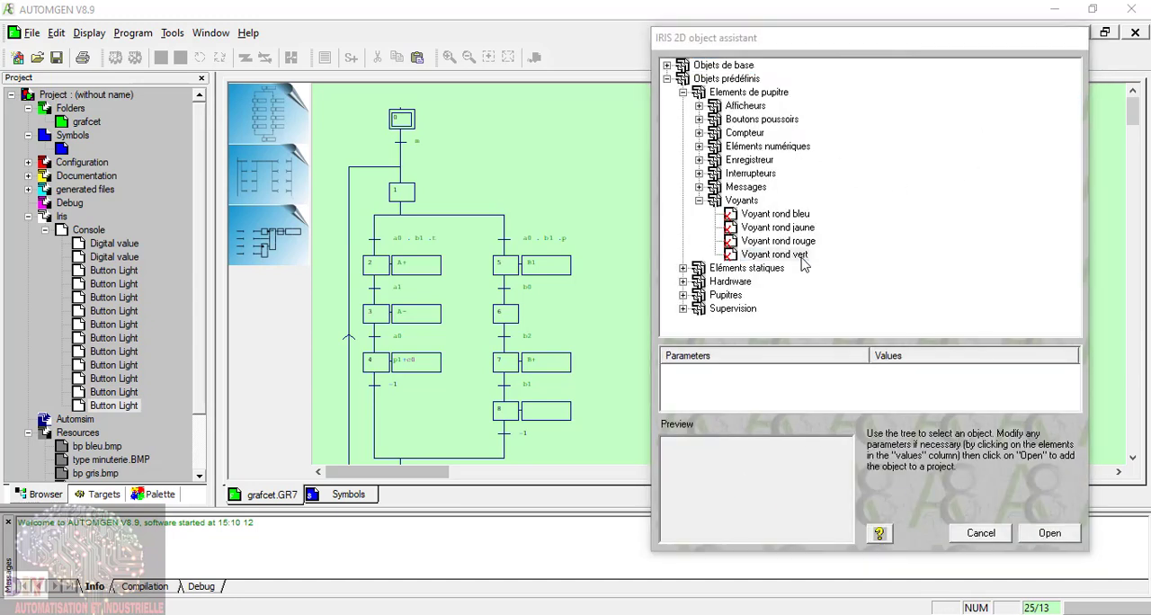
pyautogui.click(1048, 537)
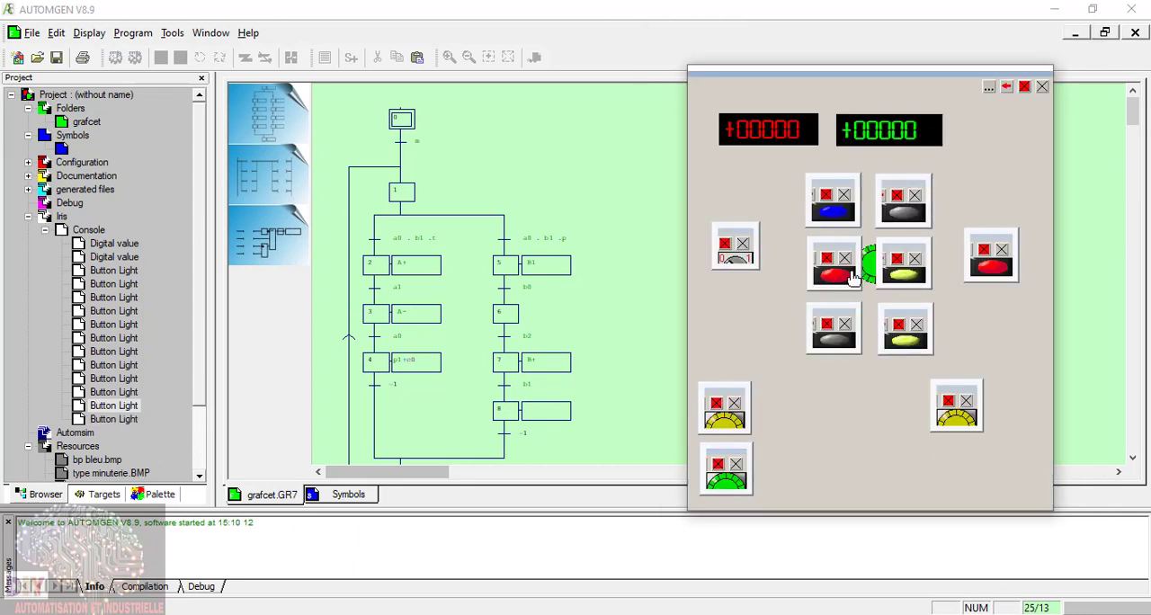
pyautogui.rightClick(869, 258)
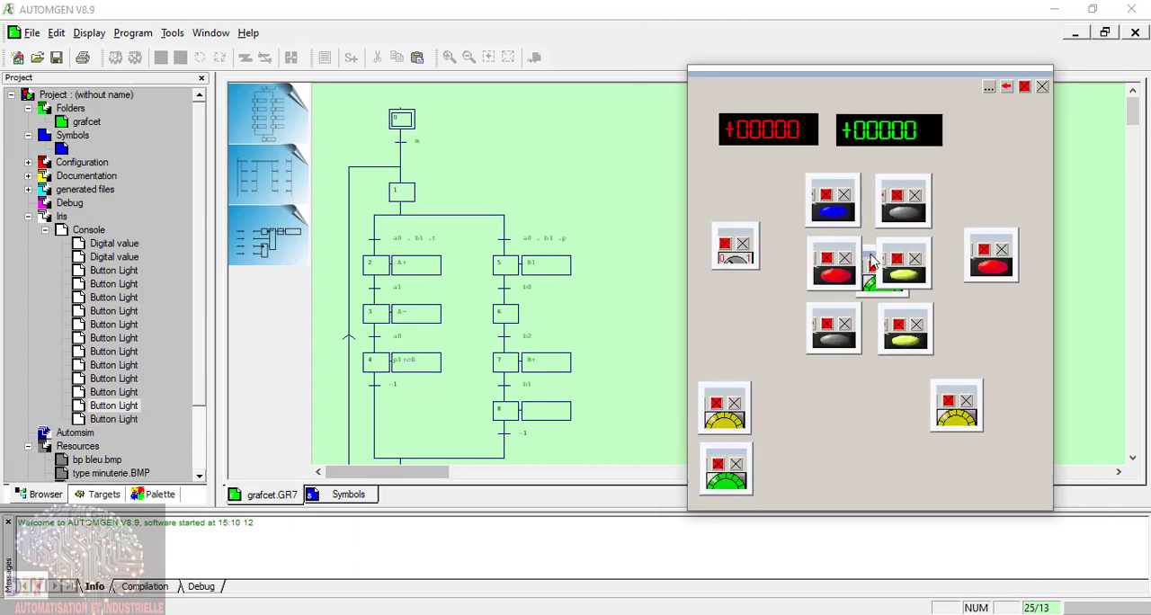
pyautogui.moveTo(871, 261); pyautogui.dragTo(949, 463)
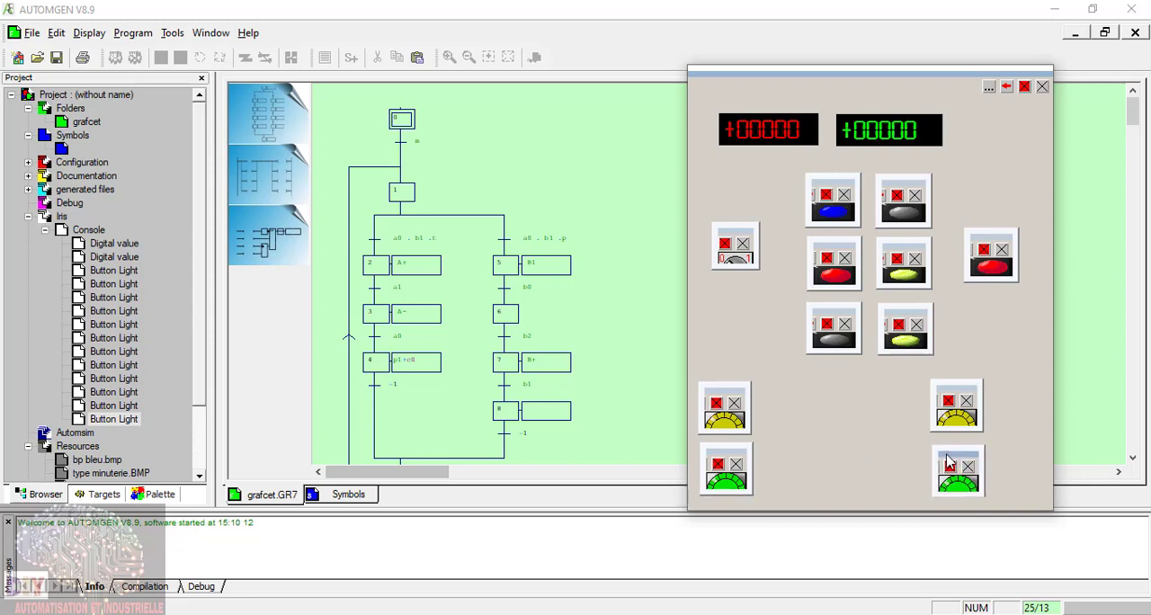
# Step: Hide the configuration frames of the two green and two yellow indicator lights
pyautogui.click(717, 463)
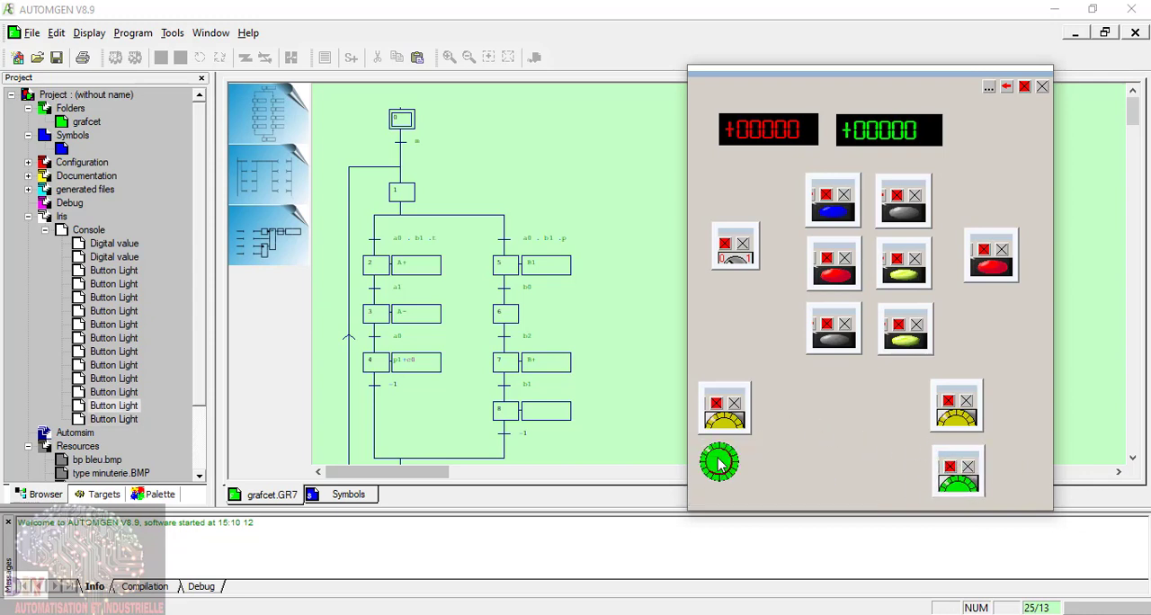
pyautogui.click(948, 465)
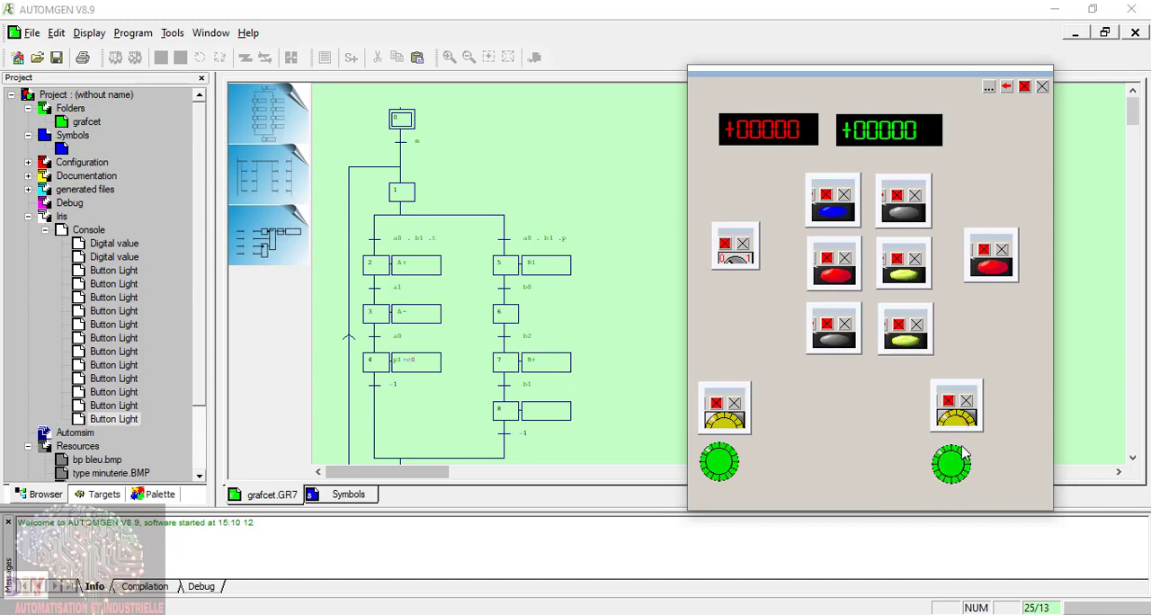
pyautogui.click(961, 405)
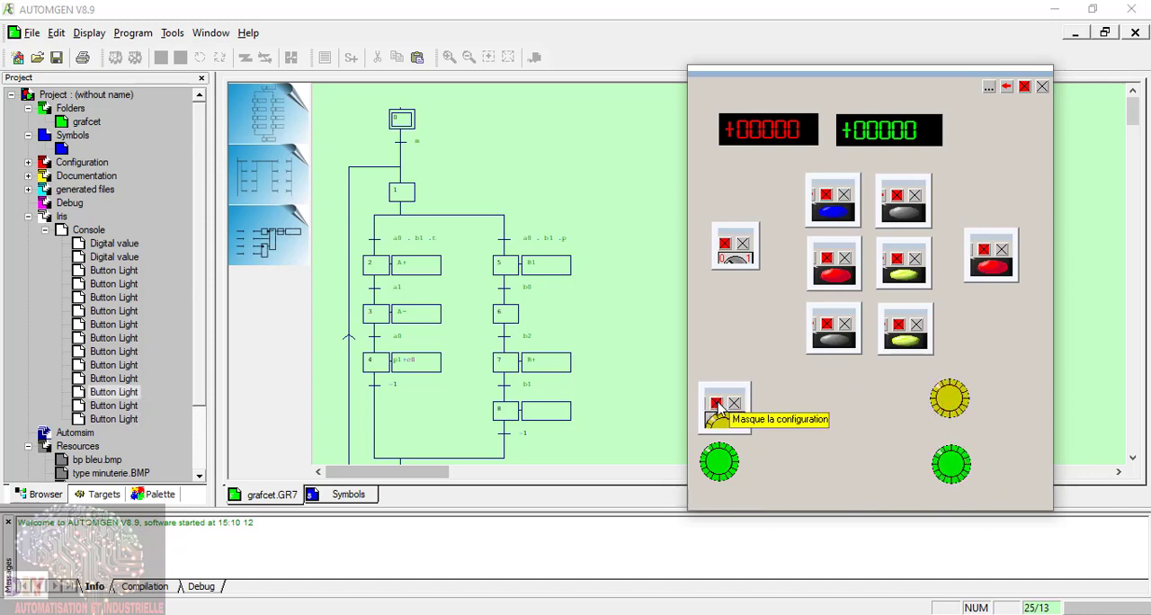
pyautogui.click(756, 405)
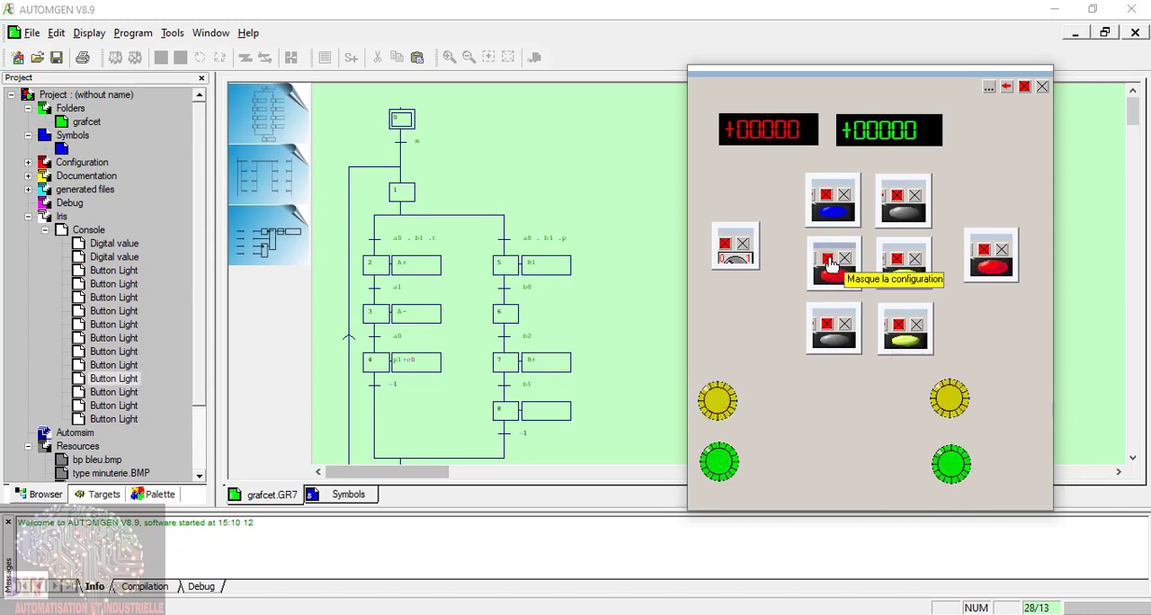
# Step: Hide the configuration frames of all seven push buttons and the rotary switch
pyautogui.click(832, 261)
pyautogui.click(828, 325)
pyautogui.click(897, 259)
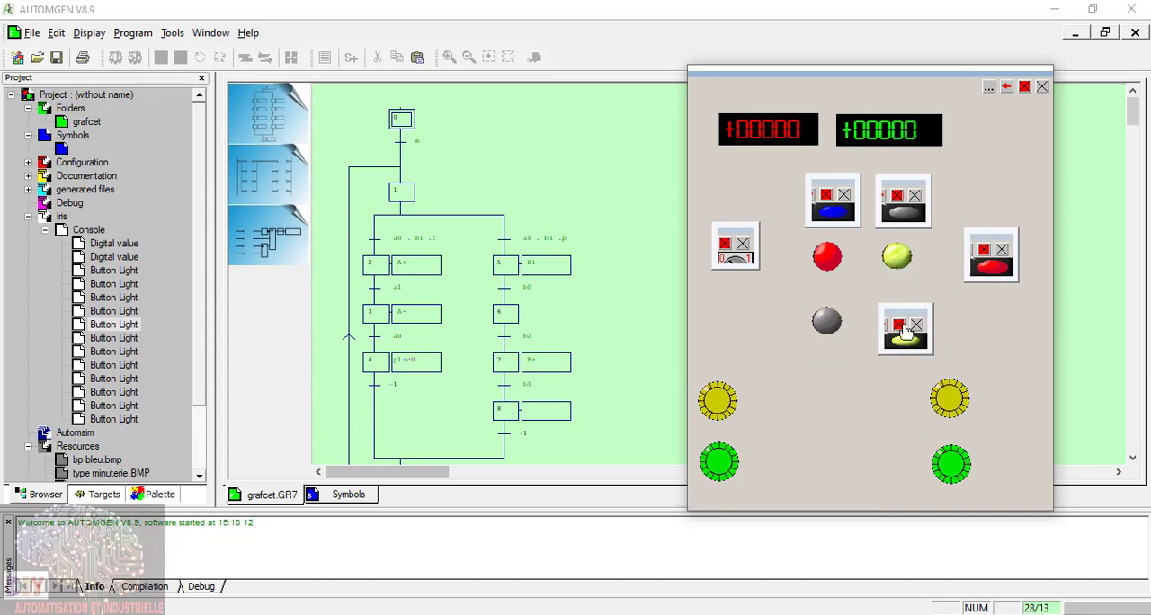
pyautogui.click(899, 324)
pyautogui.click(990, 252)
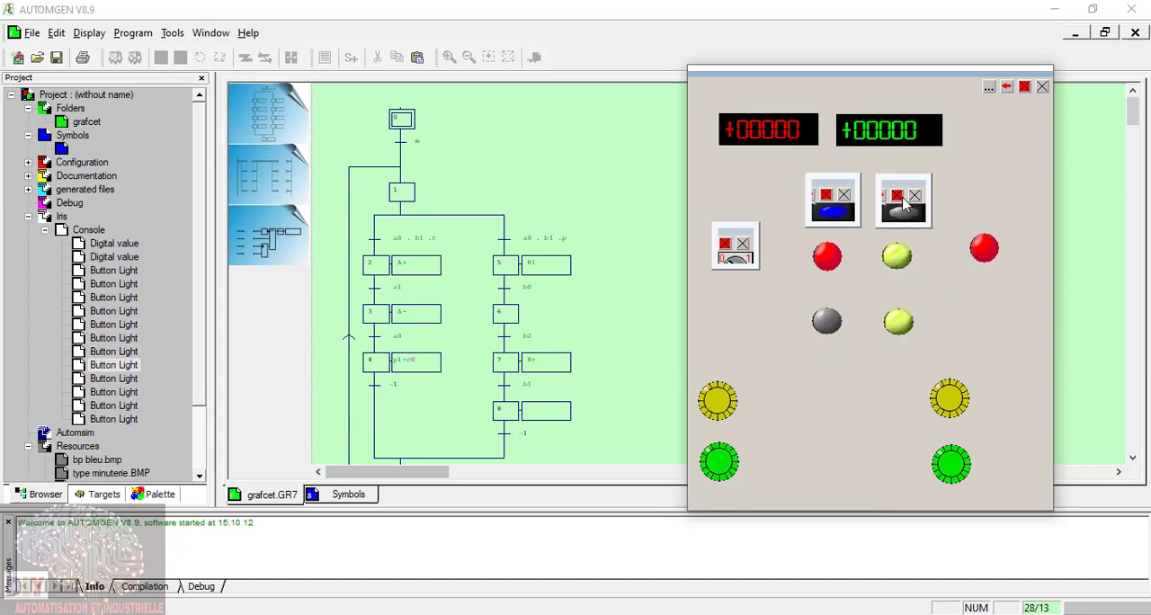
pyautogui.click(904, 205)
pyautogui.click(826, 194)
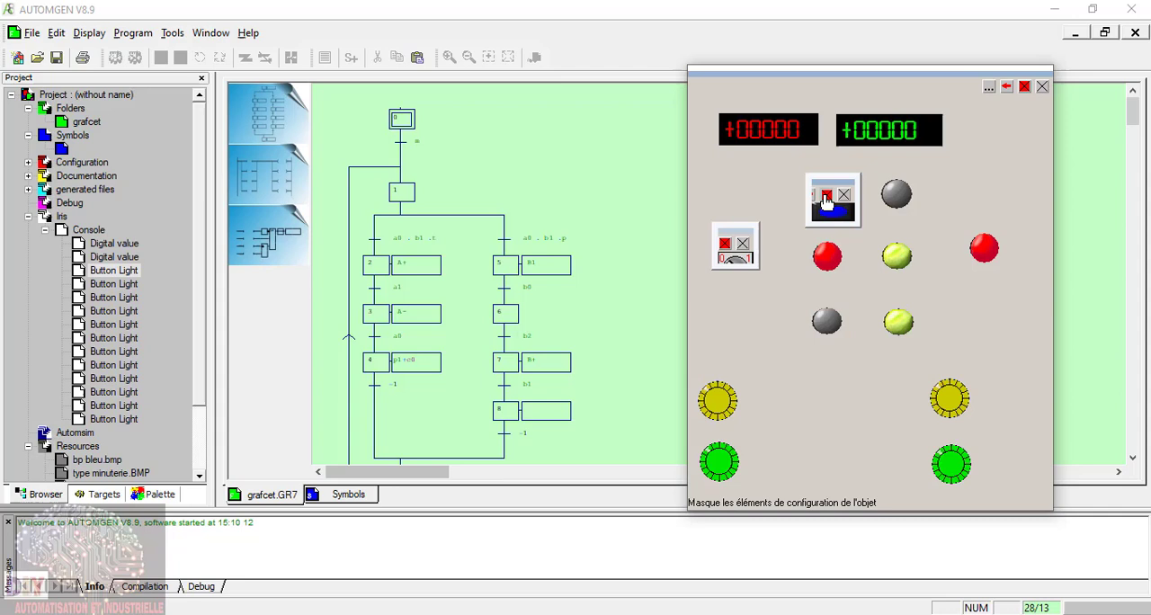
pyautogui.click(725, 247)
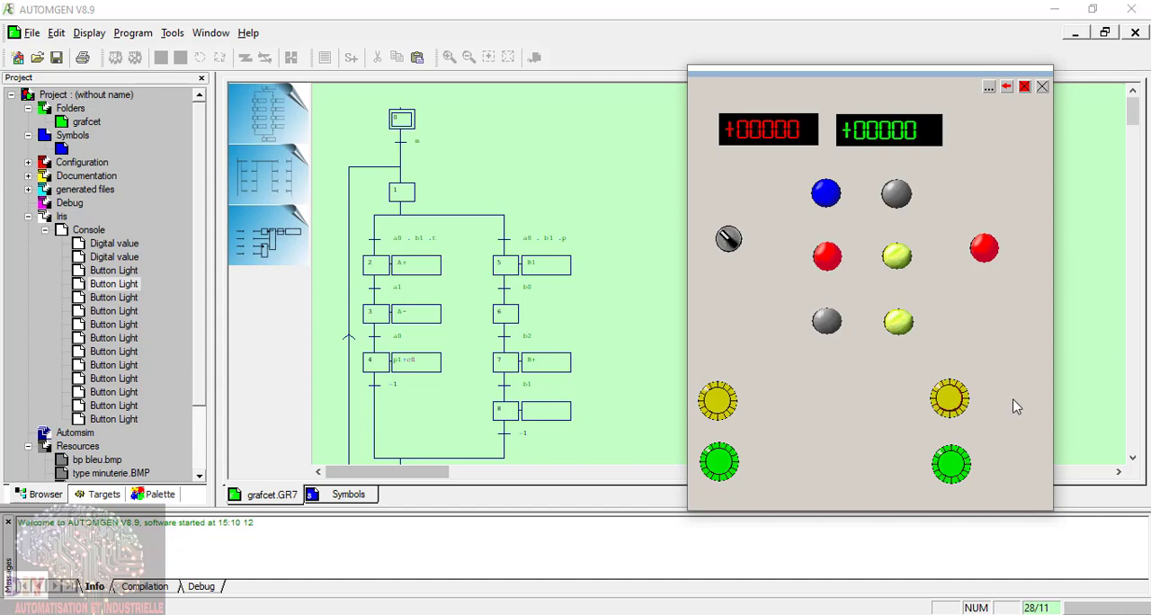
# Step: Label the blue push button a0 and set its pushed-in action to i1=1 and its released action to i1=0
pyautogui.click(113, 270)
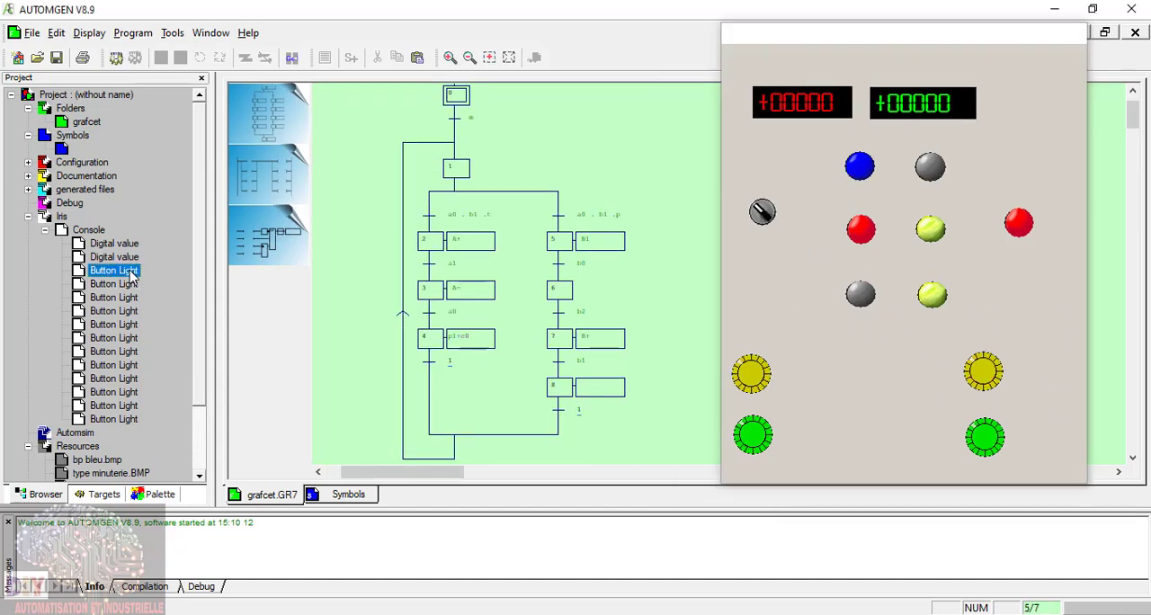
pyautogui.rightClick(135, 272)
pyautogui.click(177, 298)
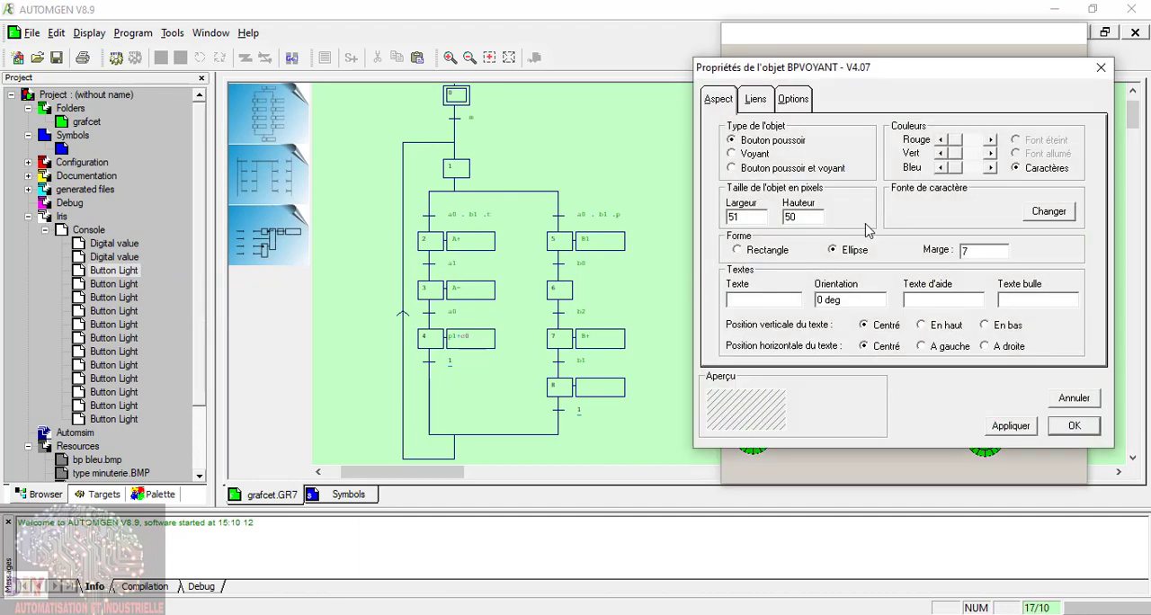
pyautogui.click(760, 299)
pyautogui.write('a0')
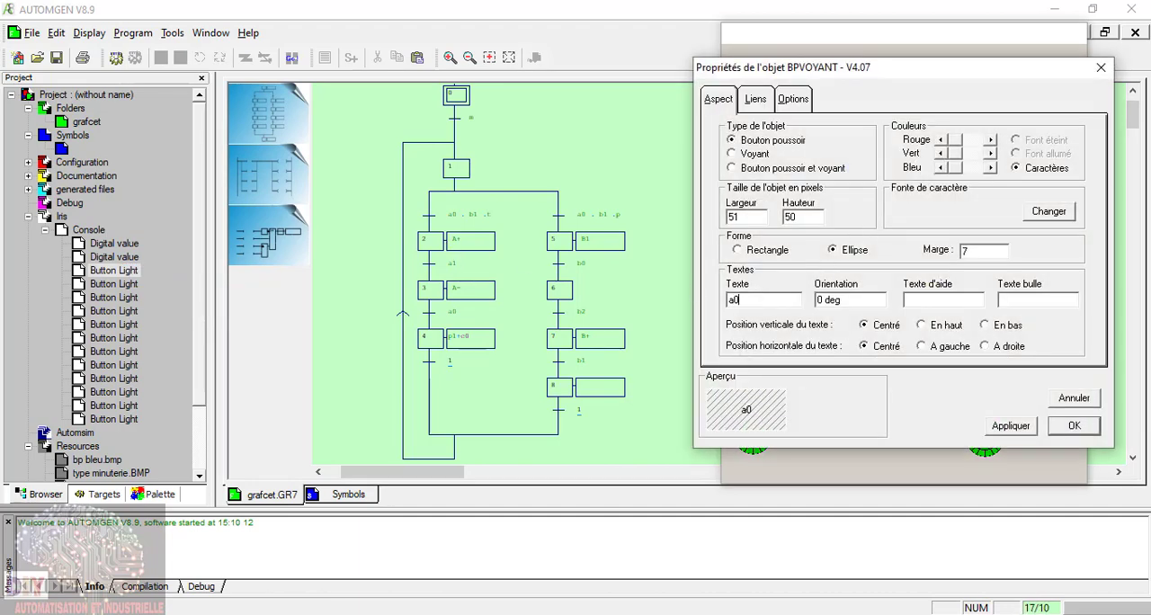
pyautogui.click(758, 102)
pyautogui.click(792, 101)
pyautogui.click(754, 101)
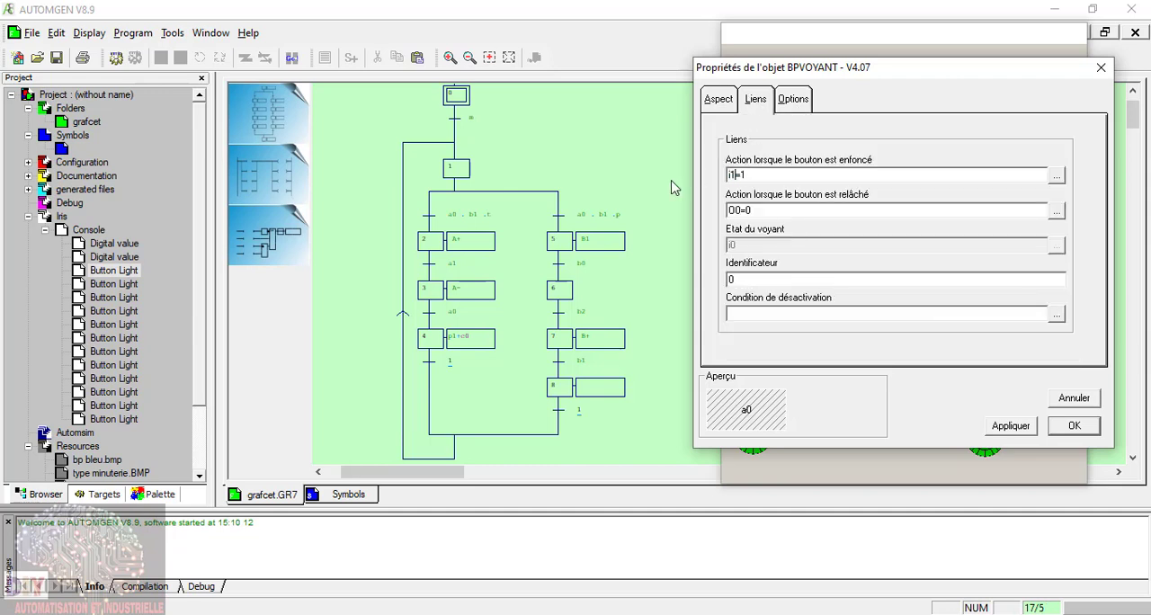
pyautogui.doubleClick(742, 210)
pyautogui.write('i1')
pyautogui.click(1074, 426)
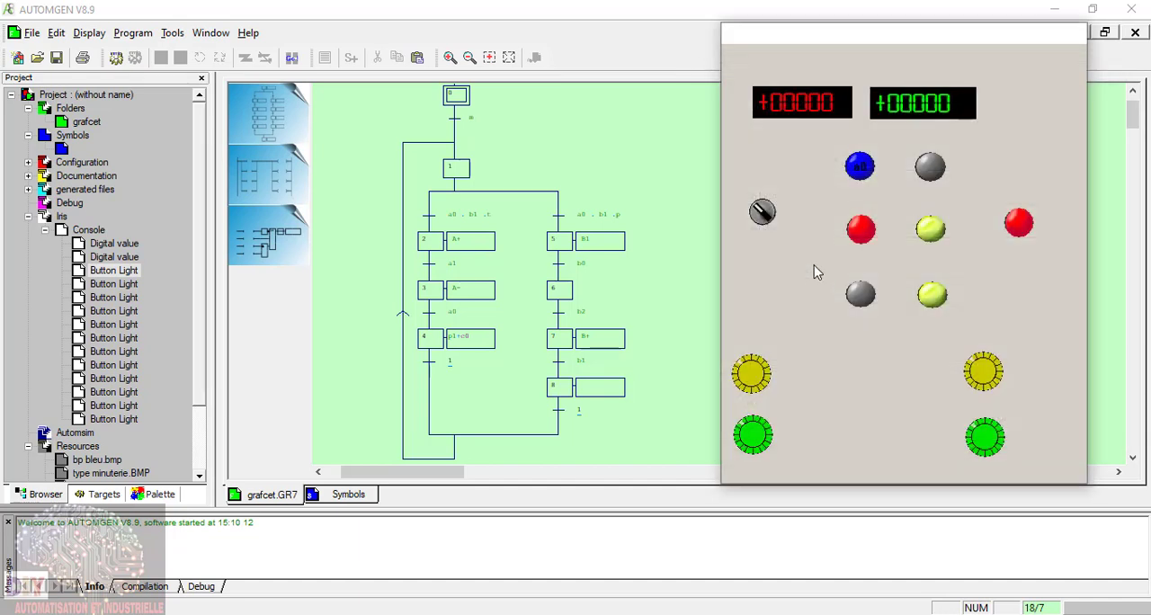
# Step: Label the upper grey push button b1 and set its pushed-in action to i2=1 and its released action to i2=0
pyautogui.click(923, 169)
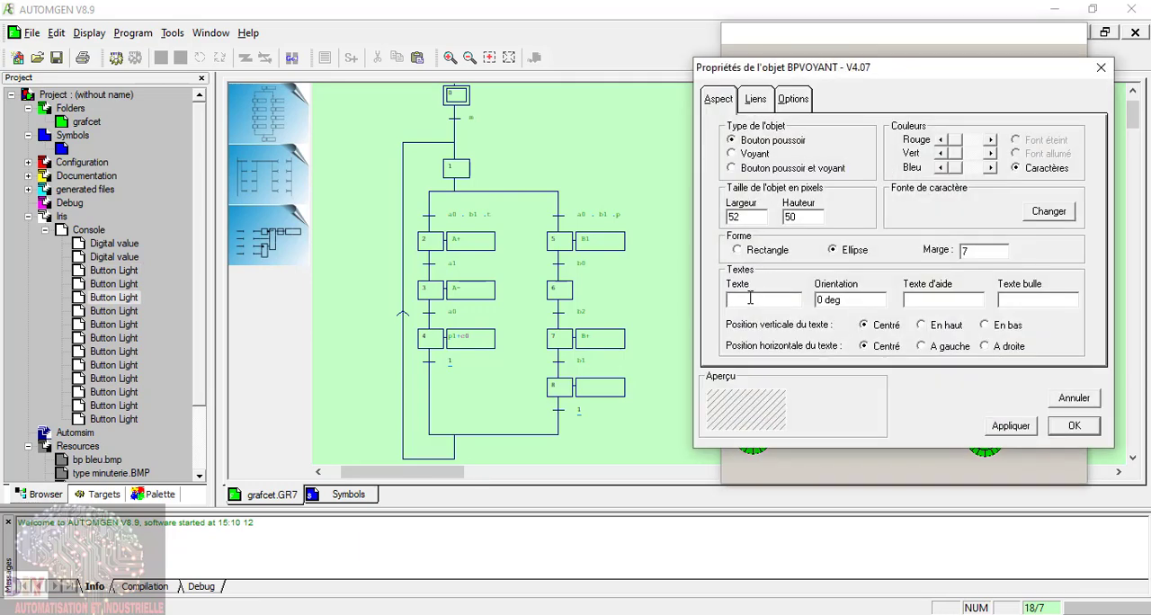
pyautogui.write('b1')
pyautogui.click(756, 100)
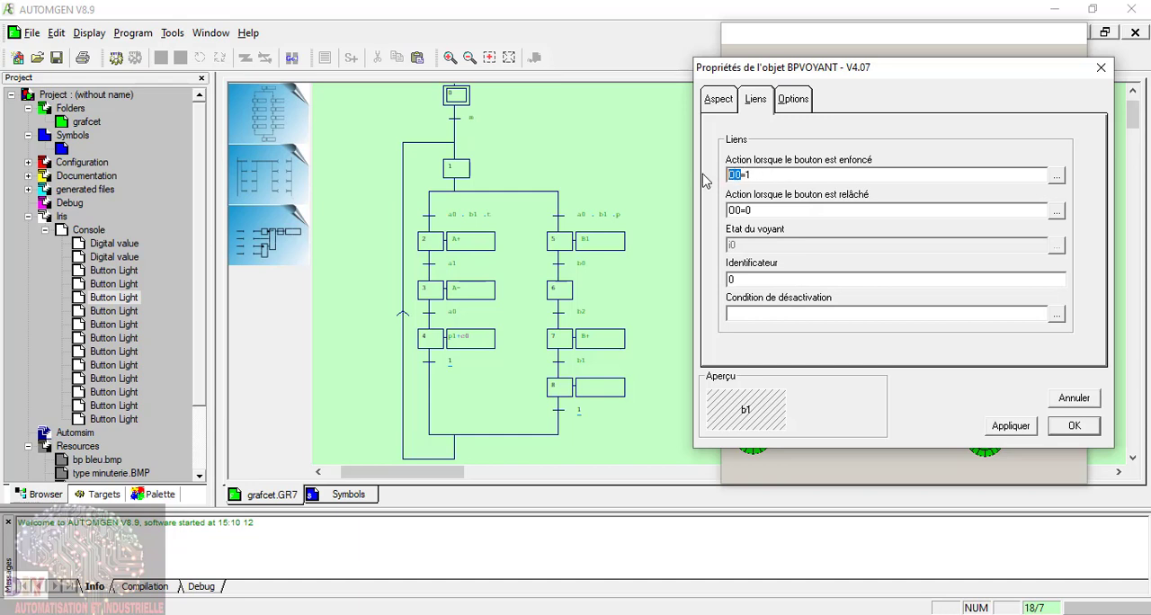
pyautogui.write('2')
pyautogui.moveTo(743, 210); pyautogui.dragTo(700, 219)
pyautogui.click(1074, 425)
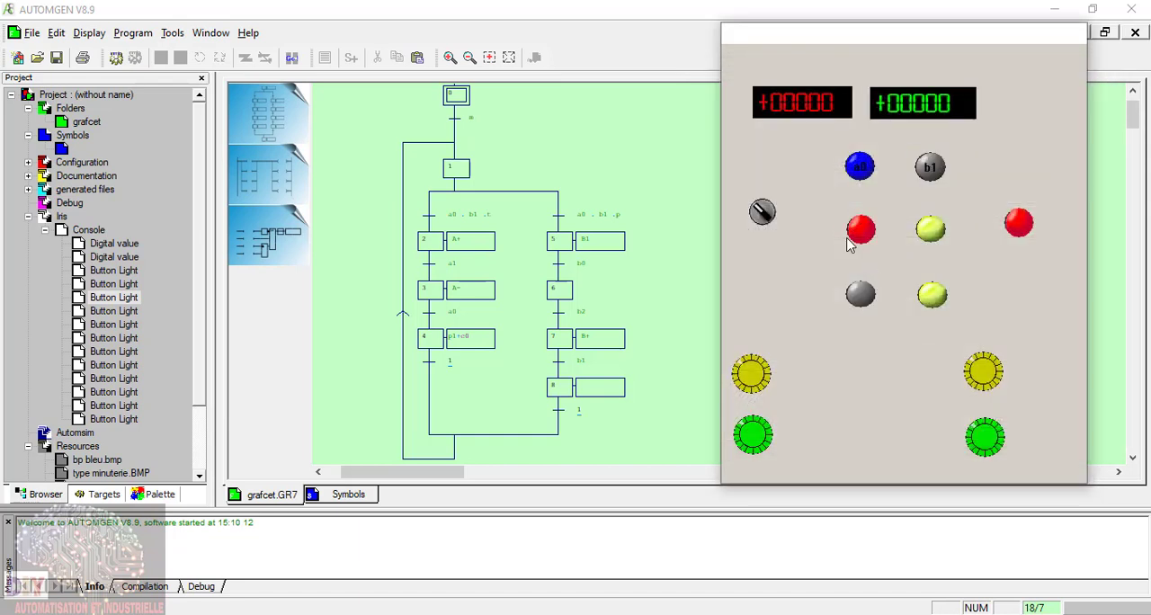
# Step: Label the red push button below a0 as t, with pushed-in action i3=1 and released action i3=0
pyautogui.click(115, 311)
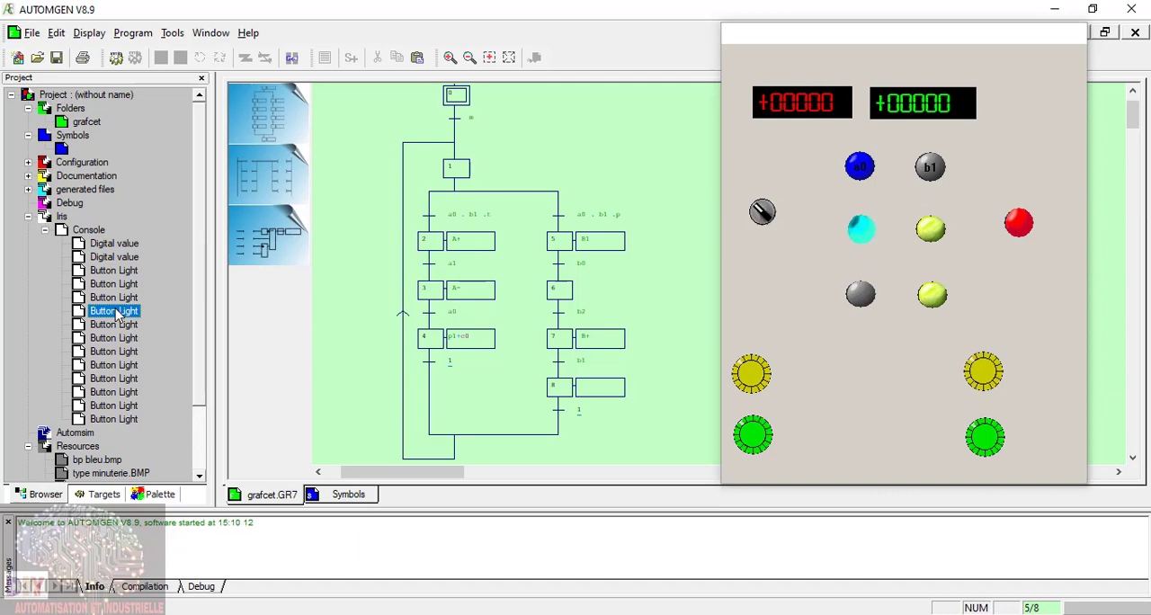
pyautogui.rightClick(115, 312)
pyautogui.click(149, 334)
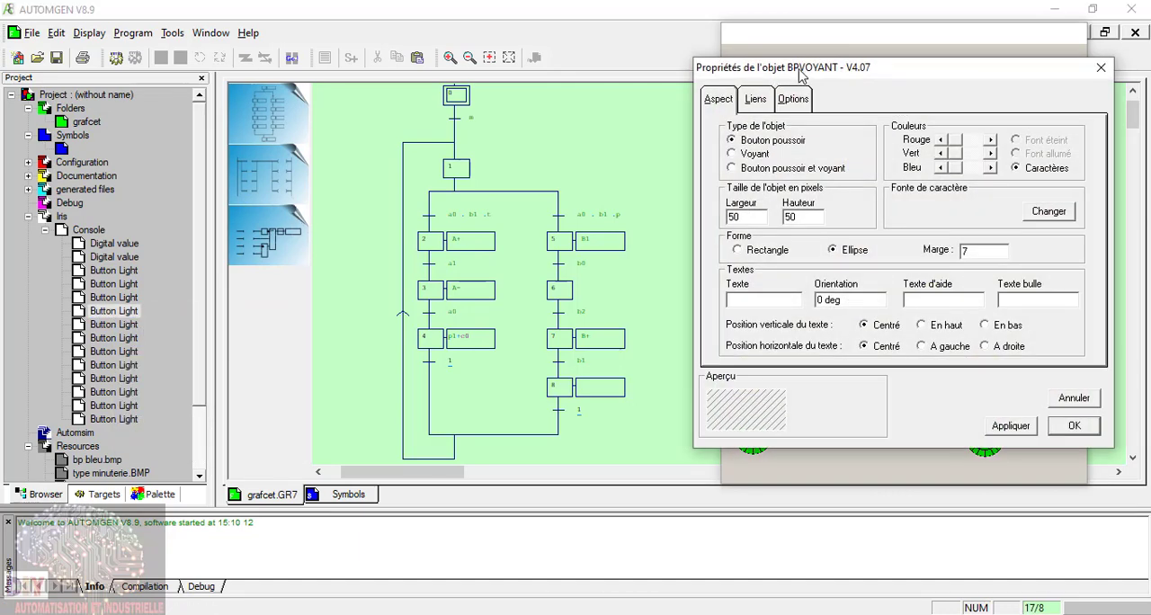
pyautogui.moveTo(800, 74); pyautogui.dragTo(414, 272)
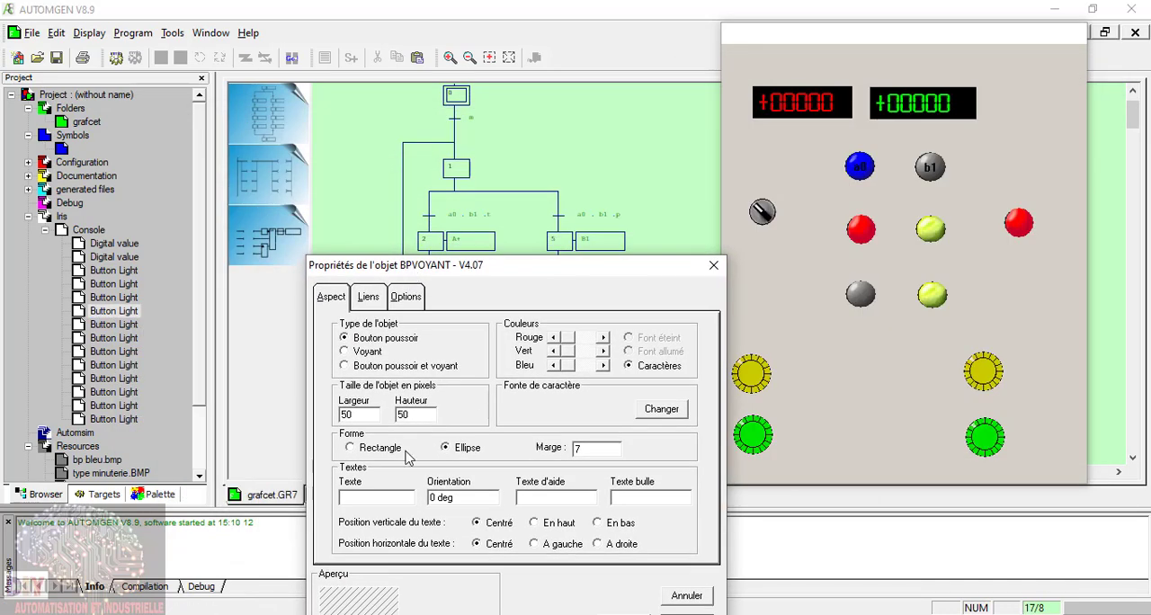
pyautogui.click(369, 297)
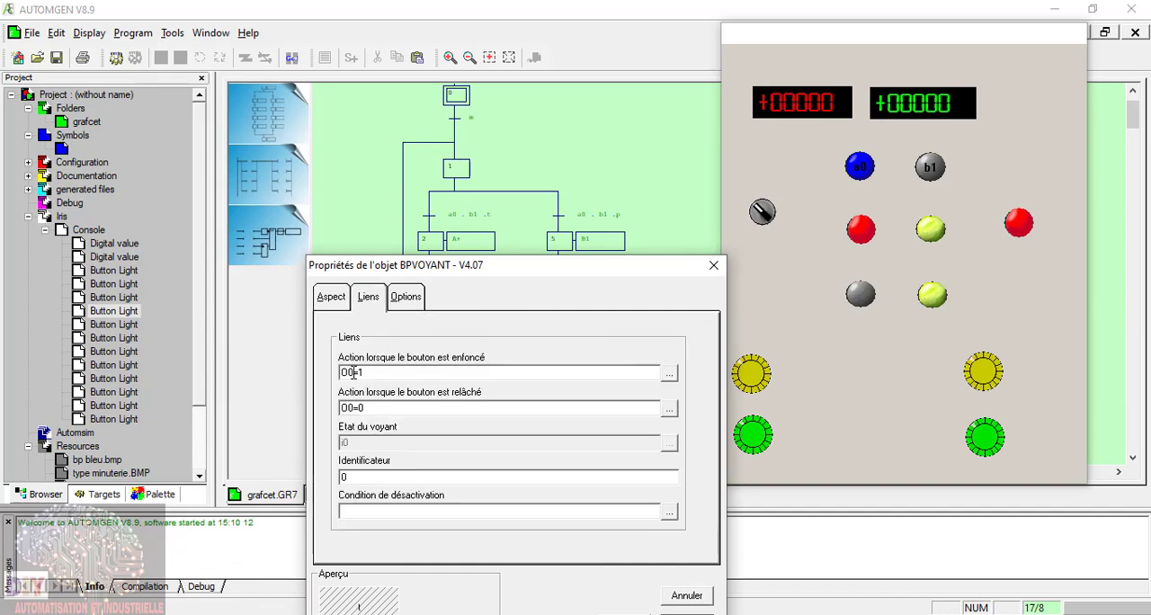
pyautogui.moveTo(353, 373); pyautogui.dragTo(240, 371)
pyautogui.moveTo(354, 408); pyautogui.dragTo(326, 406)
pyautogui.moveTo(599, 267); pyautogui.dragTo(582, 191)
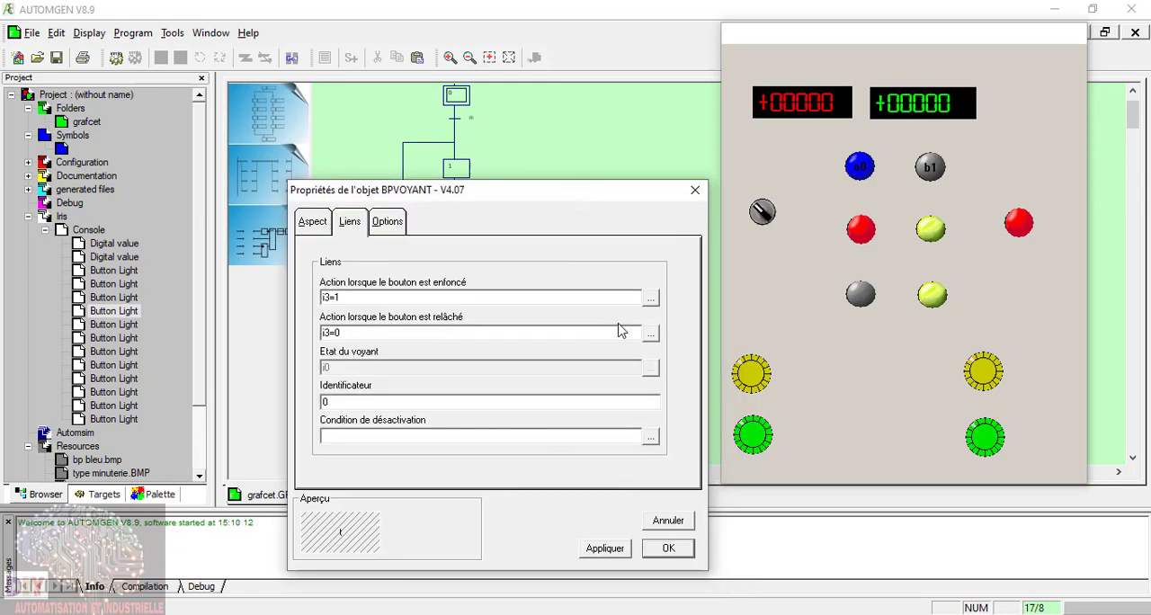
pyautogui.click(671, 549)
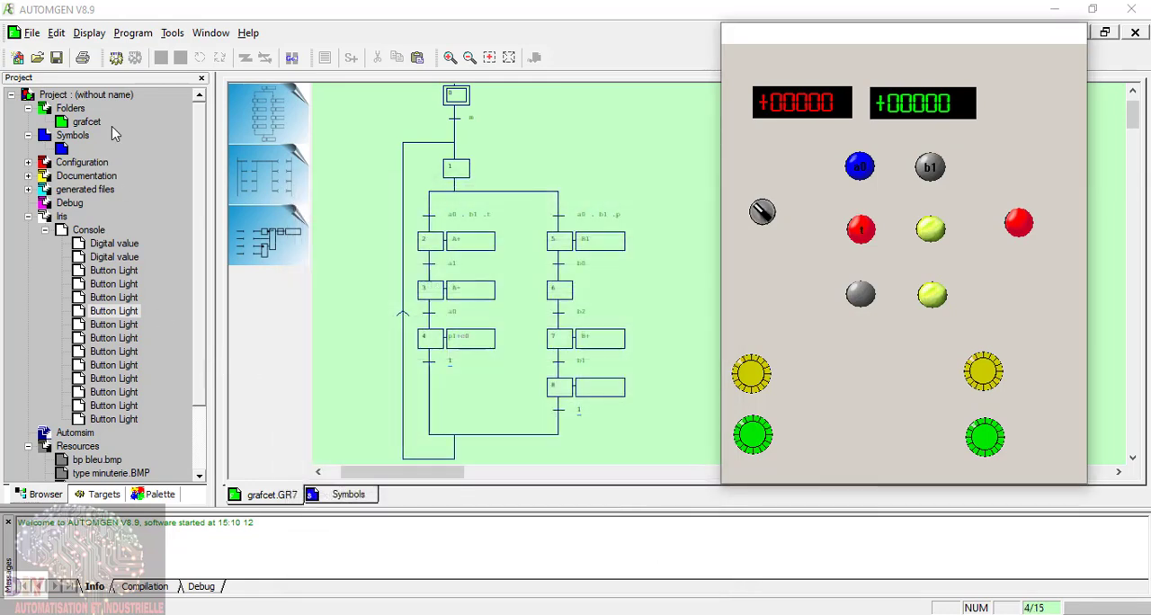
# Step: Label the yellow-green push button beside t as p and link its pushed-in and released actions to variable i4
pyautogui.click(121, 327)
pyautogui.rightClick(122, 328)
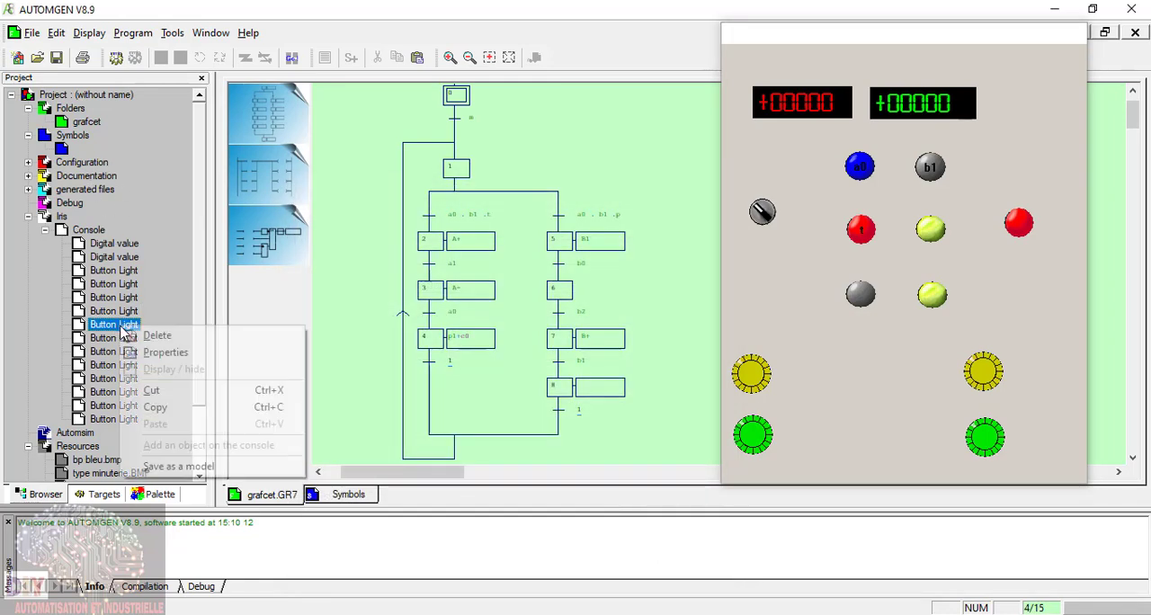
pyautogui.click(173, 356)
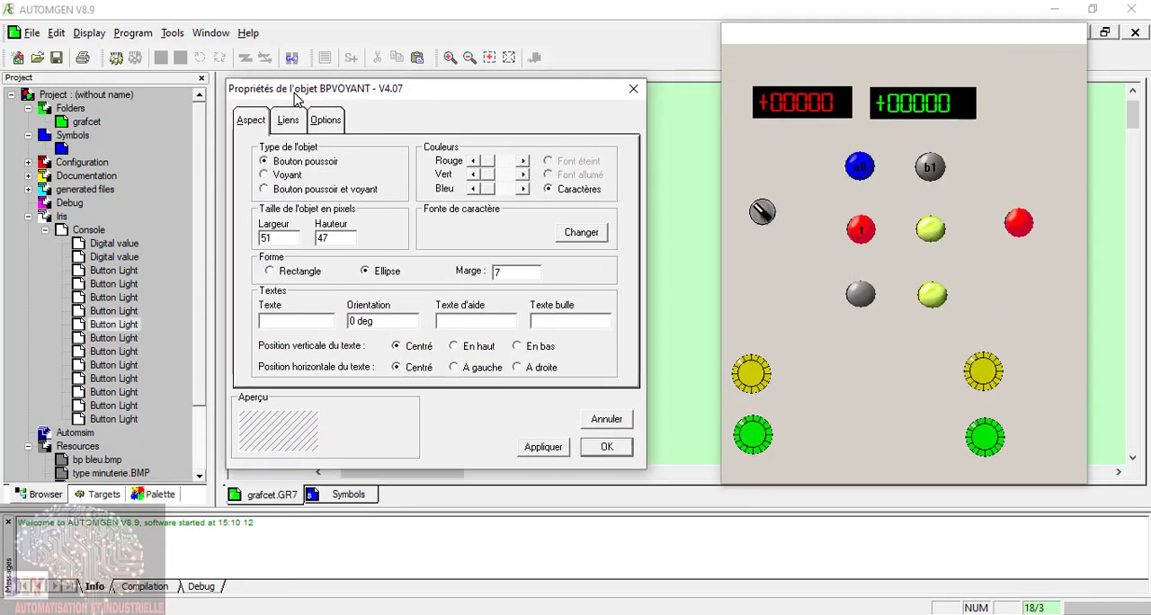
pyautogui.moveTo(314, 99); pyautogui.dragTo(353, 245)
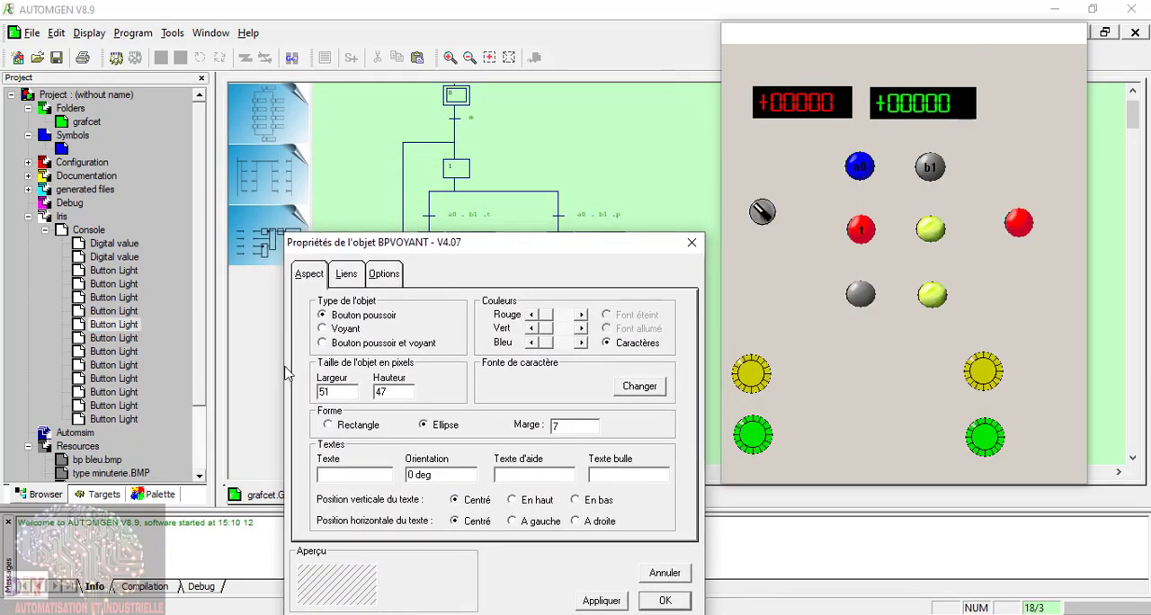
pyautogui.click(368, 473)
pyautogui.click(354, 278)
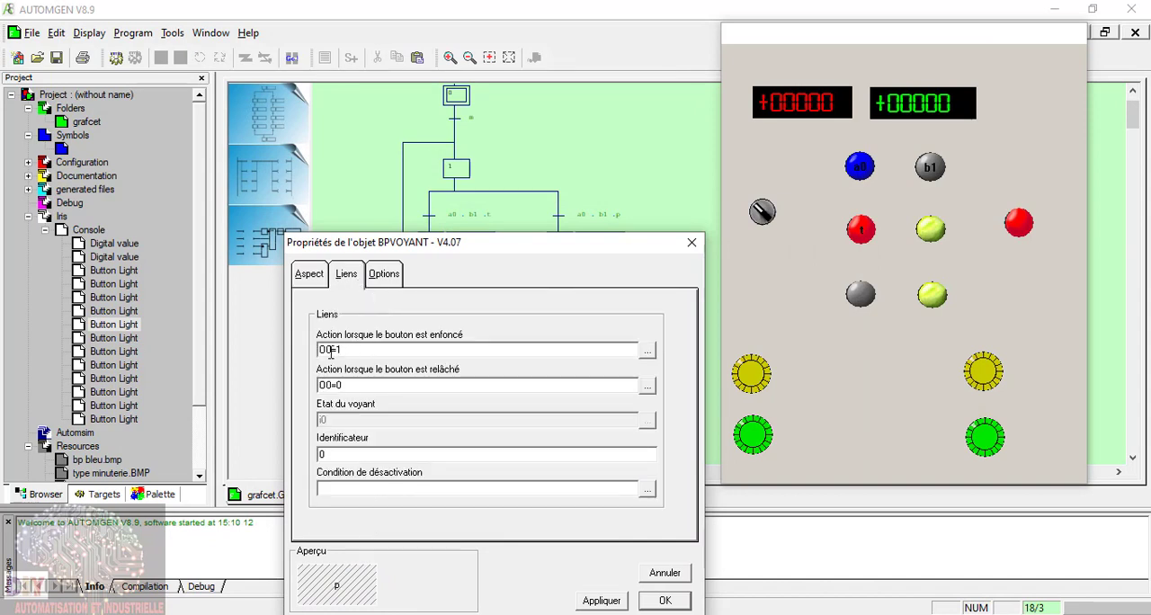
pyautogui.moveTo(330, 354); pyautogui.dragTo(306, 351)
pyautogui.press('BackSpace')
pyautogui.click(664, 600)
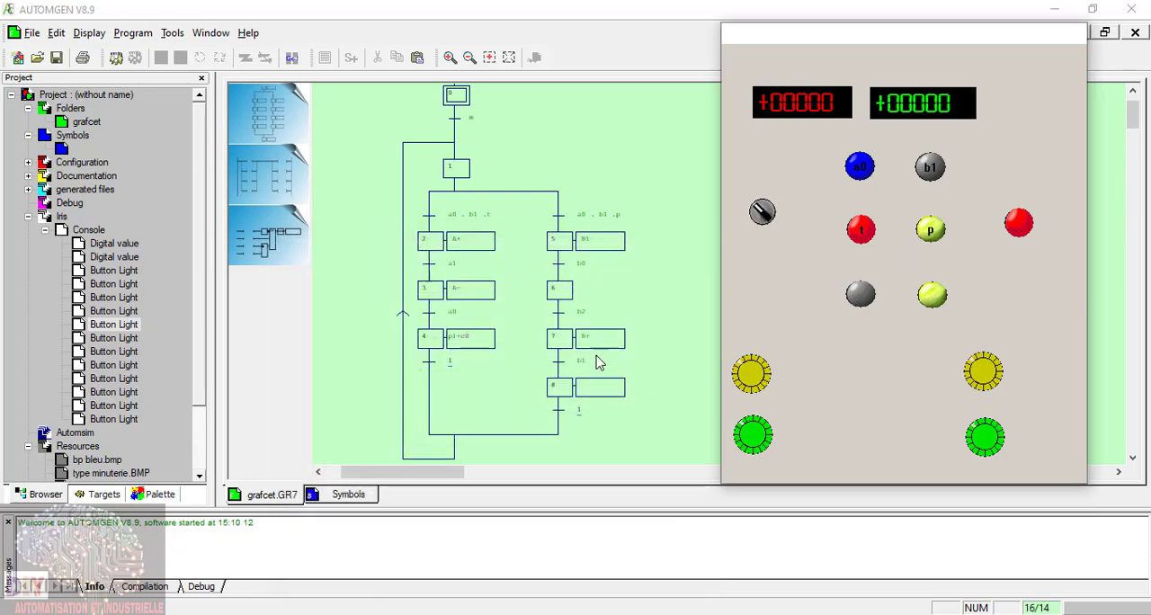
# Step: Label the lower grey push button a1 and link its actions to i5, its variable in the symbol table
pyautogui.doubleClick(63, 149)
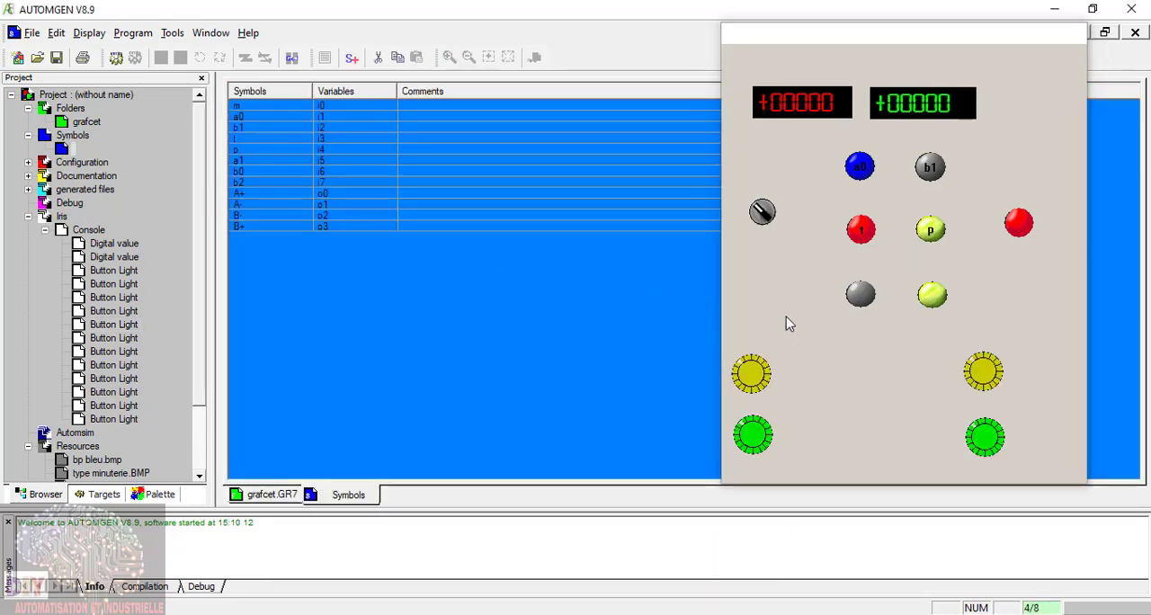
pyautogui.click(861, 301)
pyautogui.click(853, 299)
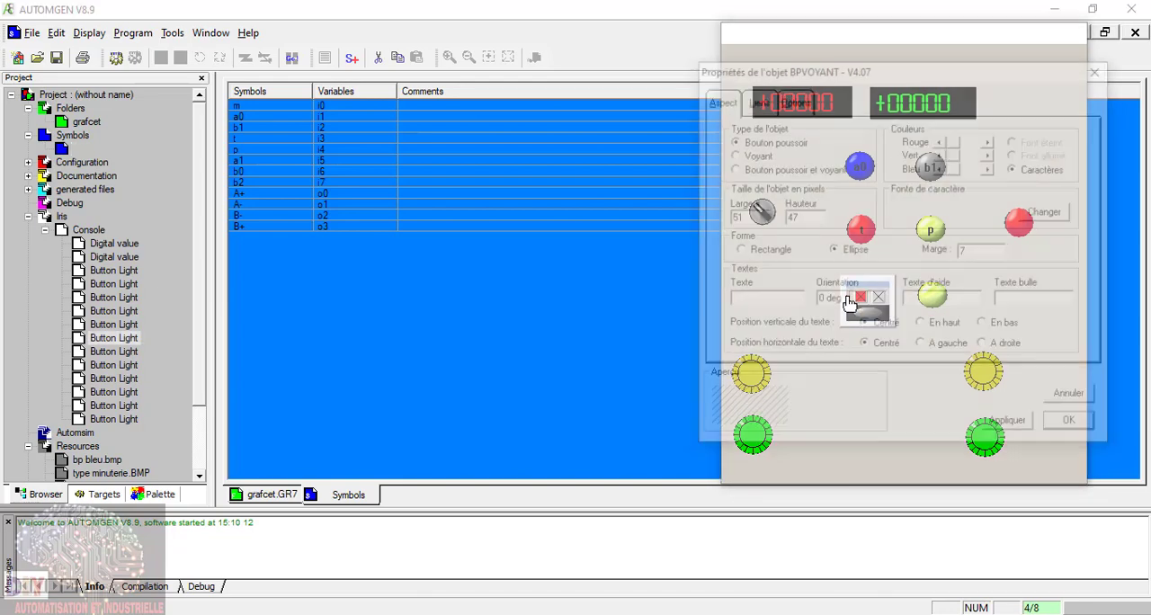
pyautogui.moveTo(790, 75); pyautogui.dragTo(386, 252)
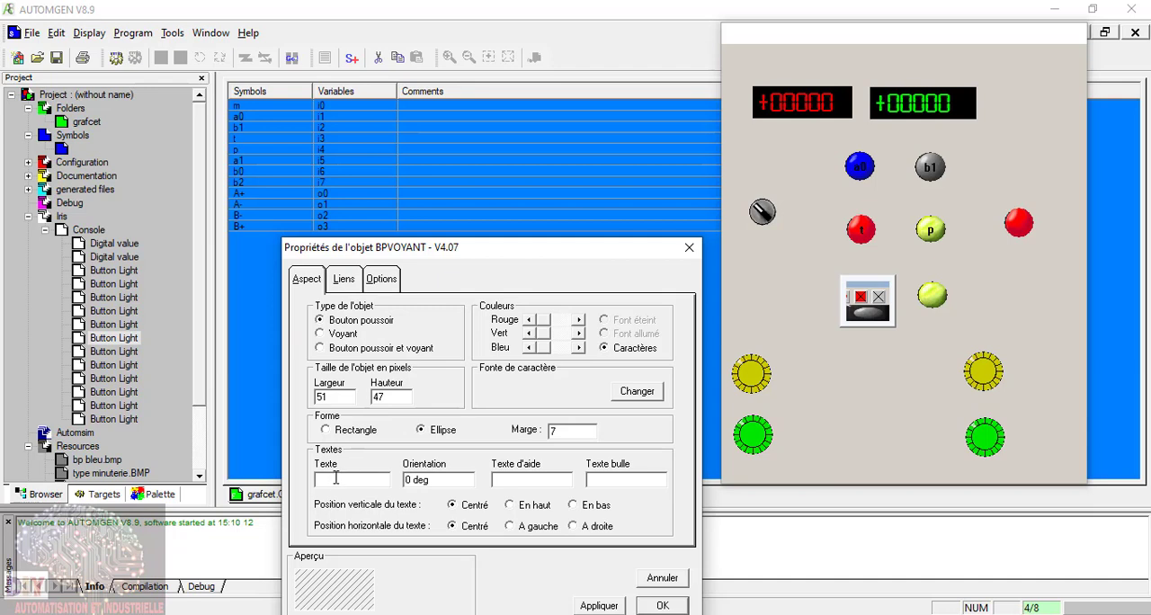
pyautogui.click(347, 281)
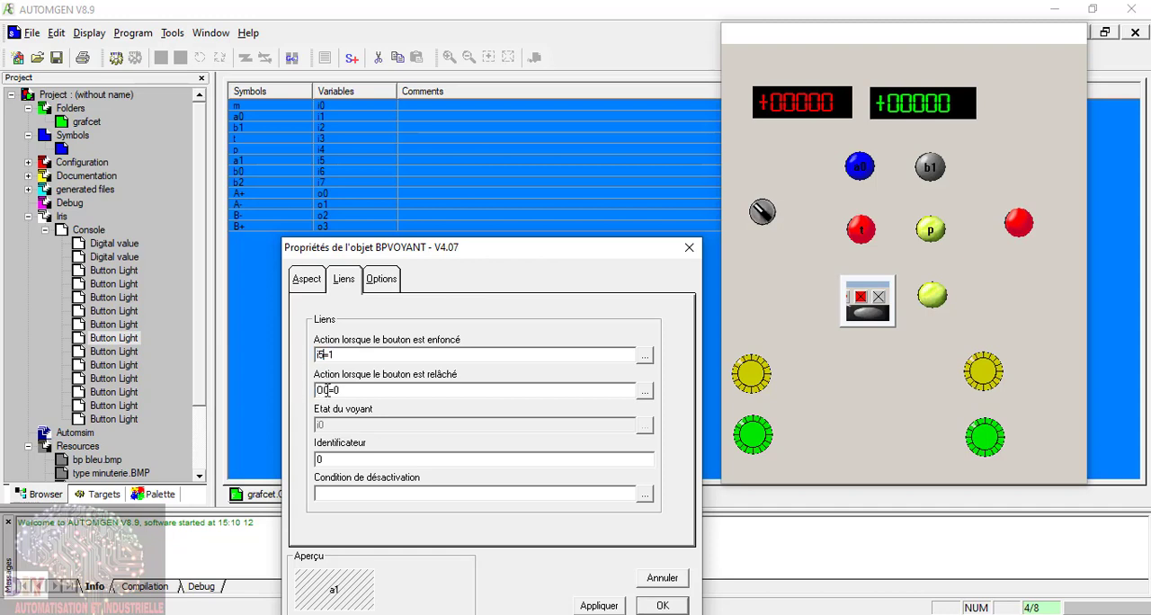
pyautogui.moveTo(326, 389); pyautogui.dragTo(289, 400)
pyautogui.click(662, 608)
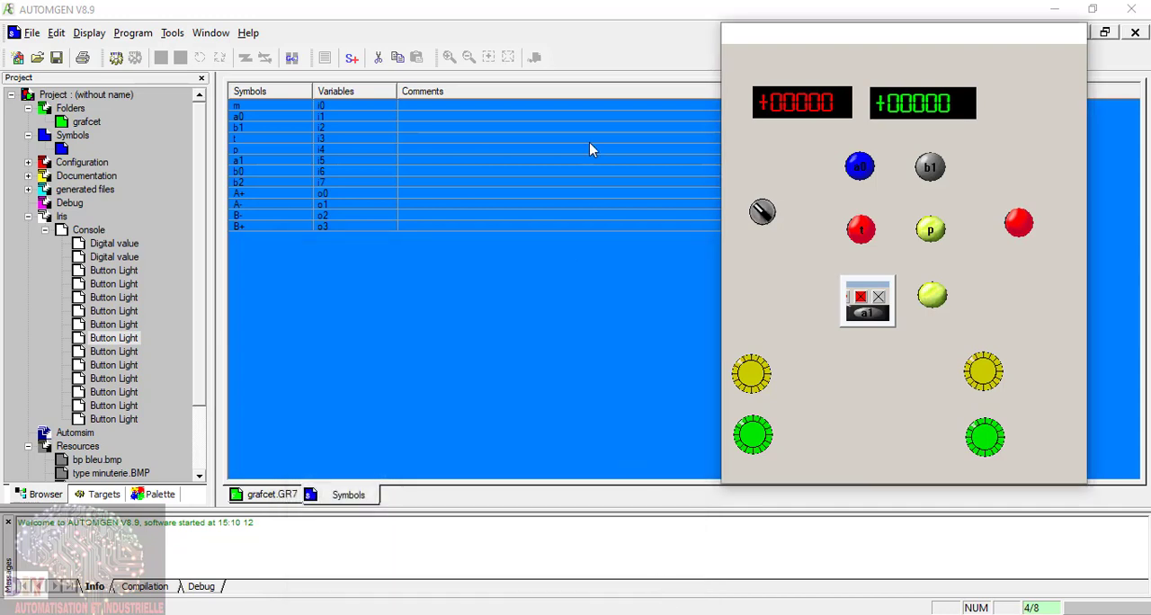
# Step: Label the lower yellow-green push button b0 and link its pushed-in and released actions to variable i6
pyautogui.rightClick(936, 306)
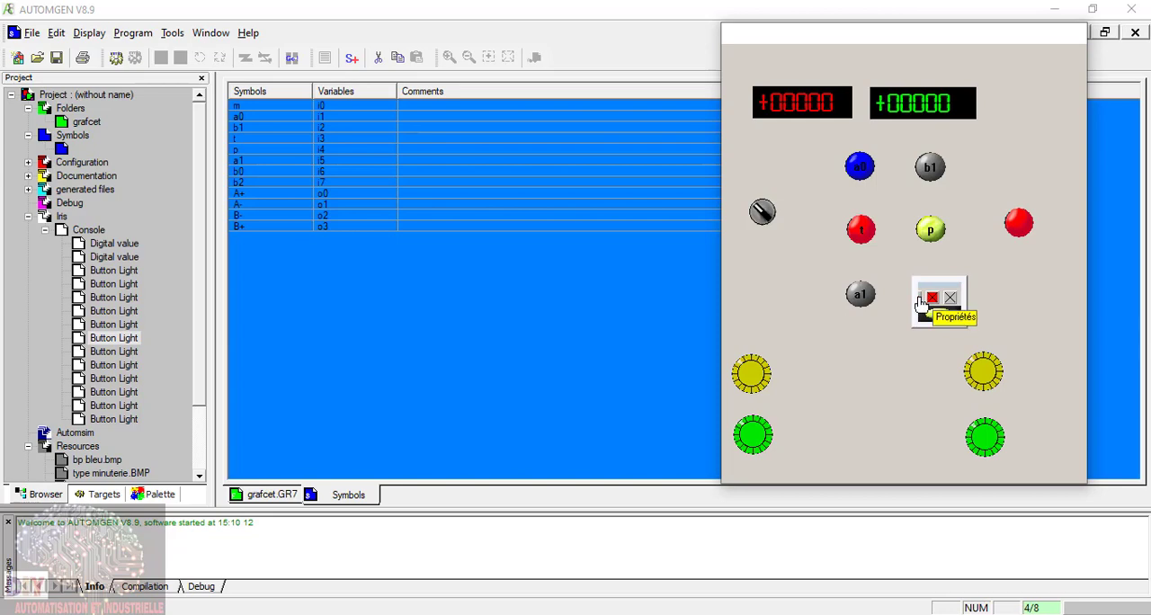
pyautogui.click(926, 304)
pyautogui.moveTo(819, 67); pyautogui.dragTo(424, 228)
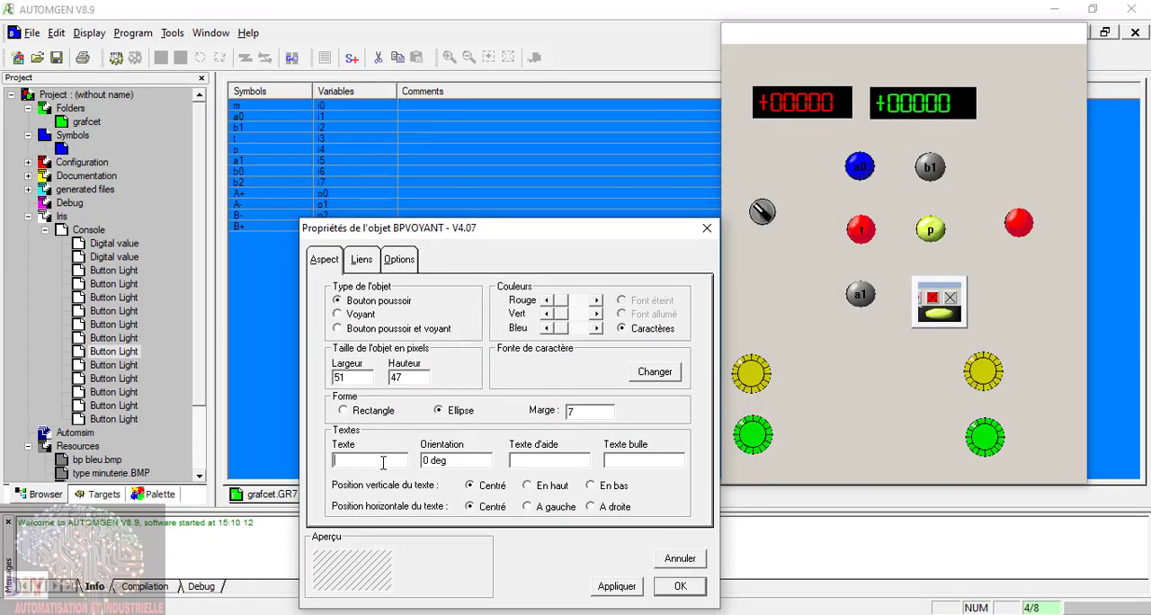
pyautogui.click(399, 263)
pyautogui.click(367, 263)
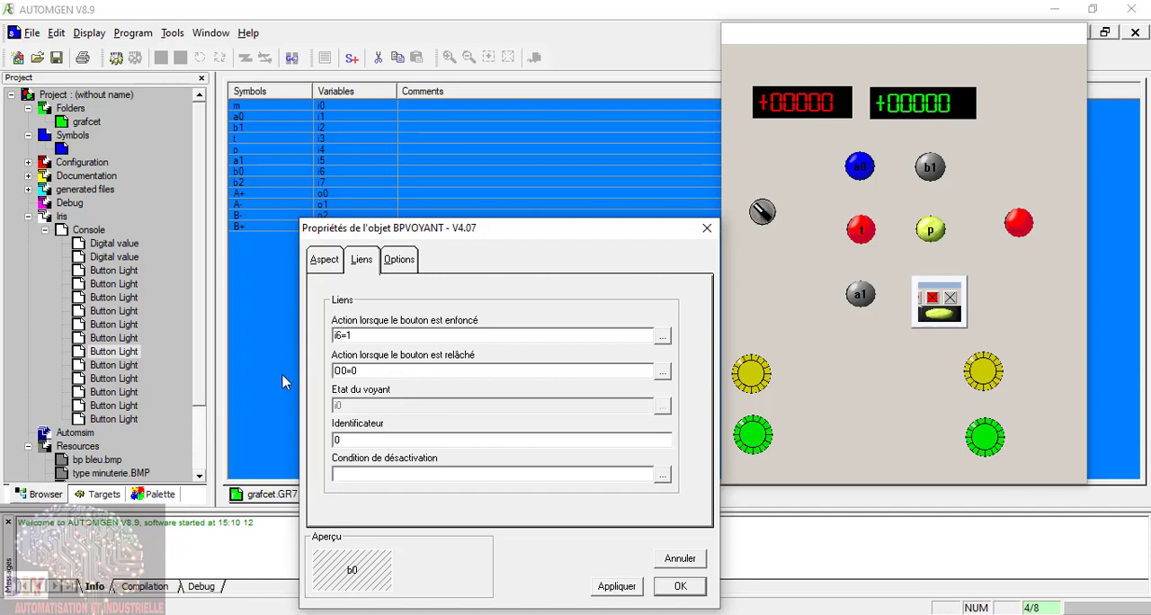
pyautogui.doubleClick(347, 370)
pyautogui.write('i6')
pyautogui.click(411, 261)
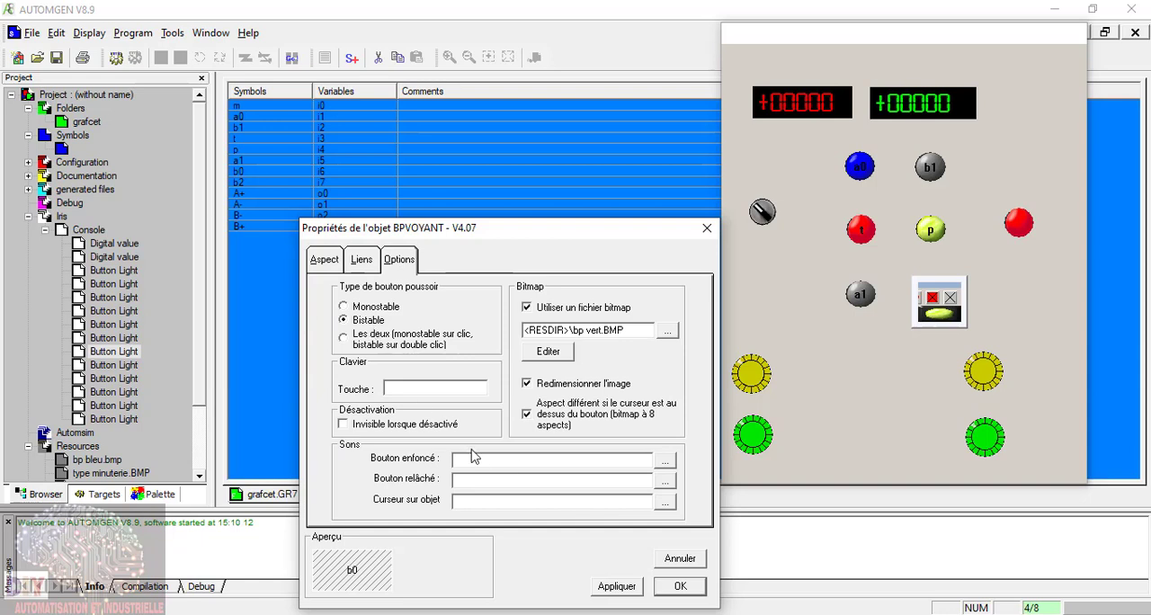
pyautogui.click(679, 587)
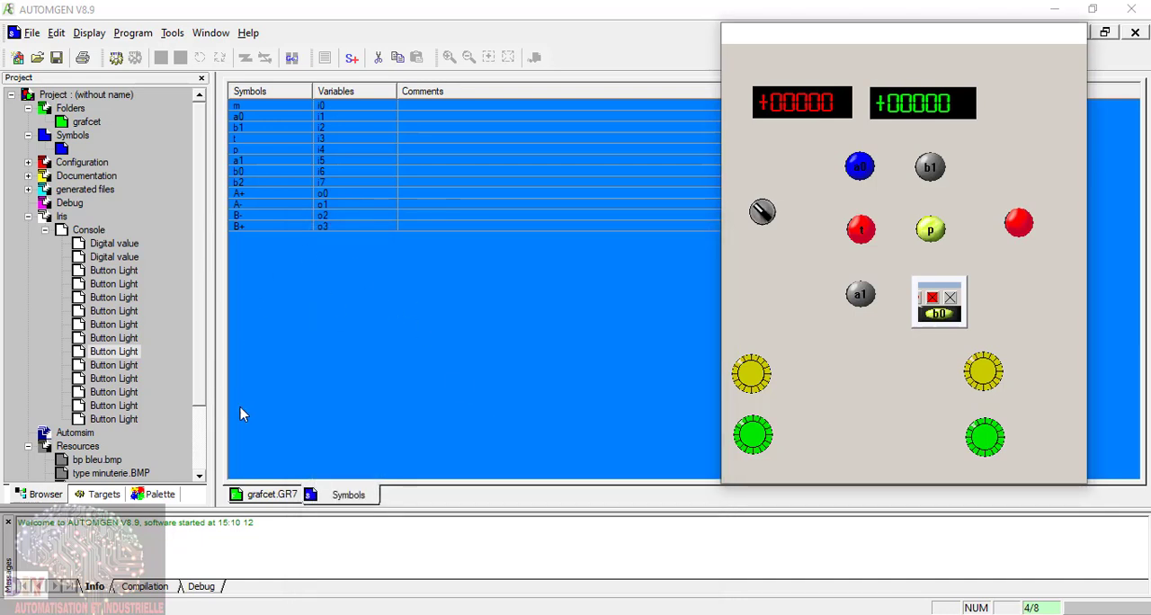
pyautogui.click(932, 299)
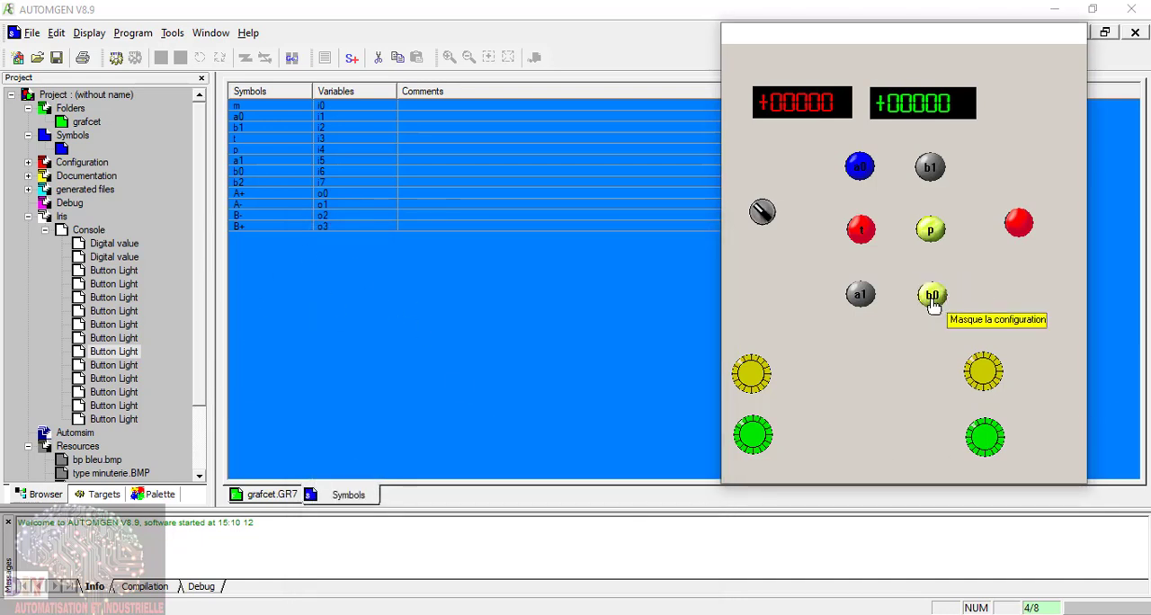
# Step: Label the red push button at the console's far right b2 and link its pushed-in and released actions to i7
pyautogui.click(122, 368)
pyautogui.rightClick(123, 369)
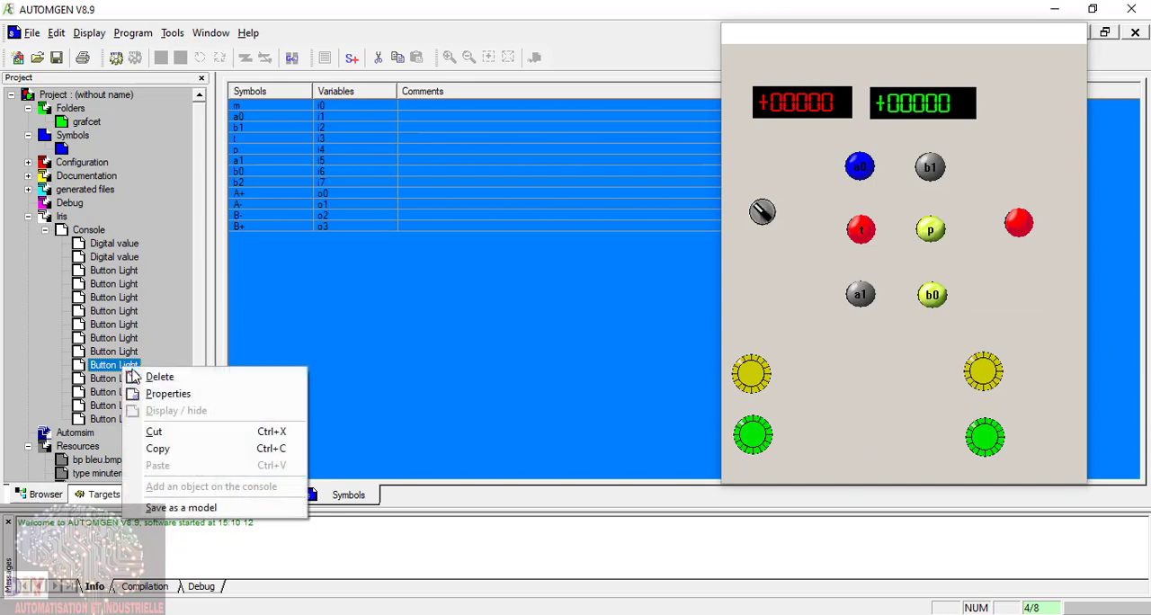
pyautogui.click(175, 402)
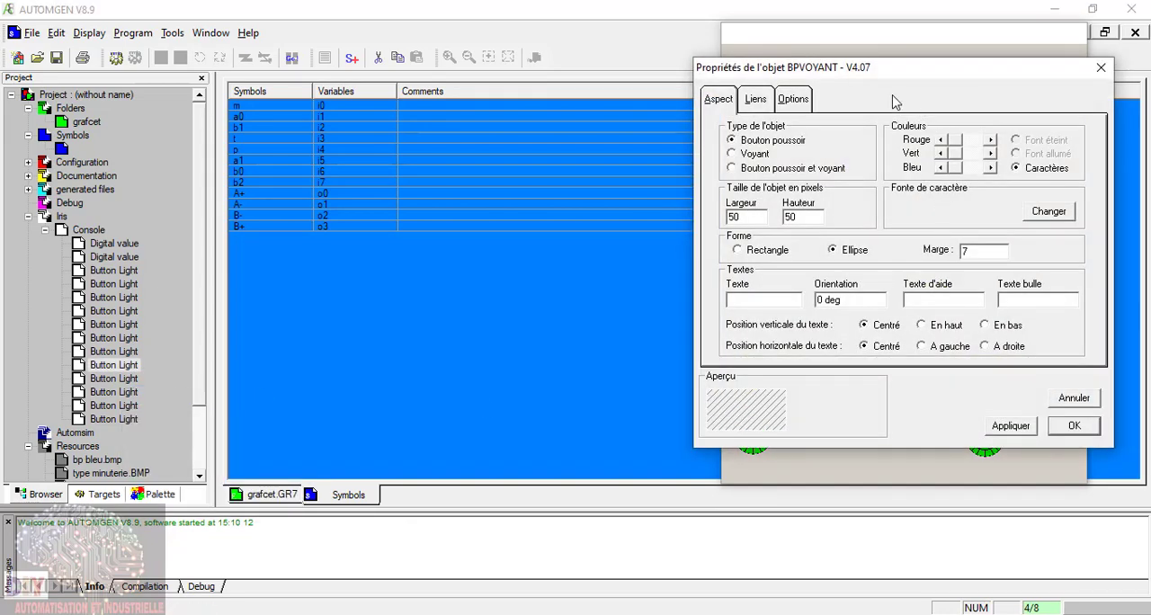
pyautogui.moveTo(885, 76); pyautogui.dragTo(439, 157)
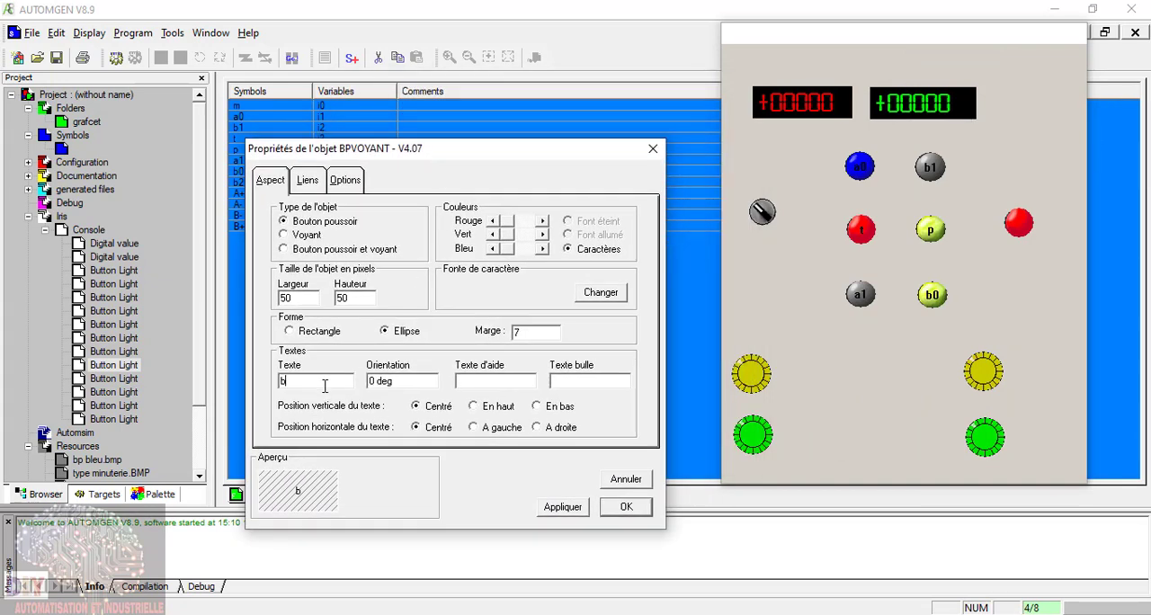
pyautogui.click(308, 181)
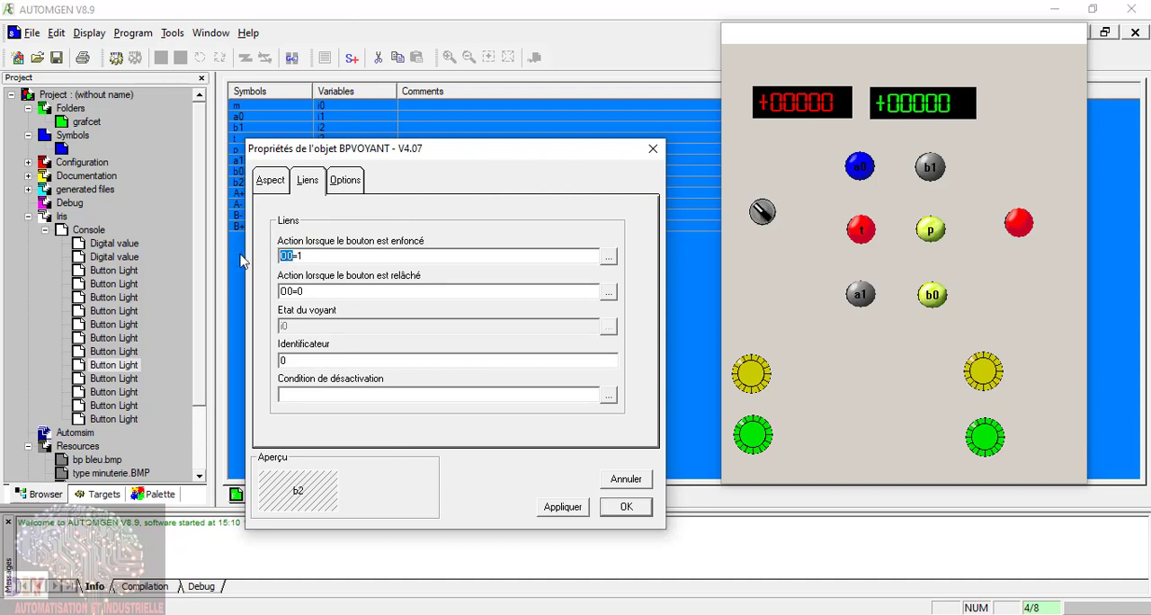
pyautogui.moveTo(291, 287); pyautogui.dragTo(223, 290)
pyautogui.write('i7')
# Step: Make the b2 push button bistable and apply its properties
pyautogui.click(346, 184)
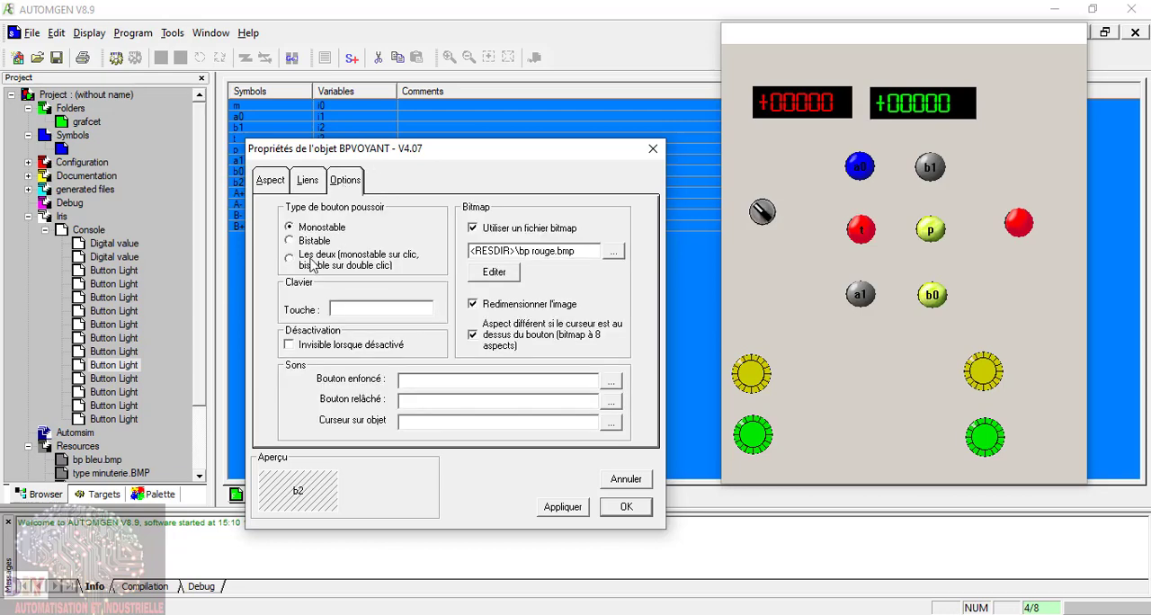
pyautogui.click(311, 241)
pyautogui.click(562, 507)
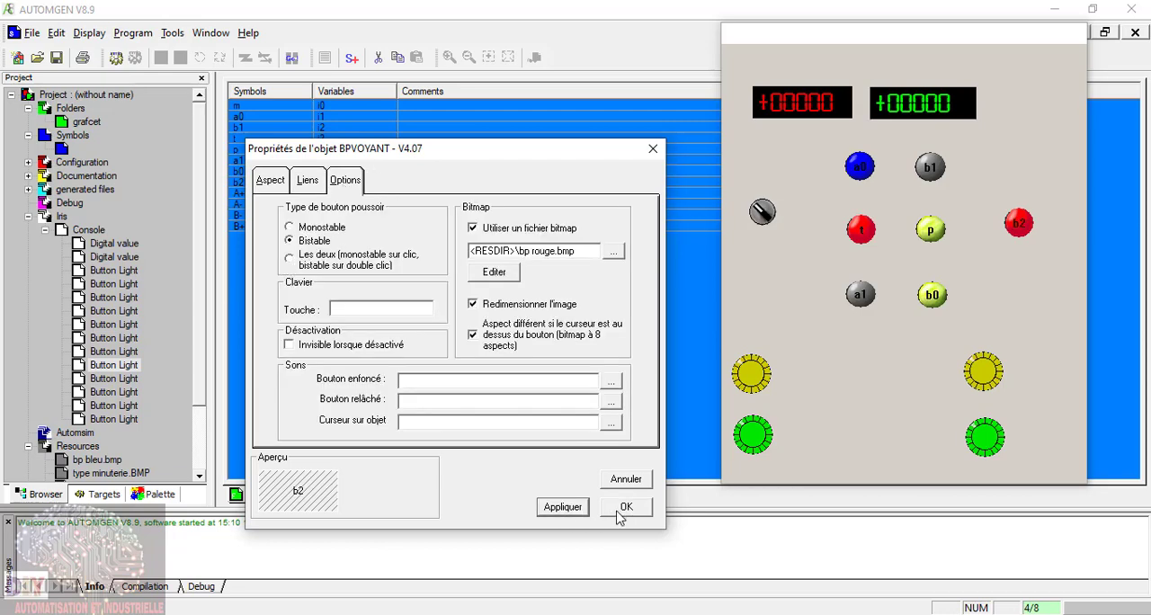
pyautogui.click(626, 508)
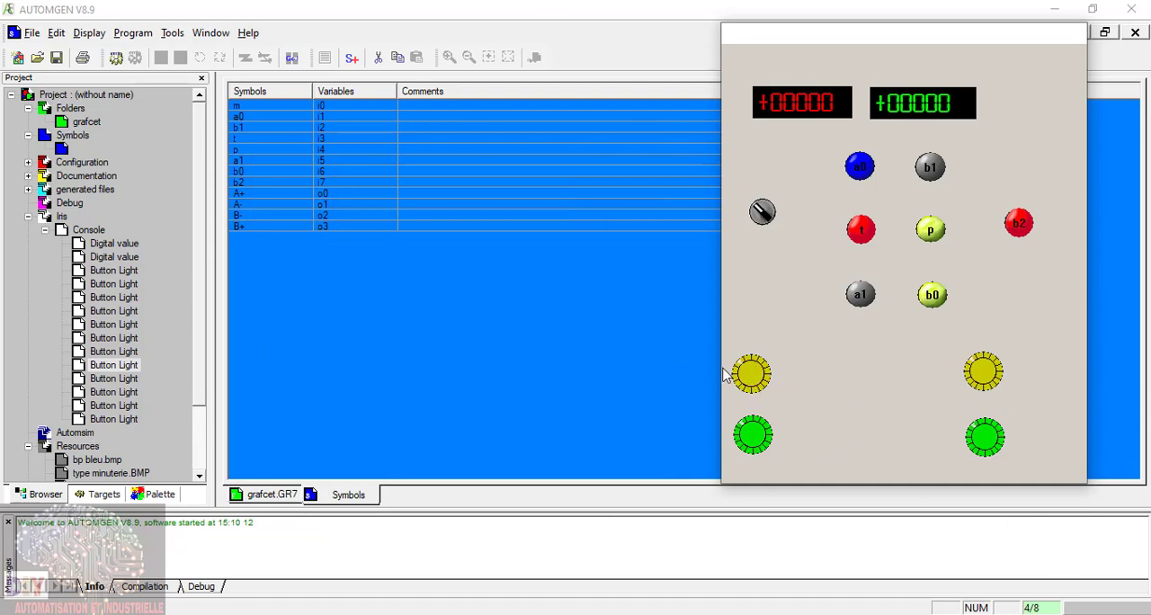
# Step: Swap the upper-left yellow light with the lower-right green light, stacking both green lights at left and both yellow lights at right
pyautogui.moveTo(751, 373)
pyautogui.moveTo(755, 369); pyautogui.dragTo(1033, 432)
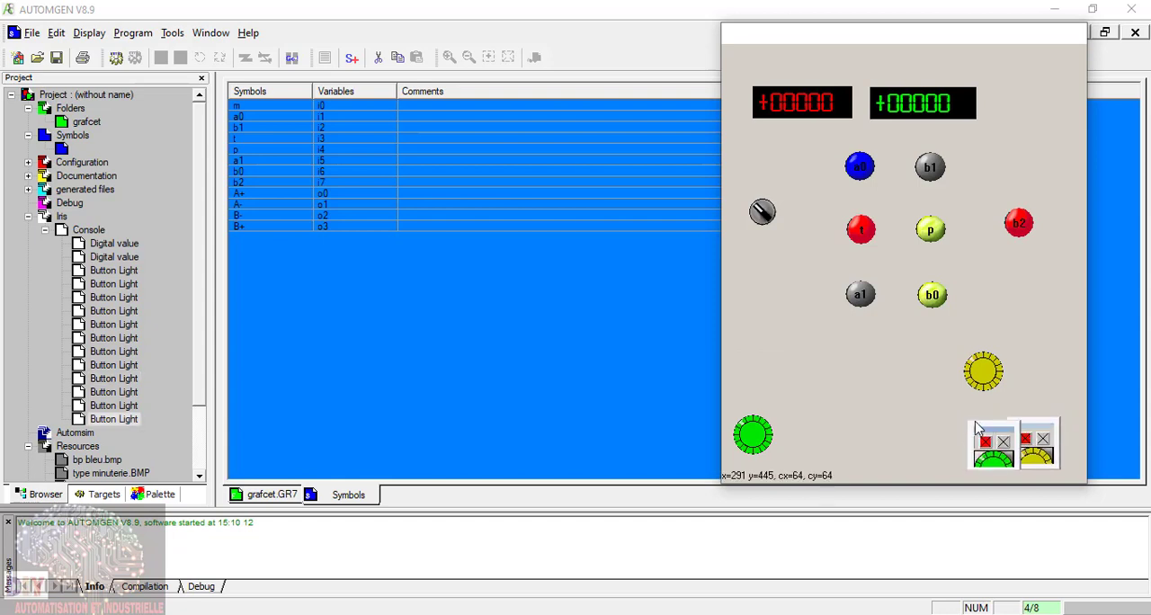
pyautogui.moveTo(988, 430); pyautogui.dragTo(754, 360)
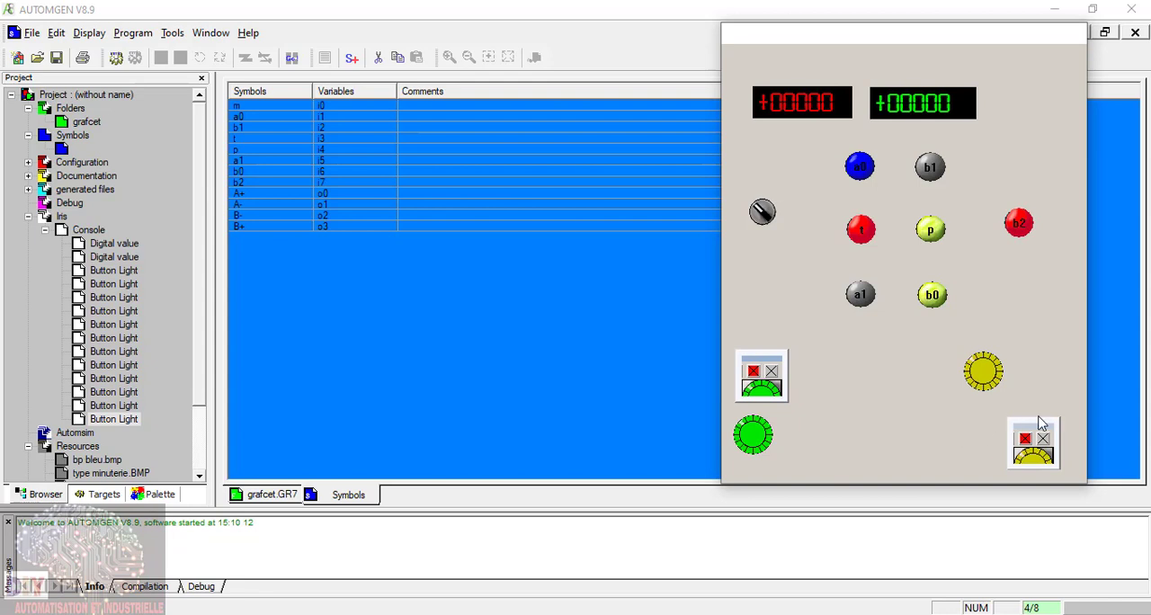
pyautogui.moveTo(1031, 428); pyautogui.dragTo(981, 414)
pyautogui.moveTo(758, 361); pyautogui.dragTo(754, 356)
pyautogui.click(751, 369)
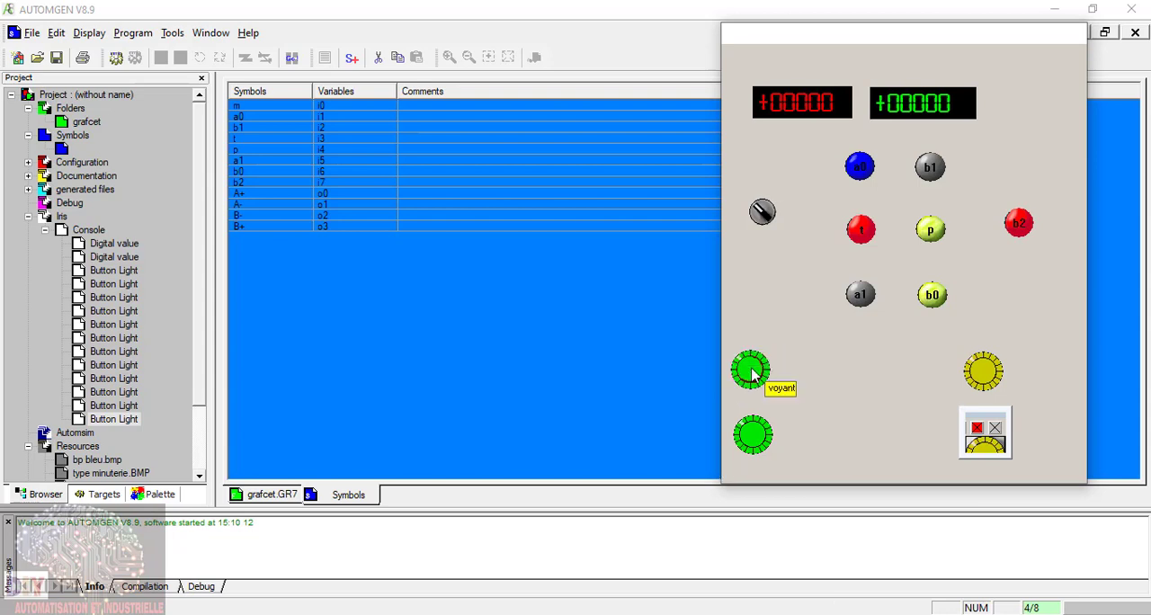
pyautogui.click(978, 429)
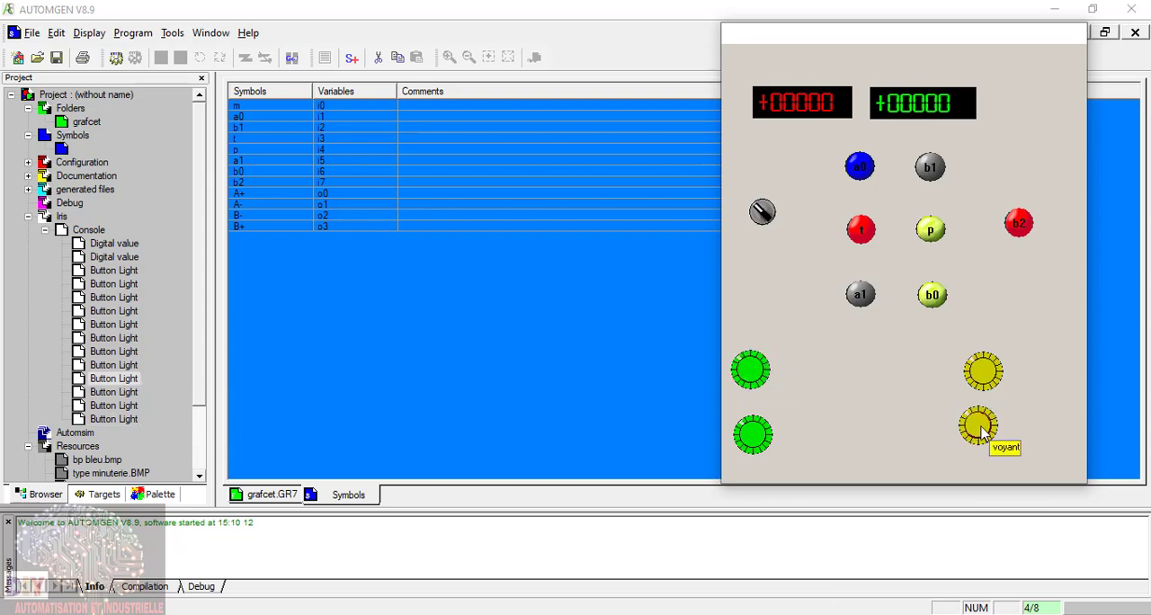
pyautogui.moveTo(981, 430)
pyautogui.moveTo(986, 420); pyautogui.dragTo(987, 421)
pyautogui.click(982, 430)
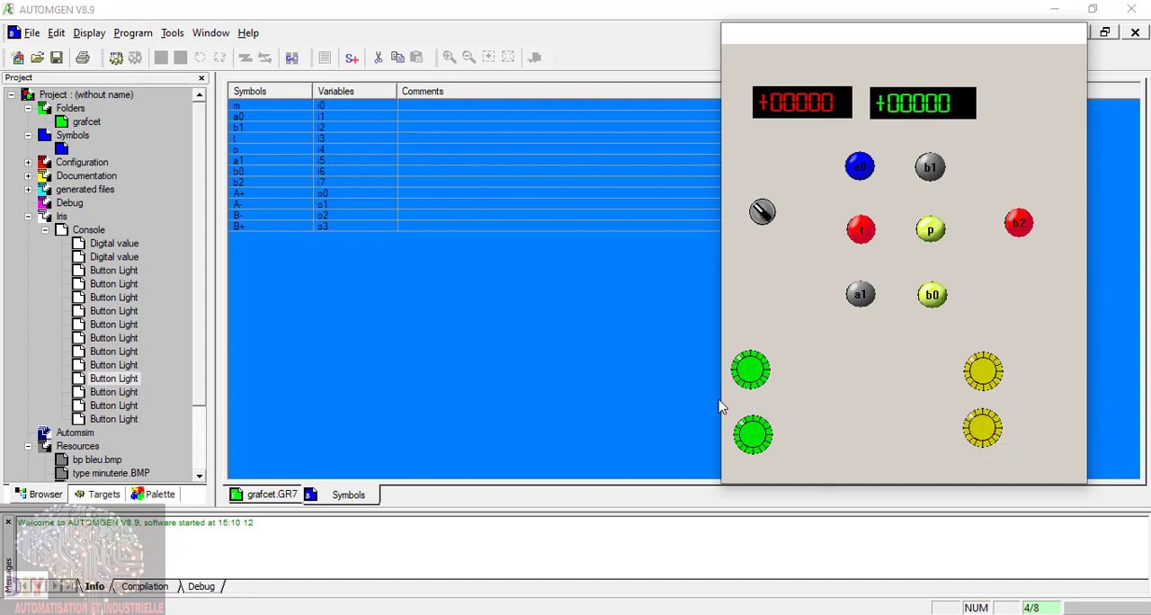
# Step: Label the upper yellow light A+ and link its light state to output o0
pyautogui.click(113, 393)
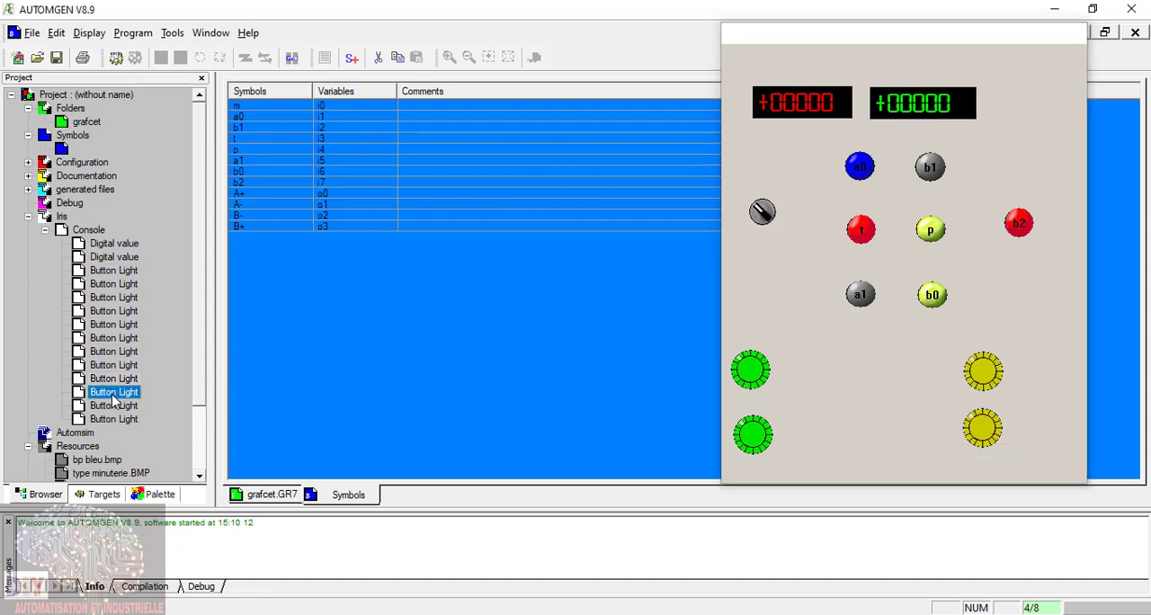
pyautogui.rightClick(115, 401)
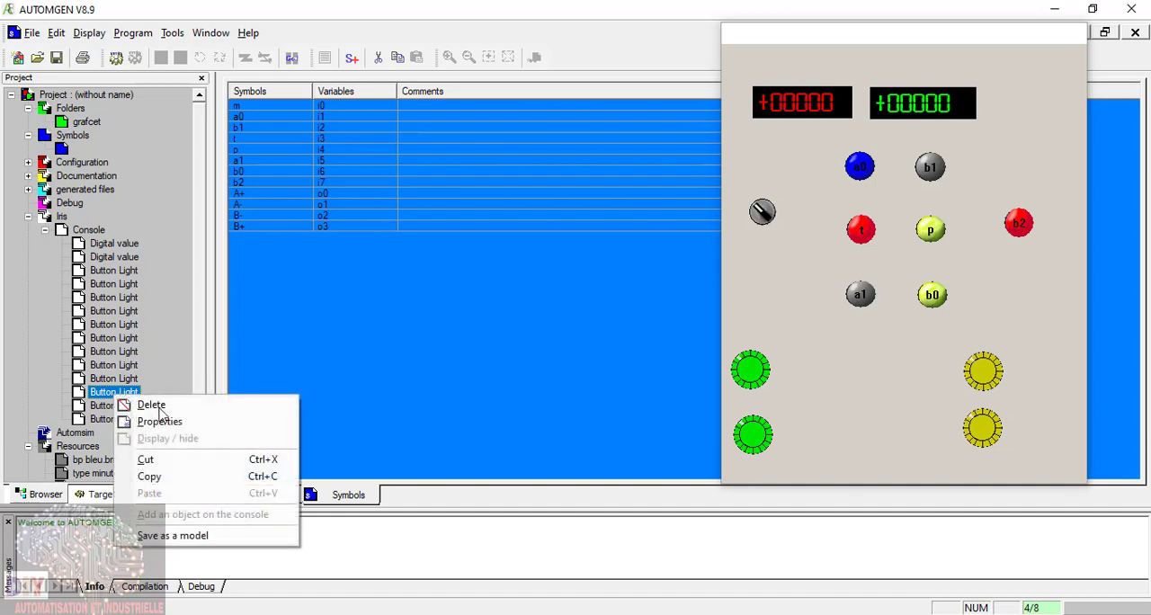
pyautogui.click(126, 419)
pyautogui.moveTo(905, 78); pyautogui.dragTo(581, 85)
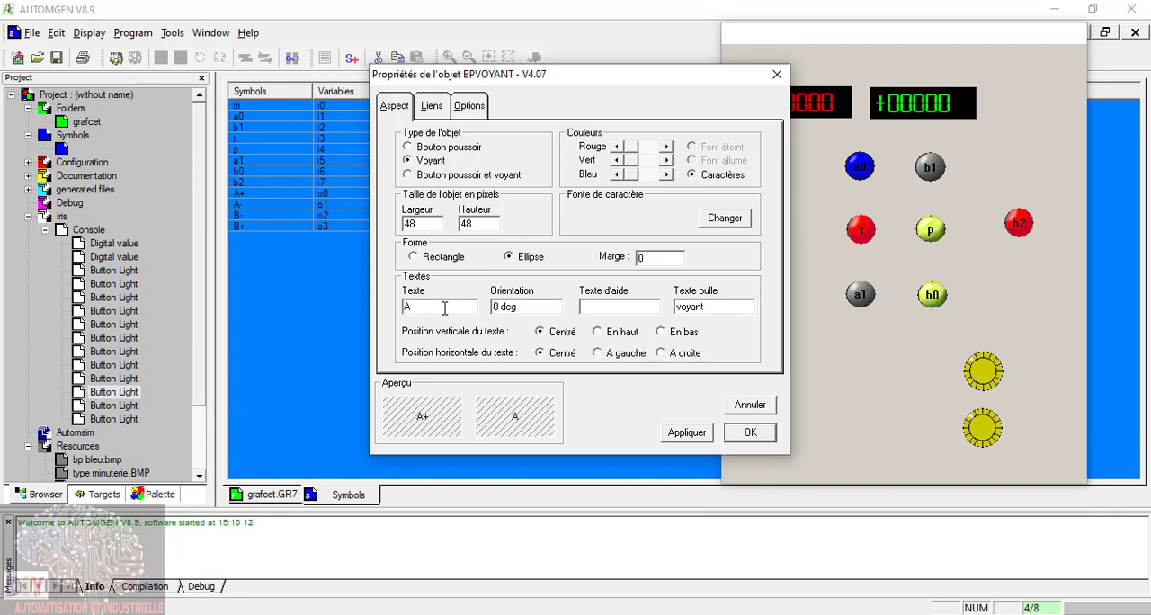
pyautogui.click(435, 111)
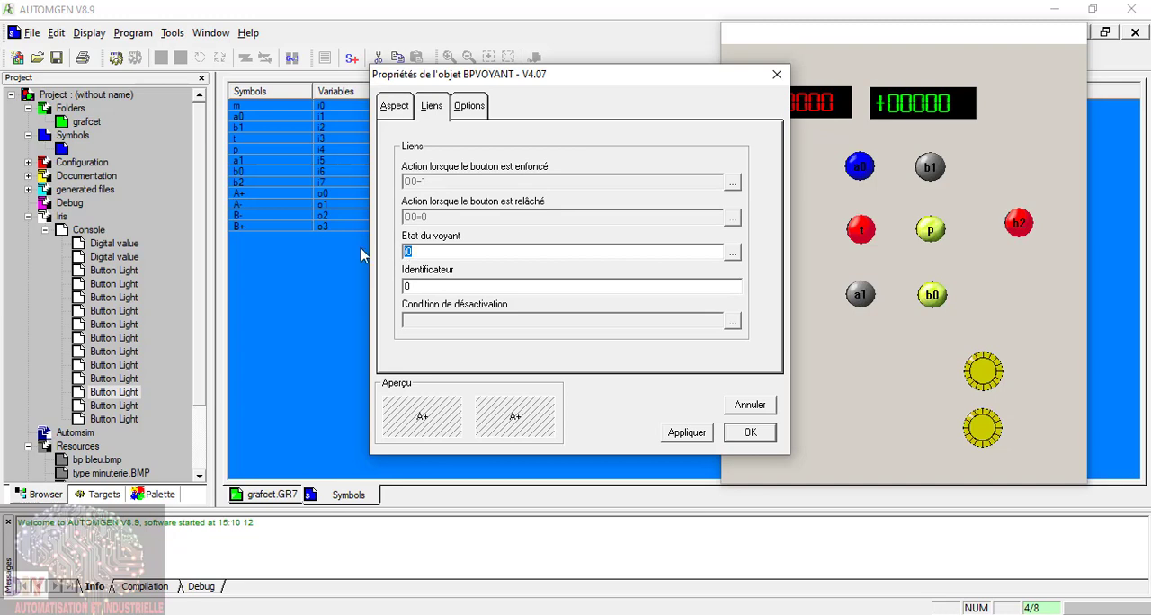
pyautogui.write('o0')
pyautogui.click(686, 433)
pyautogui.click(750, 432)
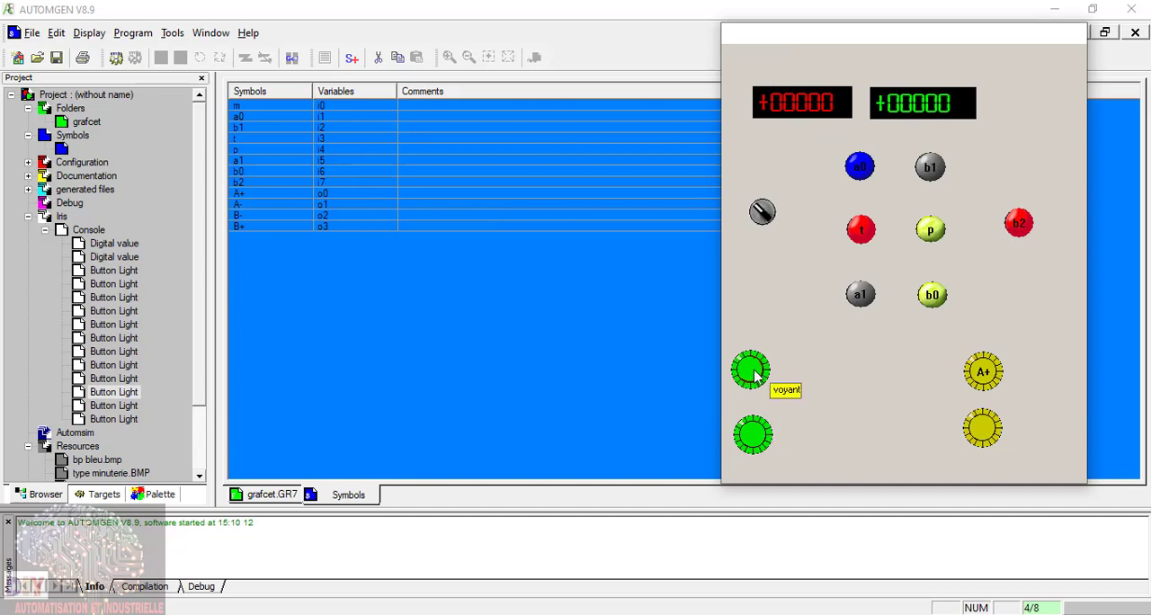
# Step: Label the upper green light A- and link its light state to output o1
pyautogui.moveTo(750, 399)
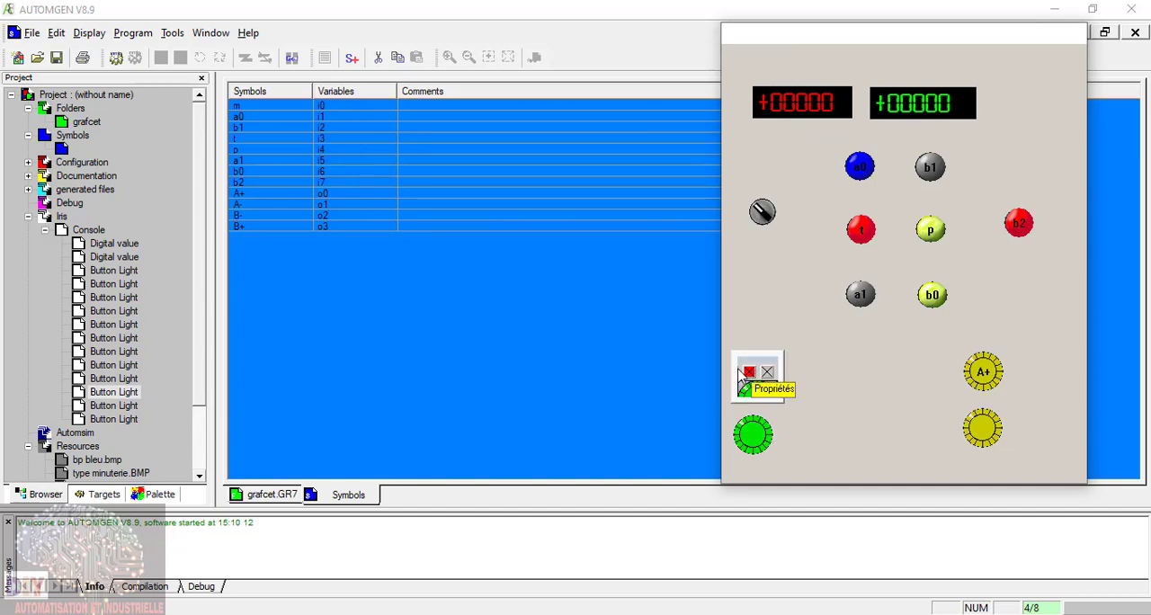
pyautogui.click(749, 381)
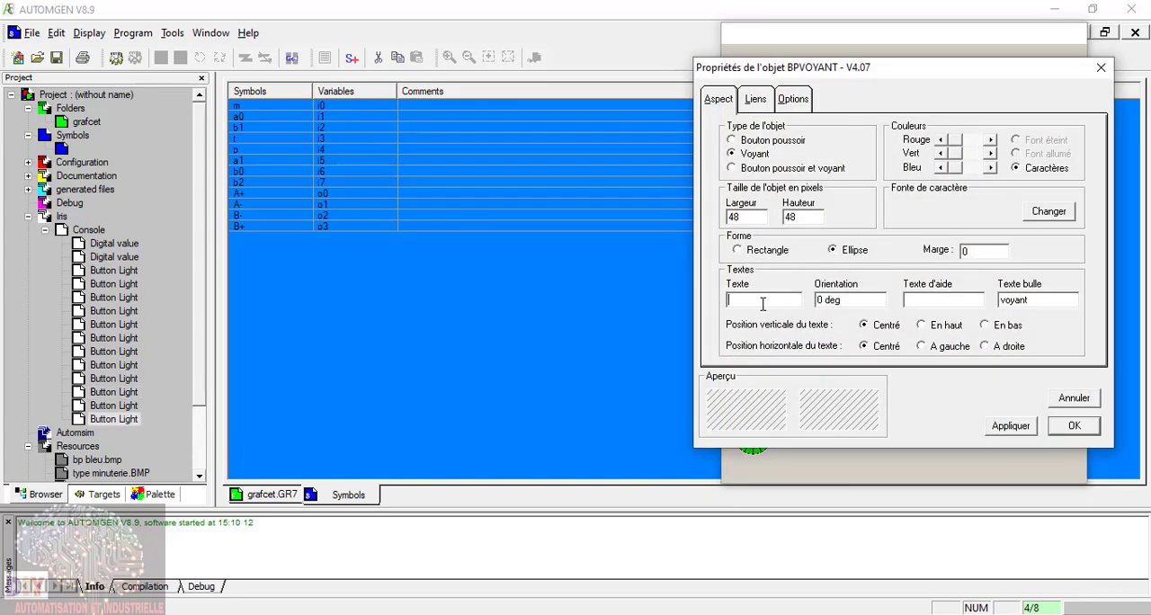
pyautogui.click(763, 304)
pyautogui.write('A-')
pyautogui.click(763, 101)
pyautogui.moveTo(790, 70); pyautogui.dragTo(505, 192)
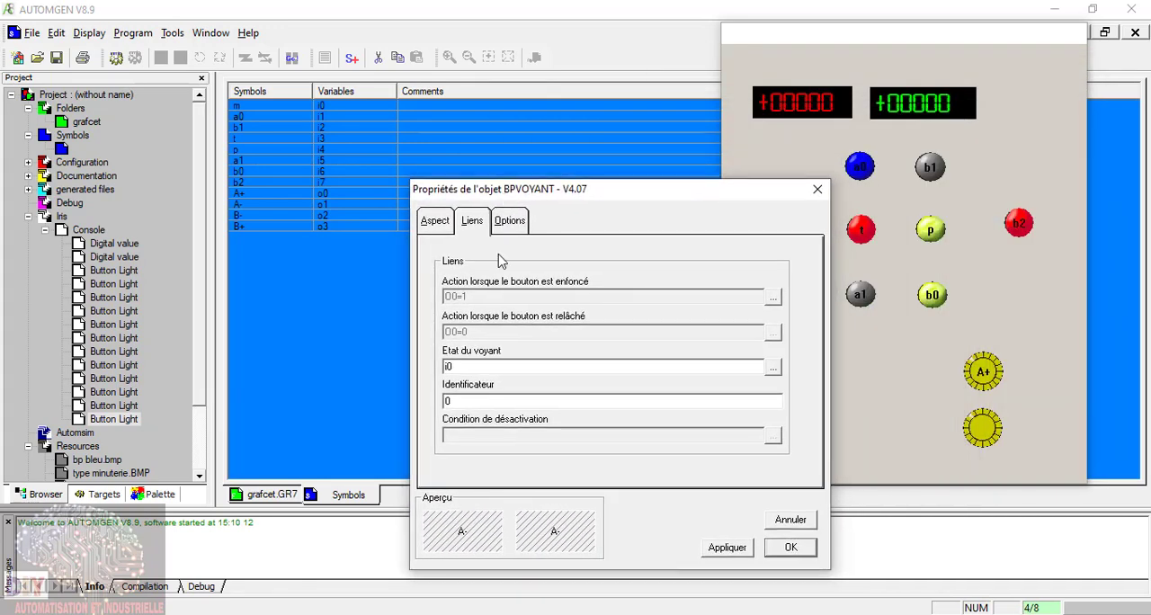
pyautogui.write('o1')
pyautogui.click(728, 548)
pyautogui.click(797, 551)
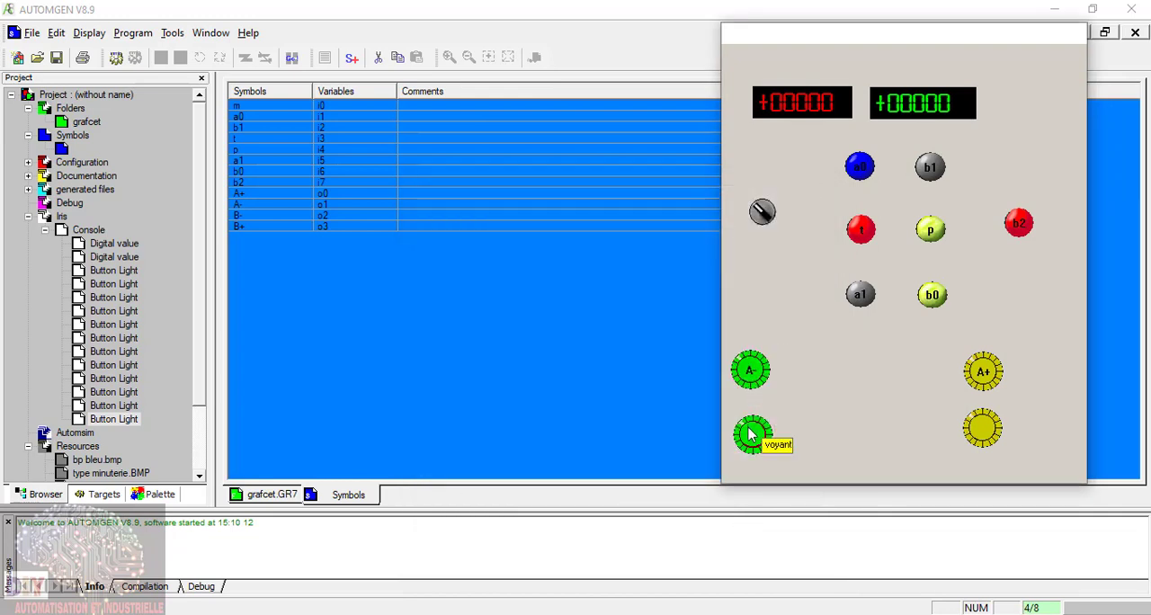
# Step: Label the lower green light B- and link its light state to output O3
pyautogui.click(112, 408)
pyautogui.rightClick(112, 412)
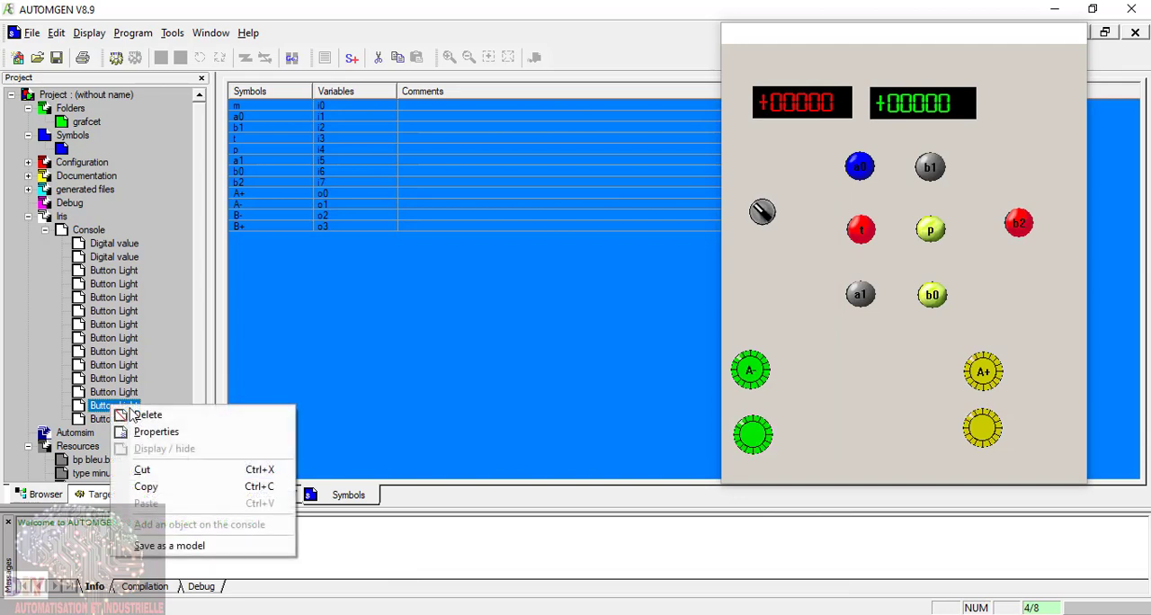
pyautogui.click(146, 433)
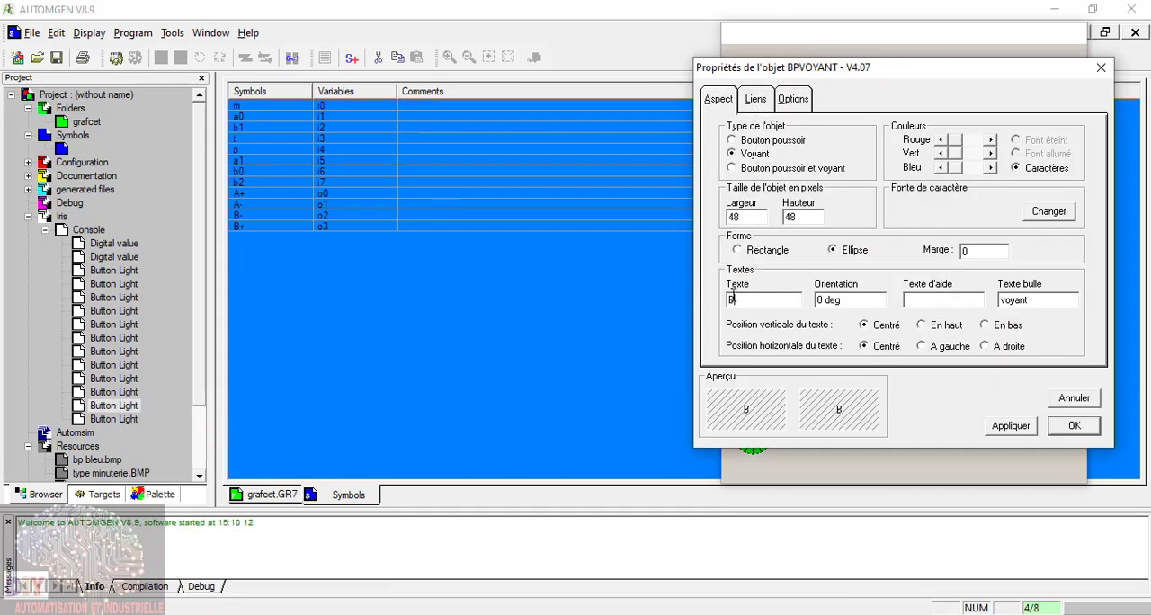
pyautogui.press('BackSpace')
pyautogui.click(763, 104)
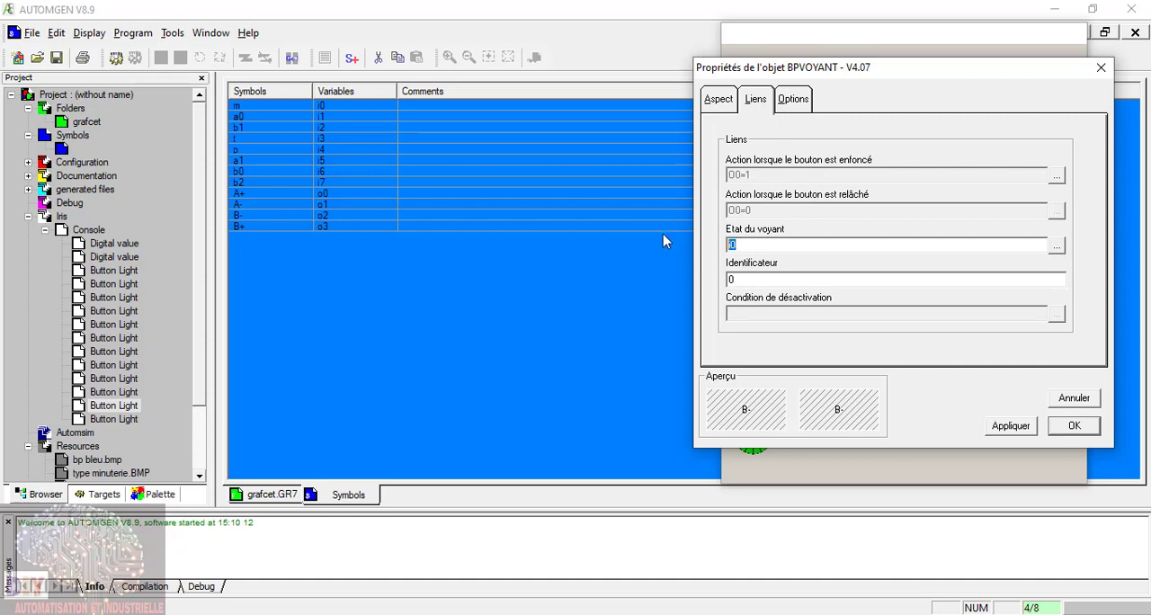
pyautogui.write('O3')
pyautogui.click(1009, 427)
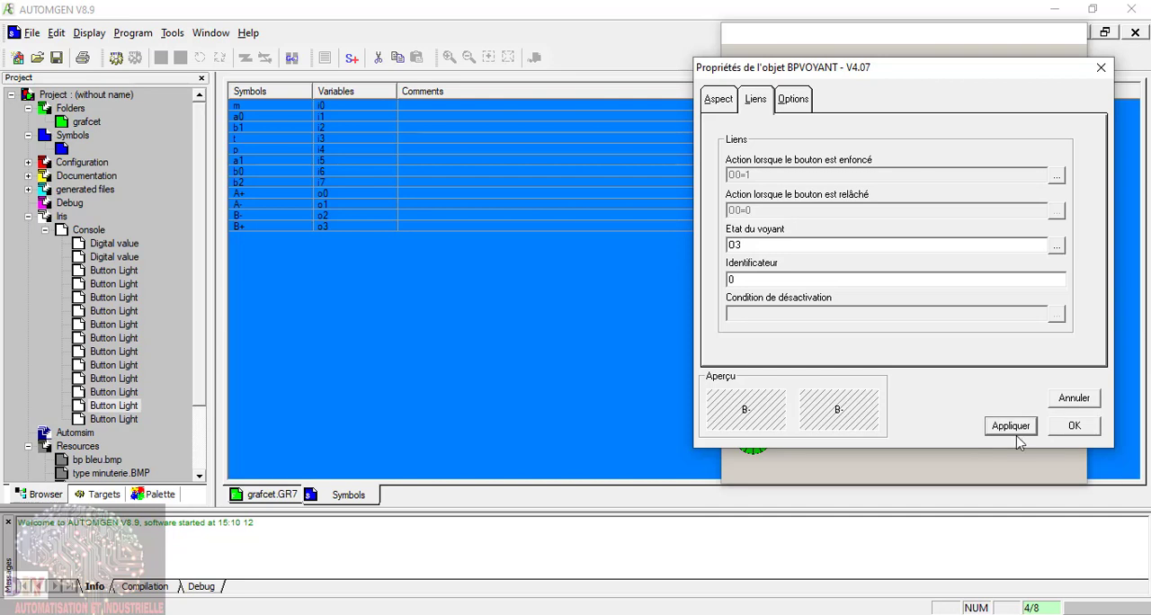
pyautogui.click(1069, 426)
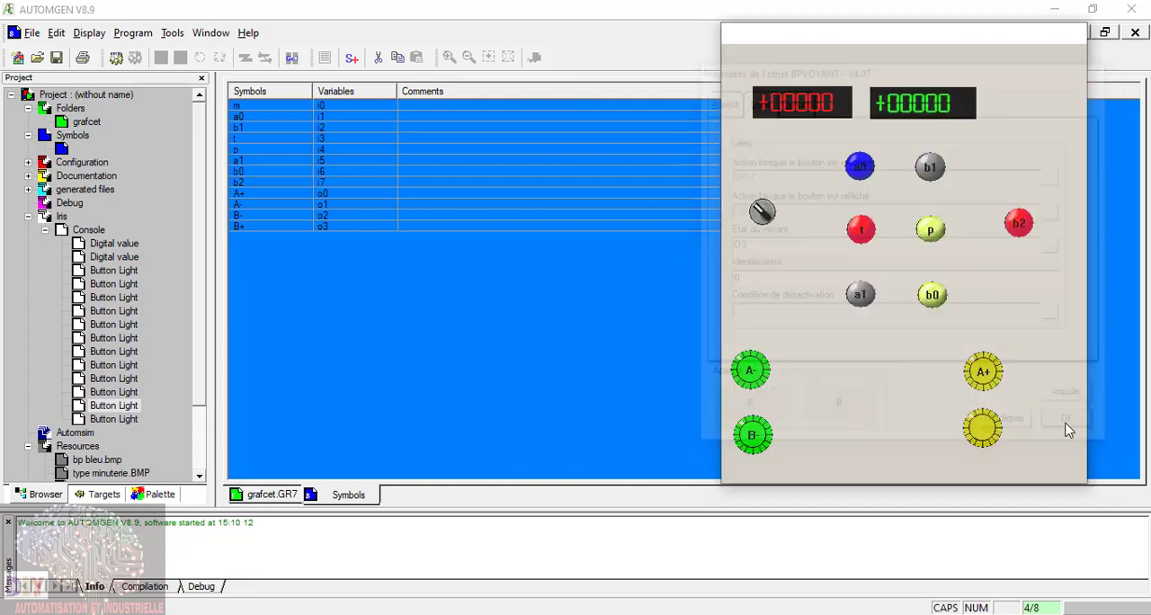
# Step: Label the lower yellow light B+ and link its light state to output o2
pyautogui.click(128, 393)
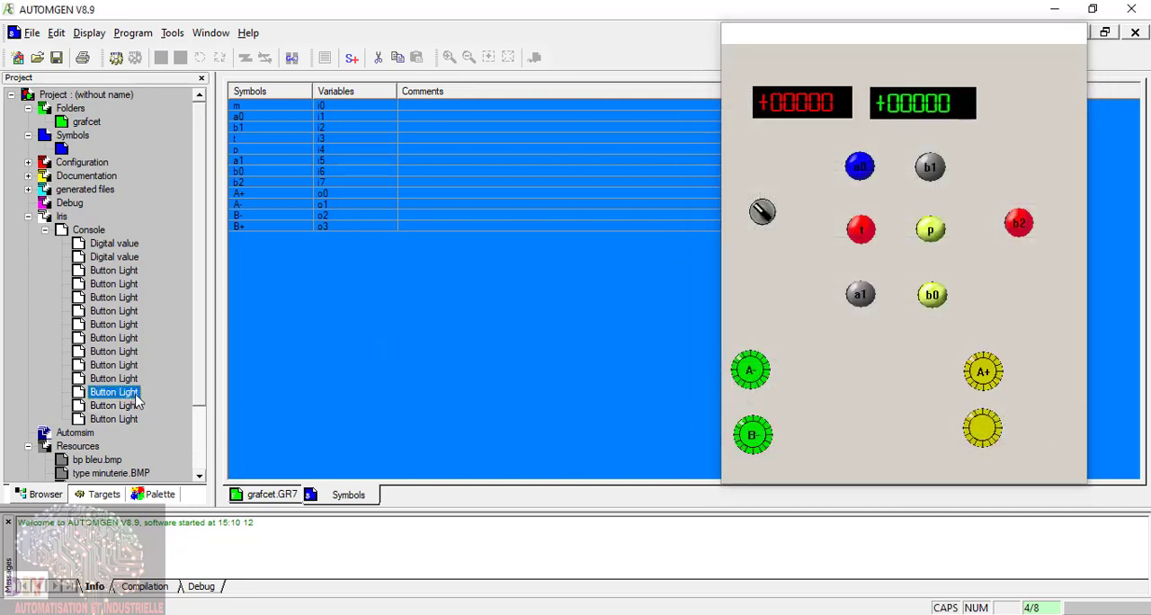
pyautogui.click(967, 436)
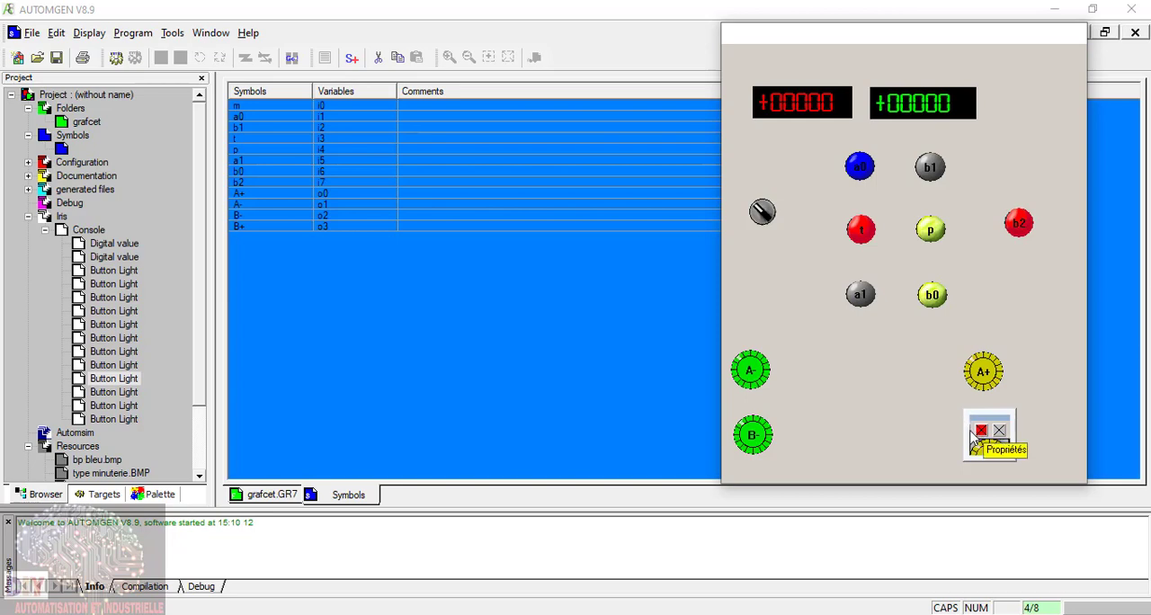
pyautogui.click(973, 434)
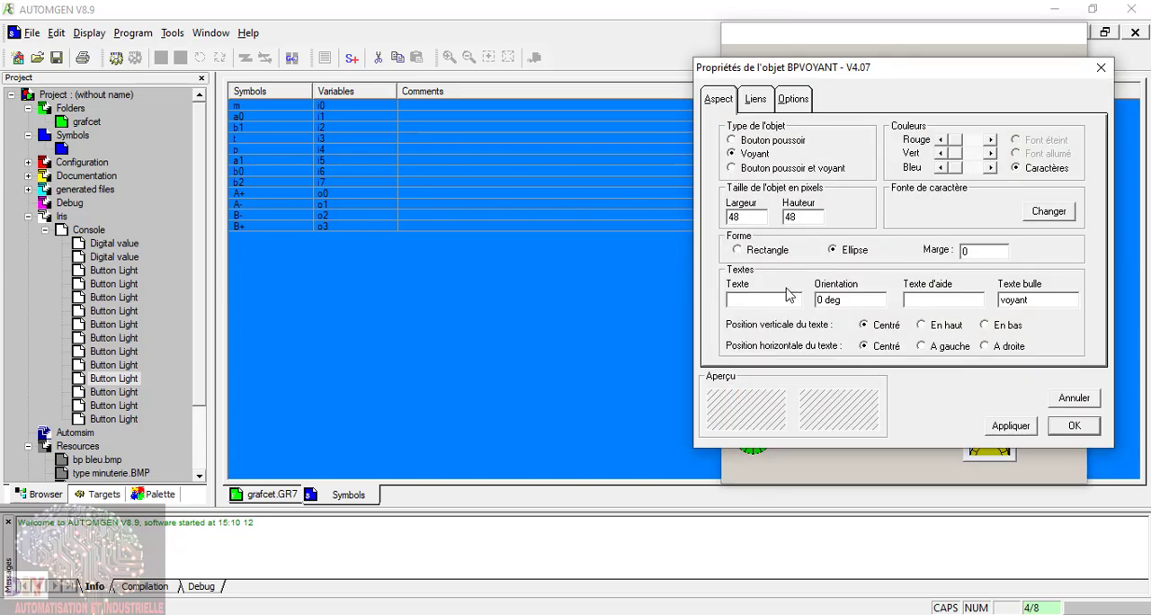
pyautogui.write('B+')
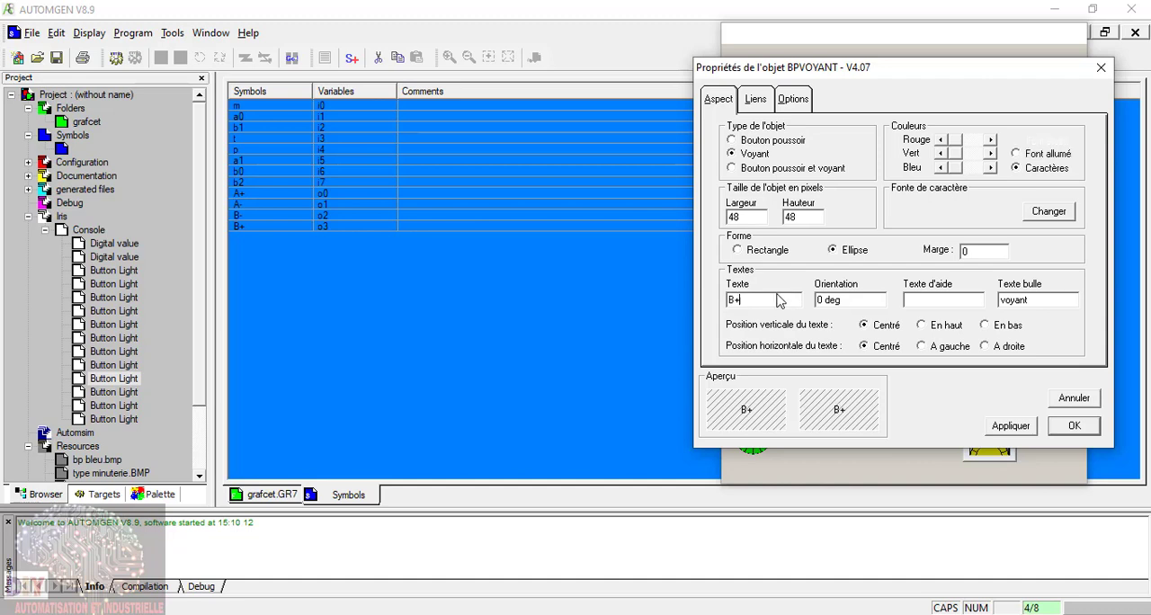
pyautogui.click(767, 99)
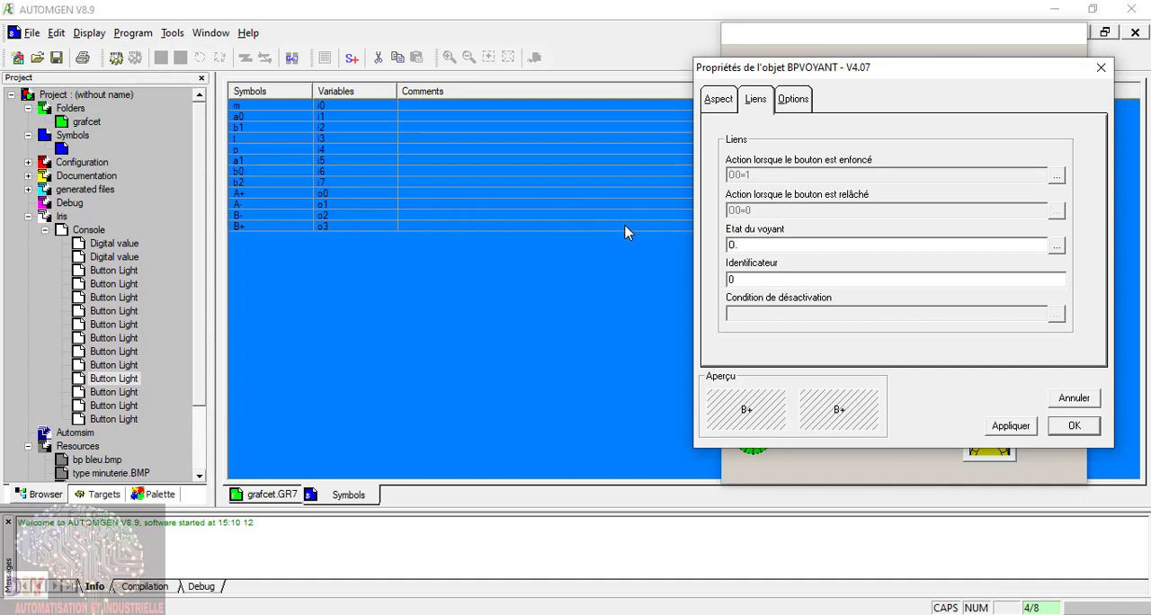
pyautogui.write('o2')
pyautogui.click(1076, 426)
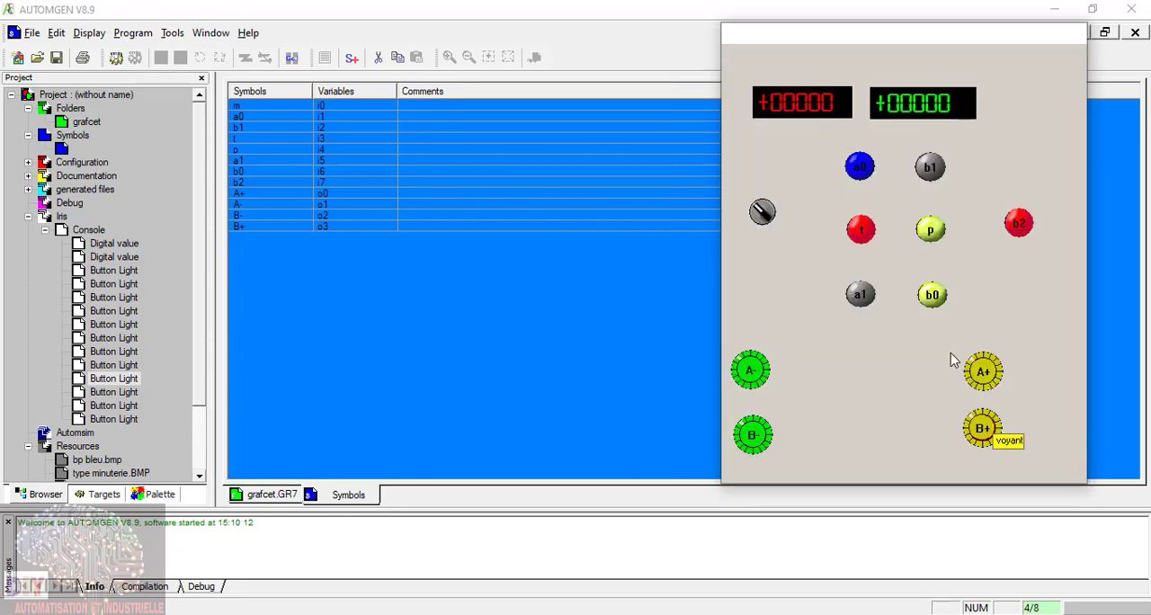
# Step: Show the grafcet sheet and set the blue a0 push button on the console to Bistable
pyautogui.doubleClick(86, 124)
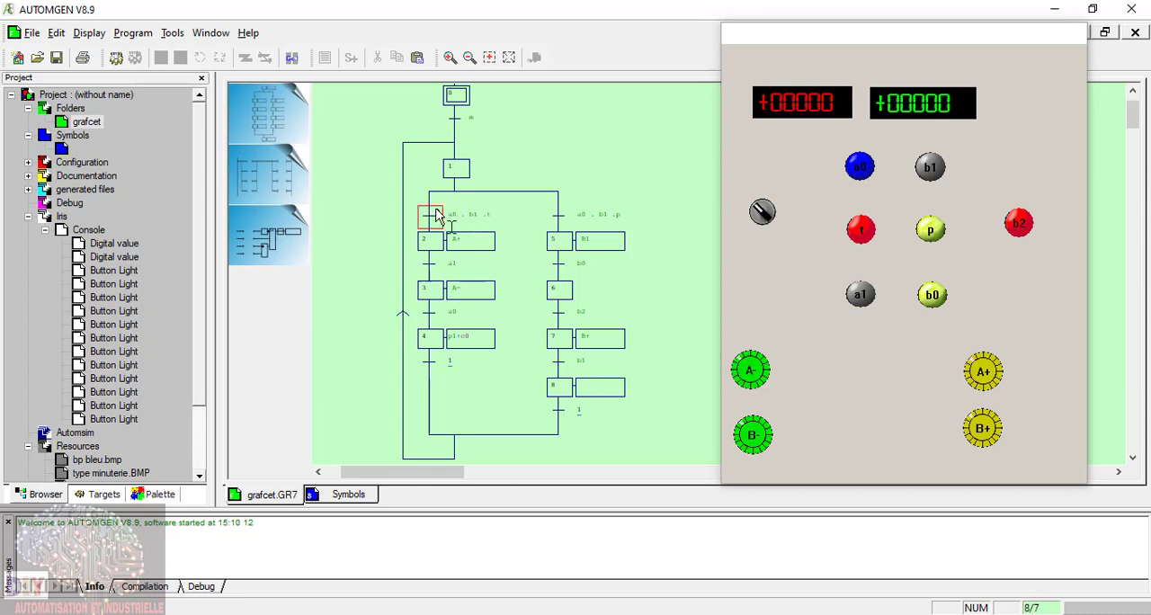
pyautogui.rightClick(863, 174)
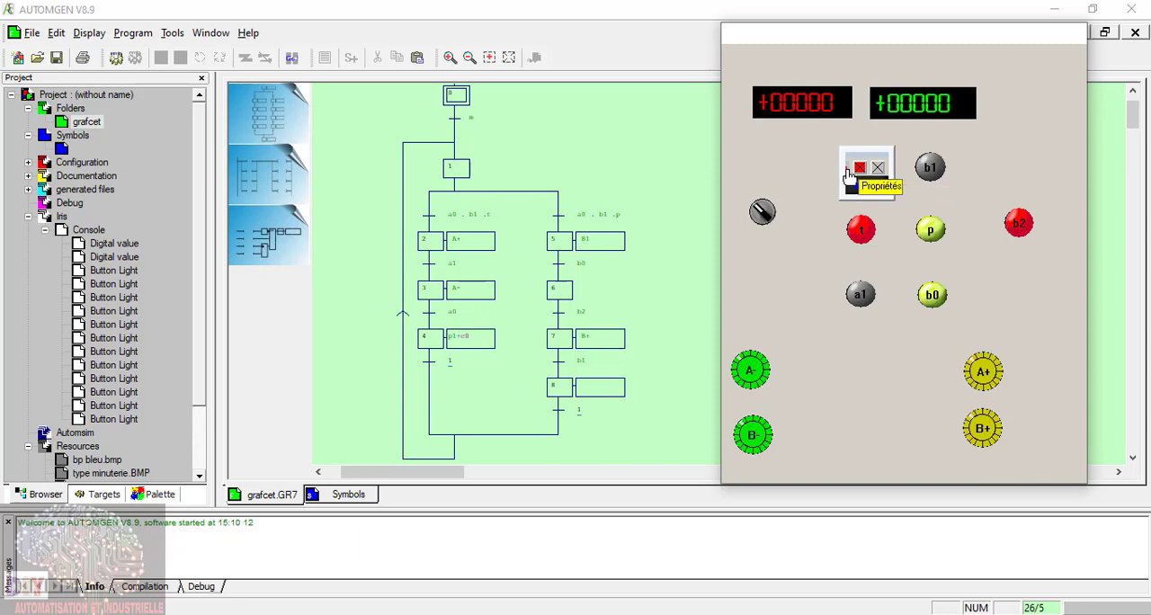
pyautogui.click(869, 186)
pyautogui.click(794, 100)
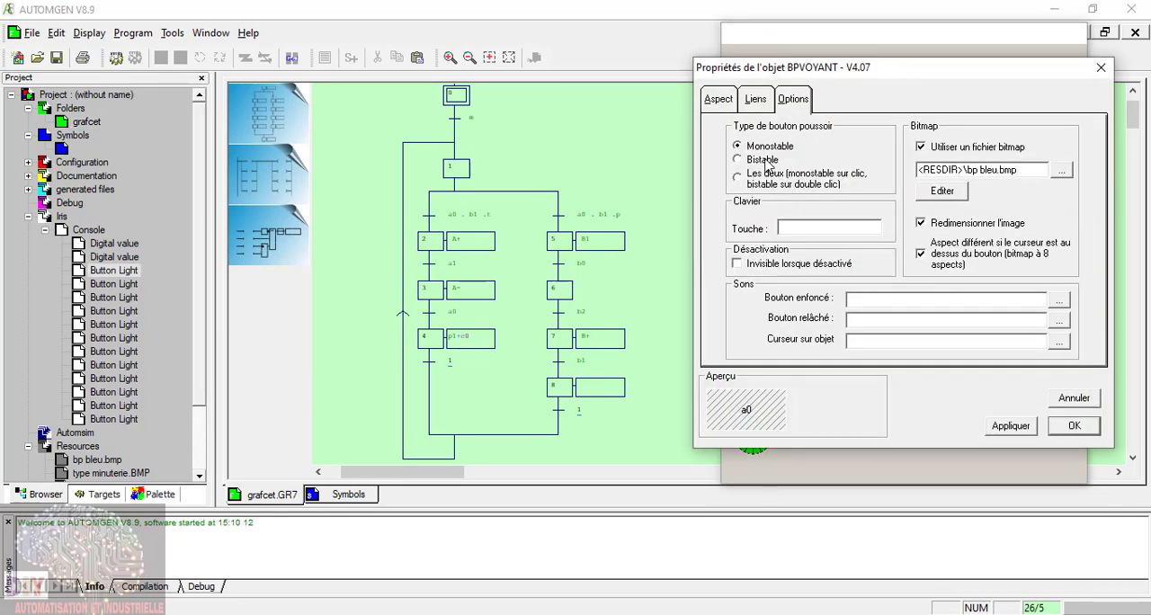
pyautogui.click(1066, 429)
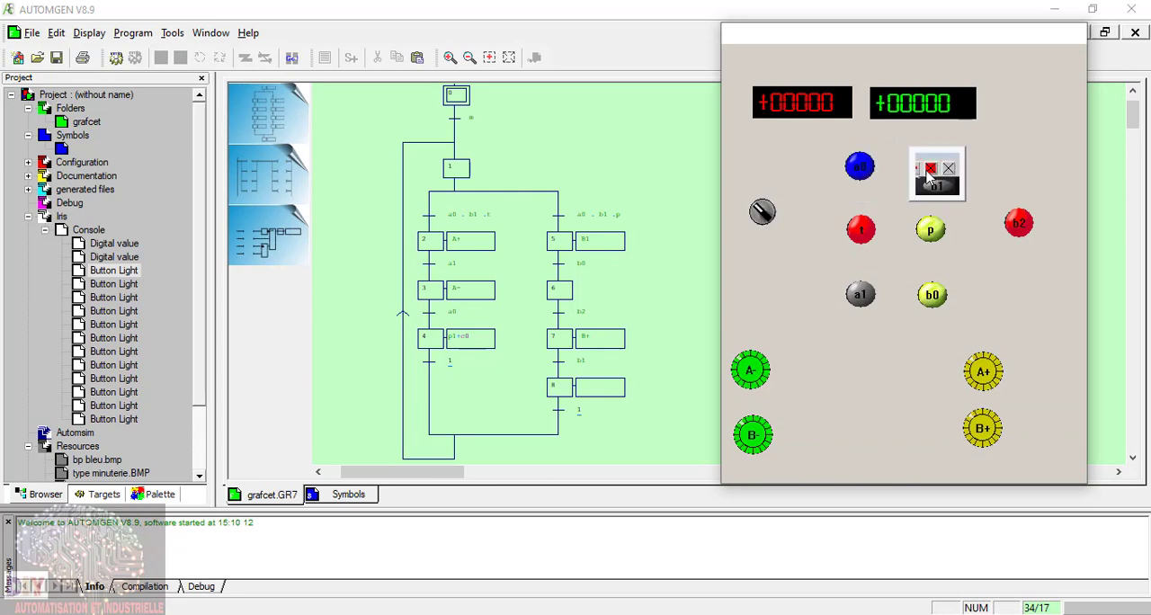
# Step: Set the grey b1 push button on the console to Bistable
pyautogui.click(921, 171)
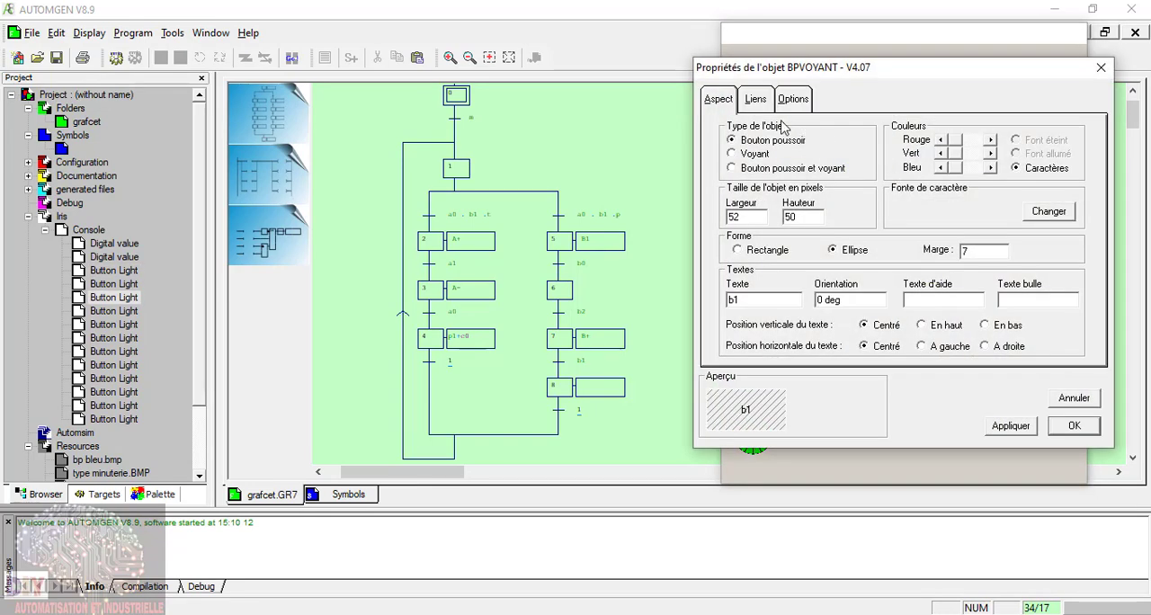
pyautogui.click(790, 103)
pyautogui.click(773, 164)
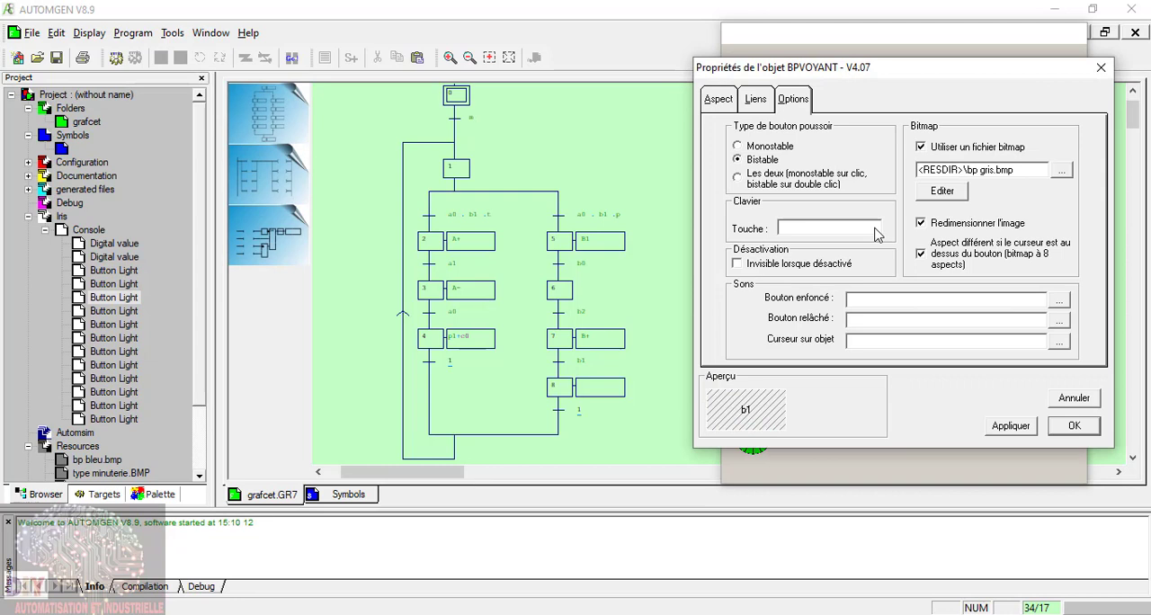
pyautogui.click(1070, 426)
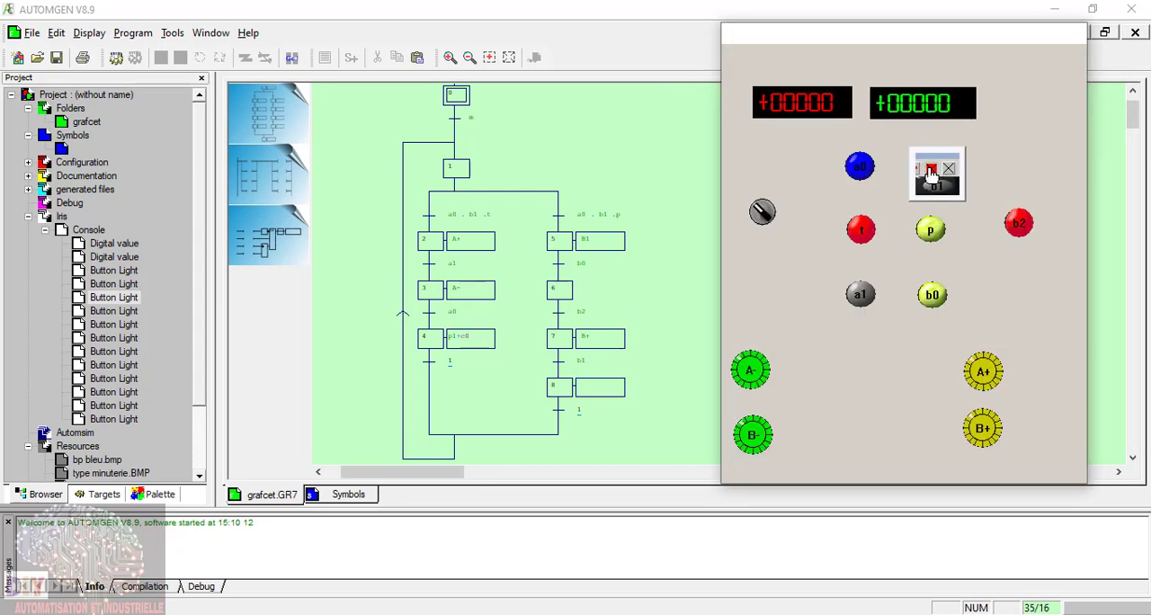
# Step: Set the red t push button on the console to Bistable
pyautogui.moveTo(865, 236)
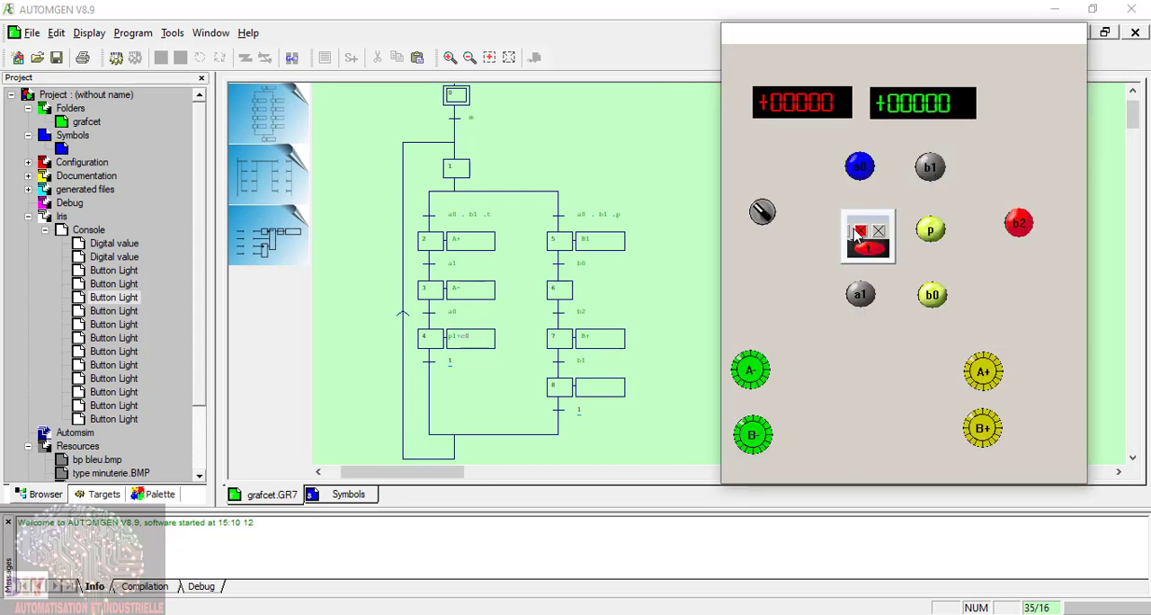
pyautogui.click(850, 234)
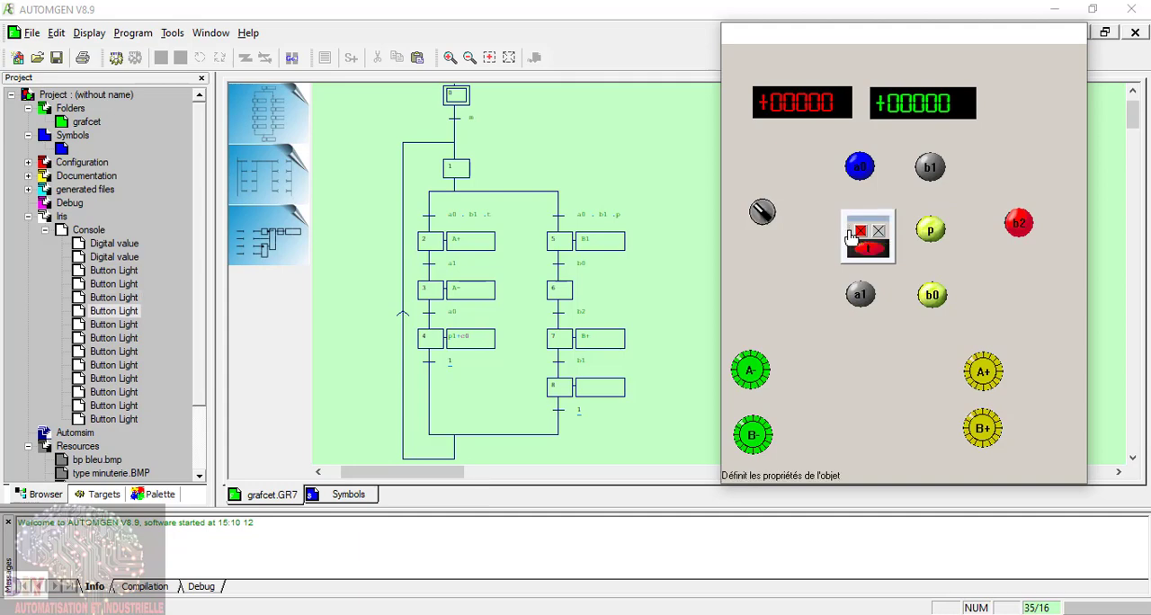
pyautogui.click(788, 102)
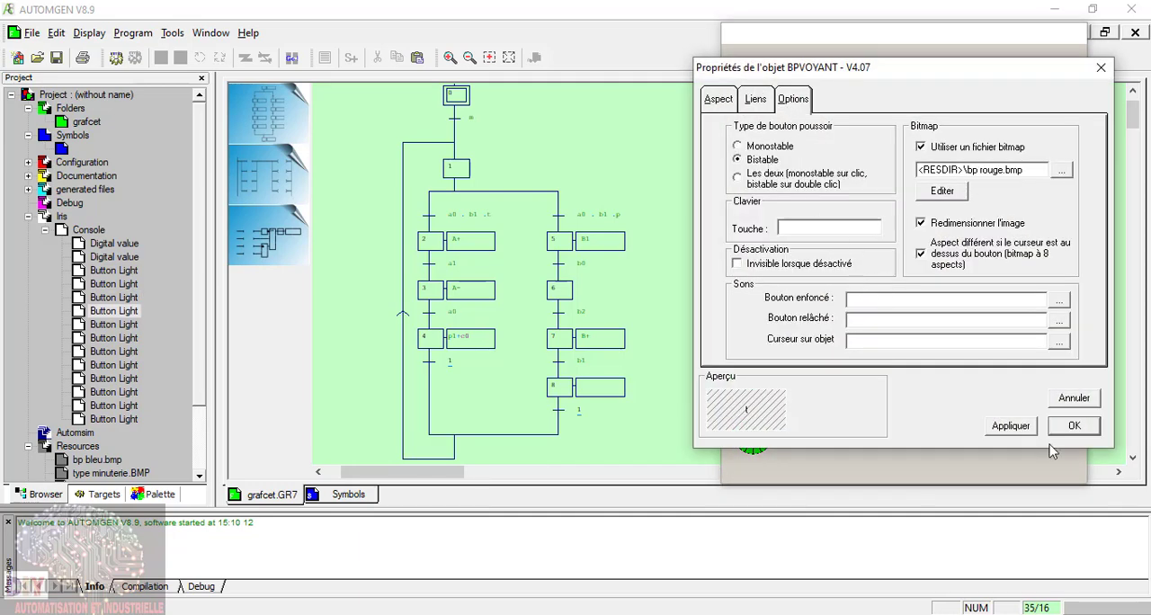
pyautogui.click(1078, 430)
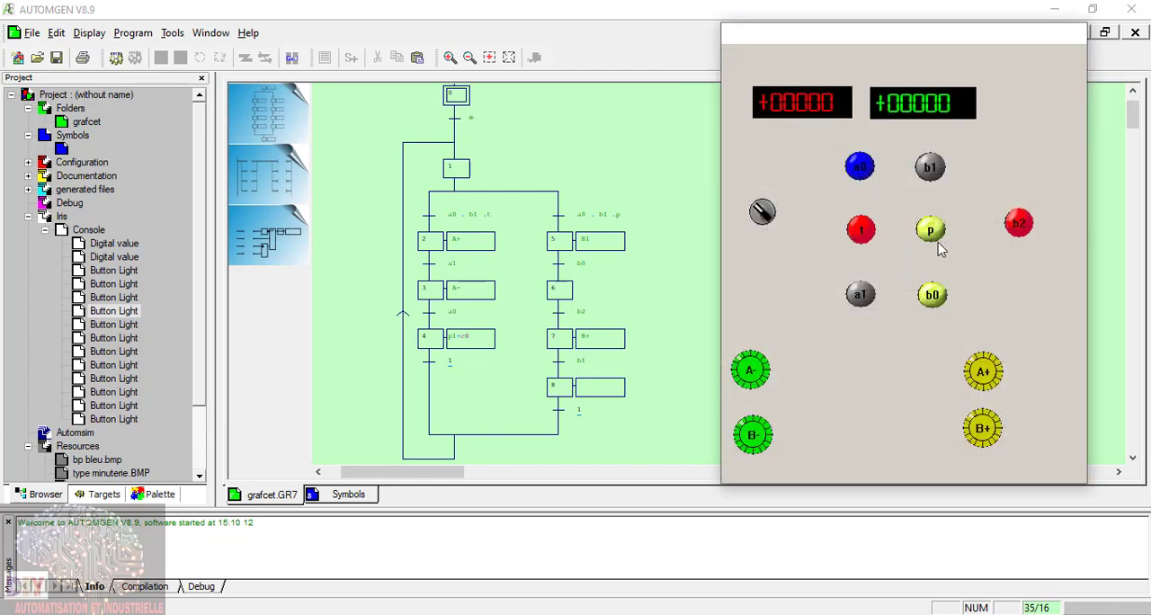
# Step: Set the green p push button on the console to Bistable
pyautogui.moveTo(931, 236)
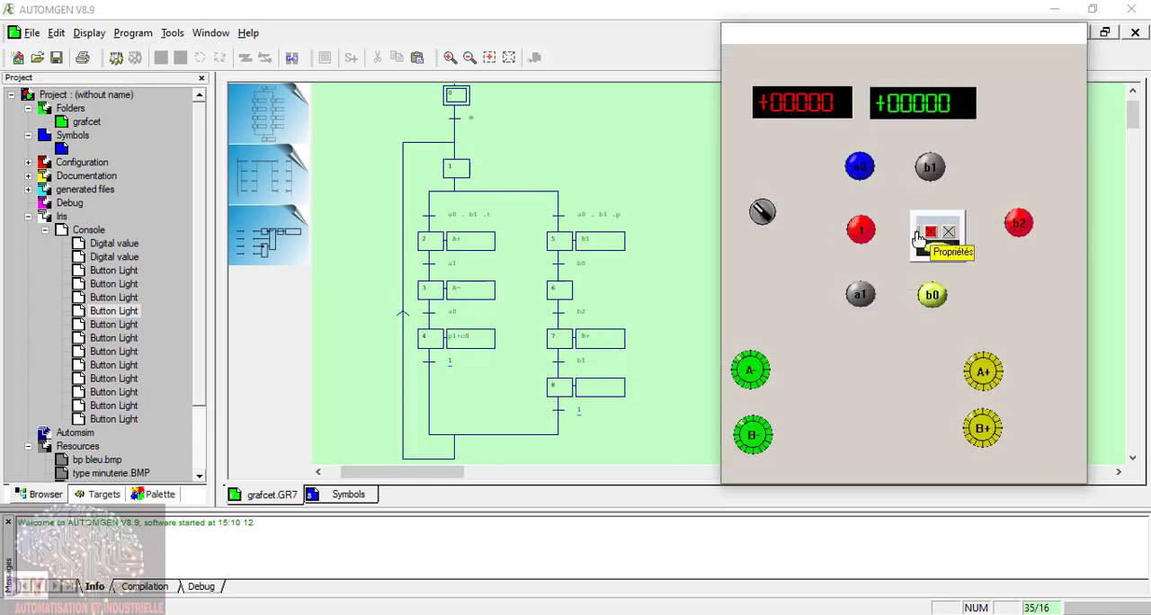
pyautogui.click(922, 235)
pyautogui.click(793, 99)
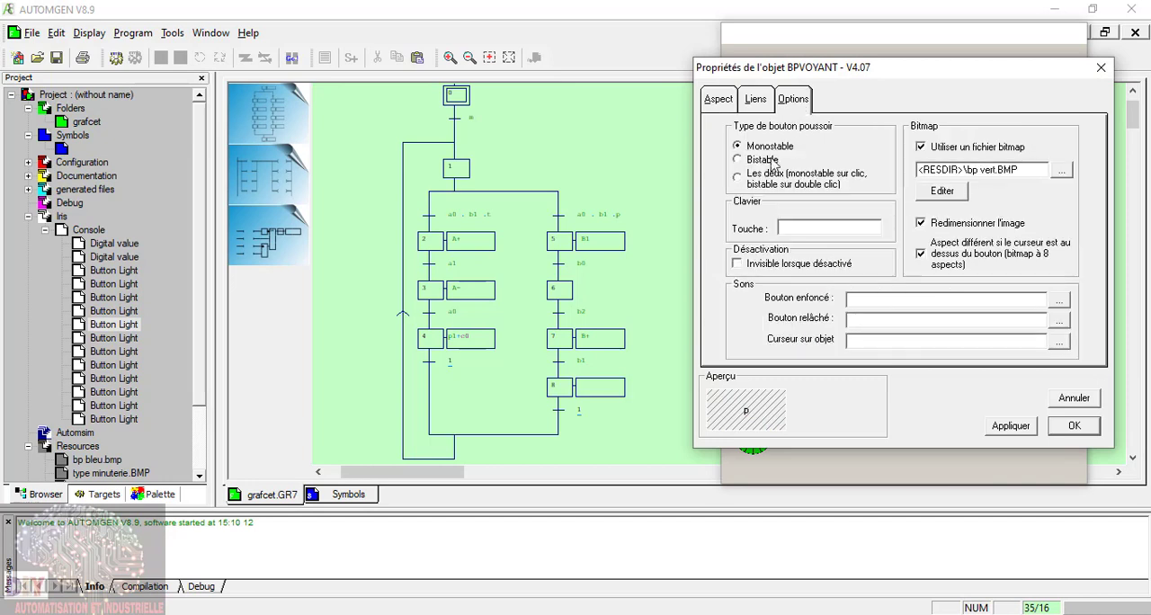
pyautogui.click(761, 159)
pyautogui.click(1073, 428)
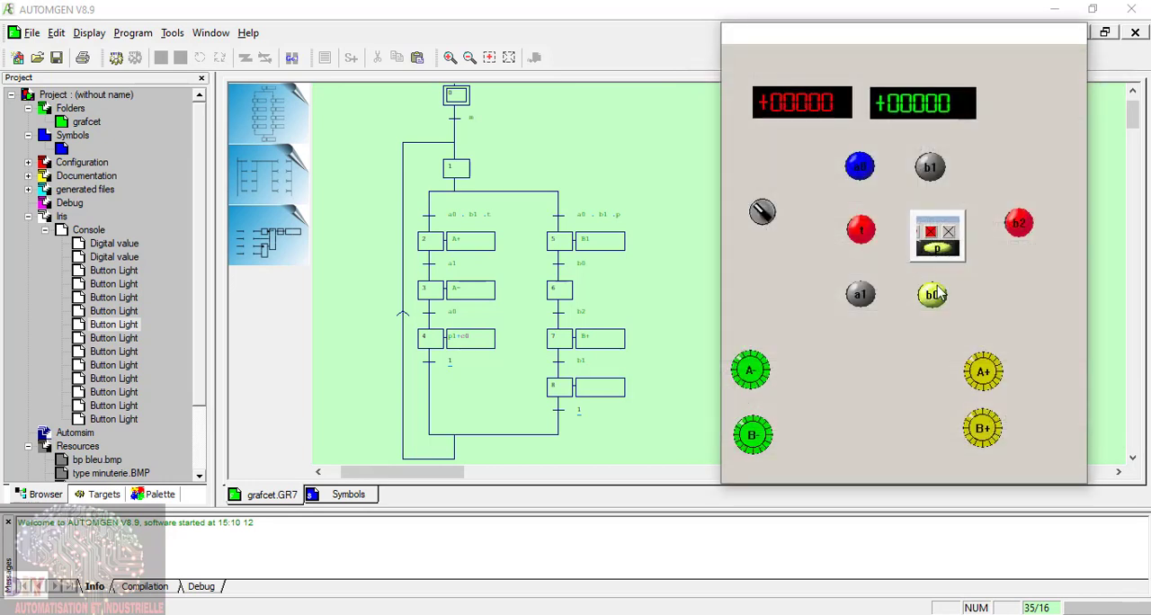
# Step: Set the grey a1 push button on the console to Bistable
pyautogui.click(861, 300)
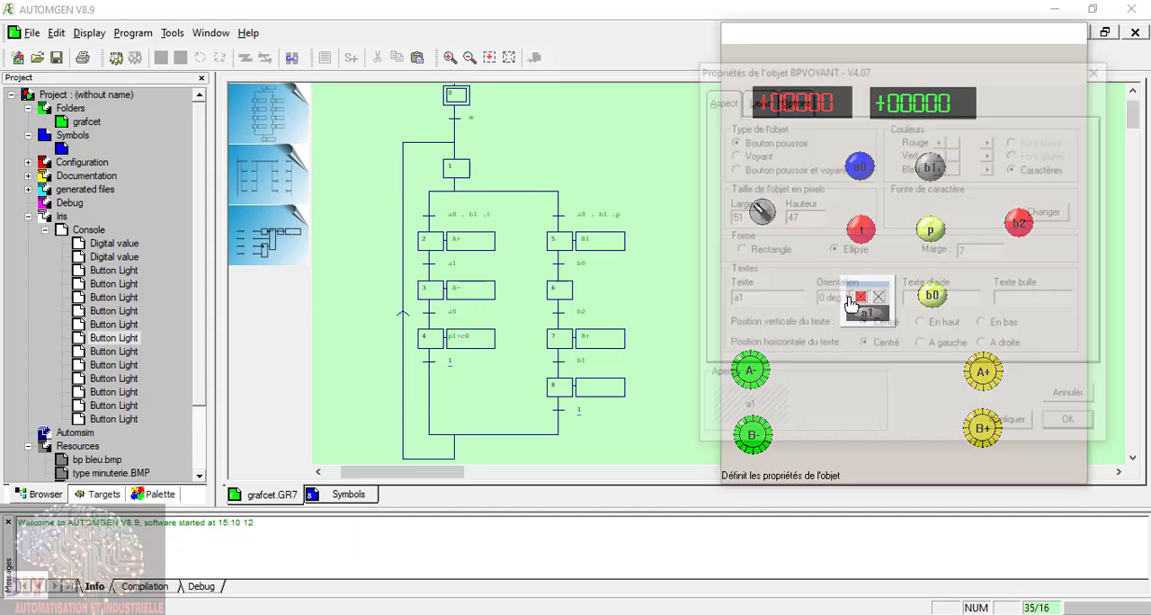
pyautogui.click(793, 101)
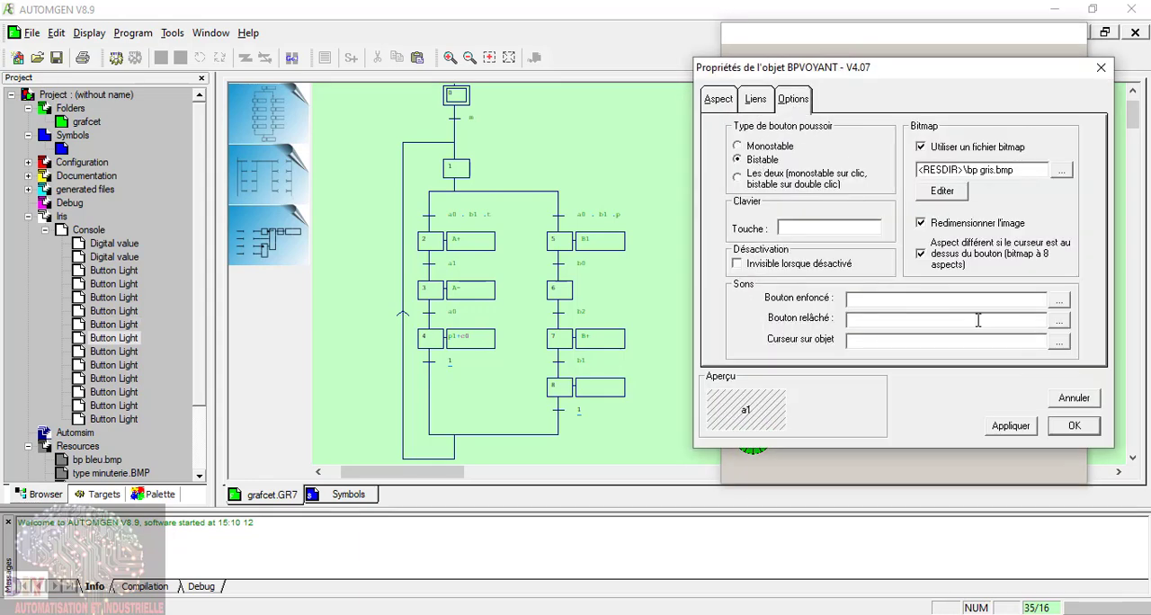
pyautogui.click(1072, 426)
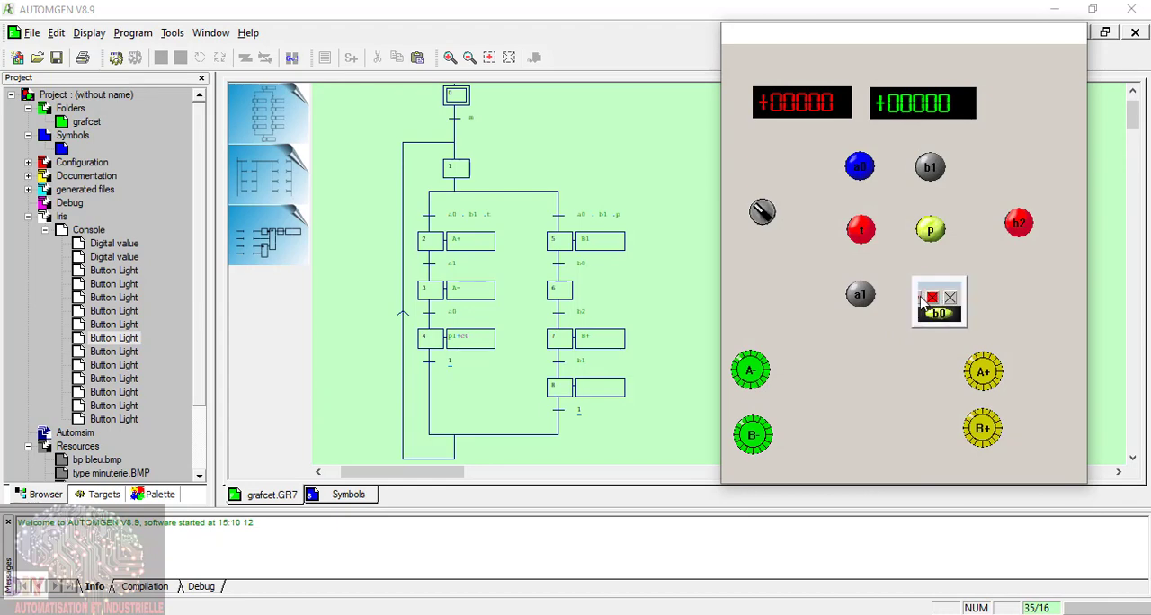
# Step: Keep the green b0 object as a push button (Bouton poussoir) and make it Bistable
pyautogui.click(922, 301)
pyautogui.click(732, 154)
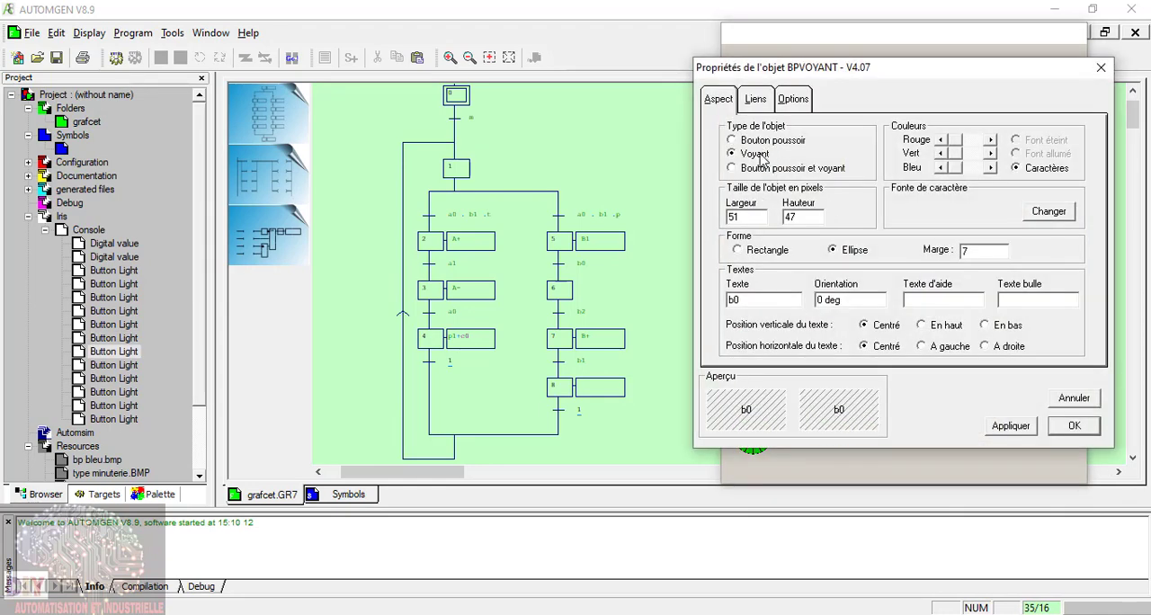
pyautogui.click(760, 142)
pyautogui.click(793, 99)
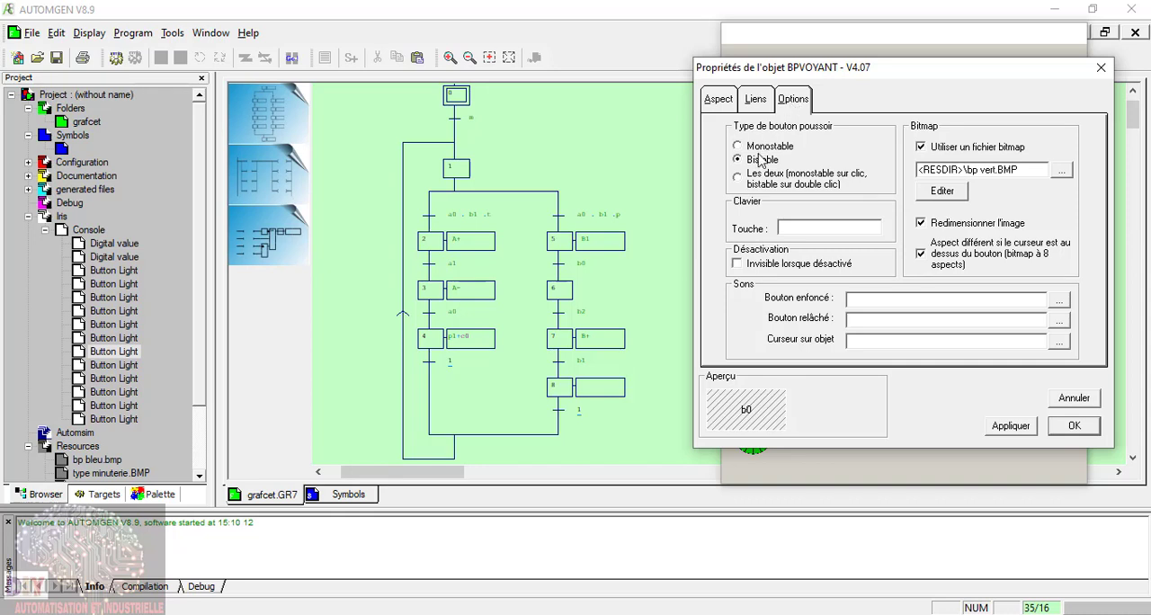
pyautogui.click(1094, 432)
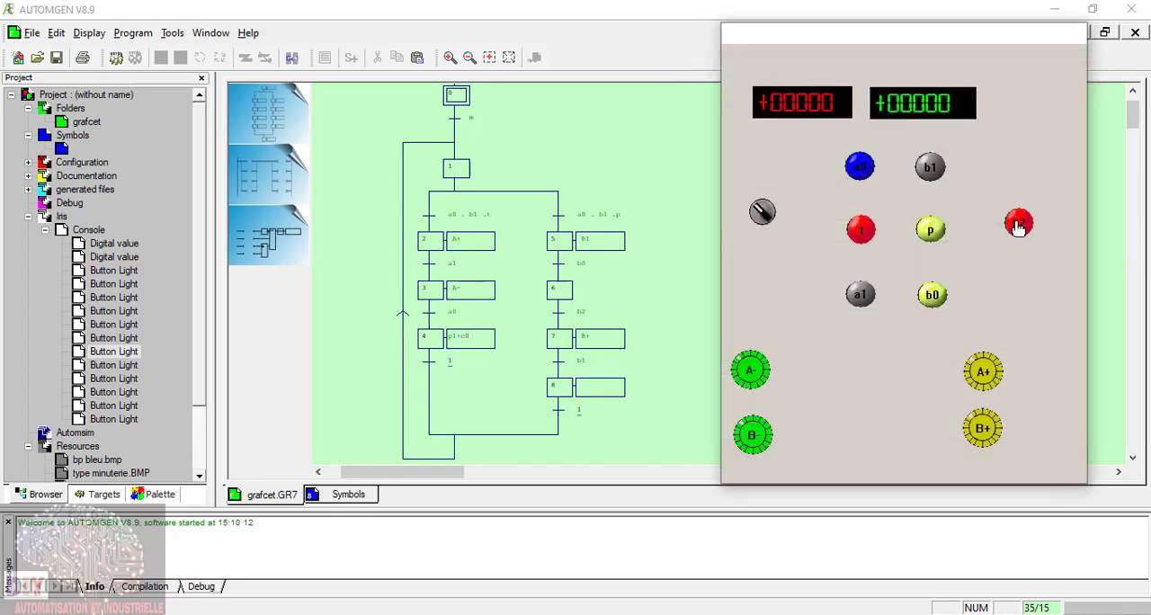
# Step: Set the red b2 push button on the console to Bistable
pyautogui.moveTo(1014, 229)
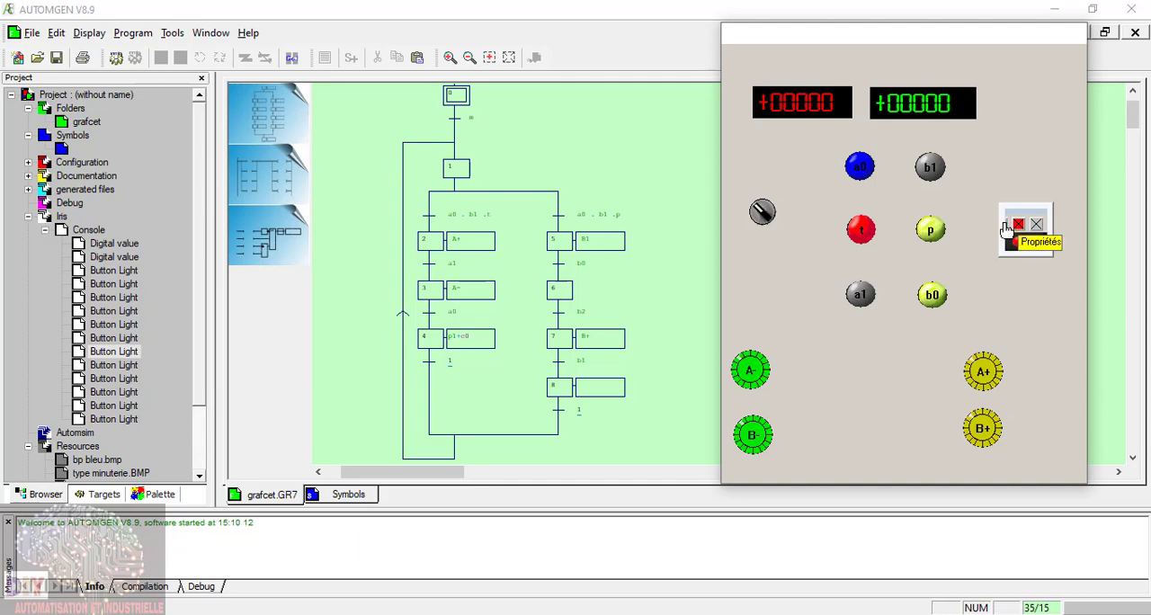
pyautogui.click(1017, 225)
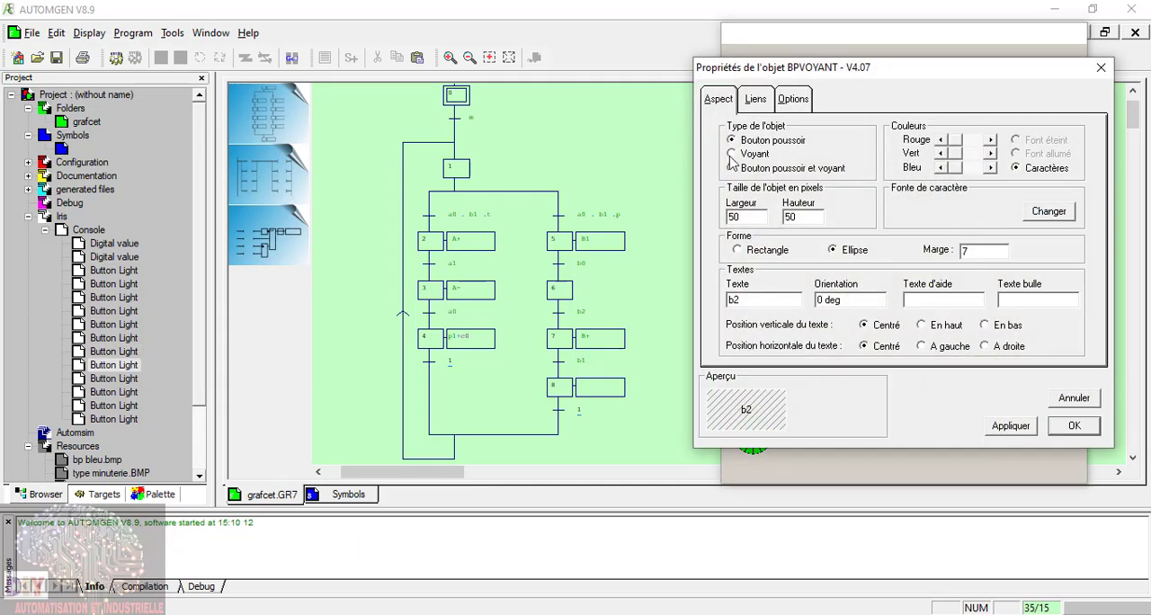
pyautogui.click(789, 101)
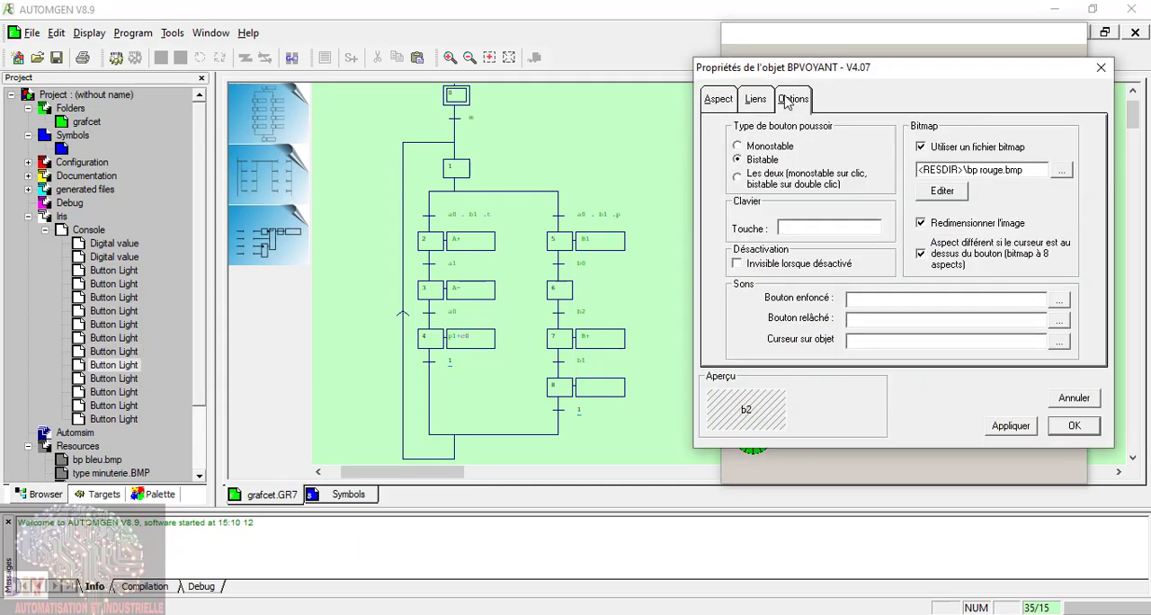
pyautogui.click(1073, 427)
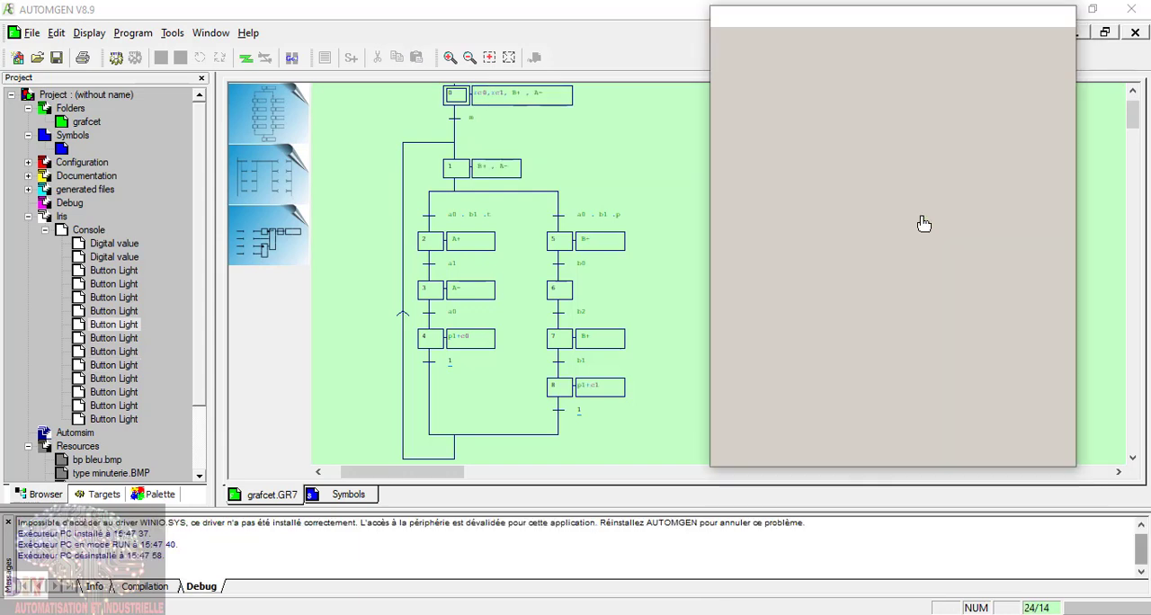
# Step: Release the a0 button on the console and run the grafcet in RUN mode with dynamic display
pyautogui.click(924, 219)
pyautogui.click(924, 154)
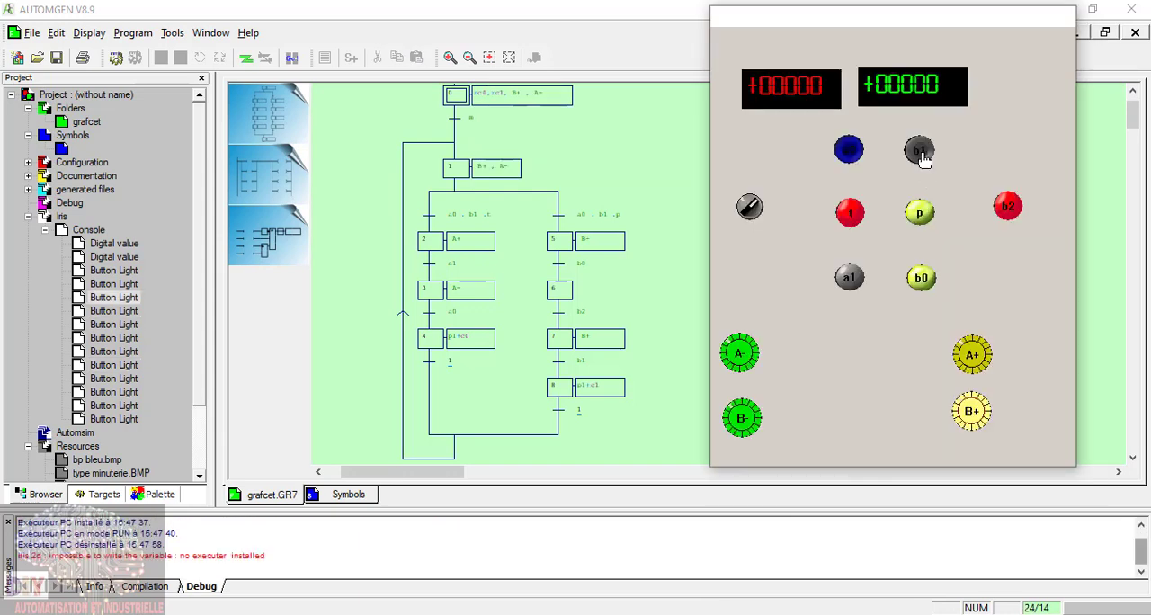
pyautogui.click(850, 153)
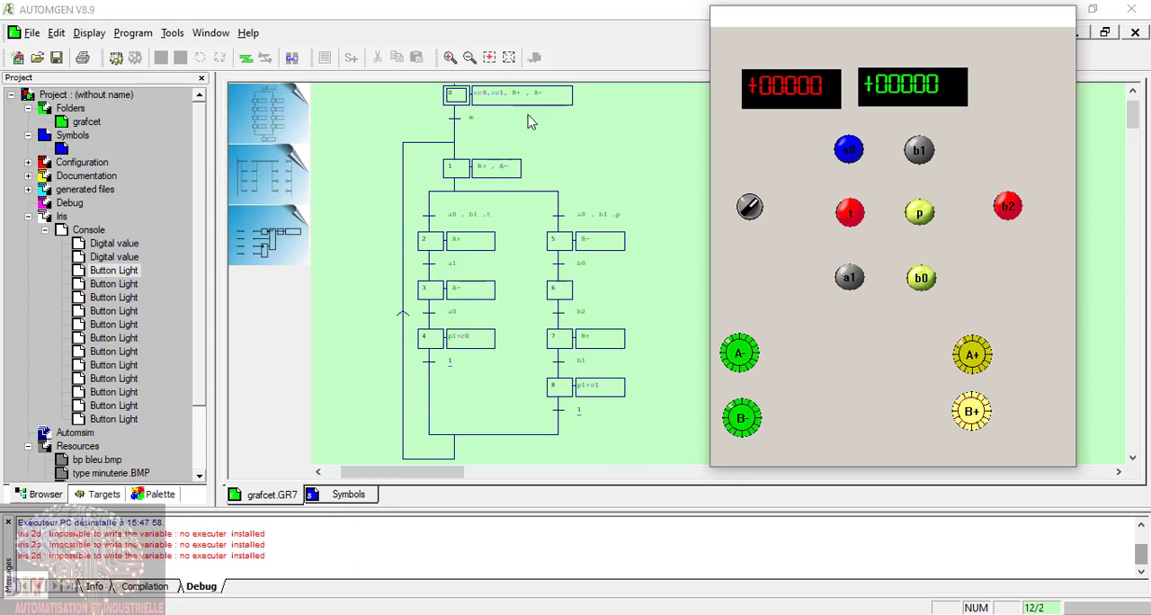
pyautogui.click(291, 57)
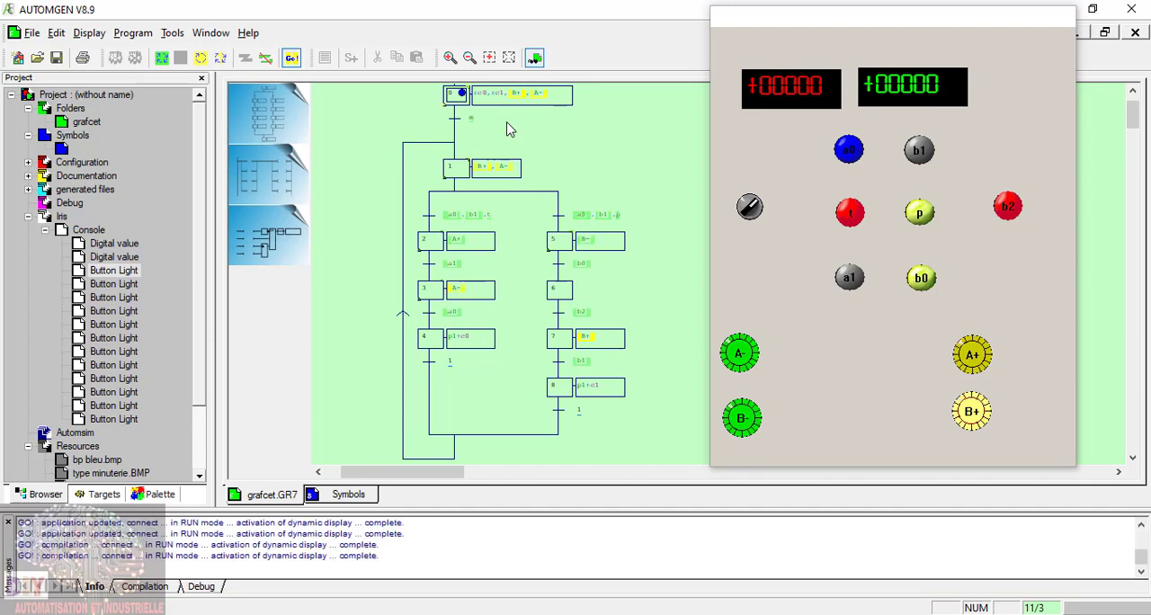
pyautogui.click(974, 412)
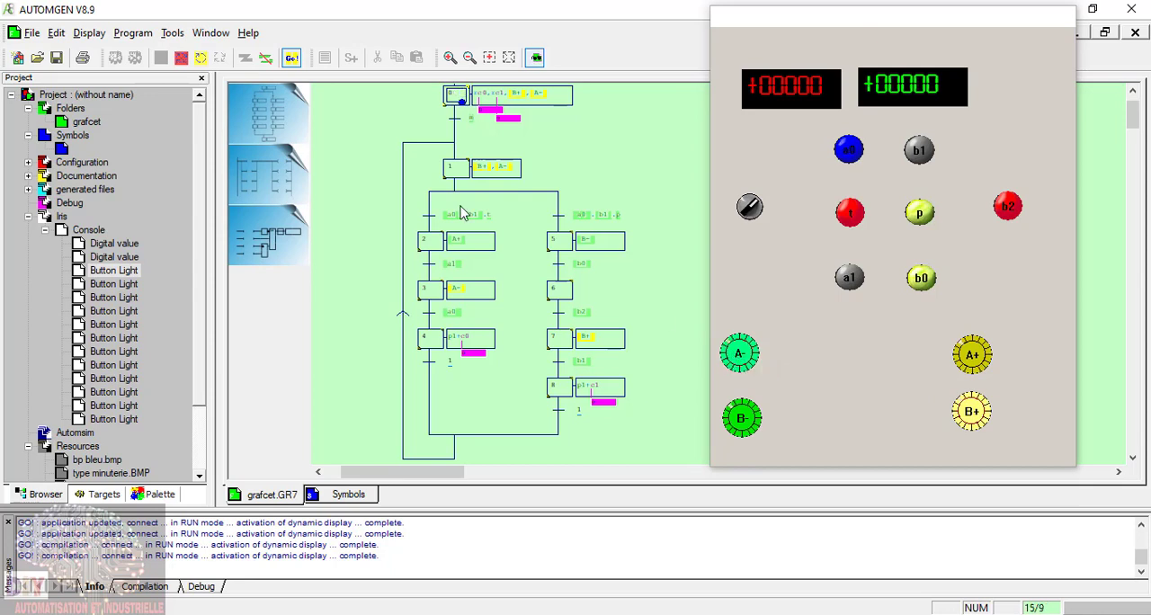
# Step: Operate the m switch, then activate a0, b1 and t to send the running grafcet into step 2
pyautogui.click(750, 207)
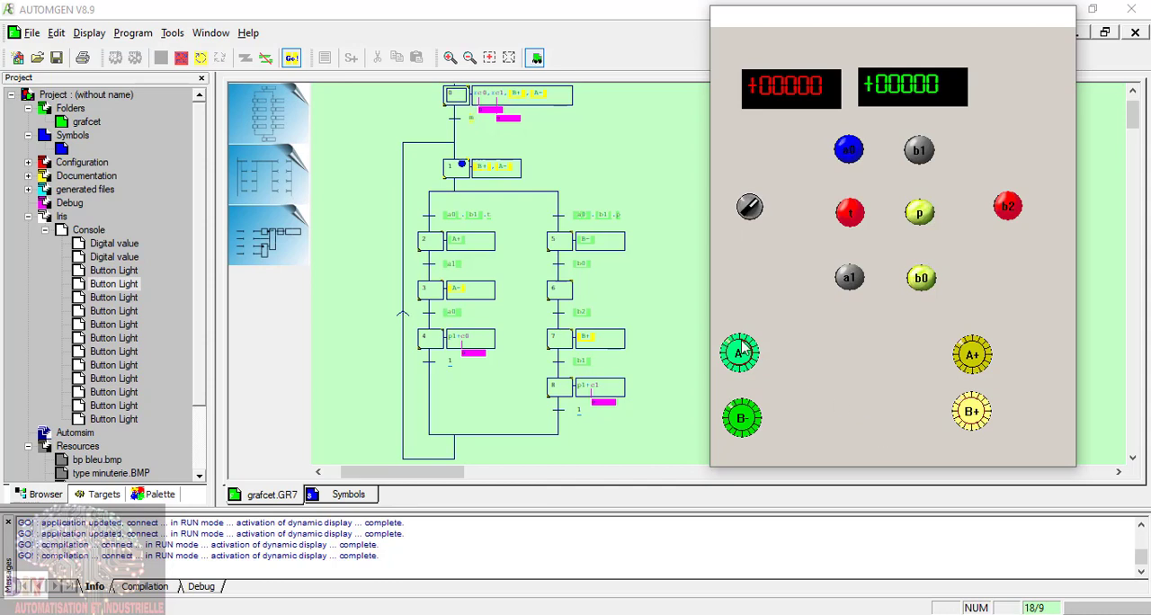
pyautogui.click(849, 149)
pyautogui.click(923, 151)
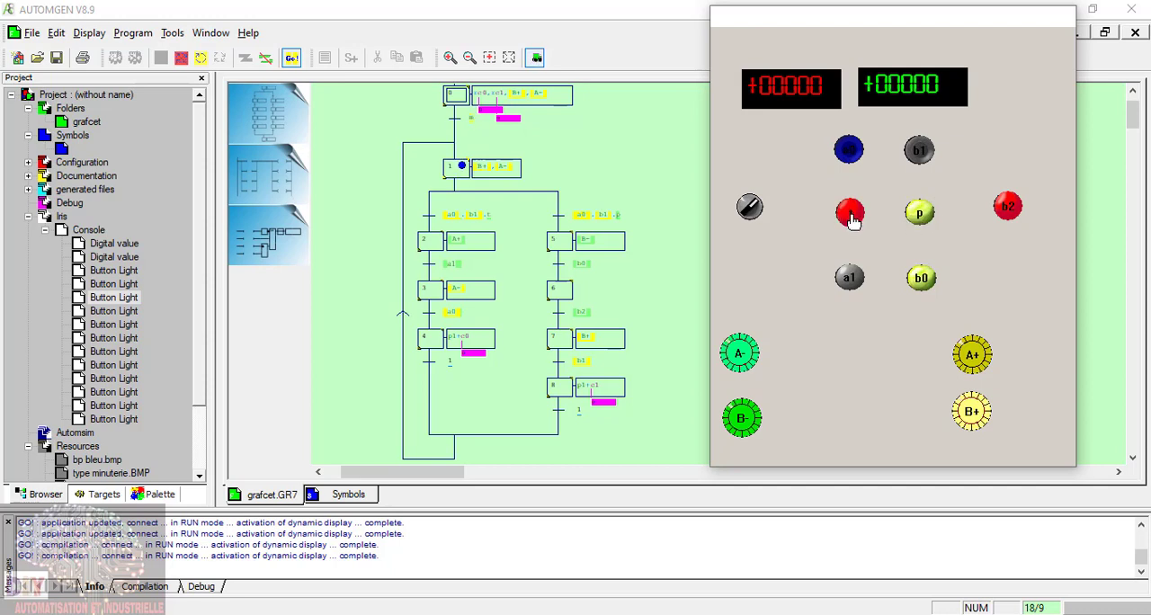
pyautogui.click(851, 216)
# Step: Complete the A branch cycle by releasing a0 and b1, activating a1, releasing t and activating a0 again
pyautogui.click(850, 149)
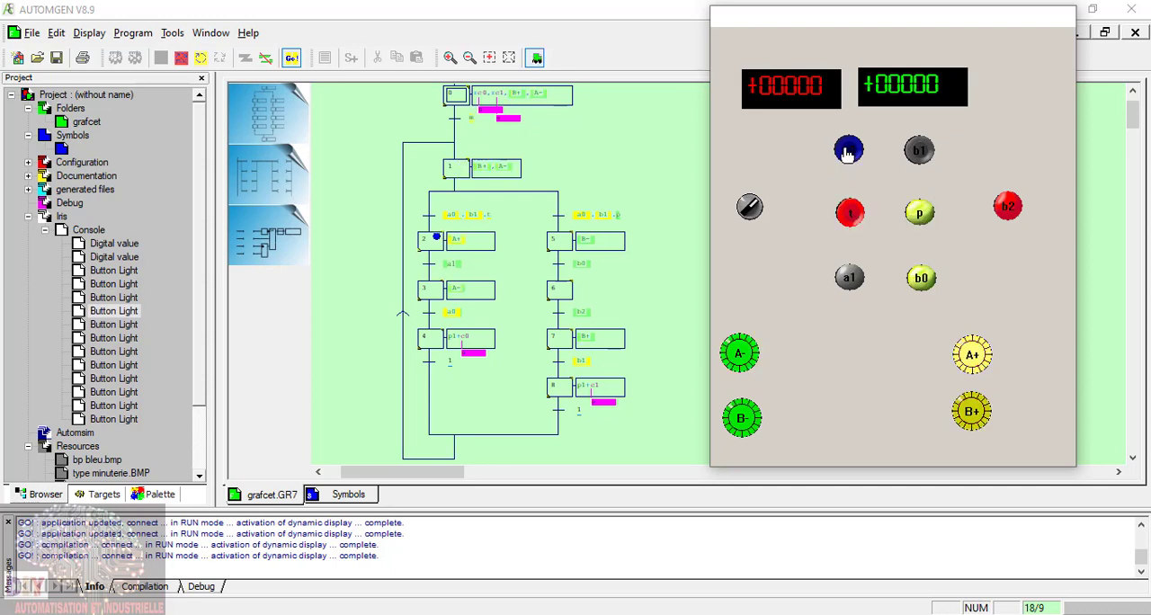
pyautogui.click(919, 152)
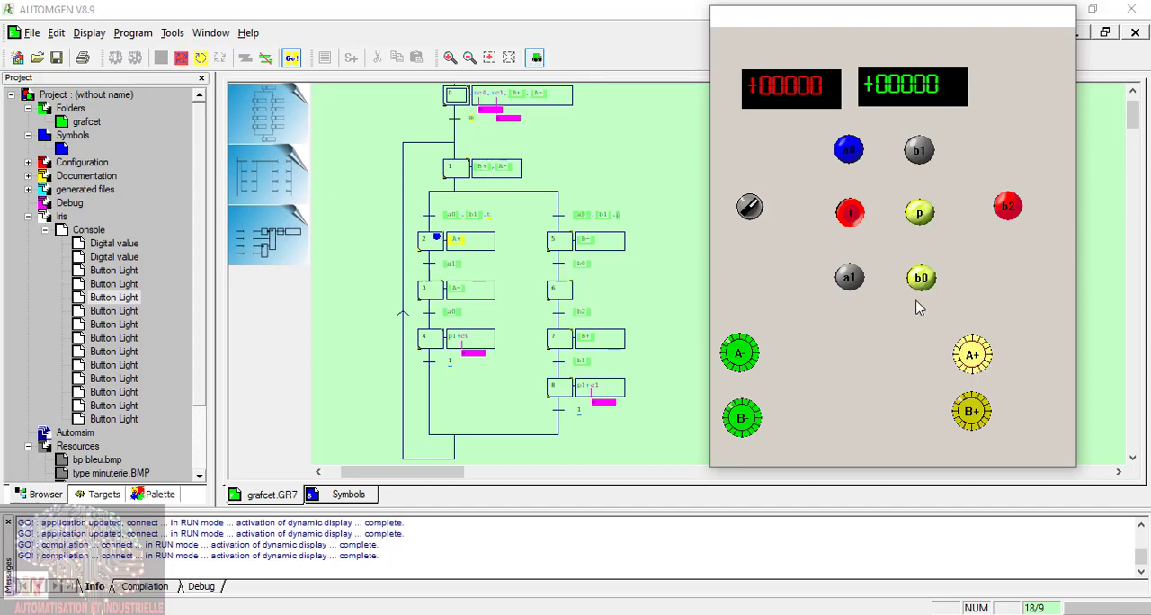
pyautogui.click(851, 281)
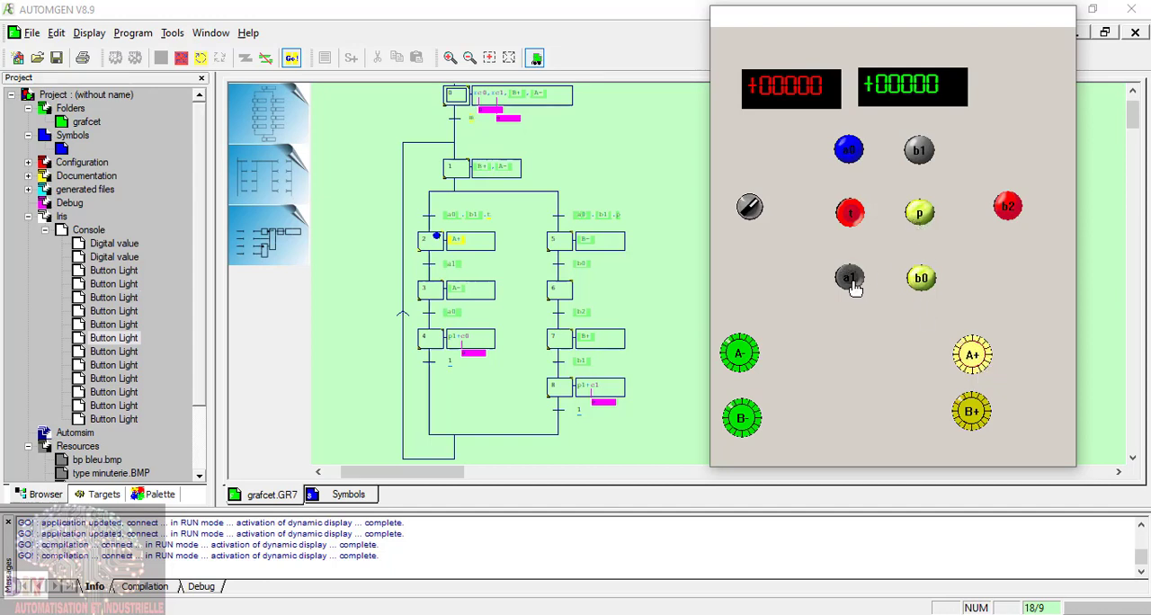
pyautogui.click(852, 217)
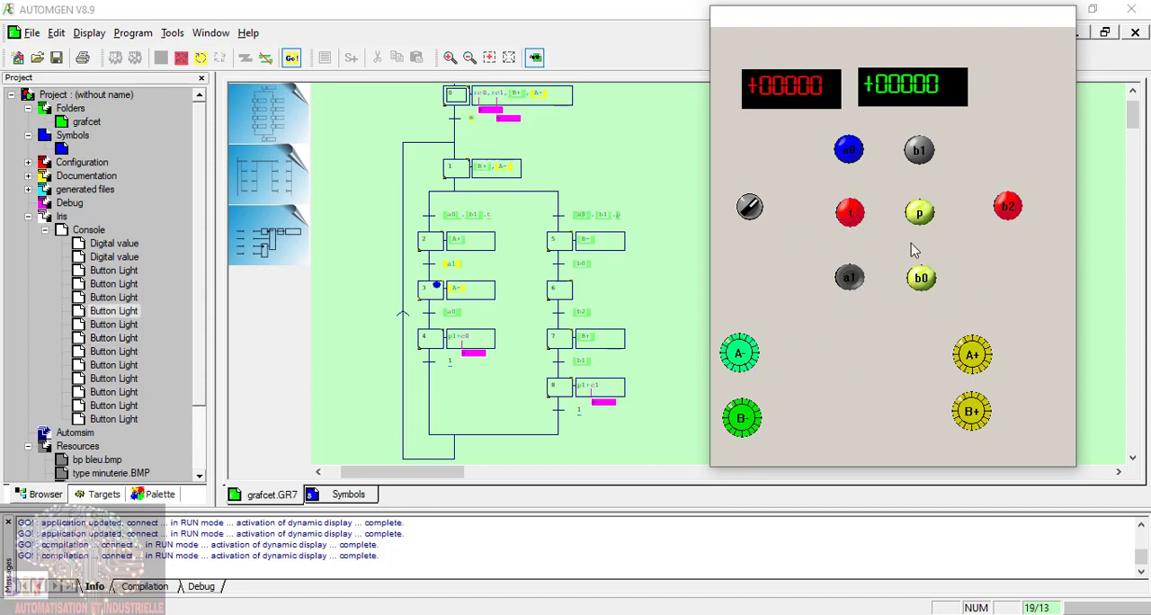
pyautogui.click(851, 151)
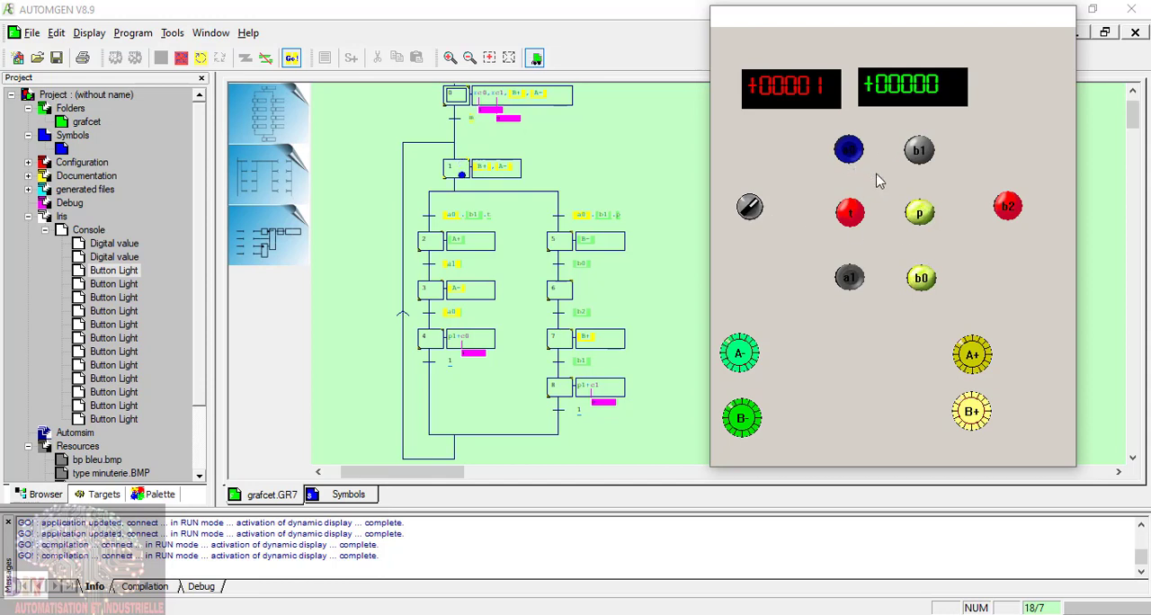
# Step: Run the B branch cycle by activating b1 and p, releasing a1, activating b0 and b2, and releasing p and b0
pyautogui.click(917, 155)
pyautogui.click(920, 219)
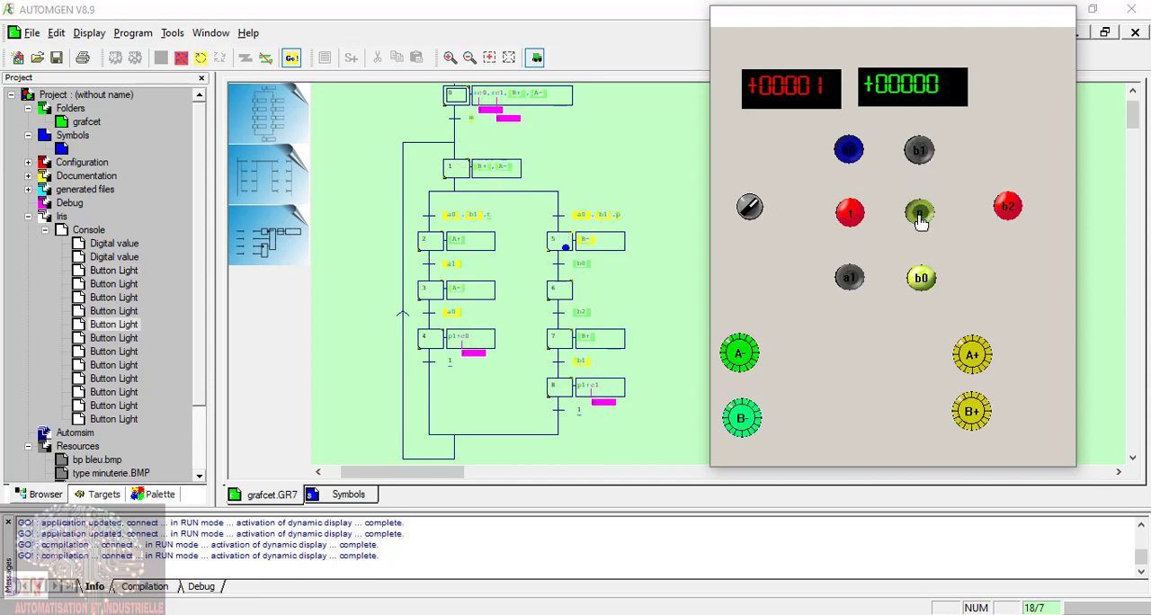
pyautogui.click(849, 278)
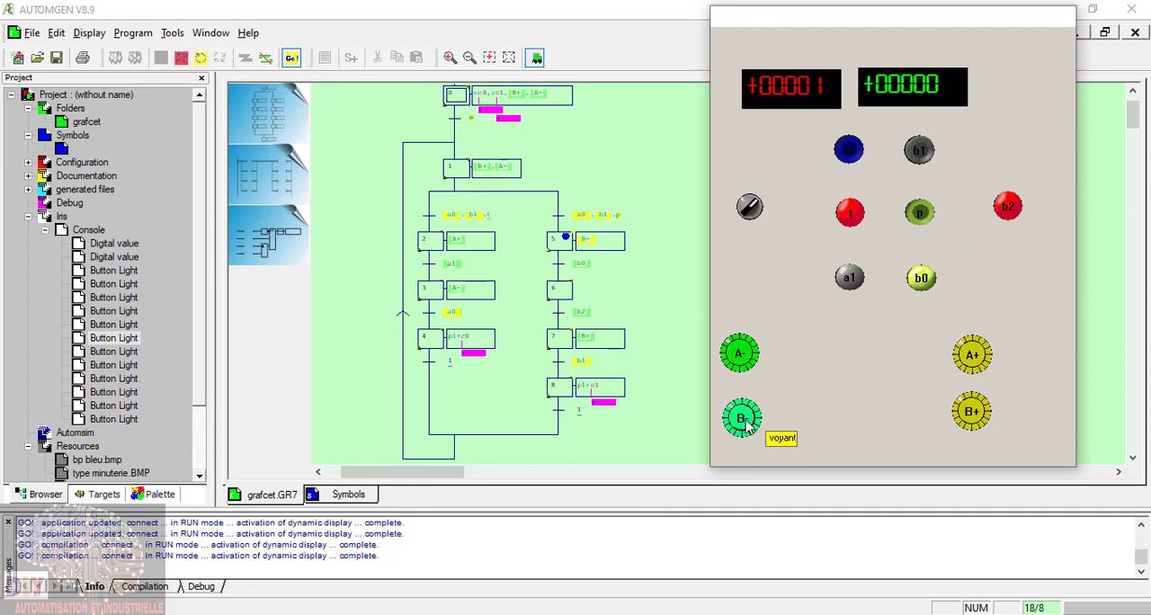
pyautogui.click(923, 280)
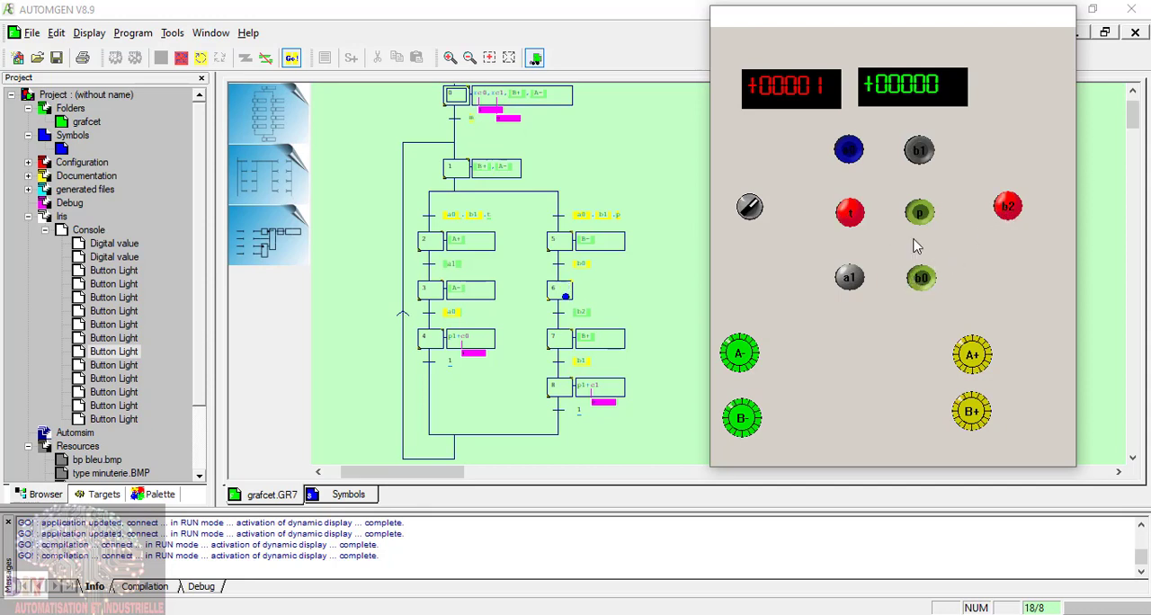
pyautogui.click(1007, 208)
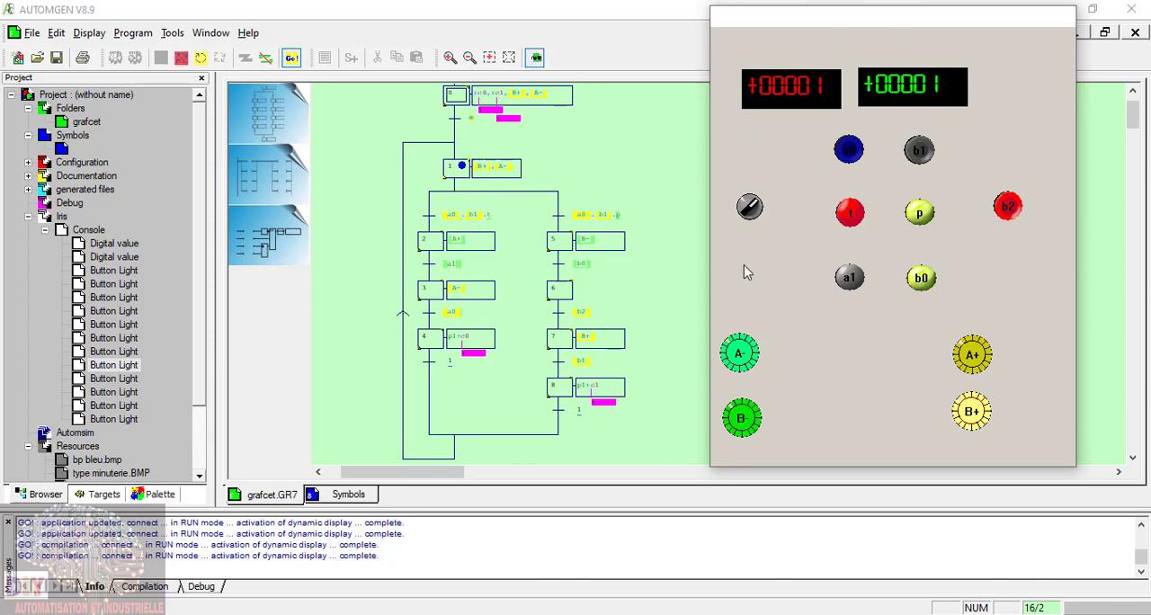
# Step: Run the A branch again by activating t to enter step 2, activating a1 and releasing t
pyautogui.click(851, 219)
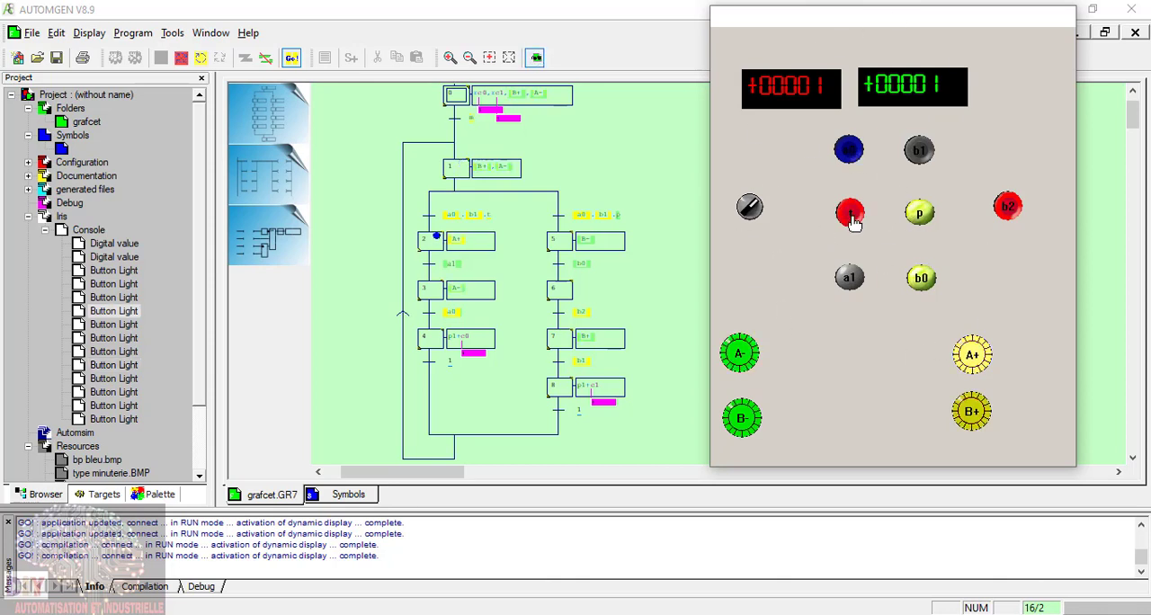
pyautogui.click(853, 283)
pyautogui.click(856, 218)
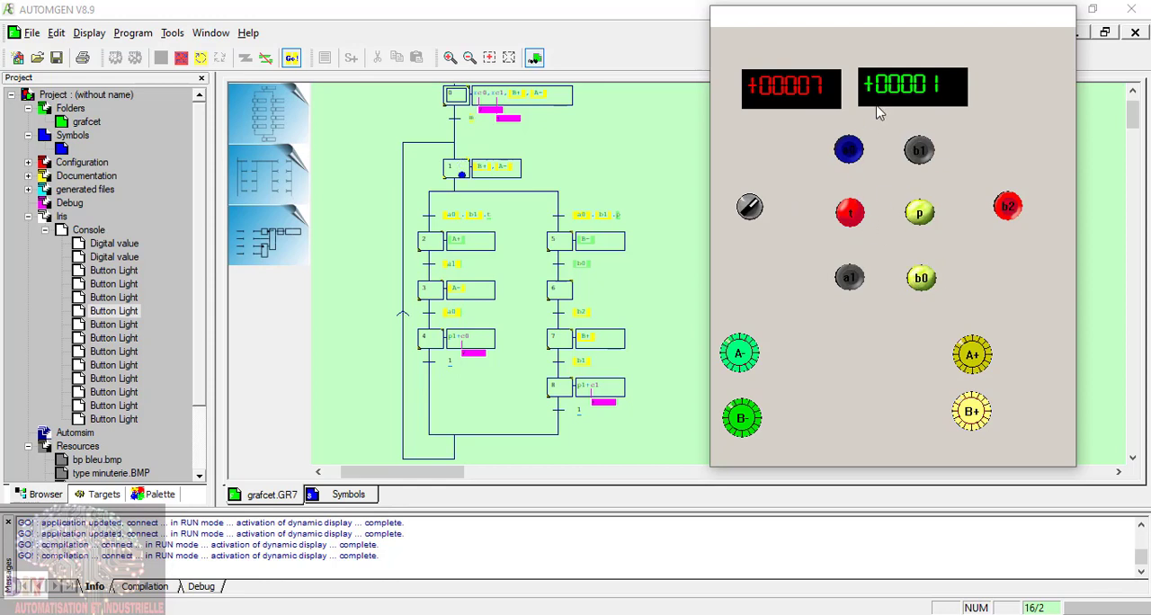
# Step: Release a1, then activate t and a1 once more to repeat the A branch with a0 held active
pyautogui.click(852, 285)
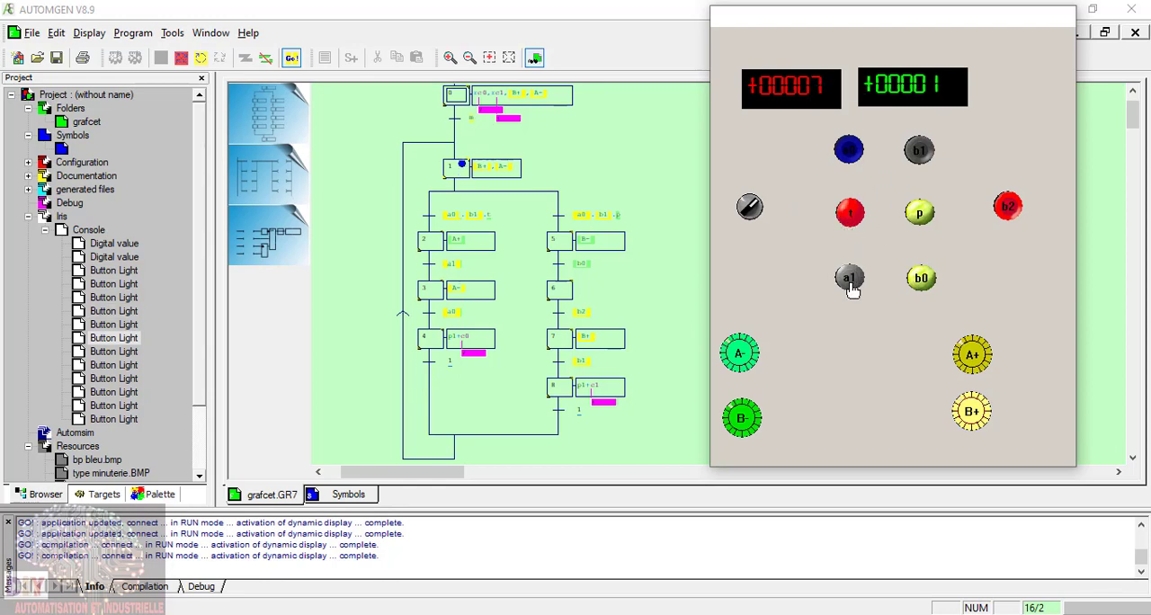
pyautogui.click(850, 218)
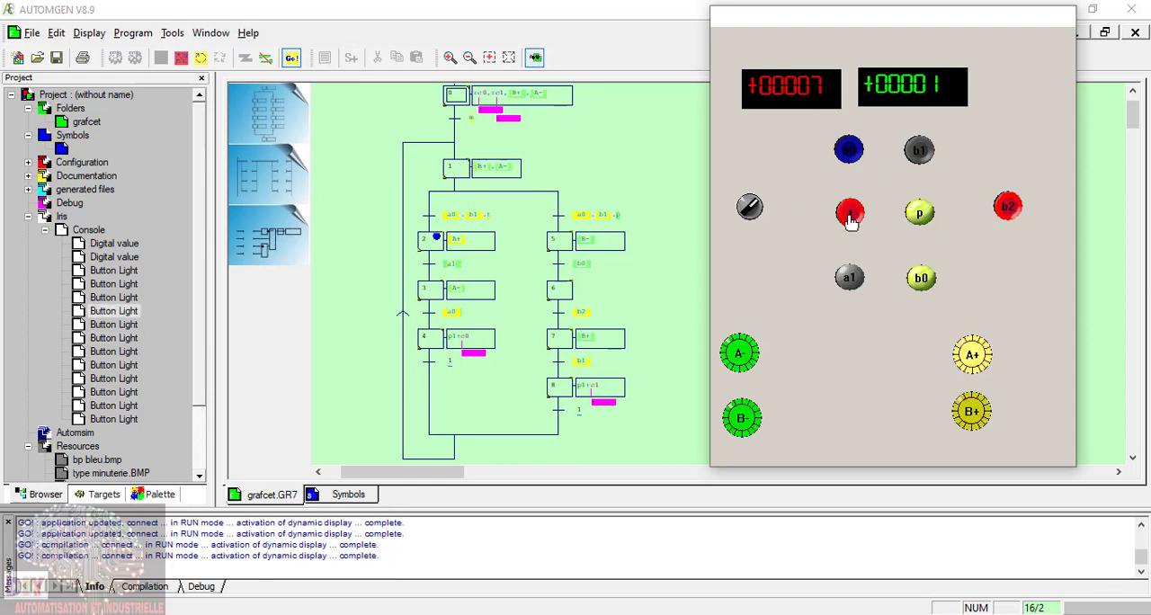
pyautogui.click(851, 280)
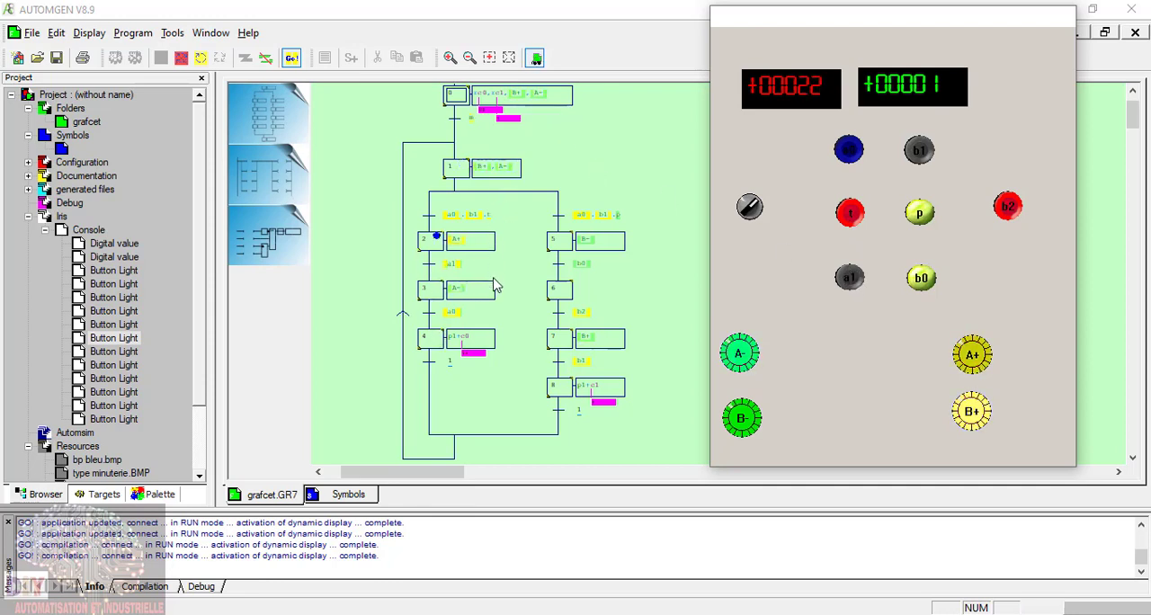
# Step: Stop the repeated A branch cycling in step 2 by releasing a1, t and a0 on the console
pyautogui.click(854, 280)
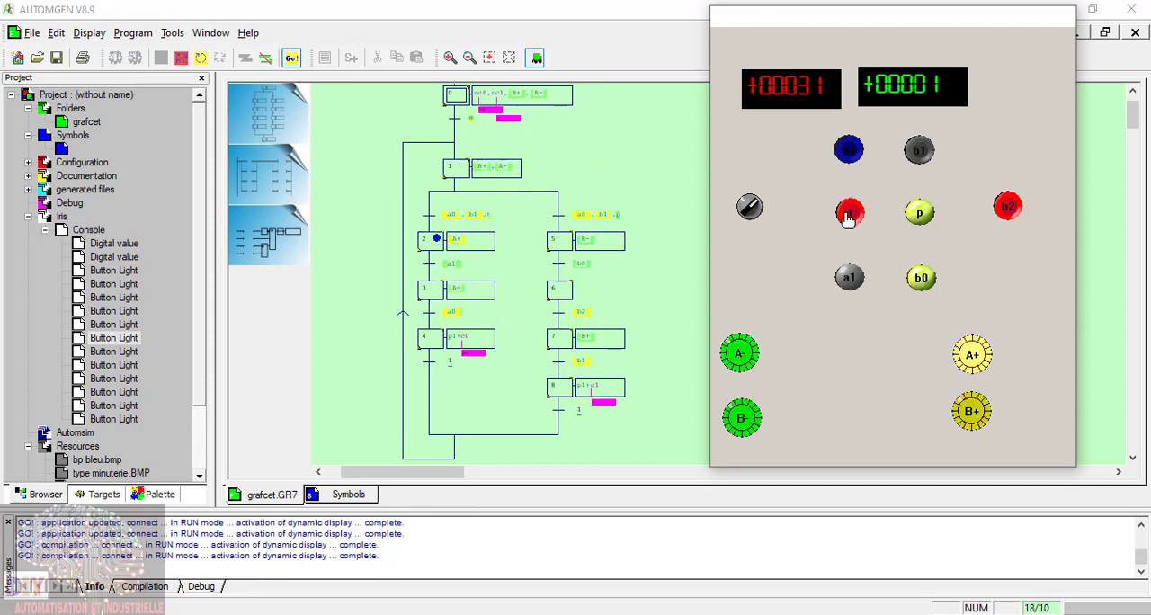
pyautogui.click(849, 214)
pyautogui.click(851, 147)
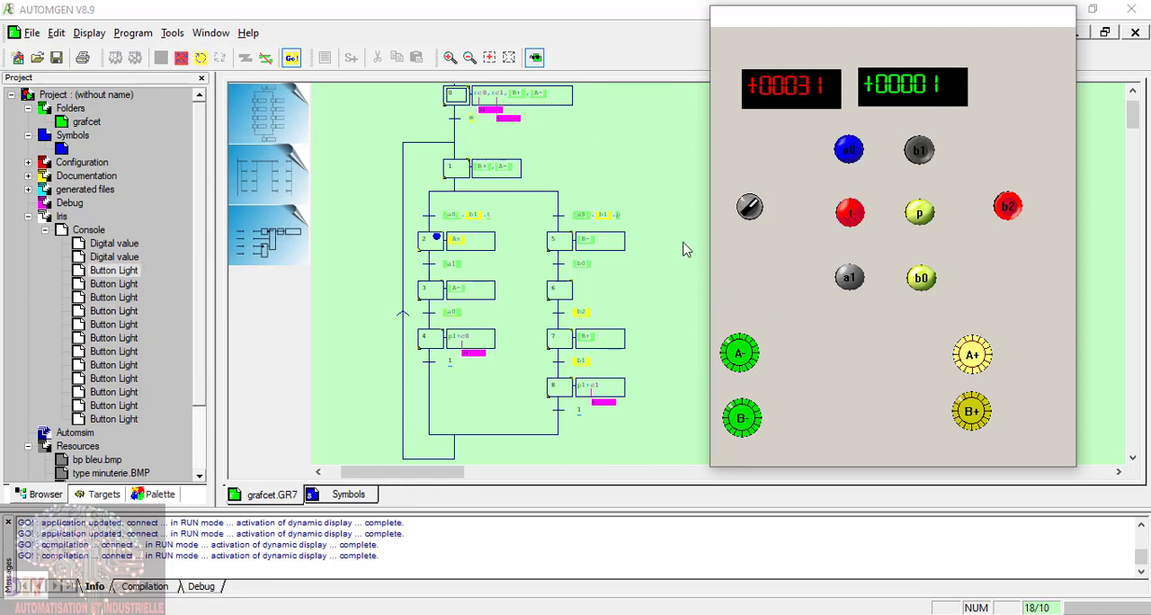